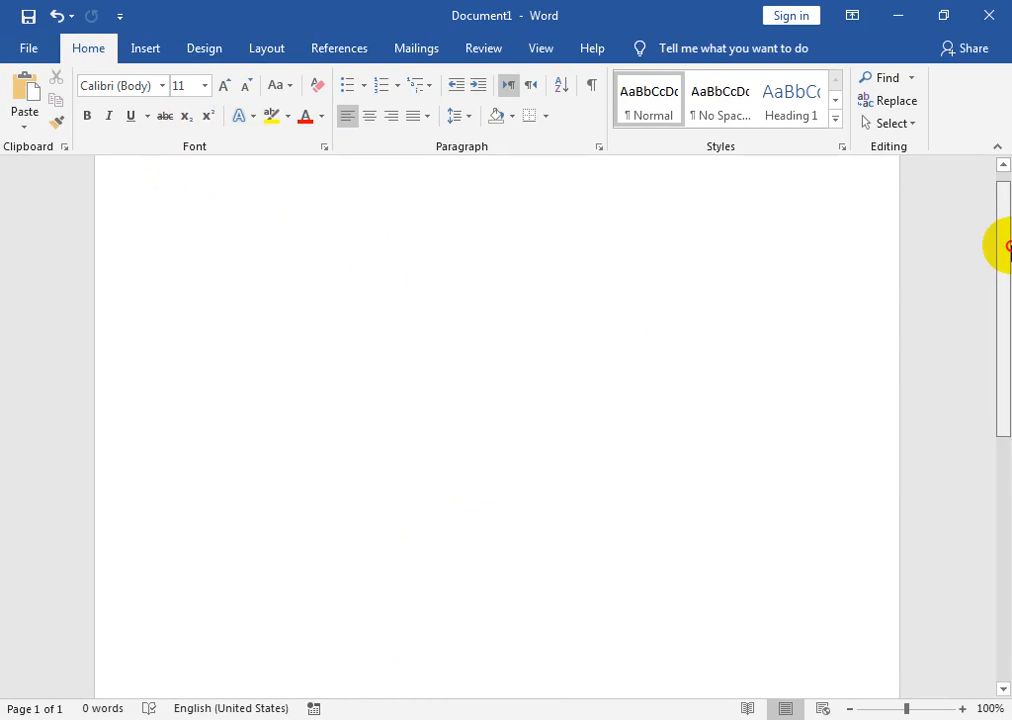
- Scroll to the top of the blank page and bring up the Insert Shapes gallery
{"action": "left_click_drag", "start_coordinate": [1003, 245], "coordinate": [1003, 240]}
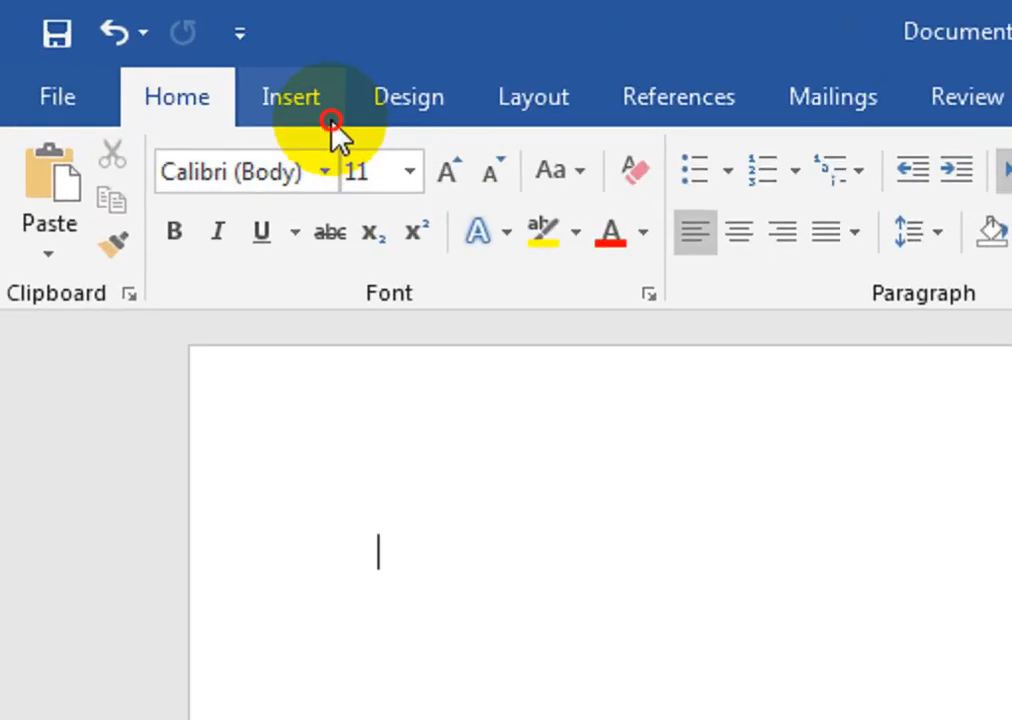
{"action": "left_click", "coordinate": [165, 60]}
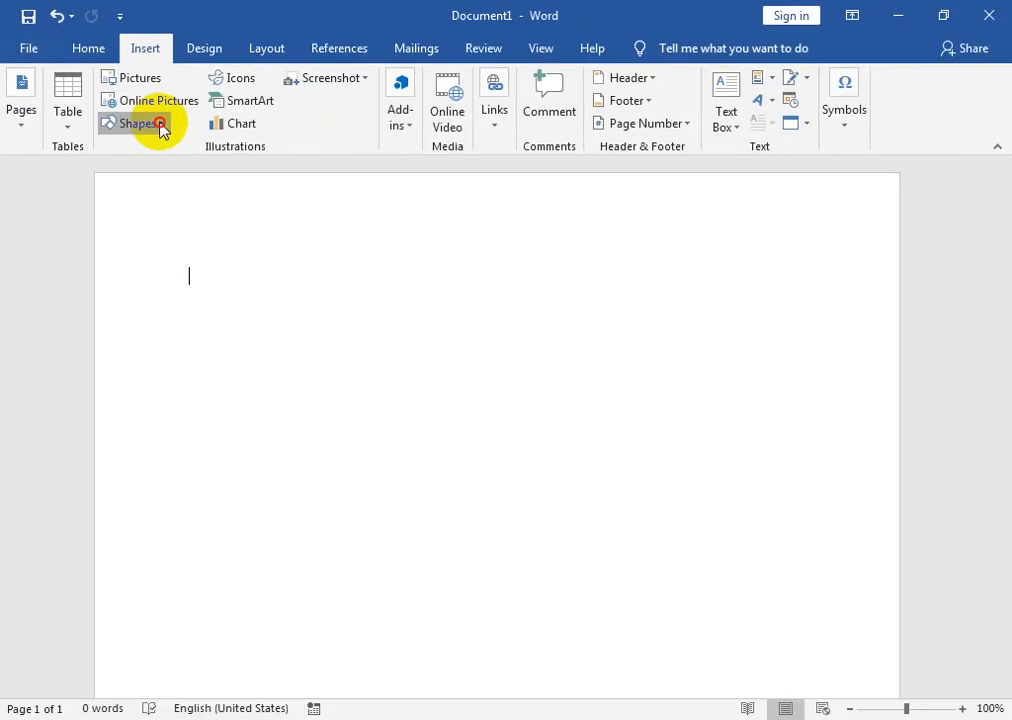
{"action": "left_click", "coordinate": [320, 250]}
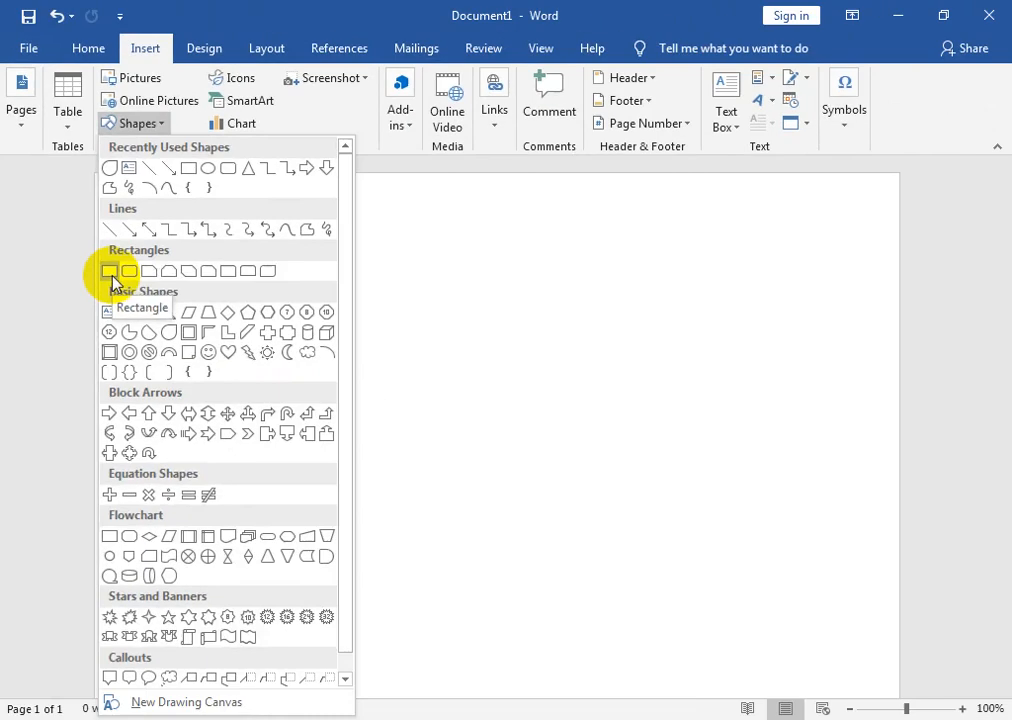
- Draw a card-sized blue rectangle near the page's top-left corner and select it
{"action": "left_click", "coordinate": [222, 358]}
{"action": "left_click_drag", "start_coordinate": [339, 313], "coordinate": [731, 481]}
{"action": "left_click_drag", "start_coordinate": [365, 335], "coordinate": [434, 421]}
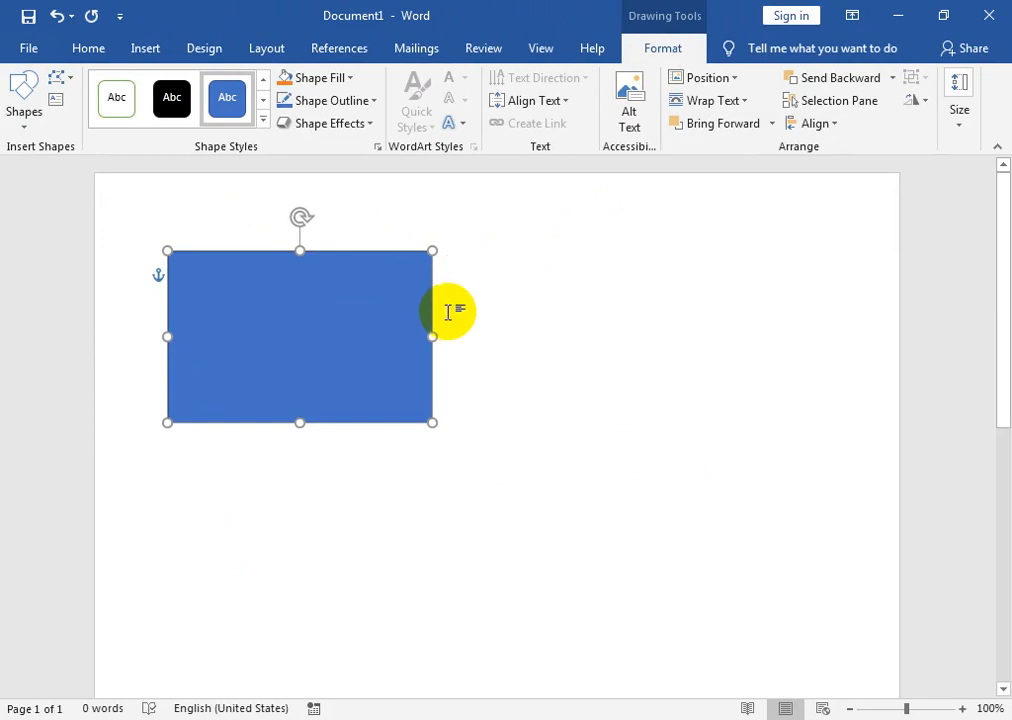
{"action": "left_click", "coordinate": [448, 310]}
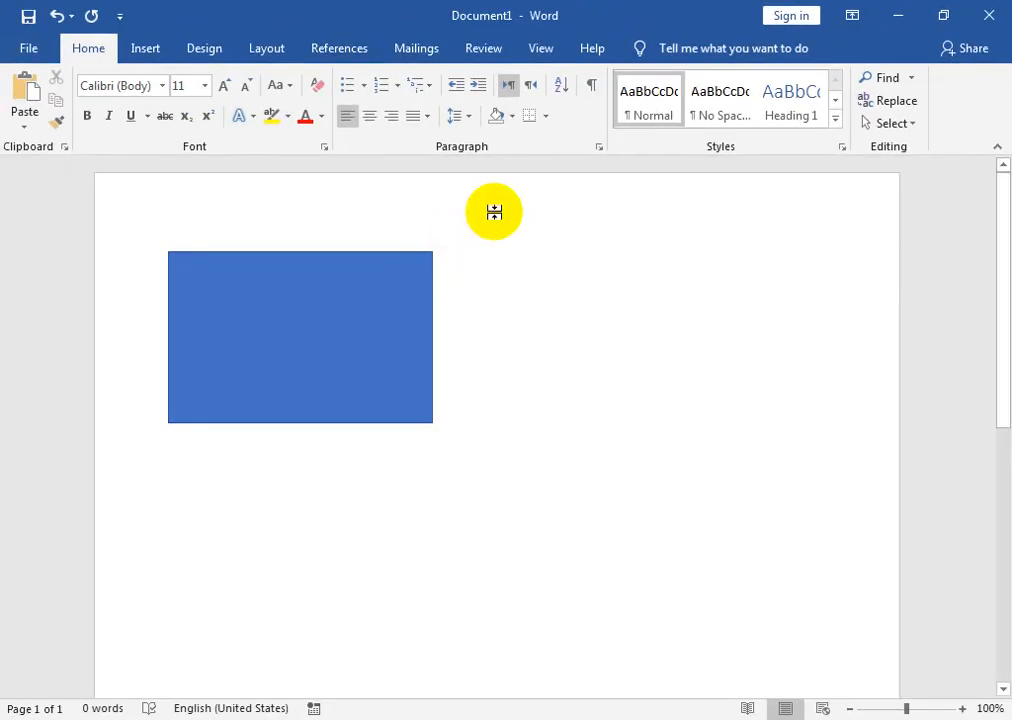
{"action": "left_click", "coordinate": [361, 300]}
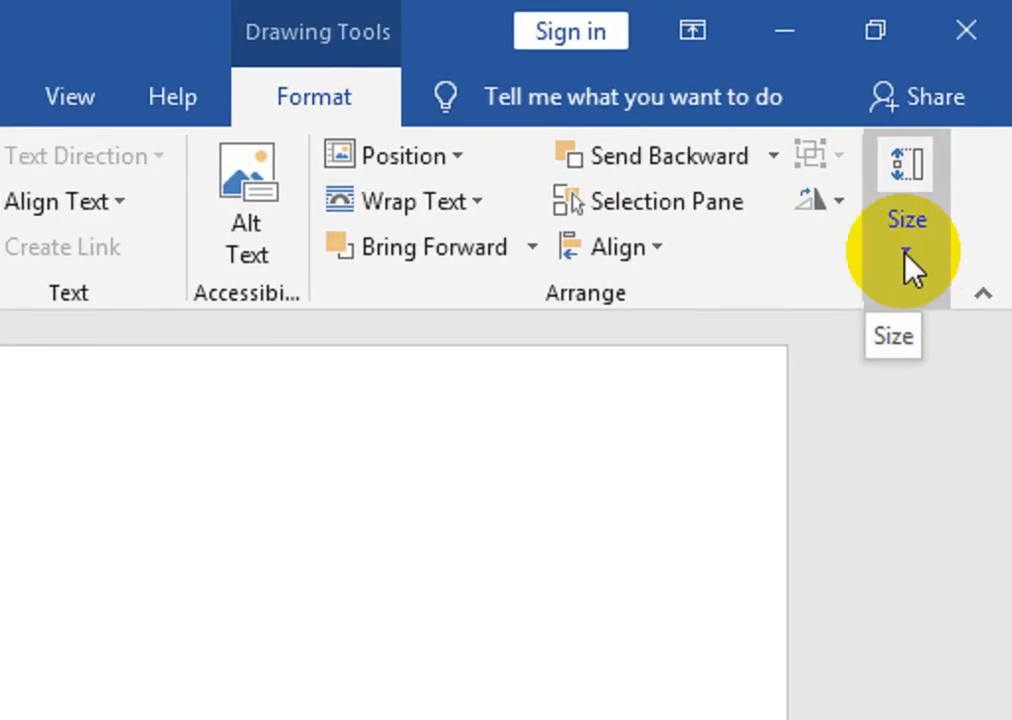
- Size the rectangle to 2.5" high by 3.5" wide
{"action": "left_click", "coordinate": [958, 126]}
{"action": "left_click", "coordinate": [895, 352]}
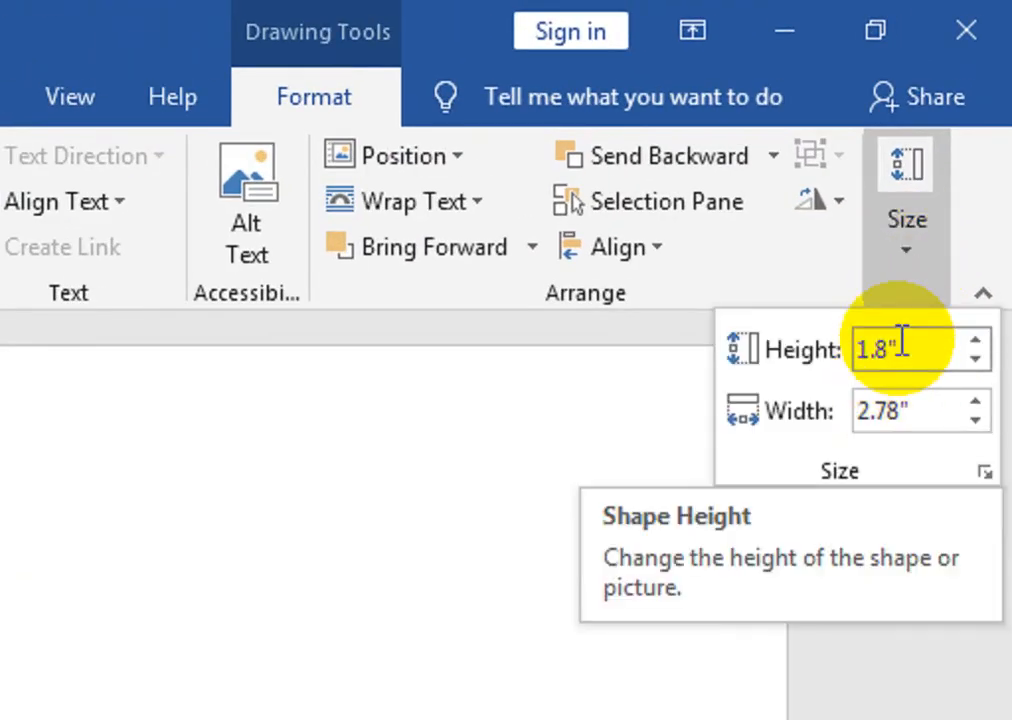
{"action": "left_click_drag", "start_coordinate": [842, 349], "coordinate": [943, 352]}
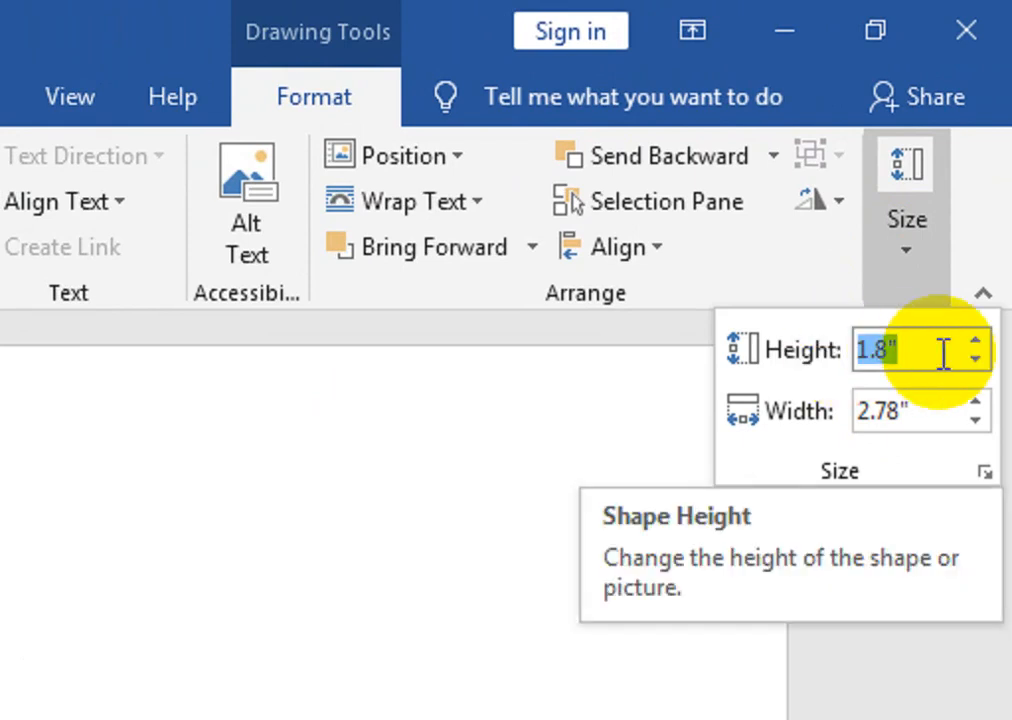
{"action": "type", "text": "2.5"}
{"action": "left_click_drag", "start_coordinate": [840, 411], "coordinate": [886, 420]}
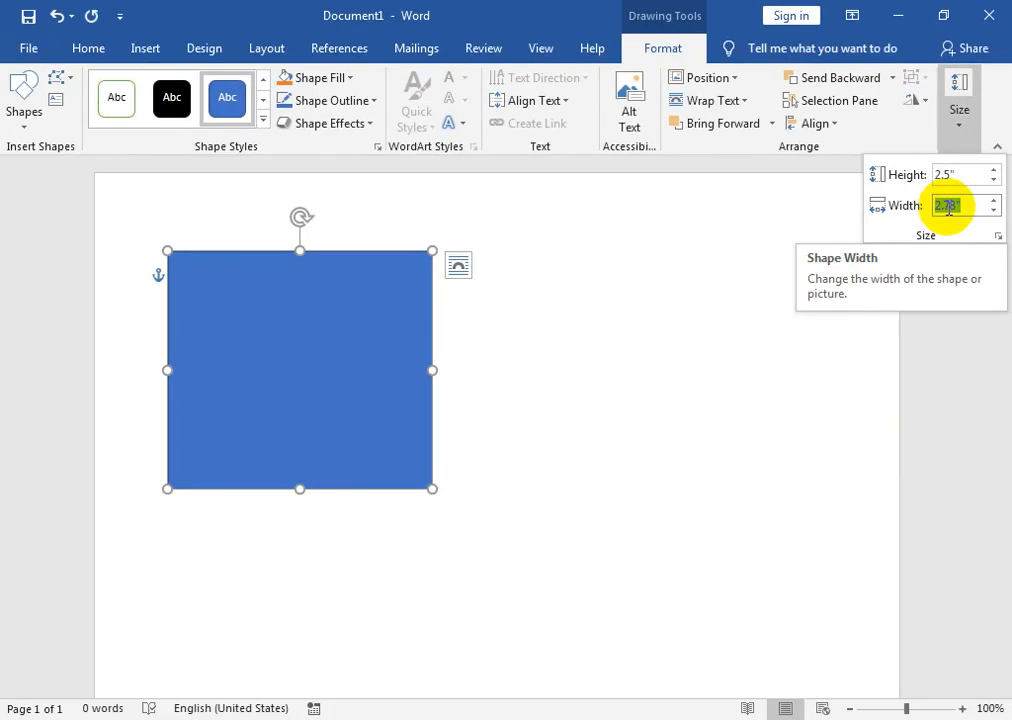
{"action": "type", "text": "3.5"}
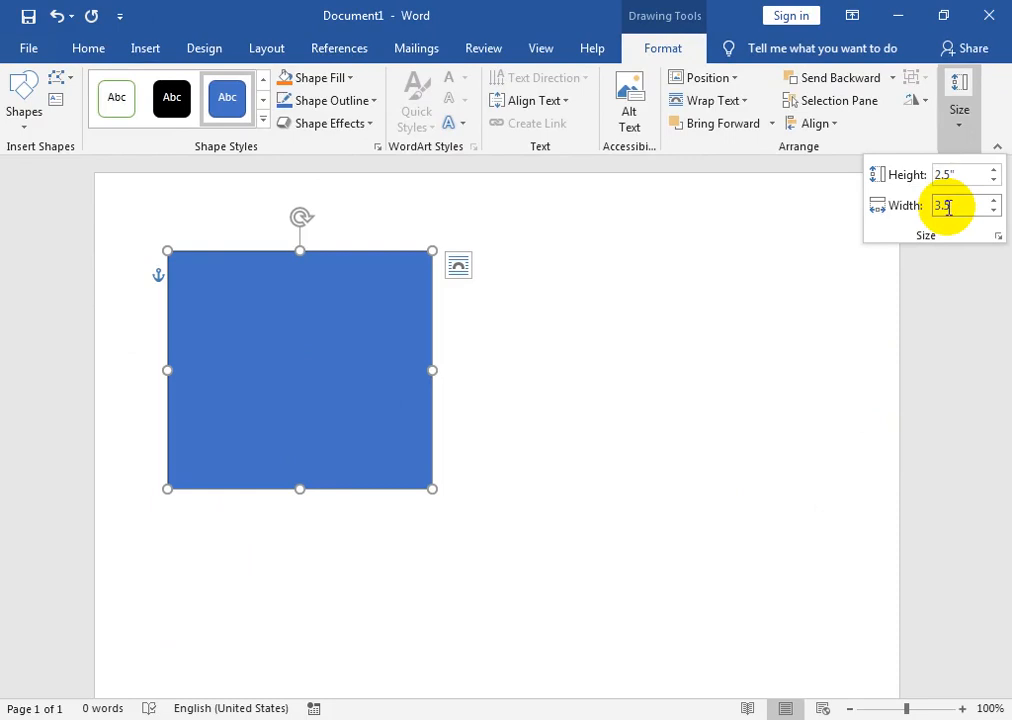
{"action": "key", "text": "Return"}
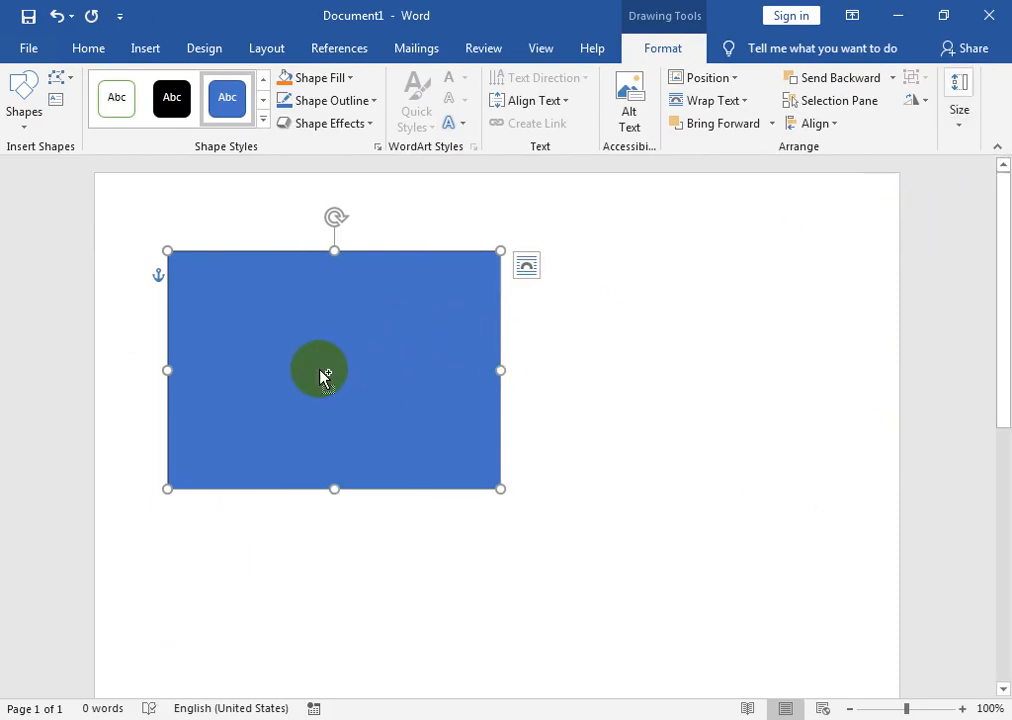
- Ctrl-drag copies of the card rectangle into a two-by-two grid of four
{"action": "left_click_drag", "start_coordinate": [308, 373], "coordinate": [626, 599]}
{"action": "left_click", "coordinate": [612, 454]}
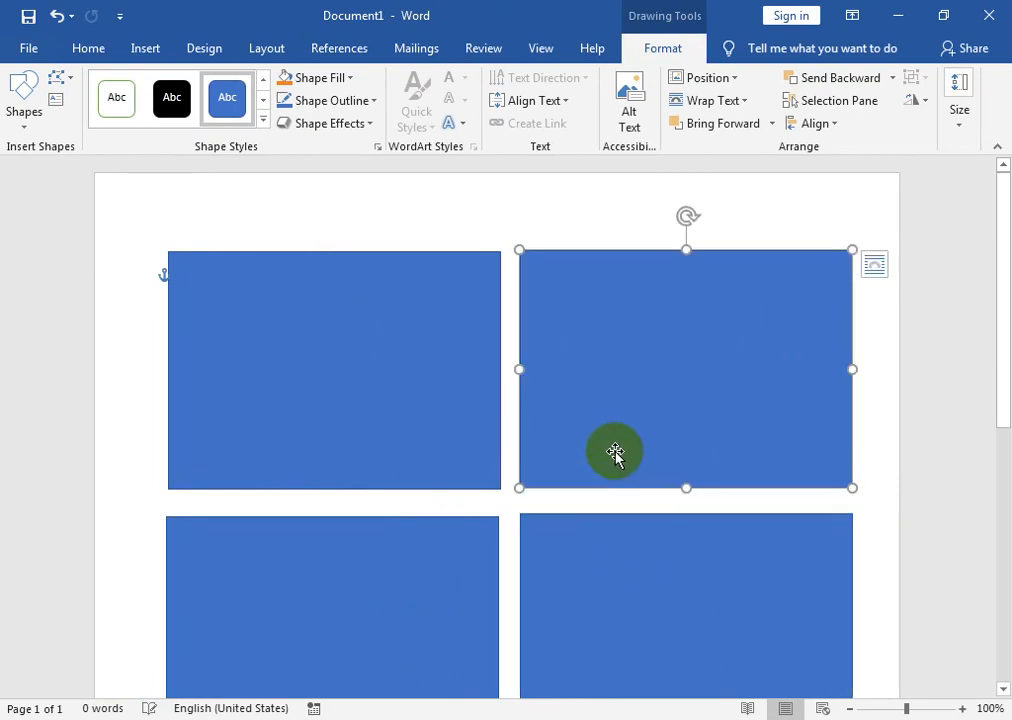
{"action": "left_click", "coordinate": [280, 332]}
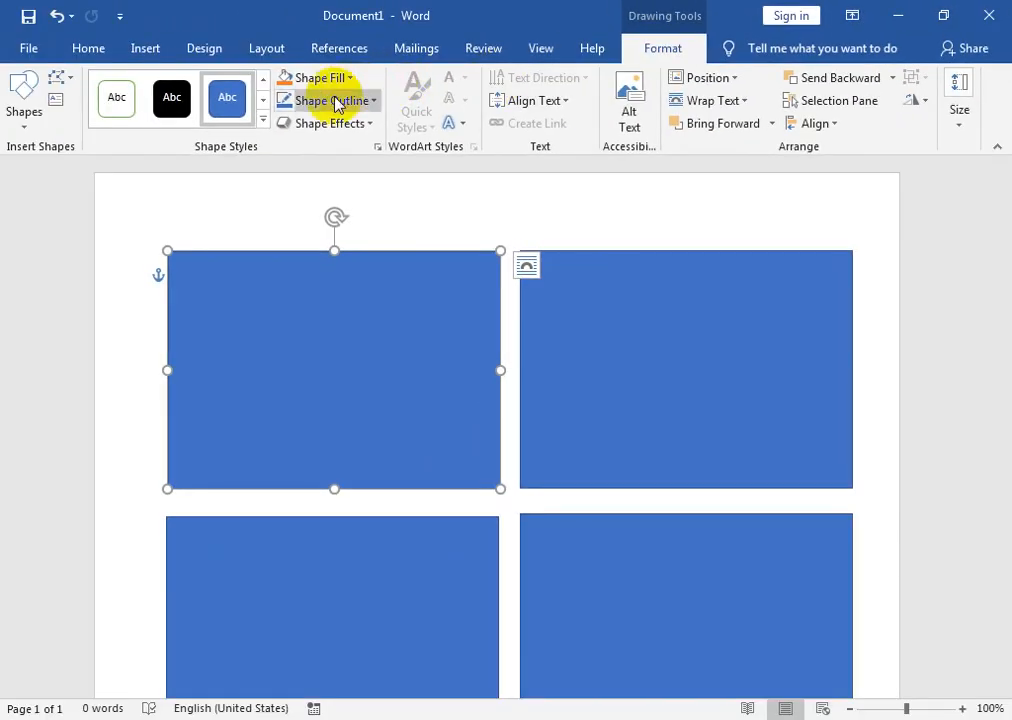
- Apply a gray shape style to the top-left rectangle and try several standard fill colours
{"action": "left_click", "coordinate": [265, 121]}
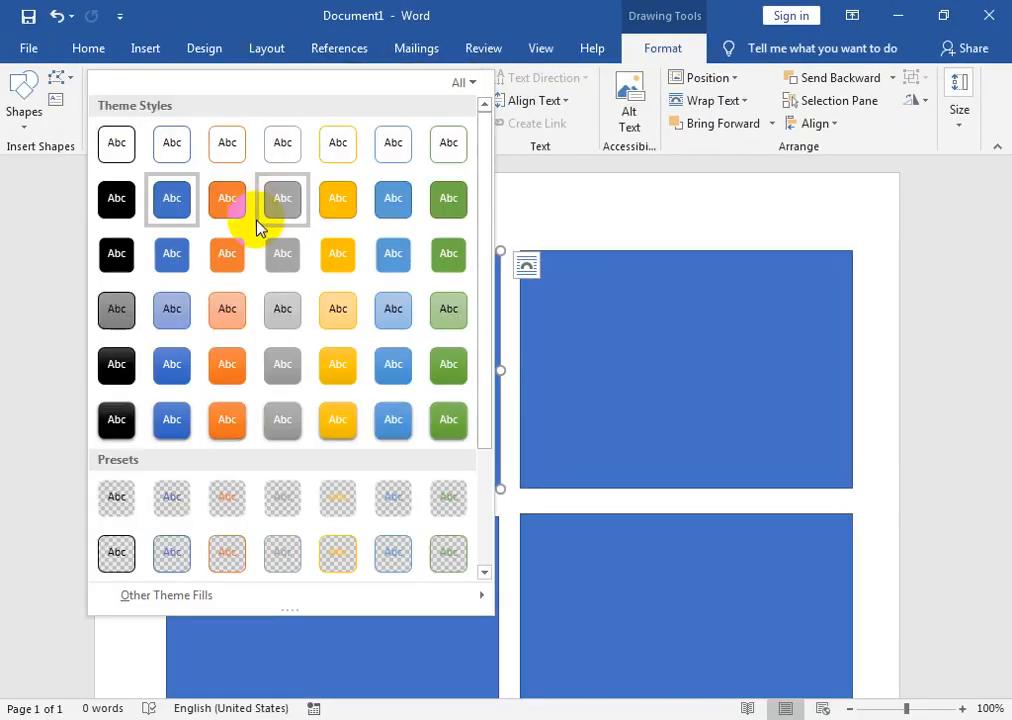
{"action": "left_click", "coordinate": [290, 369]}
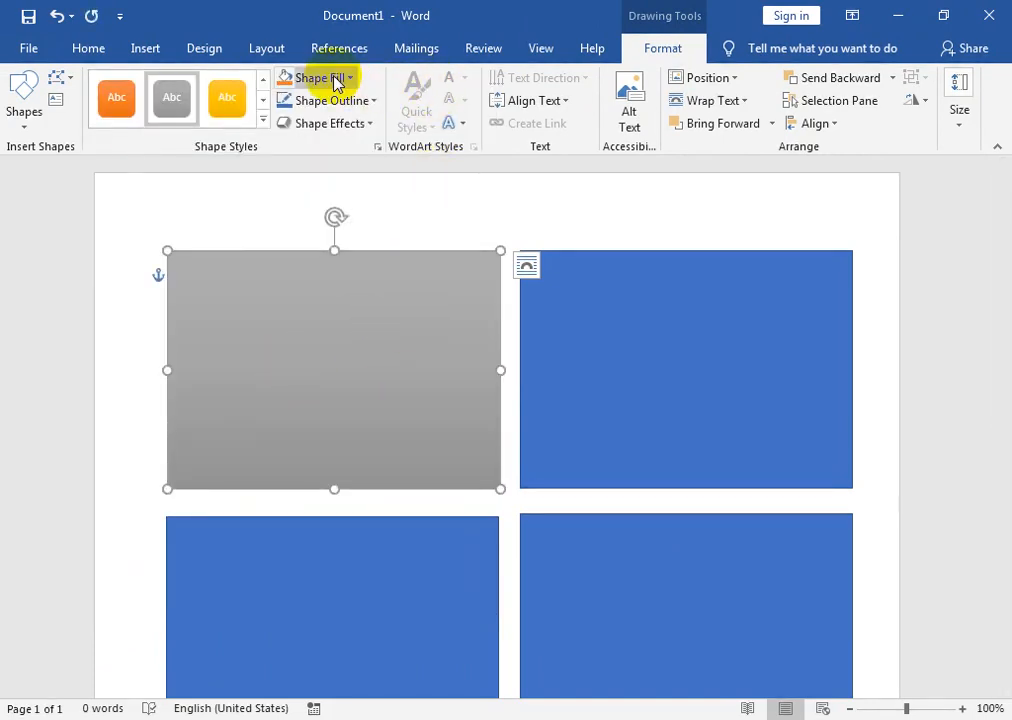
{"action": "left_click", "coordinate": [335, 78]}
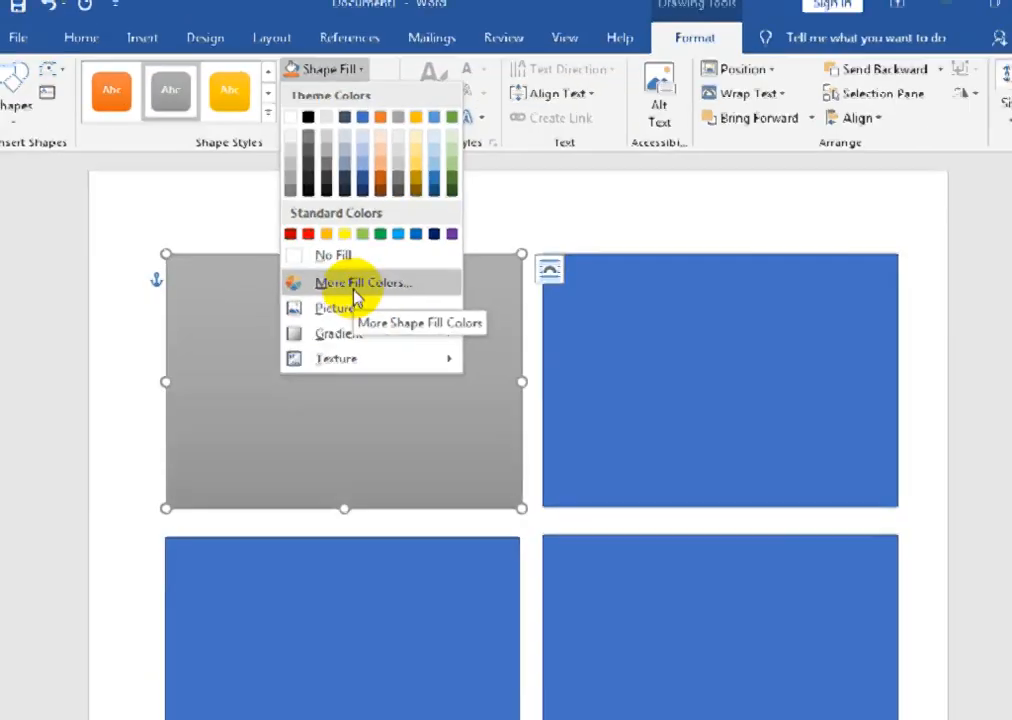
{"action": "left_click", "coordinate": [354, 286]}
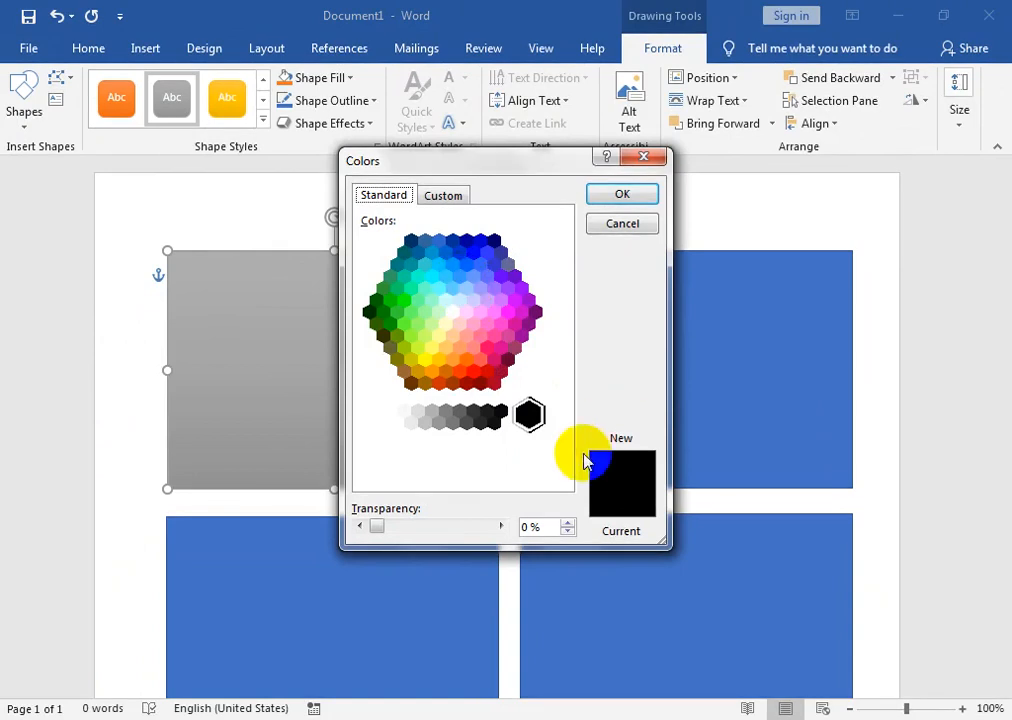
{"action": "left_click", "coordinate": [459, 195]}
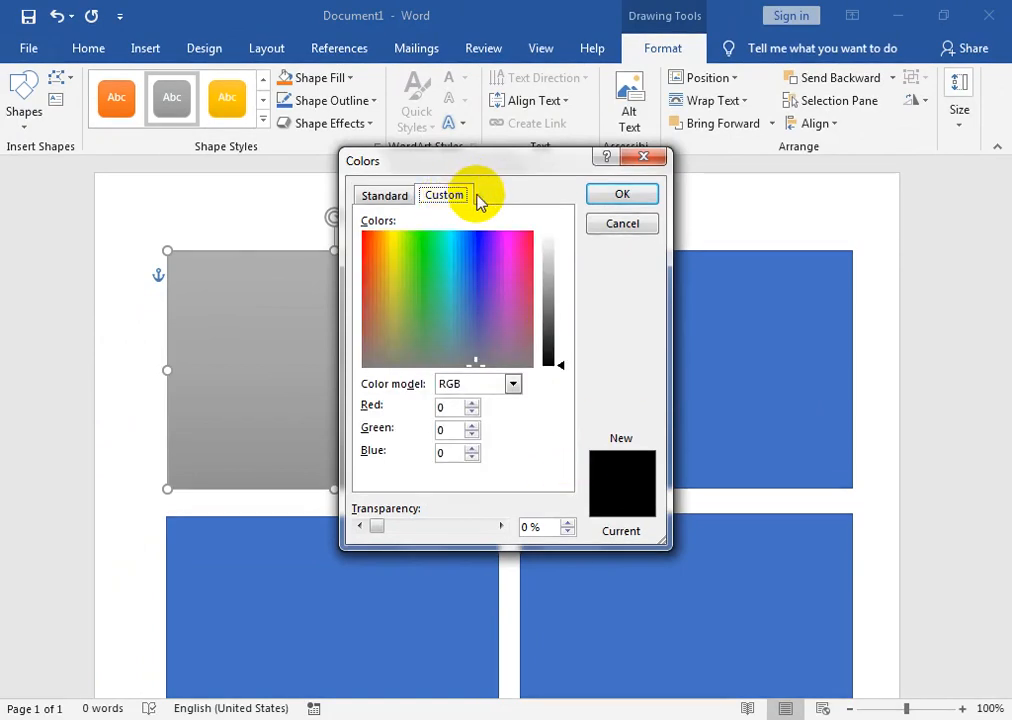
{"action": "left_click", "coordinate": [384, 195]}
{"action": "left_click", "coordinate": [500, 323]}
{"action": "left_click", "coordinate": [493, 383]}
{"action": "left_click", "coordinate": [459, 323]}
{"action": "left_click", "coordinate": [463, 273]}
{"action": "left_click", "coordinate": [465, 240]}
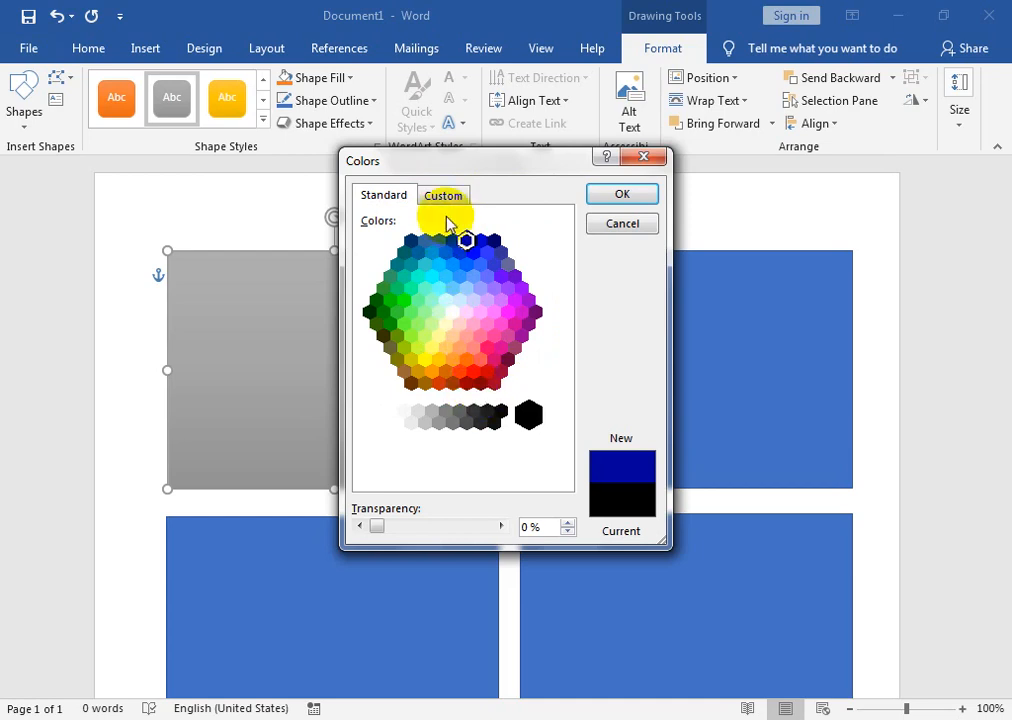
- Mix a custom dark red of RGB 144, 6, 9 and apply it as the fill
{"action": "left_click", "coordinate": [448, 197]}
{"action": "left_click", "coordinate": [531, 239]}
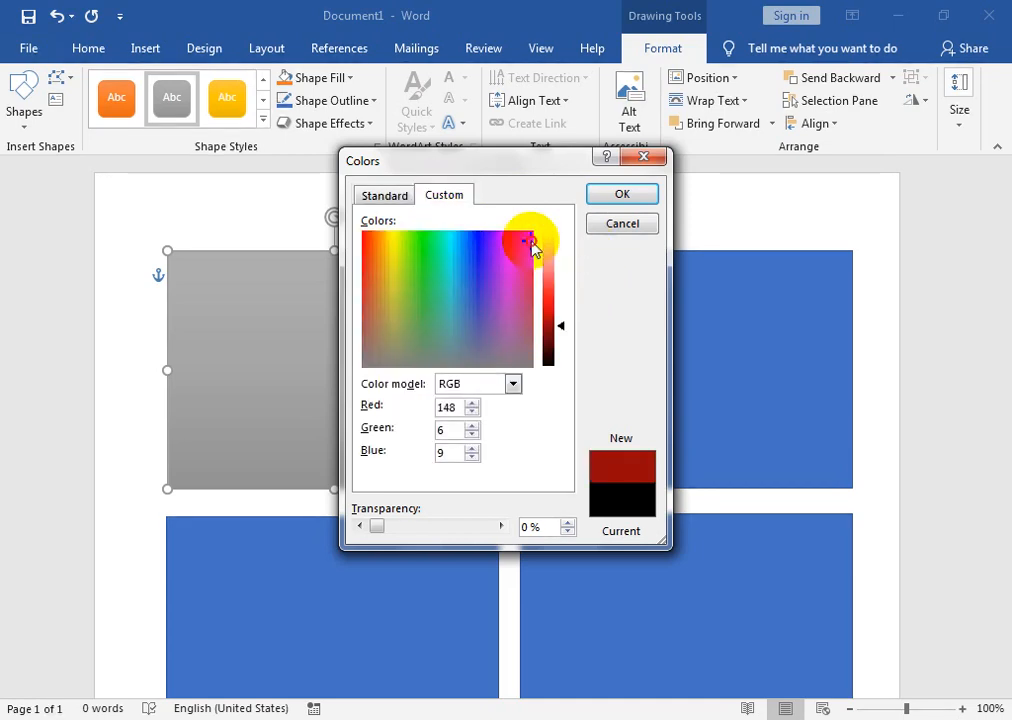
{"action": "left_click", "coordinate": [562, 340]}
{"action": "left_click_drag", "start_coordinate": [562, 341], "coordinate": [560, 332]}
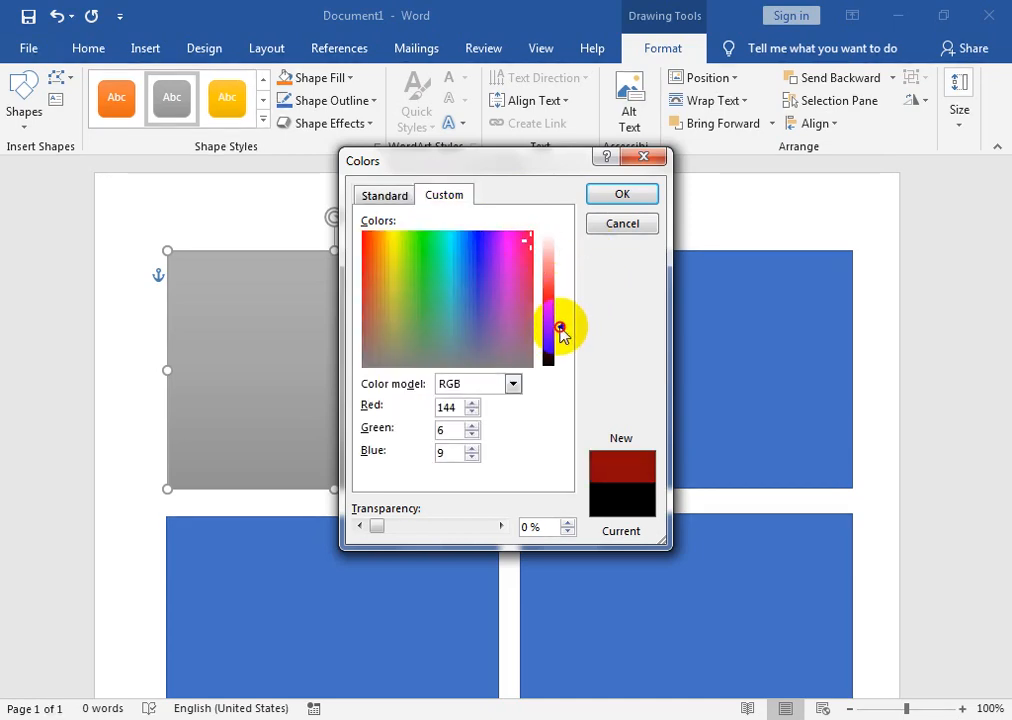
{"action": "left_click", "coordinate": [621, 194]}
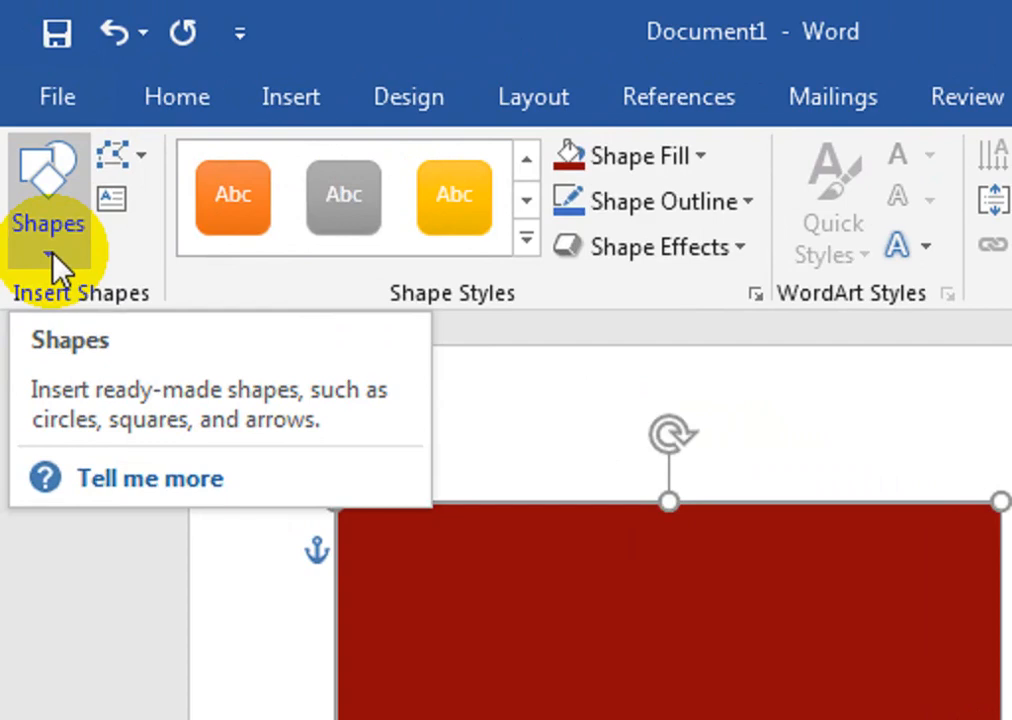
- Draw a Flowchart: Document wave over the red card's upper half and adjust its bottom edge
{"action": "left_click", "coordinate": [27, 130]}
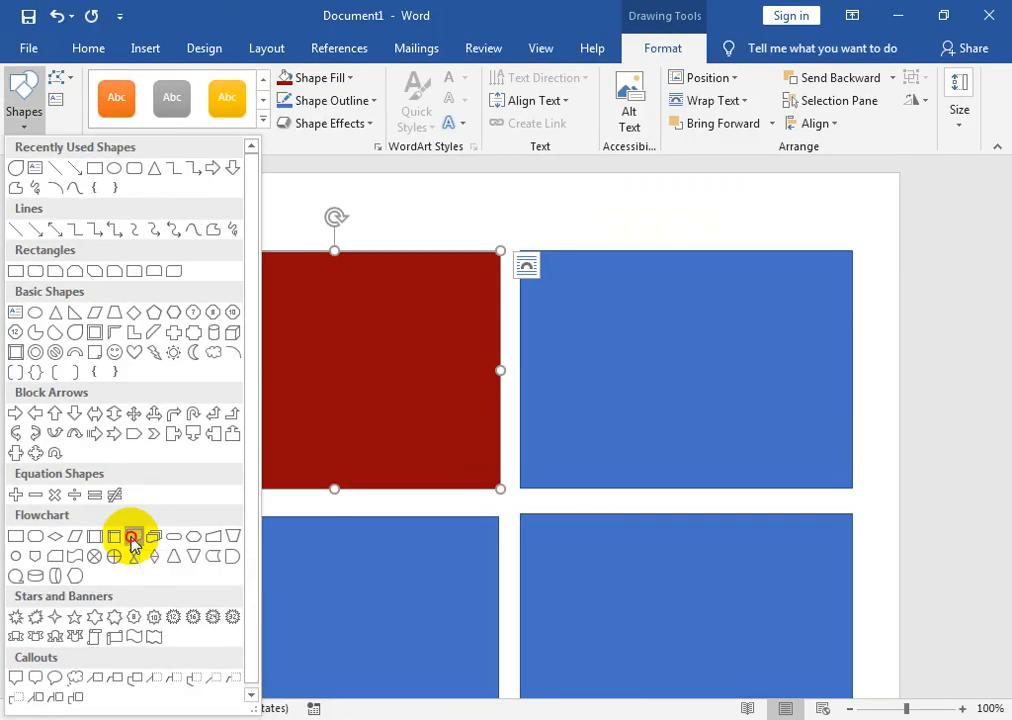
{"action": "left_click", "coordinate": [264, 374]}
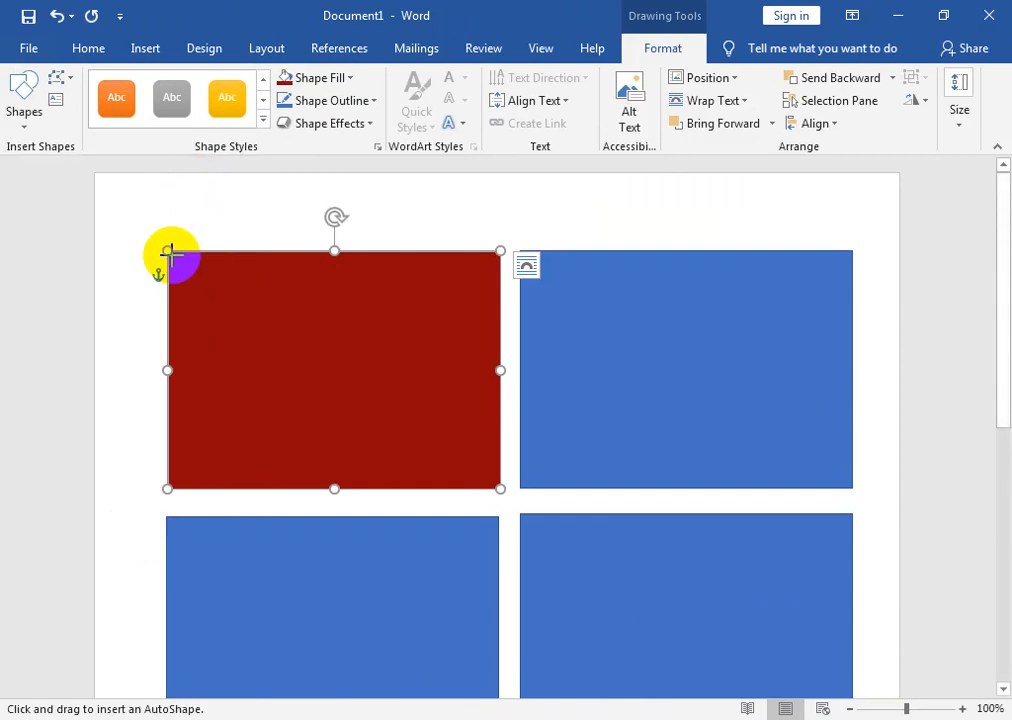
{"action": "left_click_drag", "start_coordinate": [167, 249], "coordinate": [500, 368]}
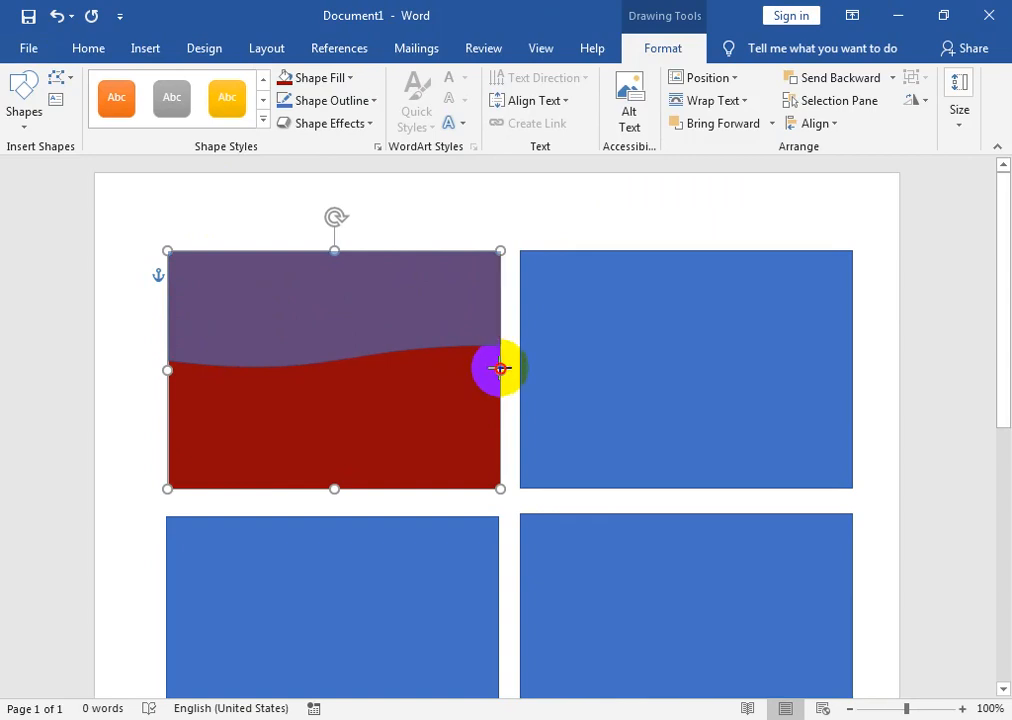
{"action": "left_click_drag", "start_coordinate": [500, 368], "coordinate": [500, 368]}
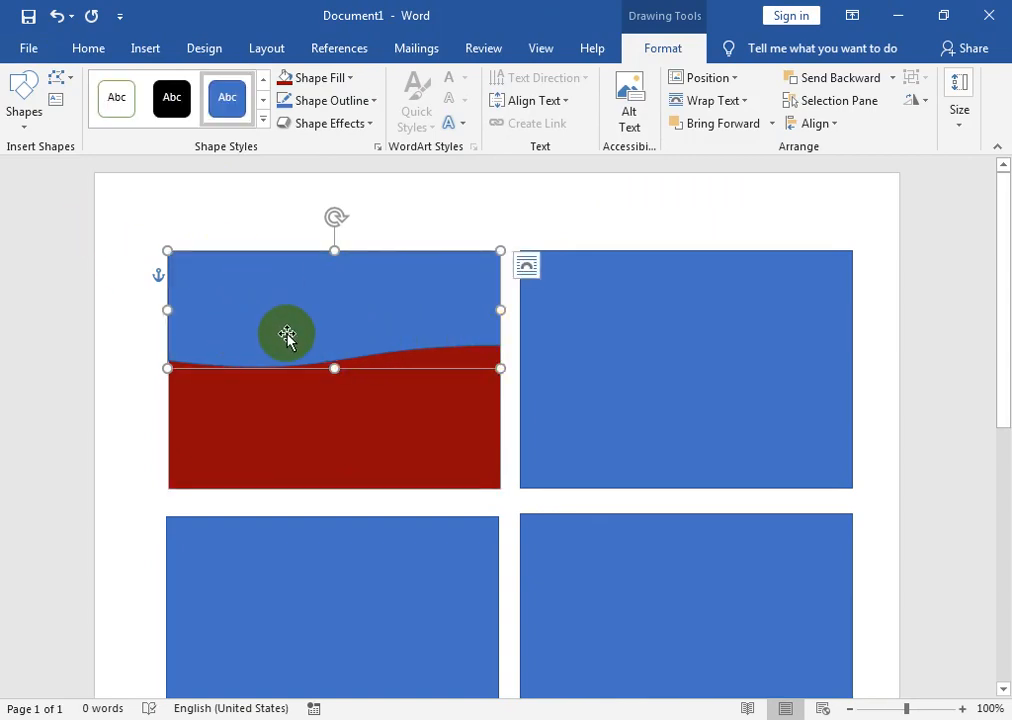
{"action": "left_click_drag", "start_coordinate": [334, 368], "coordinate": [336, 393]}
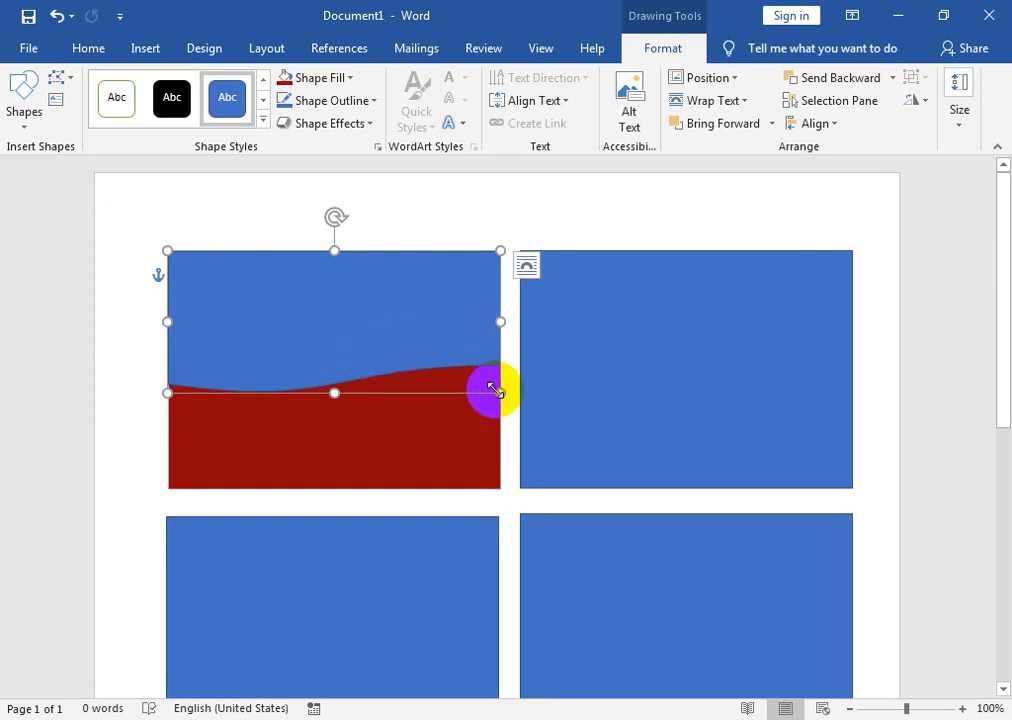
{"action": "left_click_drag", "start_coordinate": [334, 393], "coordinate": [338, 376]}
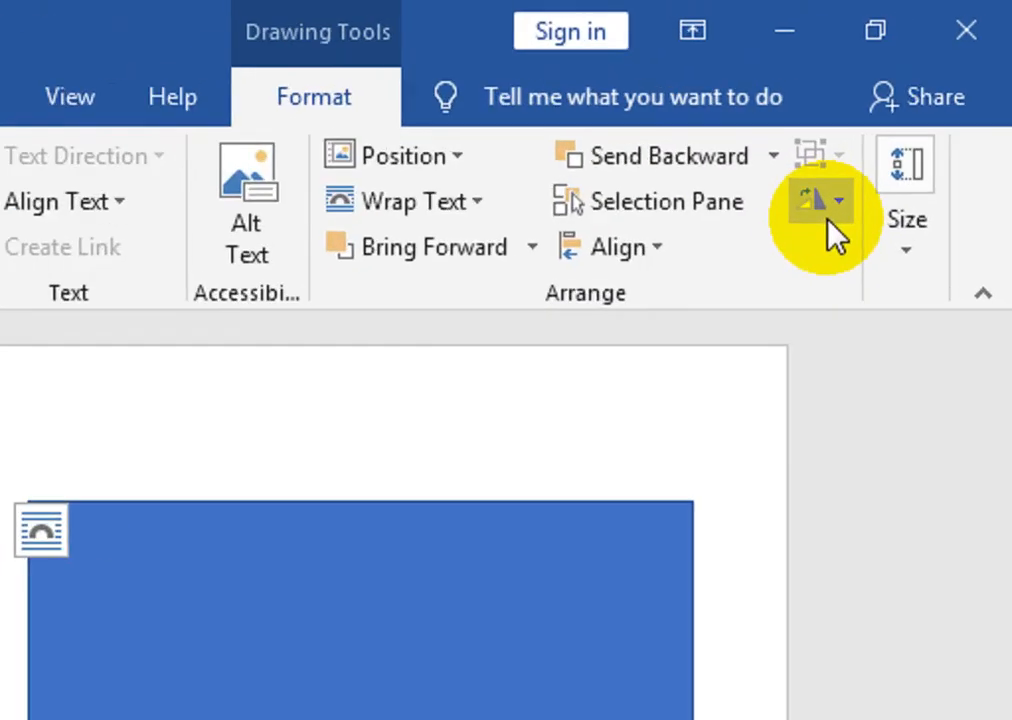
- Flip the wave shape vertically and move it down over the red card's lower part
{"action": "left_click", "coordinate": [829, 222]}
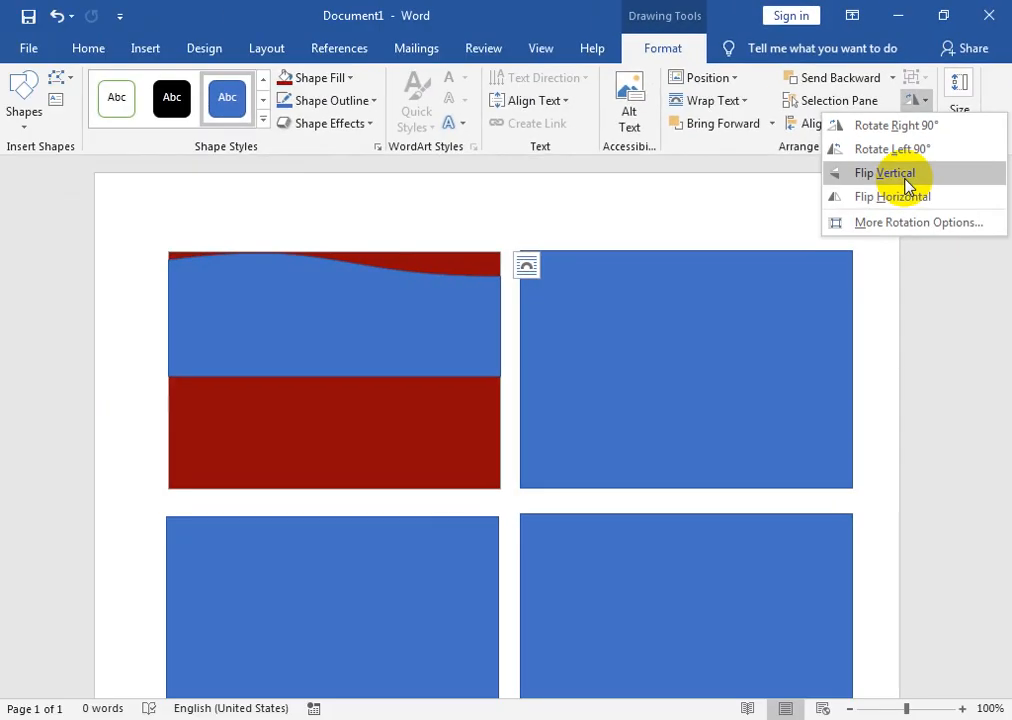
{"action": "left_click", "coordinate": [906, 183]}
{"action": "left_click_drag", "start_coordinate": [410, 325], "coordinate": [409, 429]}
{"action": "mouse_move", "coordinate": [336, 362]}
{"action": "left_mouse_down"}
{"action": "mouse_move", "coordinate": [330, 416]}
{"action": "mouse_move", "coordinate": [337, 370]}
{"action": "mouse_move", "coordinate": [339, 380]}
{"action": "left_mouse_up"}
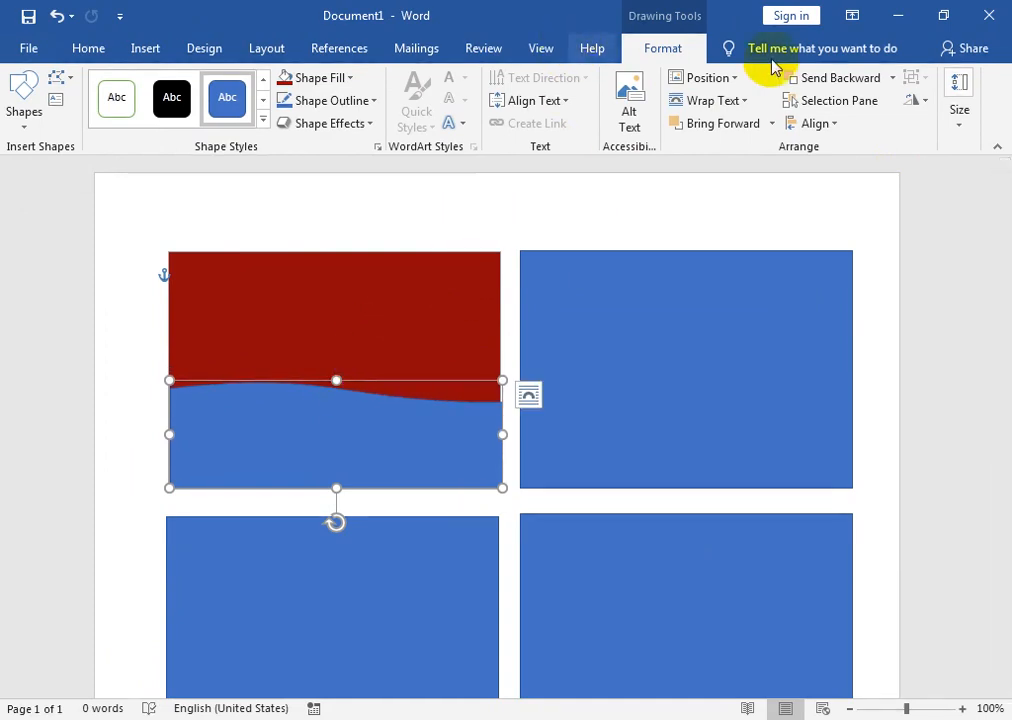
- Fill the wave black with no outline and fit it to the card's right edge
{"action": "left_click", "coordinate": [350, 79]}
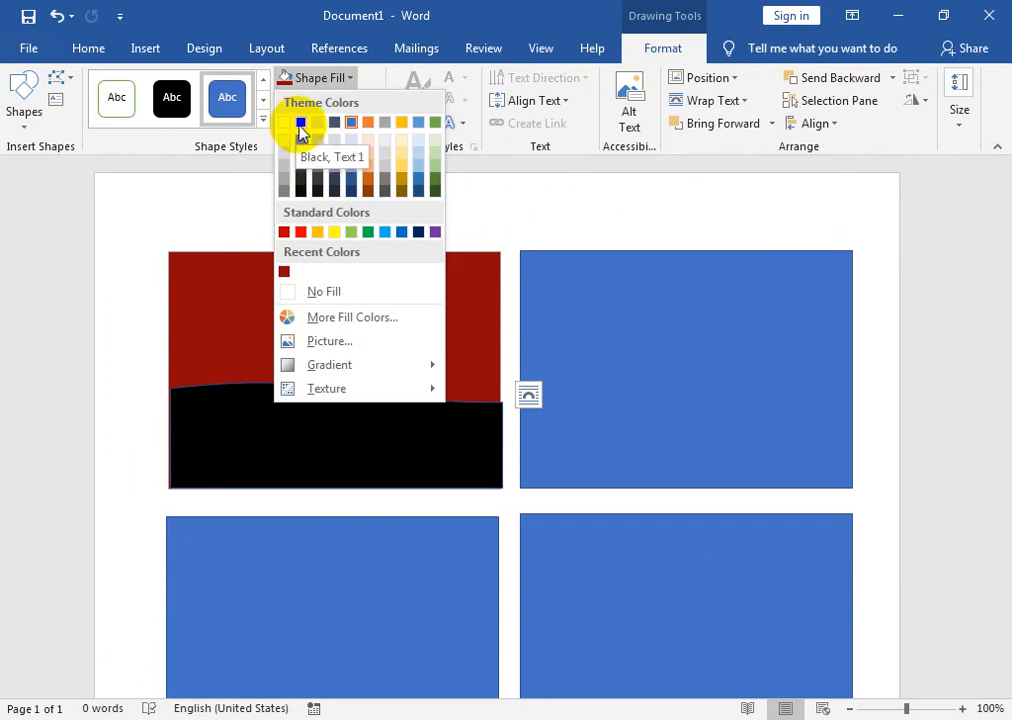
{"action": "left_click", "coordinate": [301, 123]}
{"action": "left_click", "coordinate": [374, 101]}
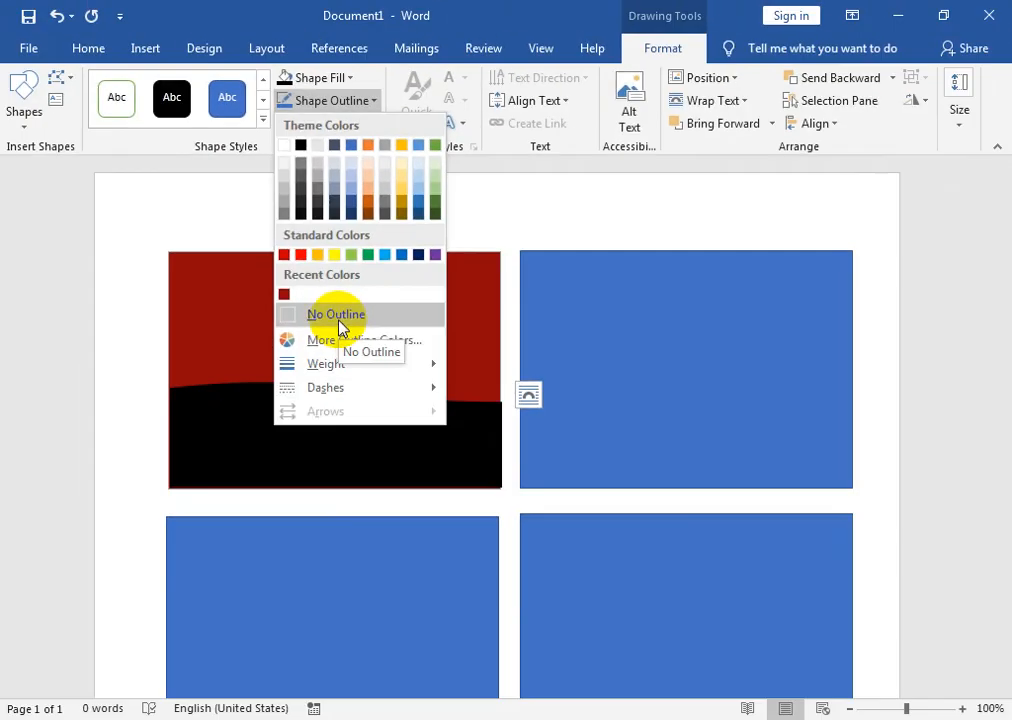
{"action": "left_click", "coordinate": [405, 629]}
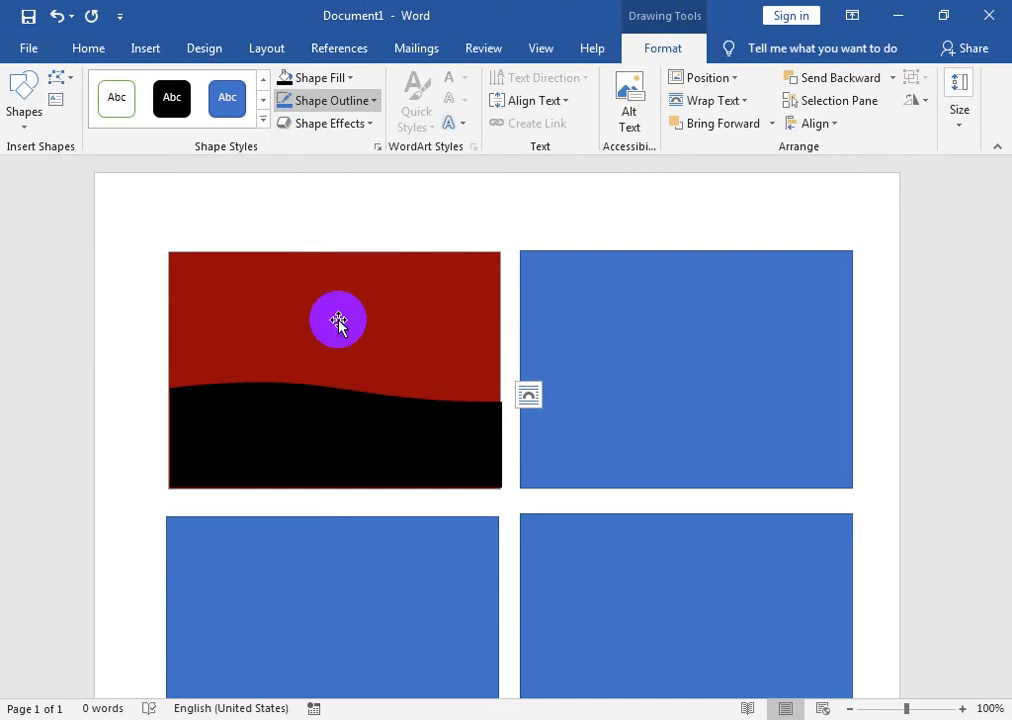
{"action": "left_click_drag", "start_coordinate": [497, 432], "coordinate": [497, 433]}
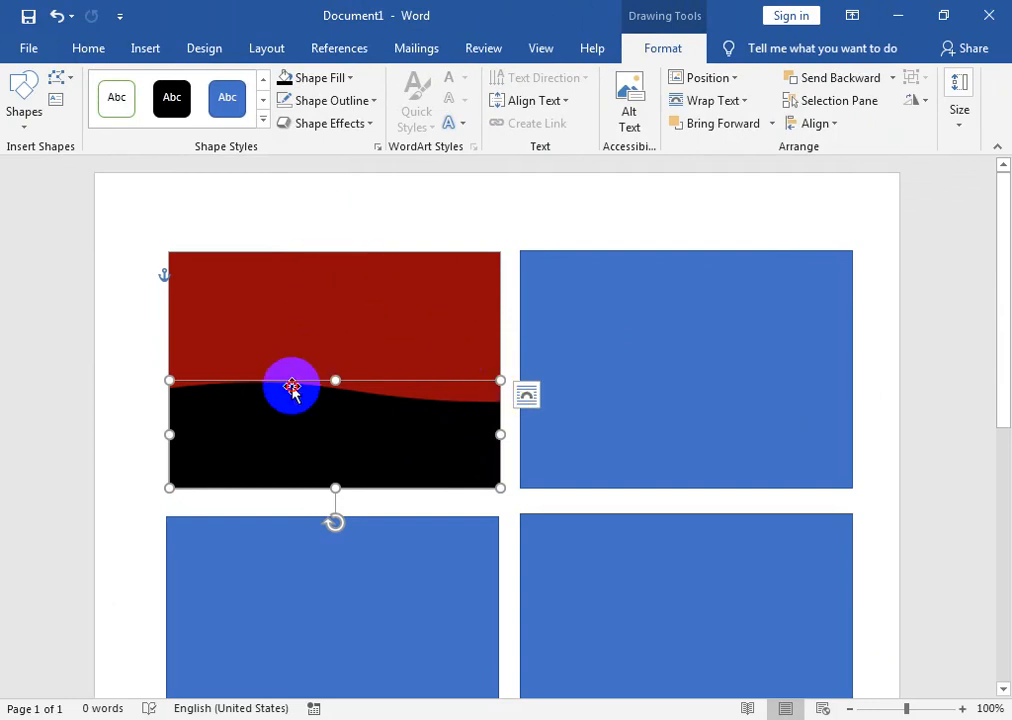
{"action": "left_click", "coordinate": [343, 349]}
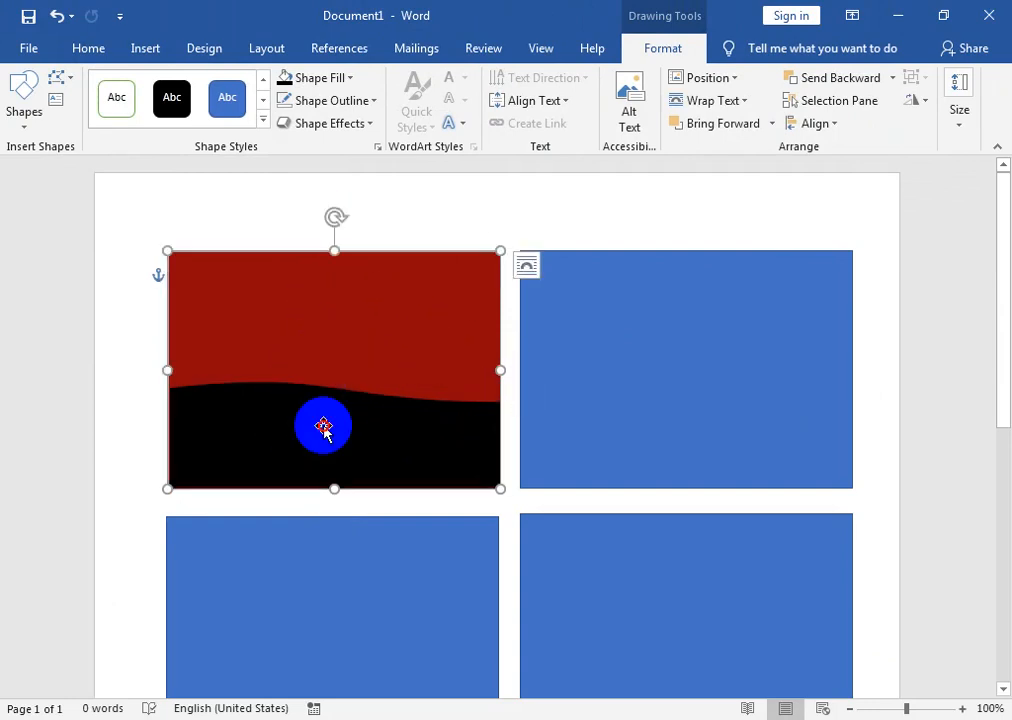
{"action": "left_click", "coordinate": [323, 426]}
{"action": "left_click", "coordinate": [409, 330]}
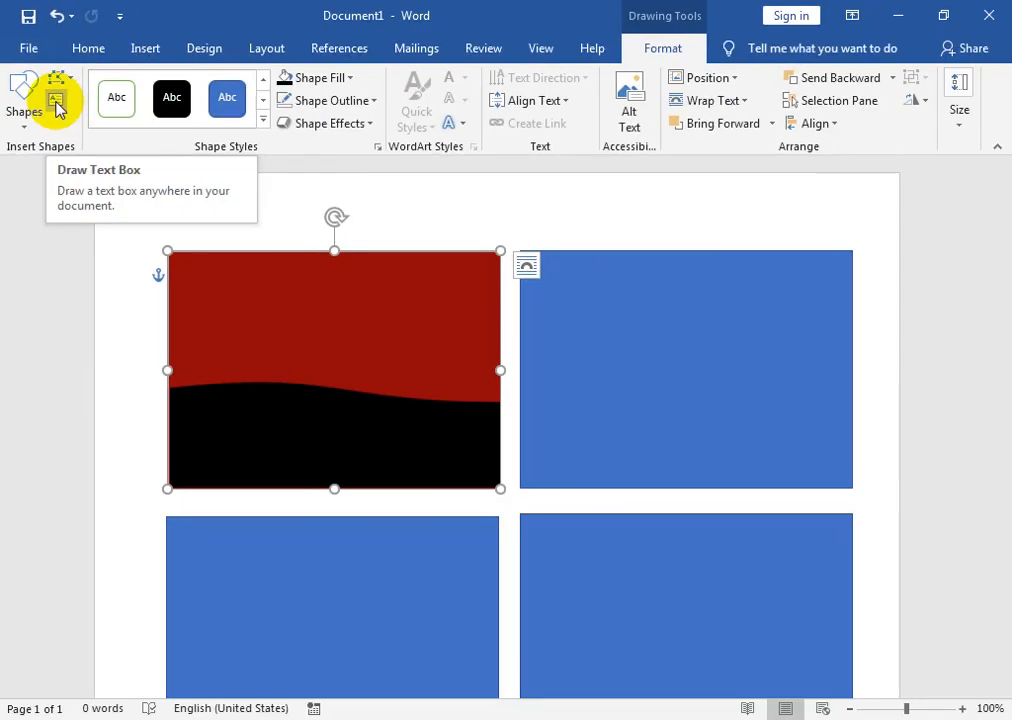
- Draw a text box over the card's red area and enter the cardholder's name
{"action": "left_click", "coordinate": [56, 102]}
{"action": "left_click_drag", "start_coordinate": [219, 338], "coordinate": [455, 384]}
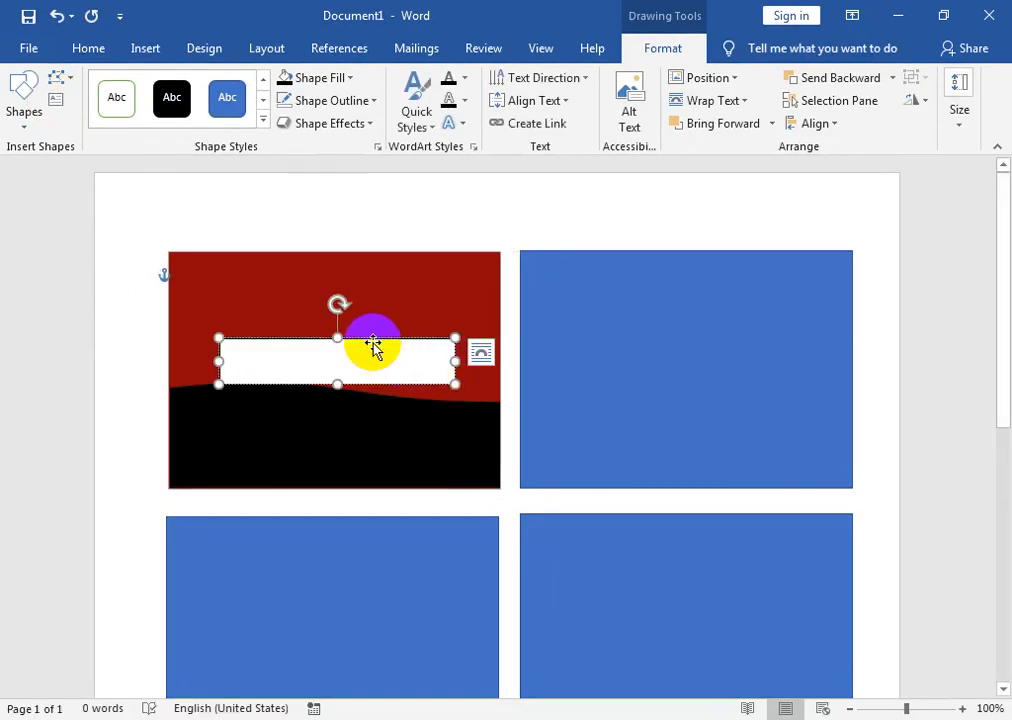
{"action": "left_click_drag", "start_coordinate": [373, 346], "coordinate": [372, 339]}
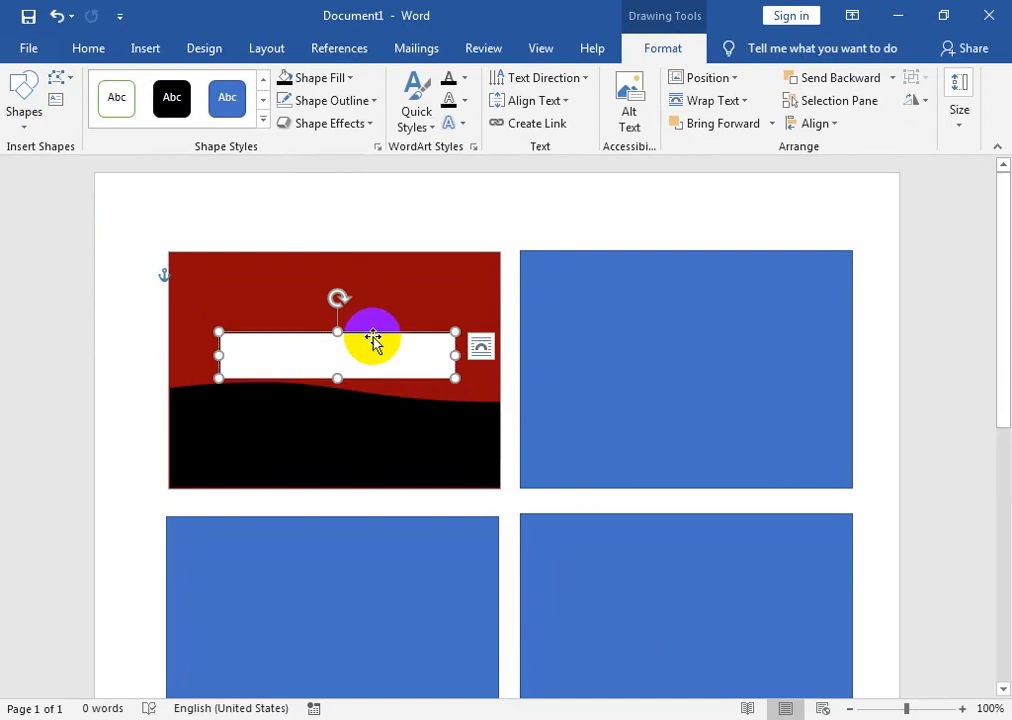
{"action": "type", "text": "SHa"}
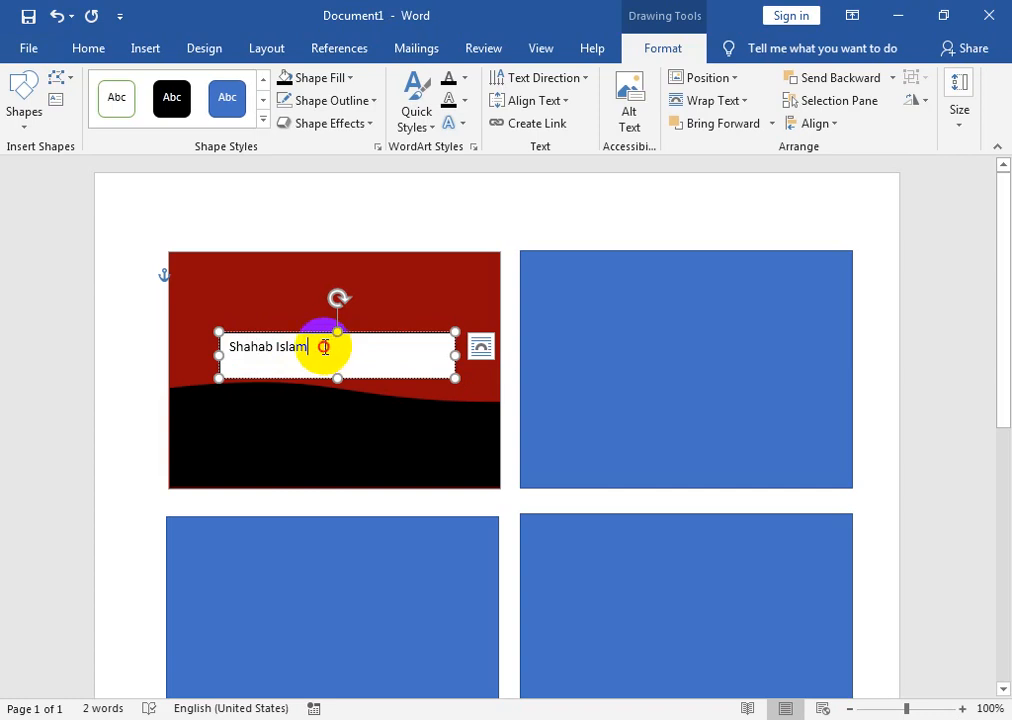
{"action": "left_click_drag", "start_coordinate": [324, 347], "coordinate": [220, 350]}
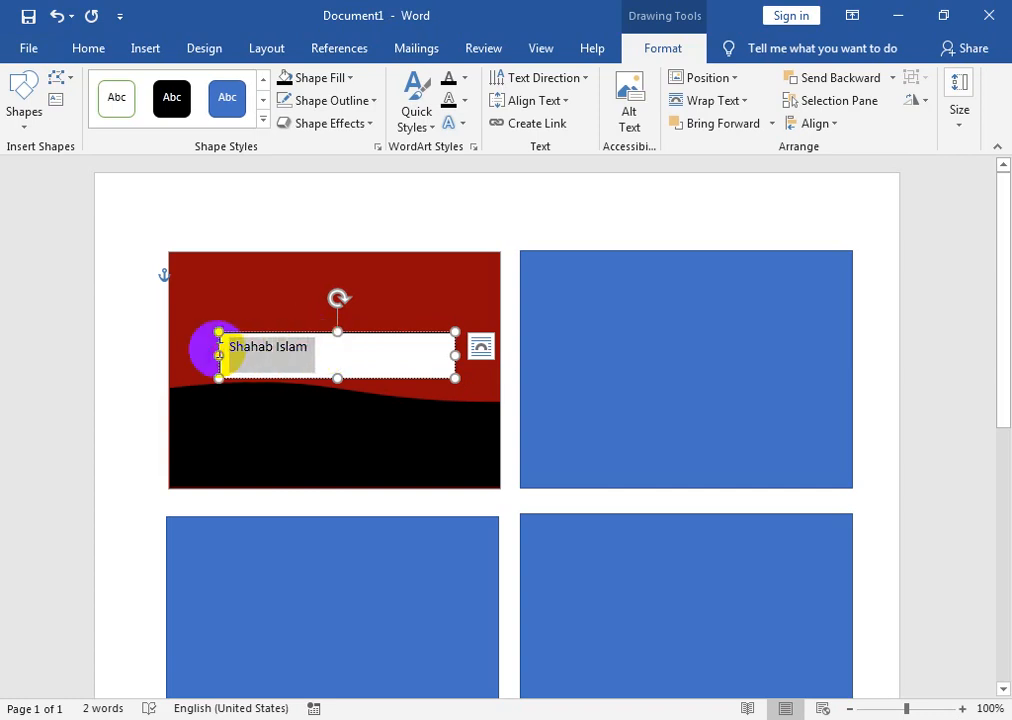
- Center the cardholder's name in its box and increase it to 16 pt
{"action": "left_click", "coordinate": [82, 57]}
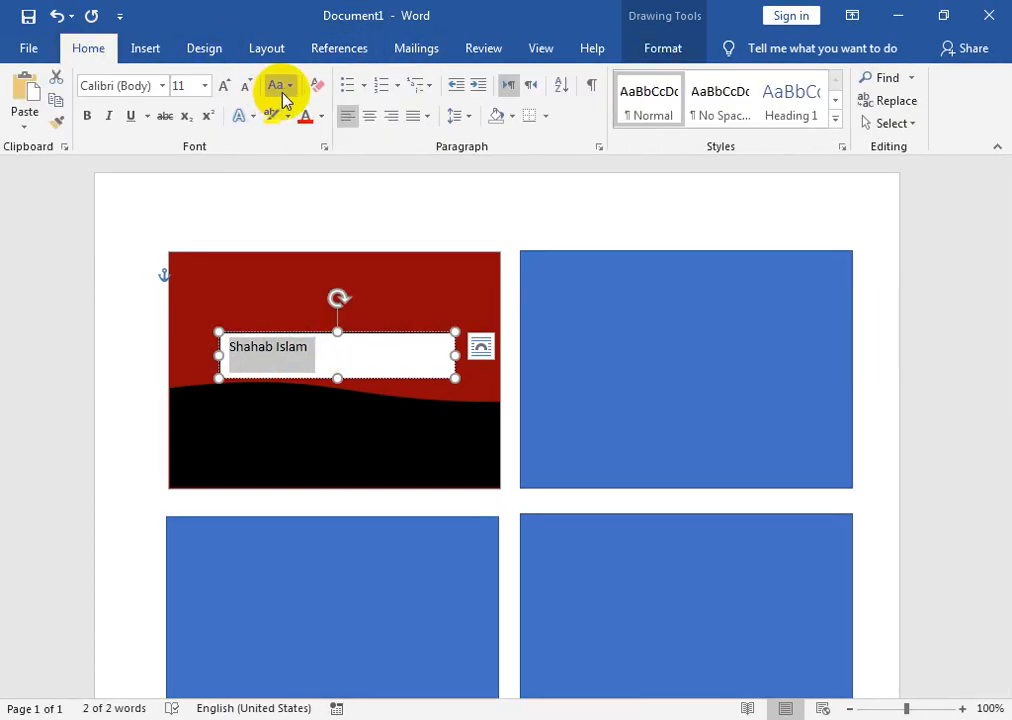
{"action": "left_click", "coordinate": [369, 116]}
{"action": "left_click", "coordinate": [395, 340]}
{"action": "left_click_drag", "start_coordinate": [395, 348], "coordinate": [272, 346]}
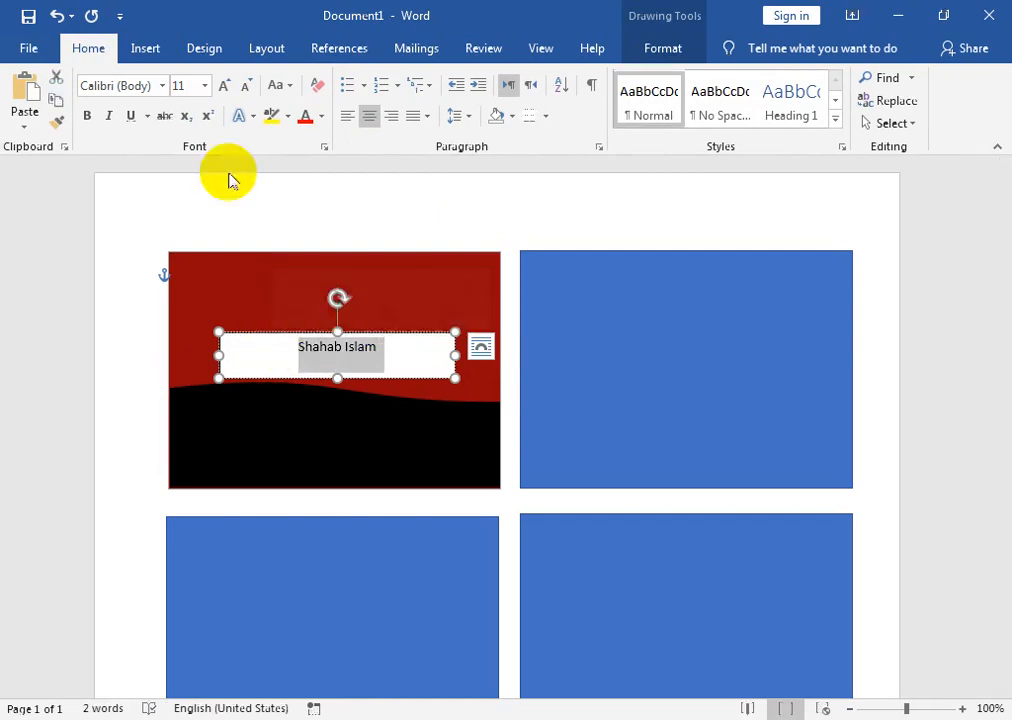
{"action": "left_click", "coordinate": [225, 90]}
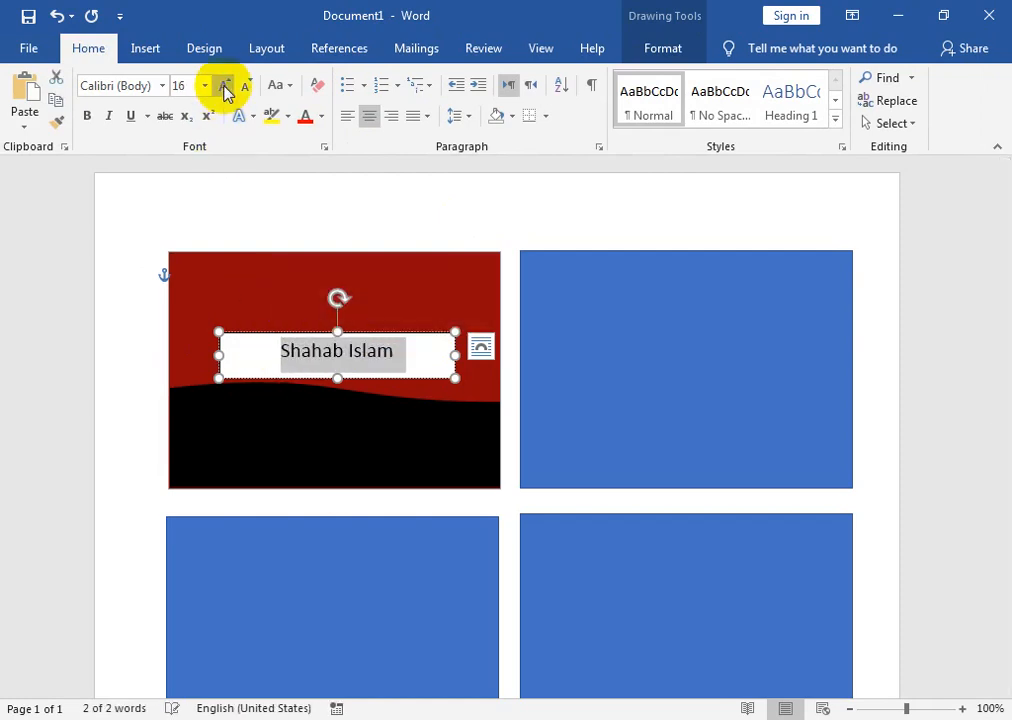
{"action": "left_click", "coordinate": [400, 349]}
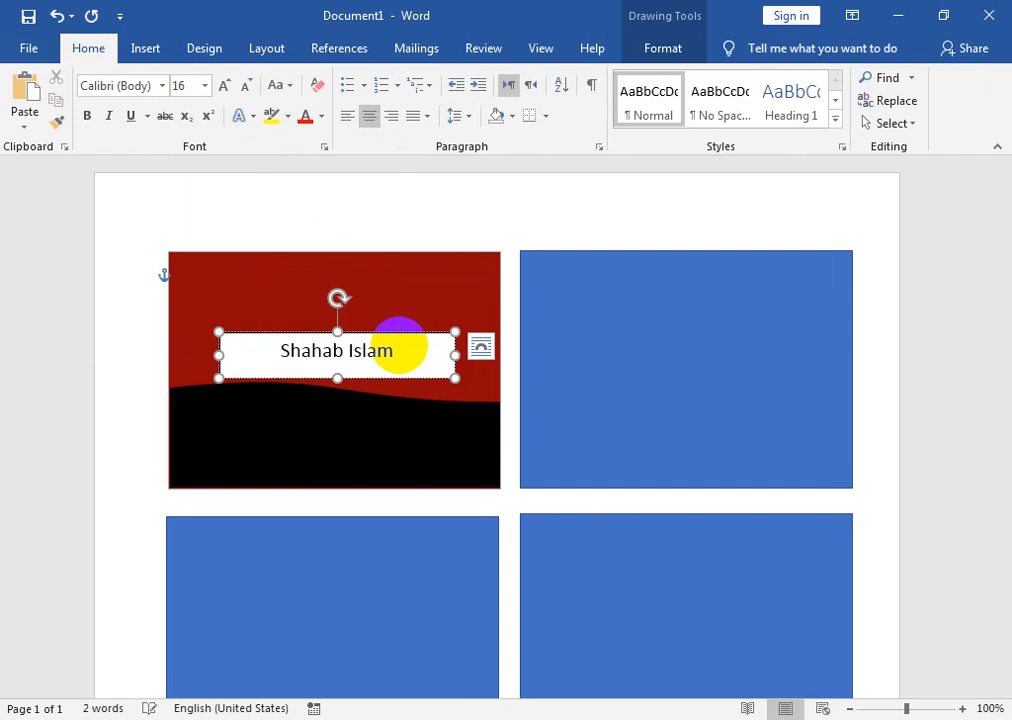
- Add a 'Graphics Designer' line under the name and enlarge the name text
{"action": "left_click_drag", "start_coordinate": [338, 379], "coordinate": [334, 407]}
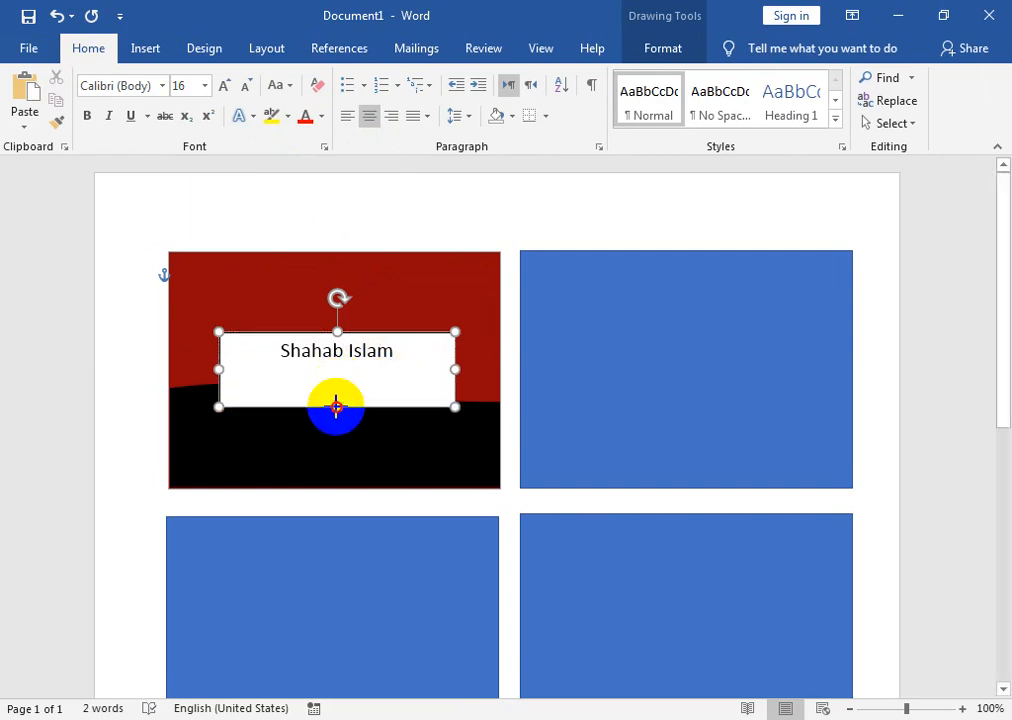
{"action": "left_click", "coordinate": [352, 378]}
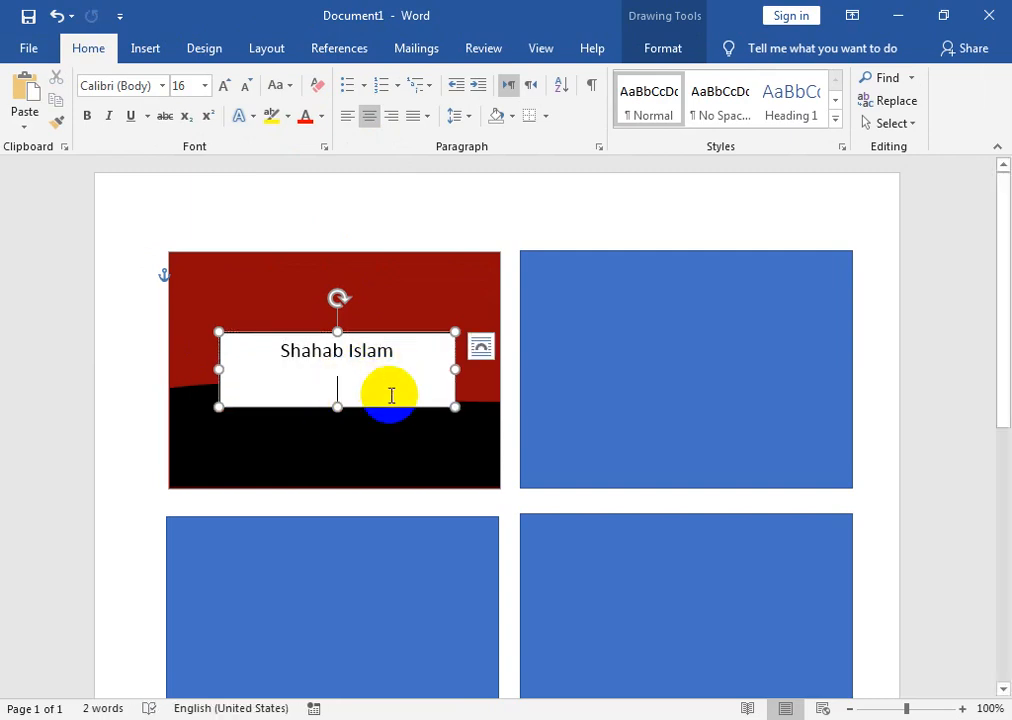
{"action": "type", "text": "Graphics"}
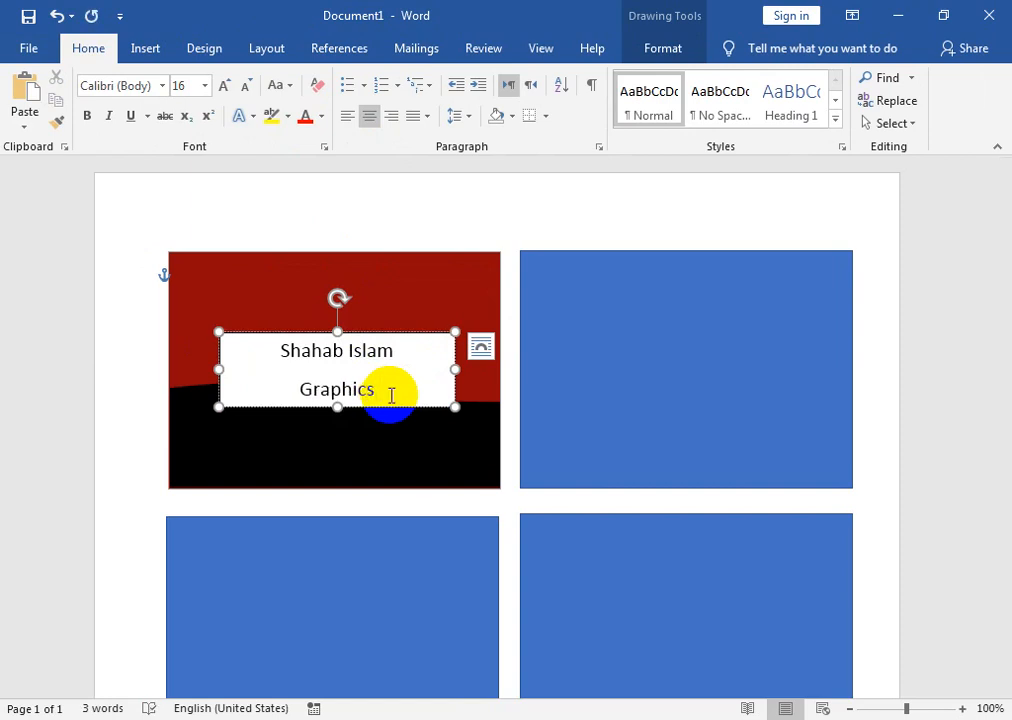
{"action": "type", "text": " Designer"}
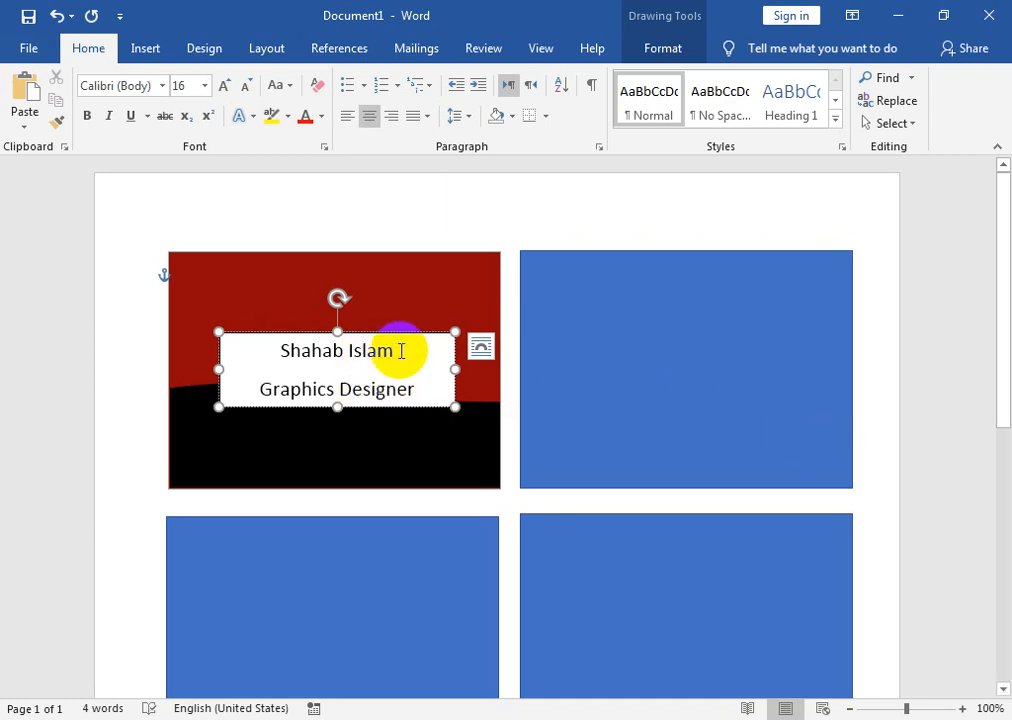
{"action": "left_click_drag", "start_coordinate": [401, 350], "coordinate": [262, 350]}
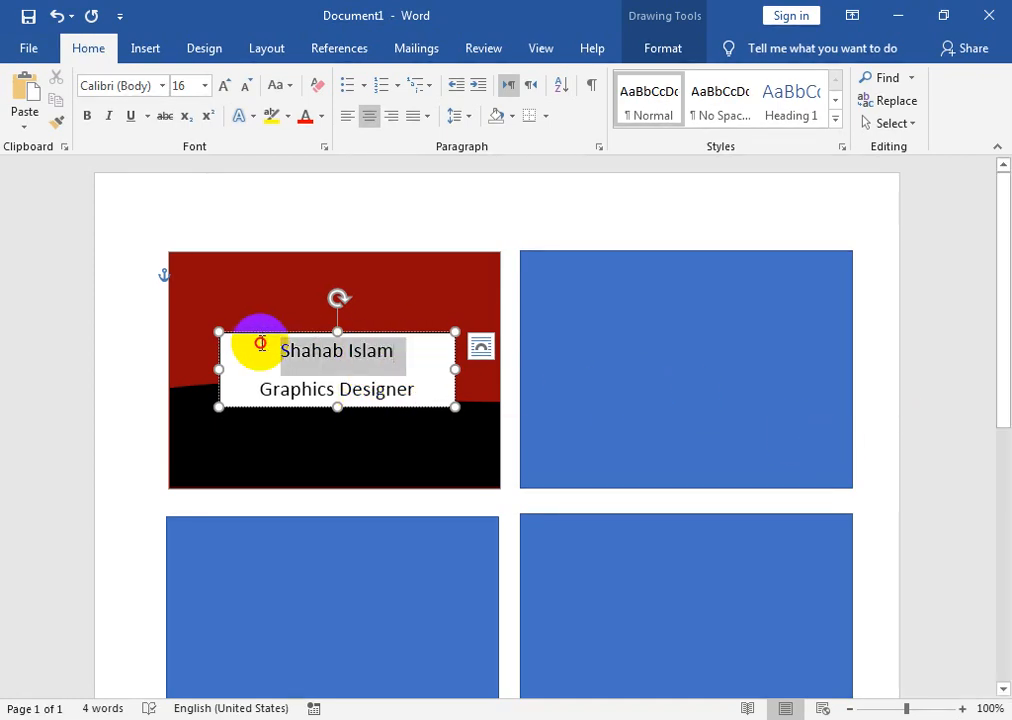
{"action": "left_click", "coordinate": [221, 87]}
{"action": "left_click", "coordinate": [221, 87]}
{"action": "left_click", "coordinate": [221, 87]}
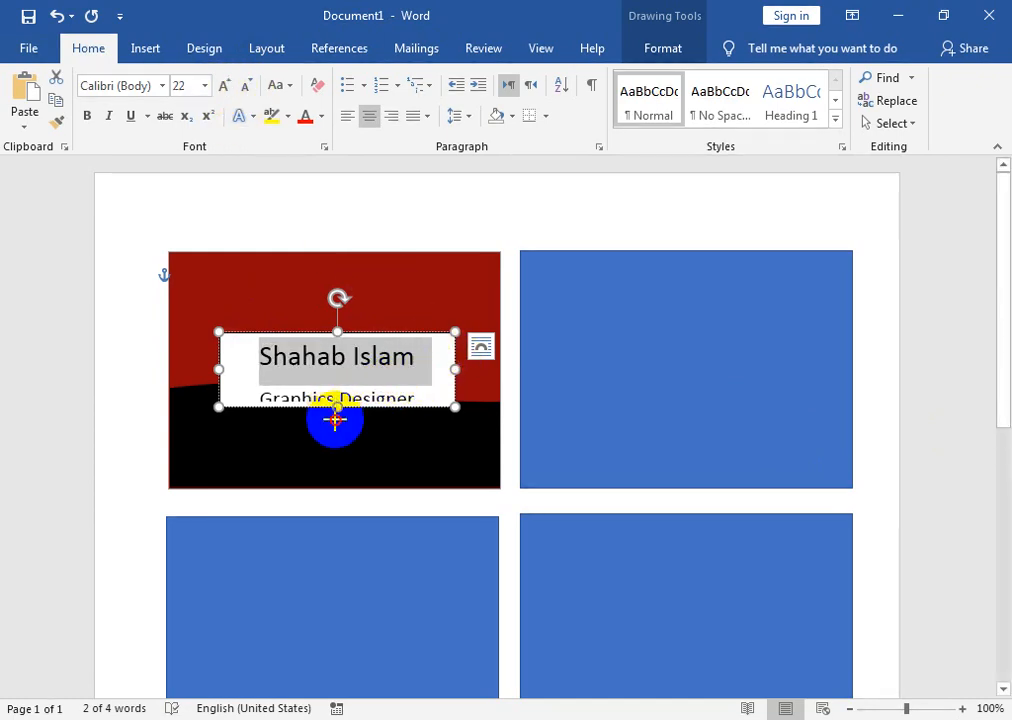
- Shrink 'Graphics Designer' to 14 pt, remove the extra line spacing and centre both lines
{"action": "left_click_drag", "start_coordinate": [335, 419], "coordinate": [334, 418]}
{"action": "left_click_drag", "start_coordinate": [404, 400], "coordinate": [250, 398]}
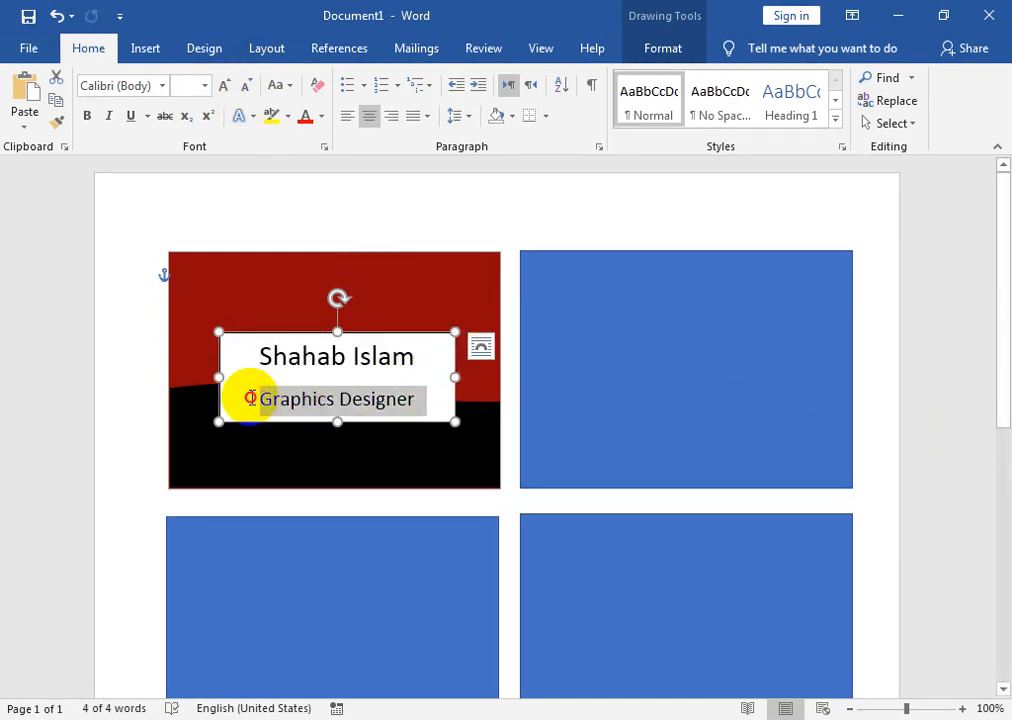
{"action": "left_click", "coordinate": [245, 86]}
{"action": "left_click_drag", "start_coordinate": [265, 343], "coordinate": [463, 384]}
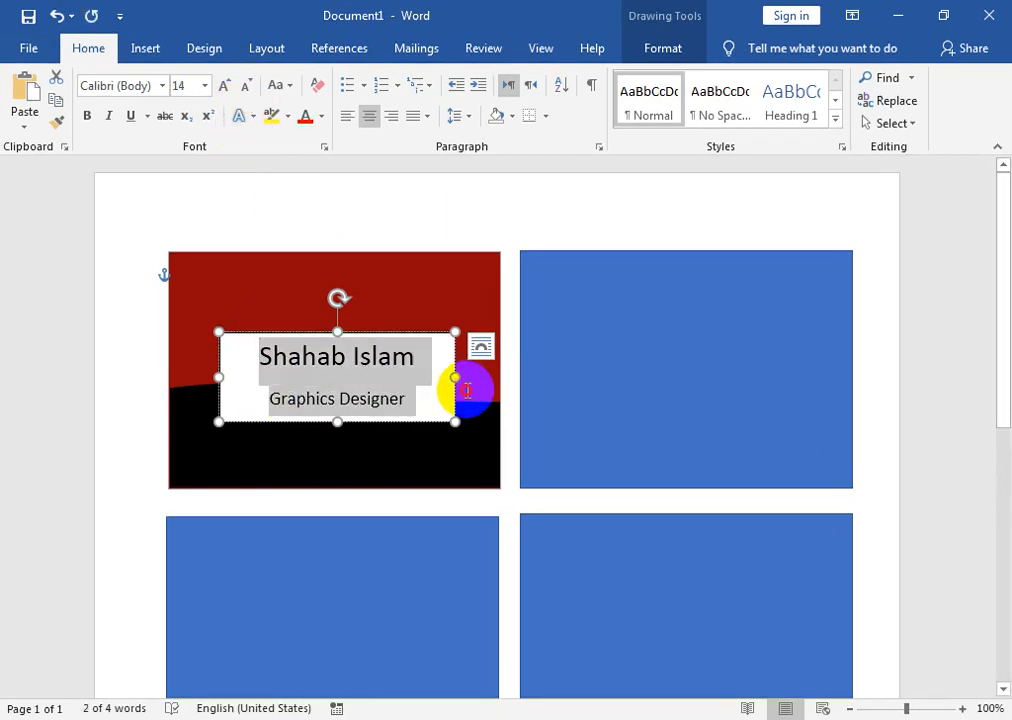
{"action": "left_click", "coordinate": [720, 118]}
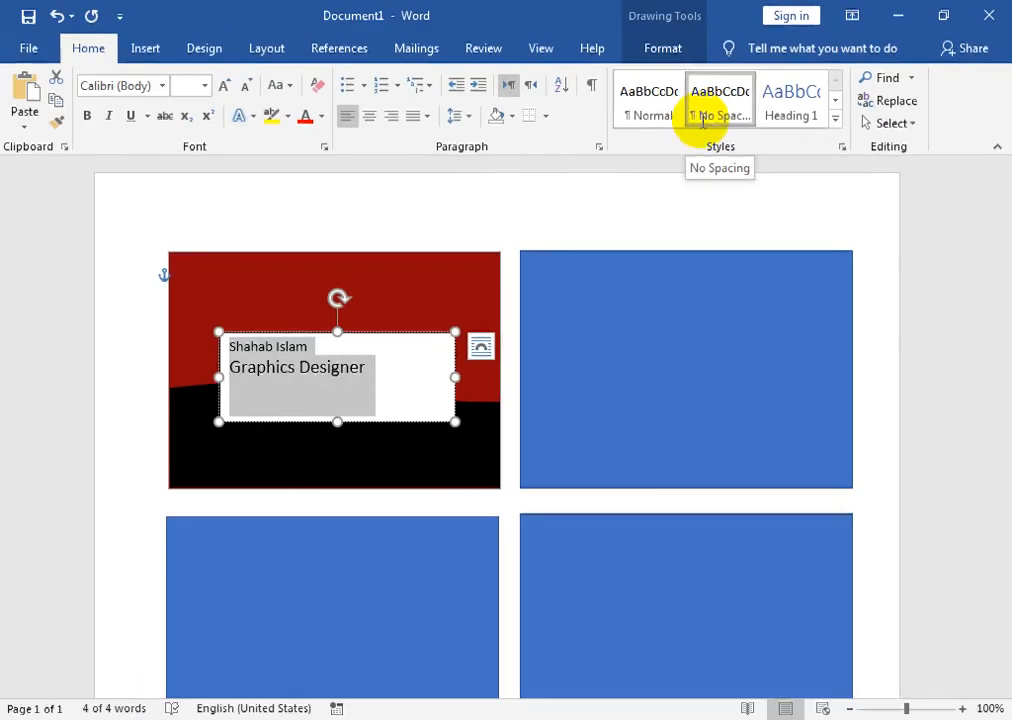
{"action": "left_click", "coordinate": [369, 118]}
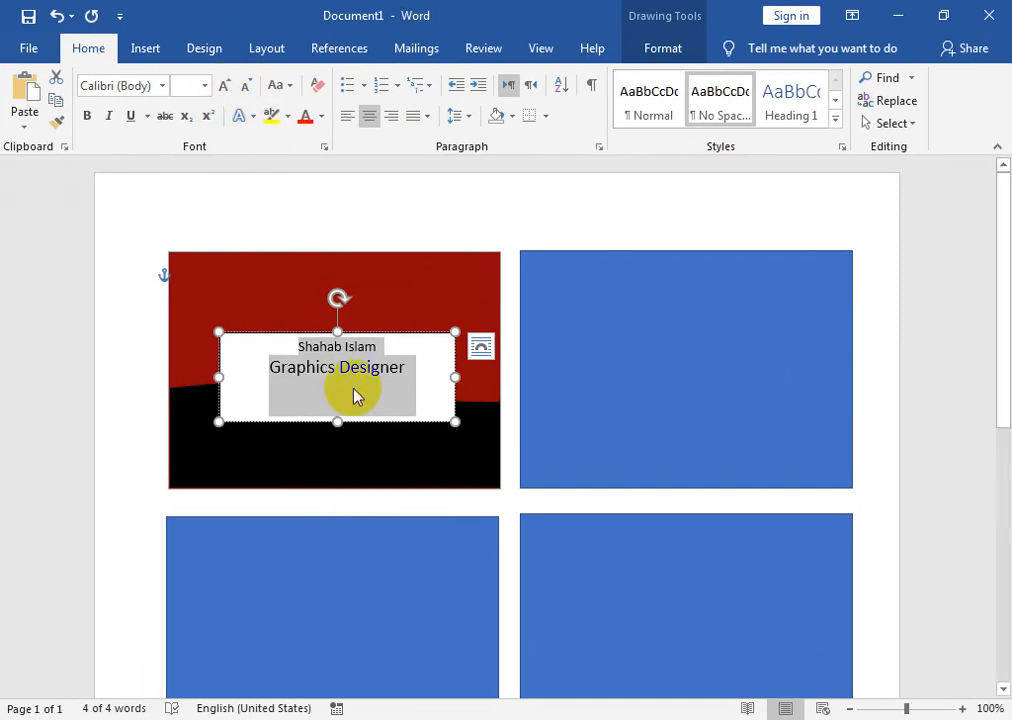
- Grow the name to 24 pt, bold 'Graphics Designer' and move the text box slightly up
{"action": "left_click_drag", "start_coordinate": [377, 352], "coordinate": [244, 346]}
{"action": "left_click", "coordinate": [227, 88]}
{"action": "left_click", "coordinate": [227, 88]}
{"action": "left_click", "coordinate": [227, 88]}
{"action": "left_click", "coordinate": [227, 88]}
{"action": "left_click", "coordinate": [227, 88]}
{"action": "left_click", "coordinate": [227, 88]}
{"action": "left_click", "coordinate": [227, 88]}
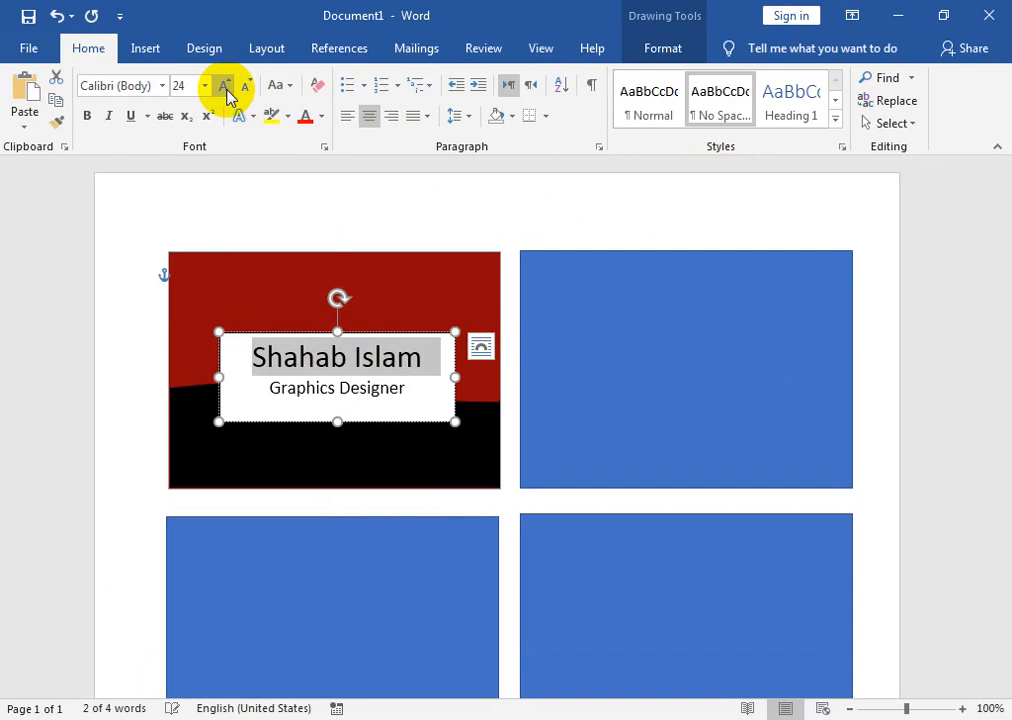
{"action": "left_click", "coordinate": [339, 395]}
{"action": "left_click_drag", "start_coordinate": [404, 390], "coordinate": [277, 390]}
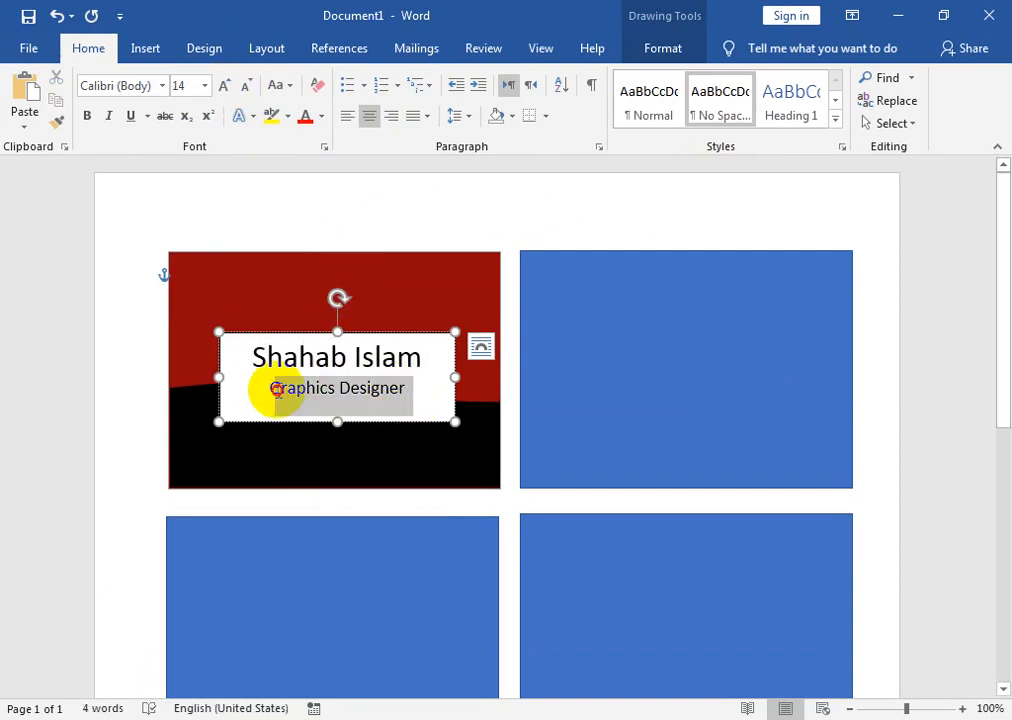
{"action": "left_click", "coordinate": [87, 115]}
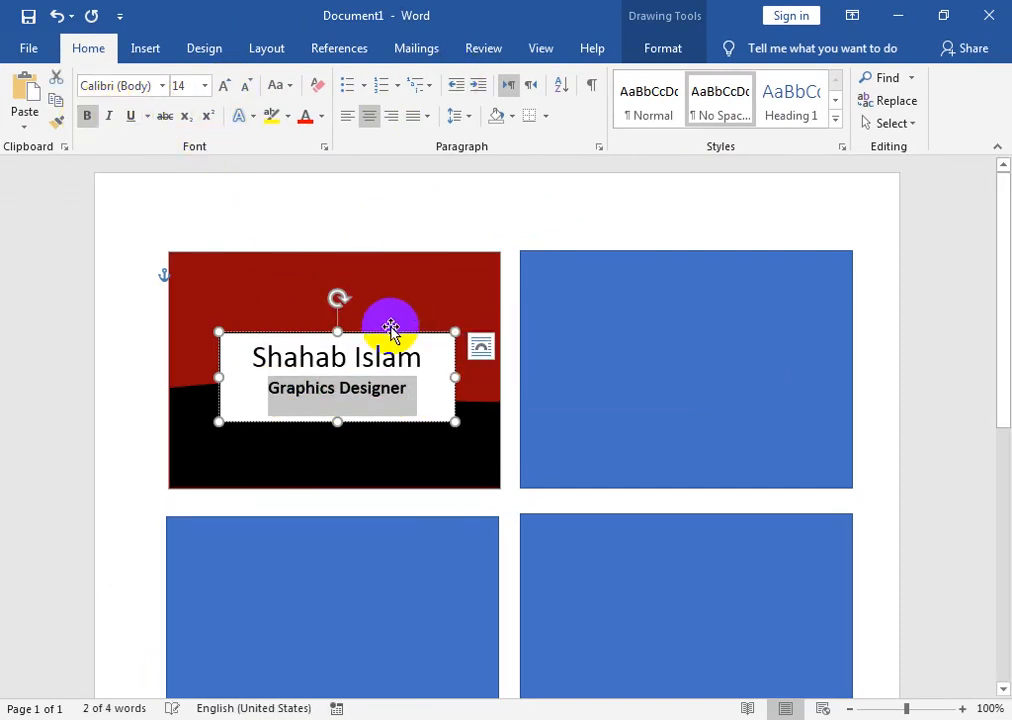
{"action": "left_click_drag", "start_coordinate": [389, 329], "coordinate": [392, 316]}
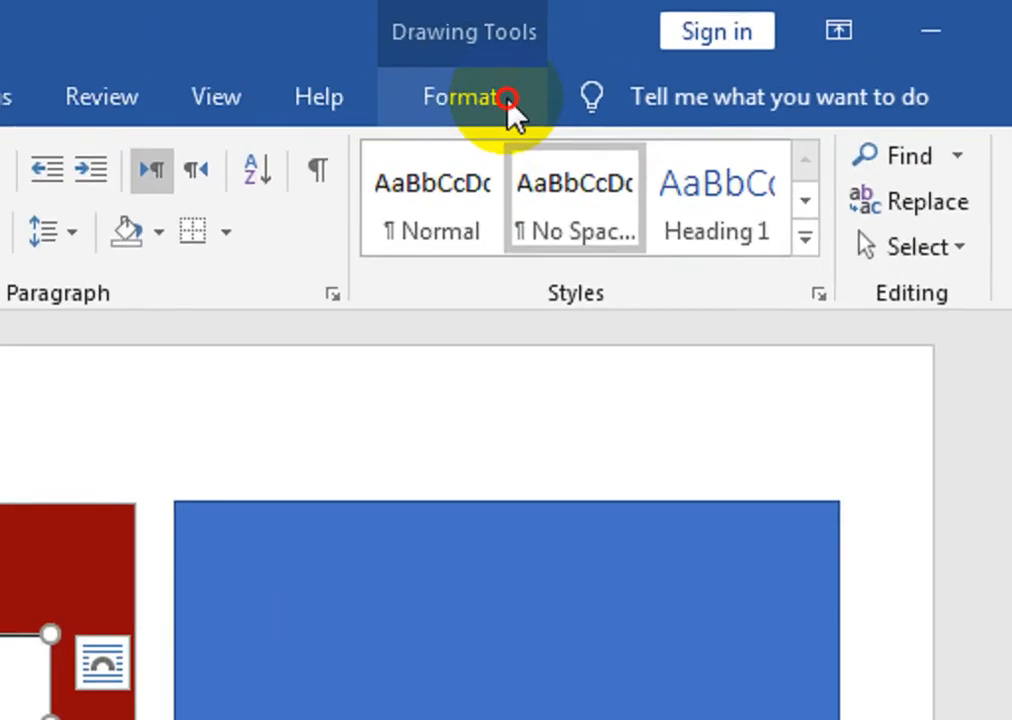
{"action": "left_click", "coordinate": [658, 49]}
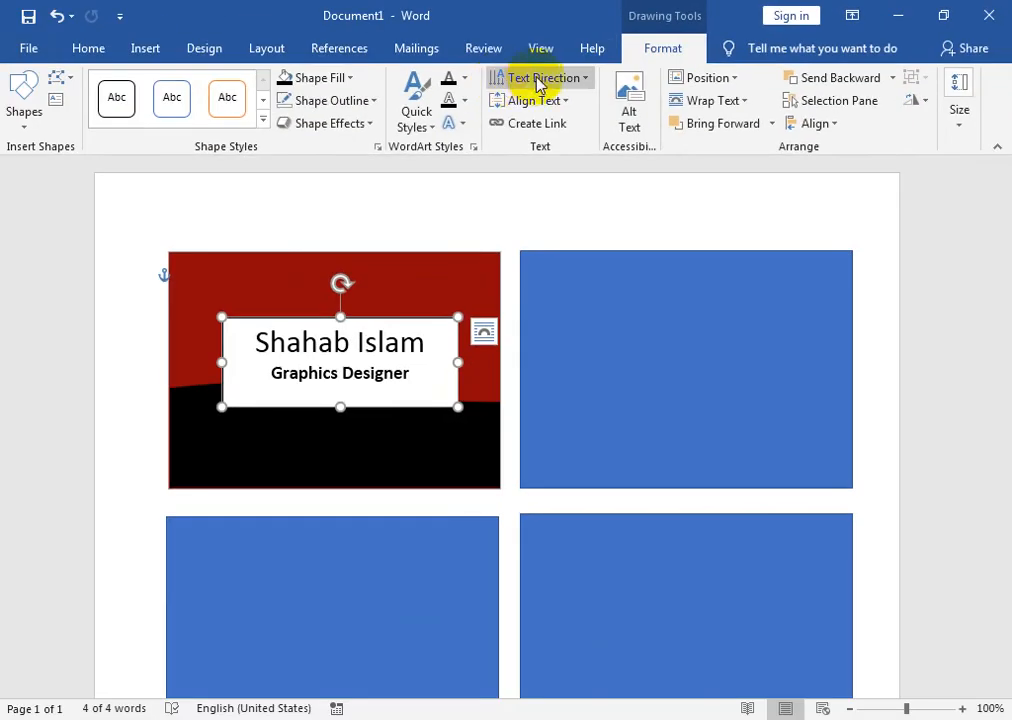
- Remove the white fill from the name text box
{"action": "left_click", "coordinate": [340, 78]}
{"action": "left_click", "coordinate": [296, 289]}
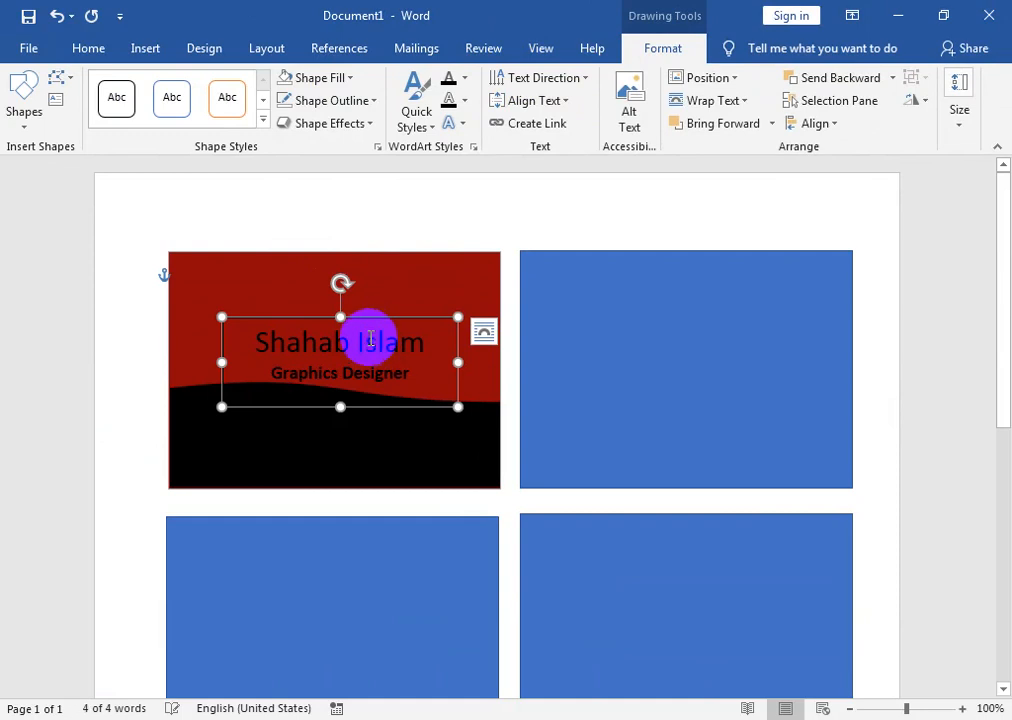
{"action": "left_click", "coordinate": [339, 78]}
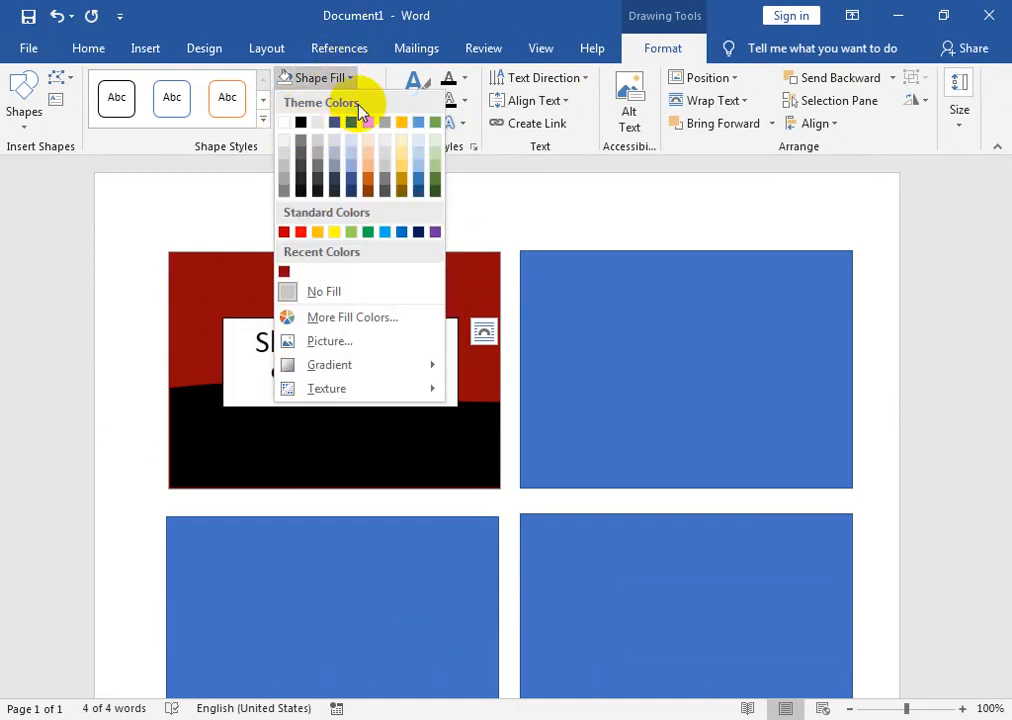
{"action": "left_click", "coordinate": [525, 124]}
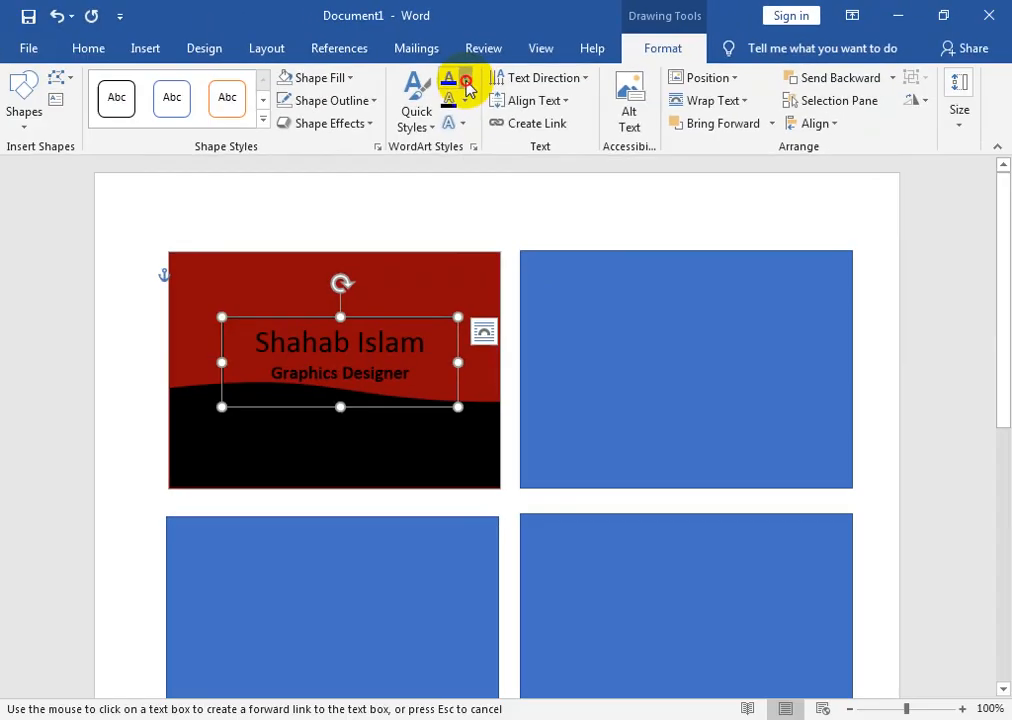
{"action": "left_click", "coordinate": [465, 79]}
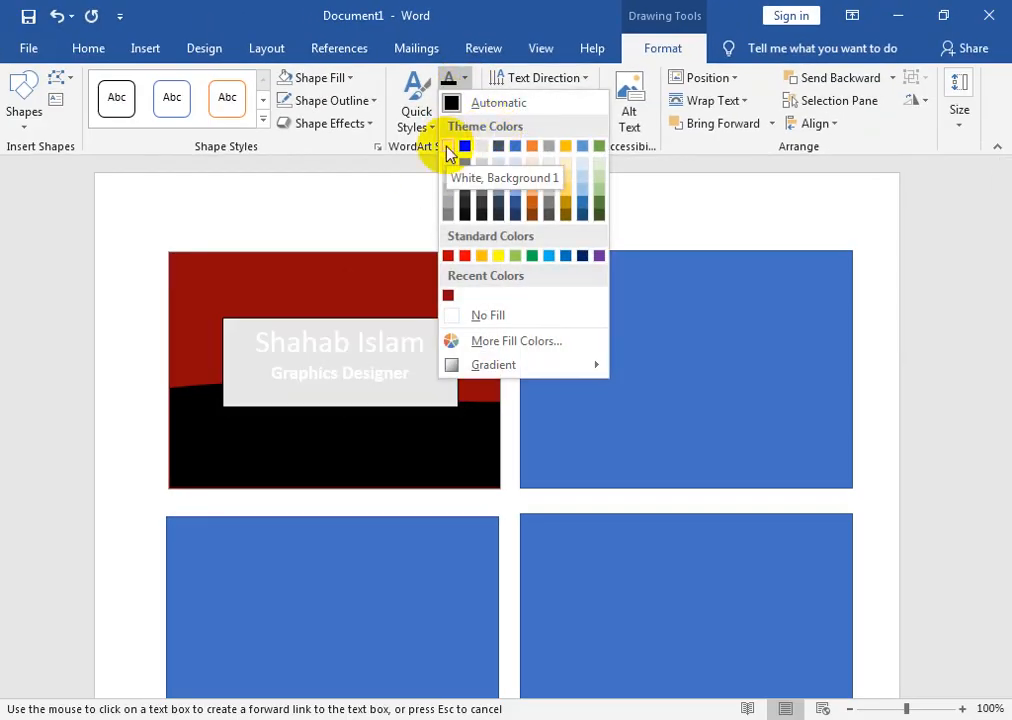
{"action": "left_click", "coordinate": [219, 236]}
{"action": "left_click", "coordinate": [245, 320]}
- Make the name and title text white and italic, and trim the box slightly
{"action": "left_click_drag", "start_coordinate": [258, 343], "coordinate": [420, 384]}
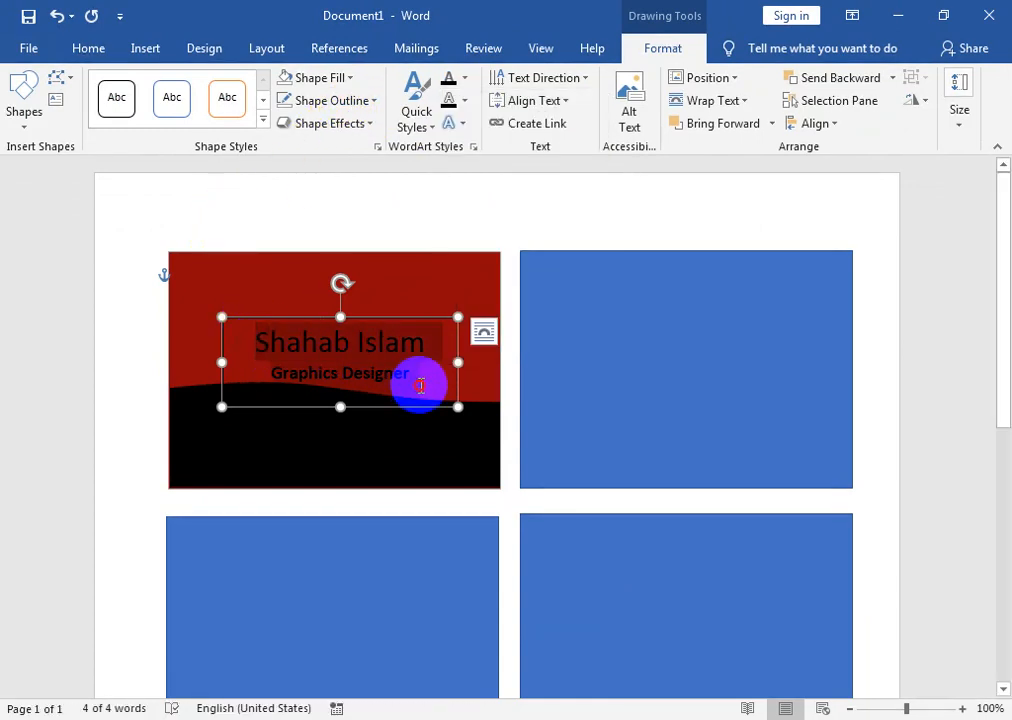
{"action": "left_click", "coordinate": [100, 52]}
{"action": "left_click", "coordinate": [321, 113]}
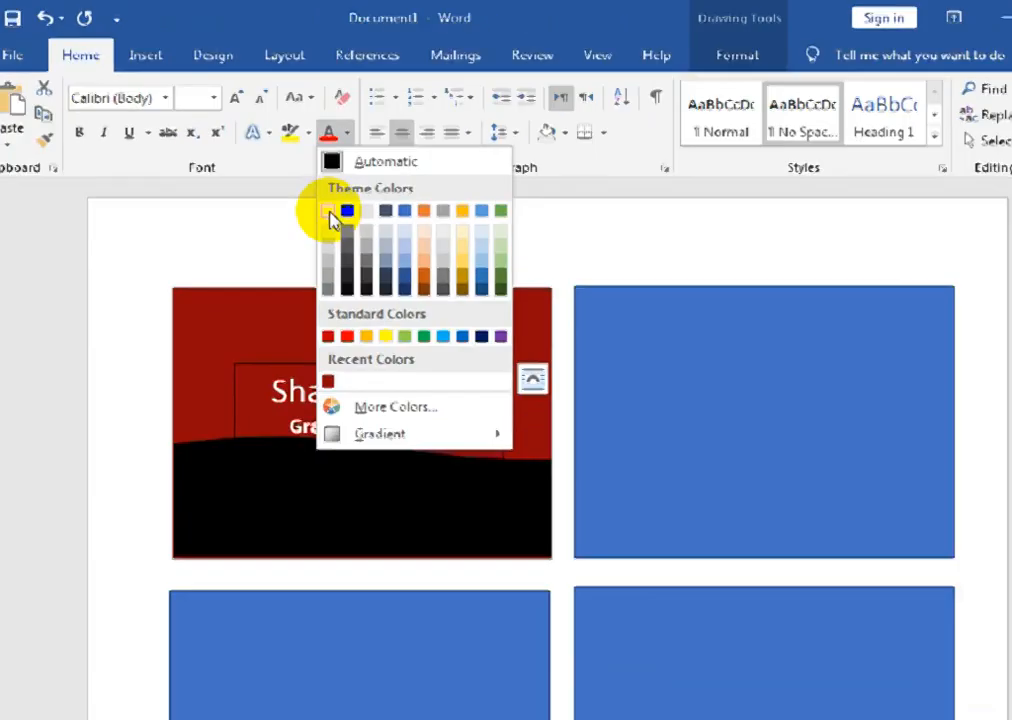
{"action": "left_click", "coordinate": [467, 370]}
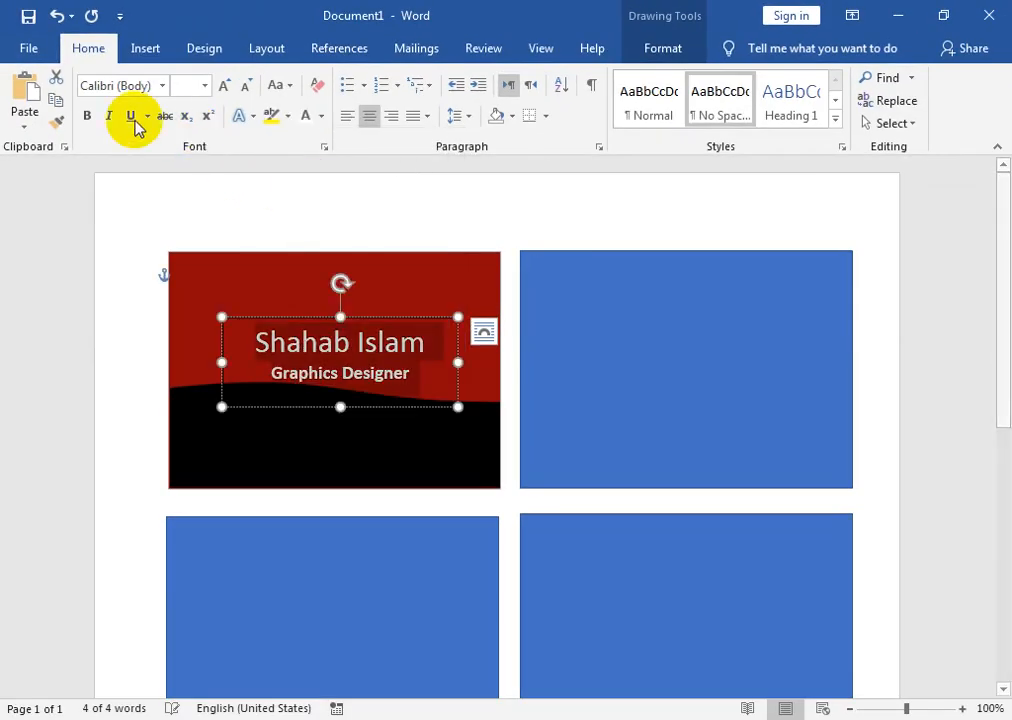
{"action": "left_click", "coordinate": [106, 118]}
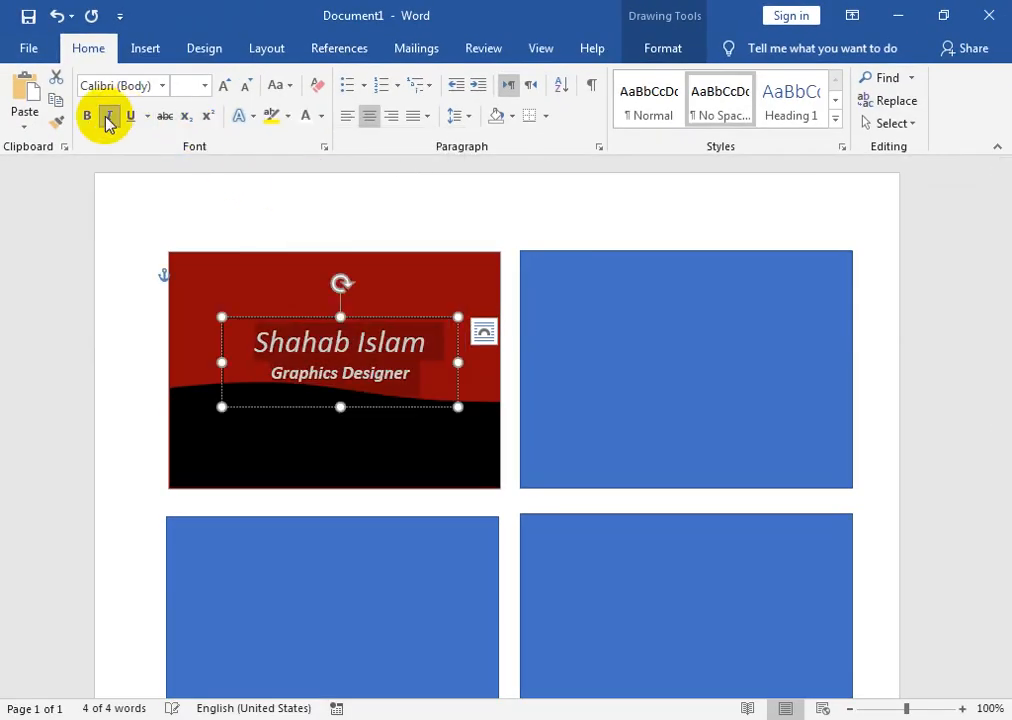
{"action": "left_click", "coordinate": [278, 354]}
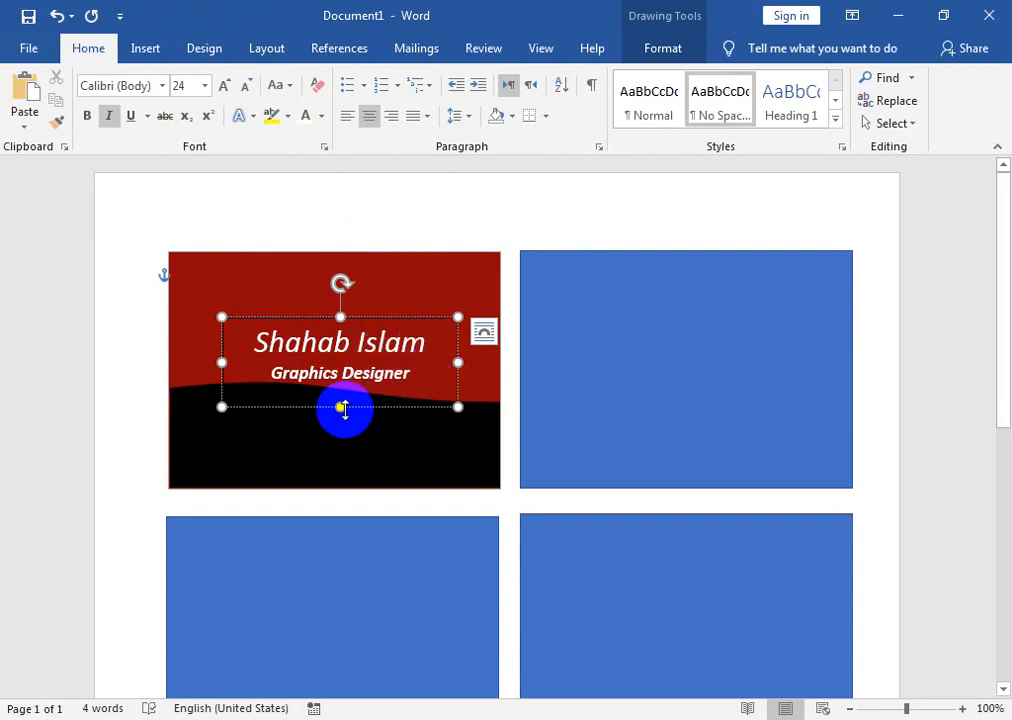
{"action": "left_click_drag", "start_coordinate": [345, 404], "coordinate": [343, 401]}
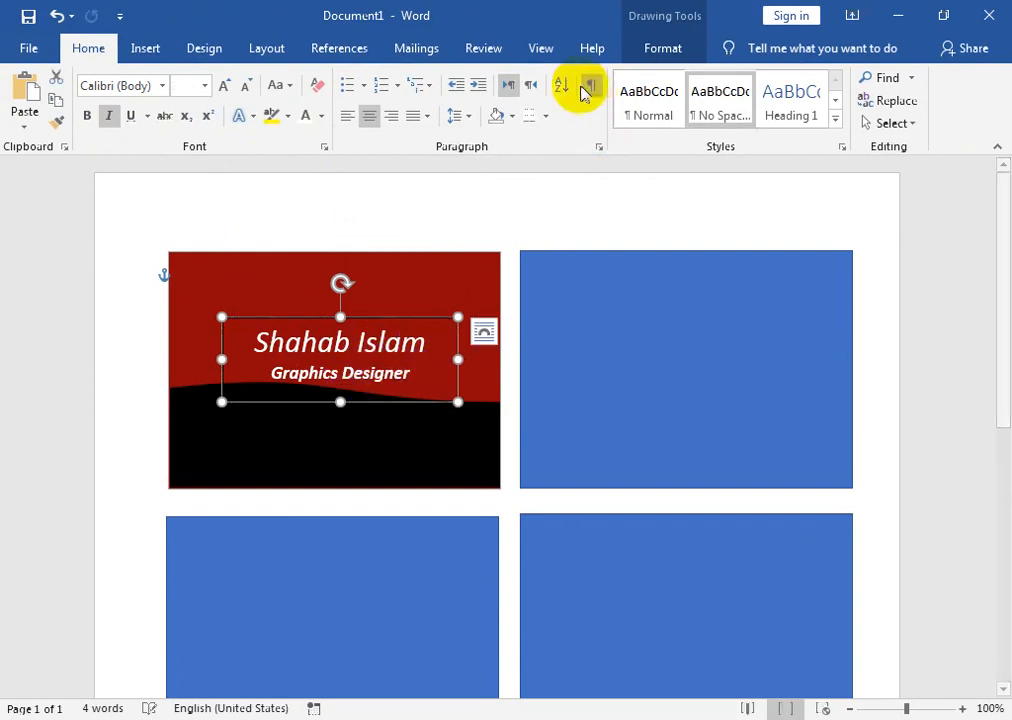
- Remove the text box outline and draw a new text box across the black wave
{"action": "left_click", "coordinate": [655, 50]}
{"action": "left_click", "coordinate": [345, 99]}
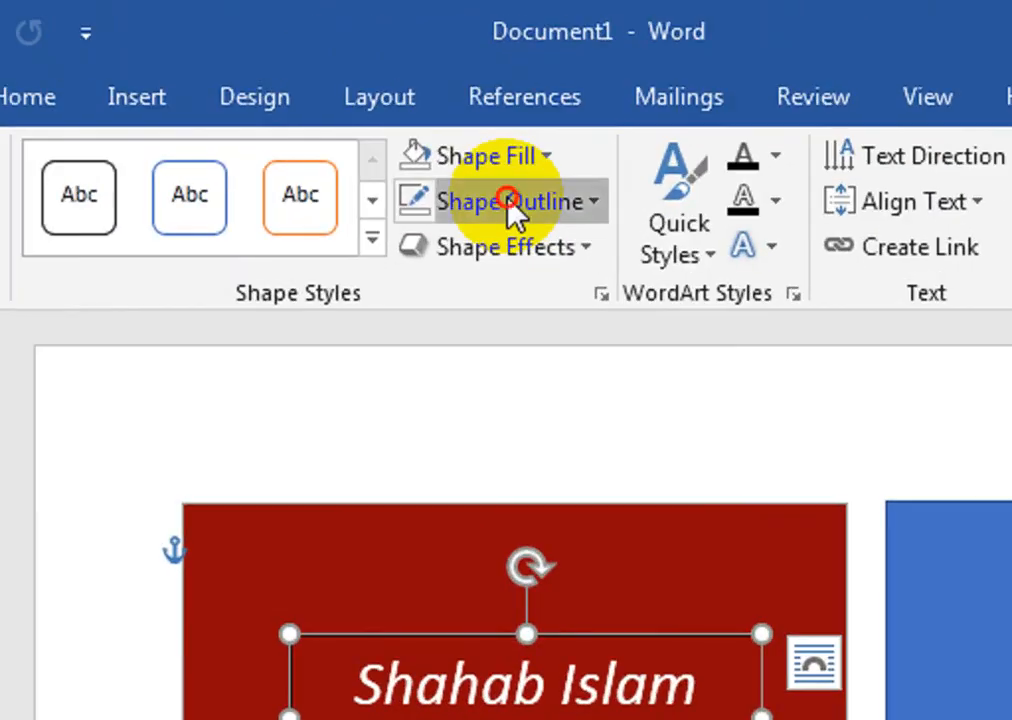
{"action": "left_click", "coordinate": [499, 555]}
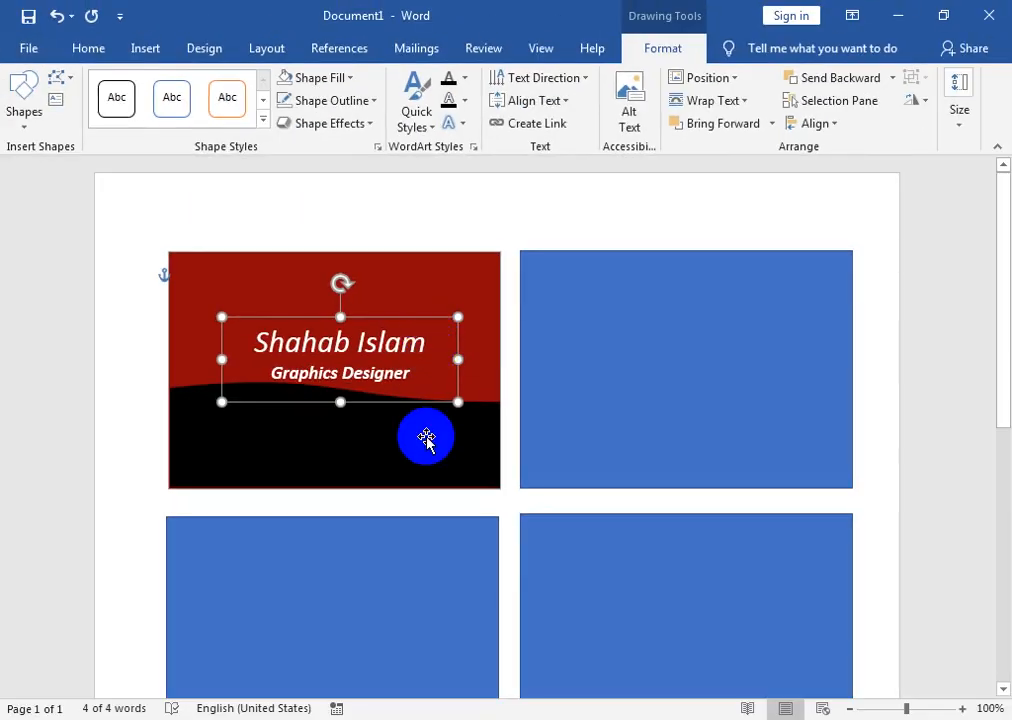
{"action": "left_click", "coordinate": [490, 378]}
{"action": "left_click", "coordinate": [54, 99]}
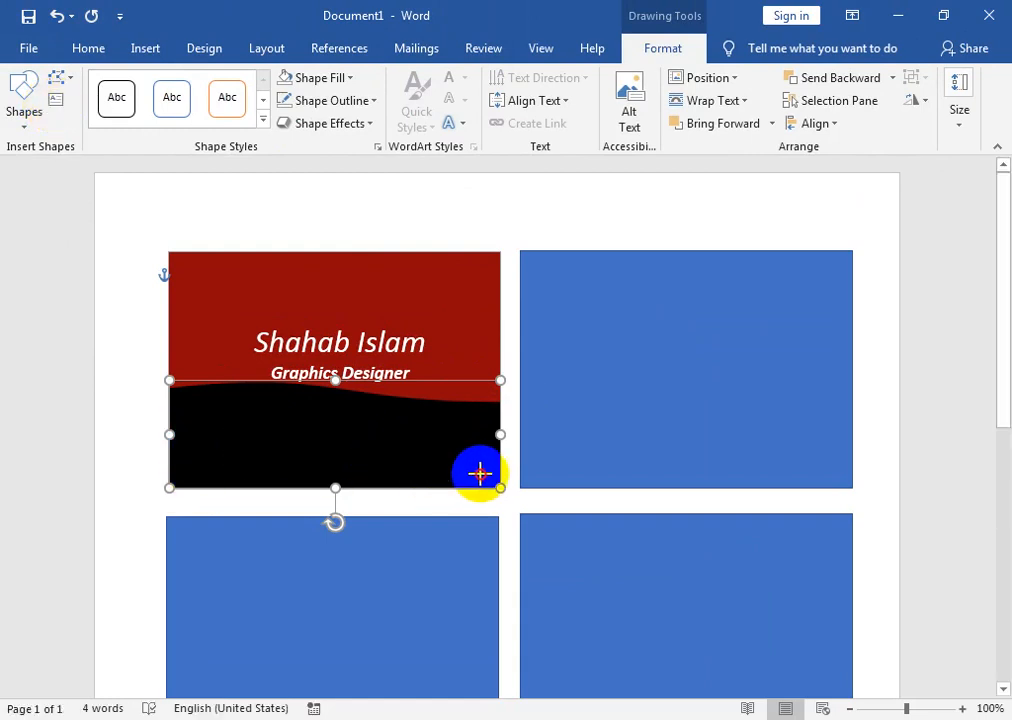
{"action": "left_click_drag", "start_coordinate": [480, 473], "coordinate": [186, 439]}
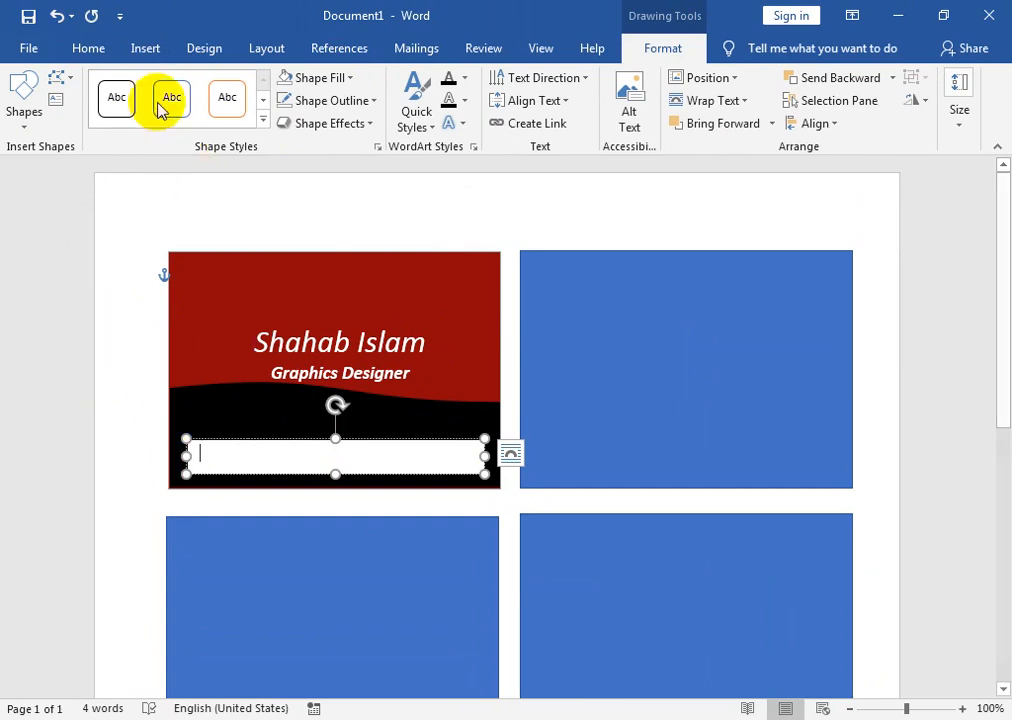
- Open the full Symbol dialog via More Symbols and move it clear of the card
{"action": "left_click", "coordinate": [147, 47]}
{"action": "left_click", "coordinate": [836, 128]}
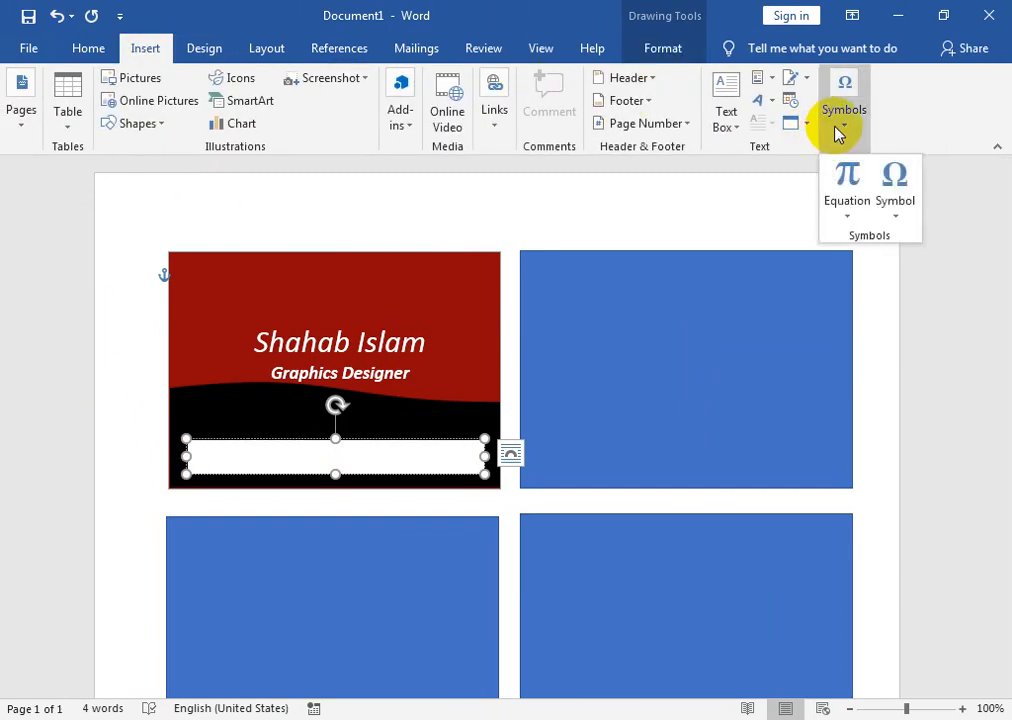
{"action": "left_click", "coordinate": [884, 222]}
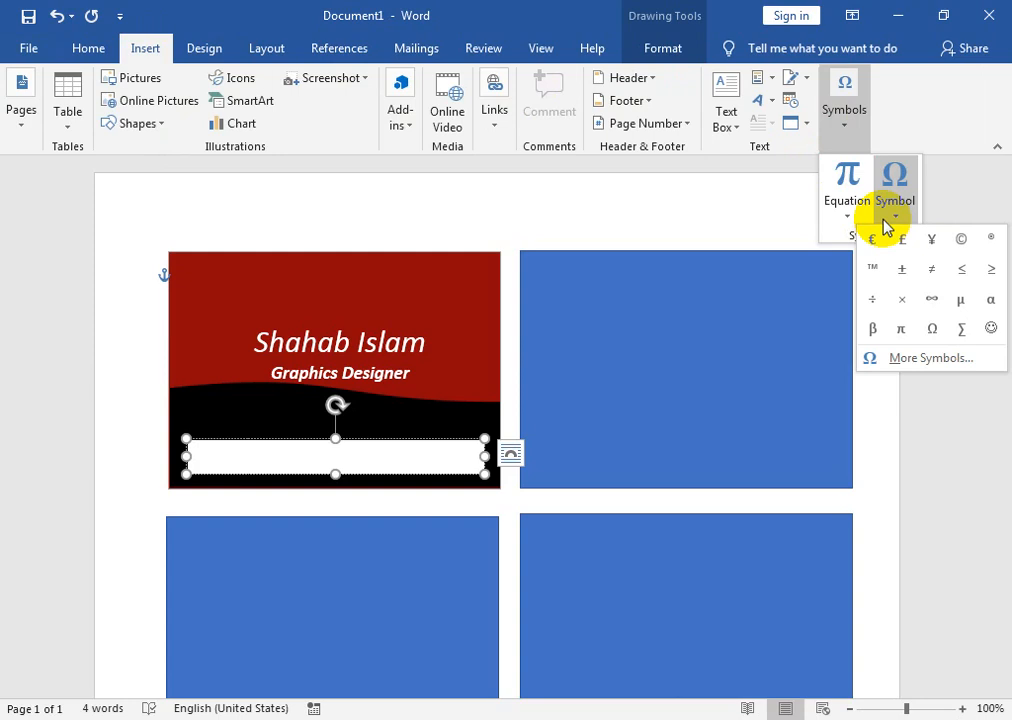
{"action": "left_click", "coordinate": [935, 362]}
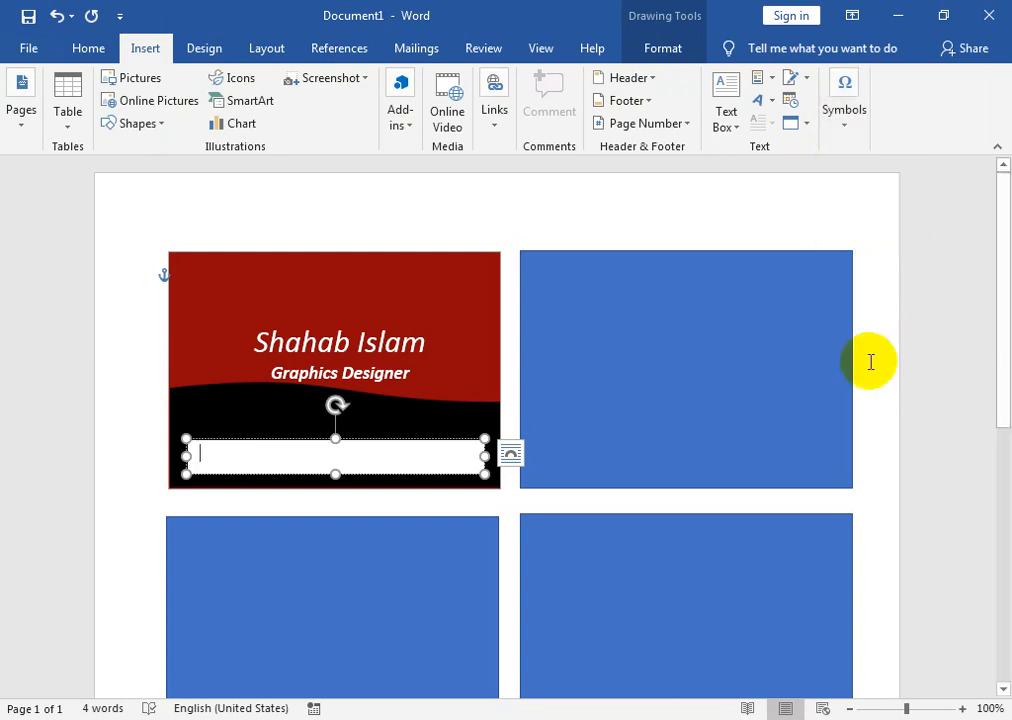
{"action": "left_click_drag", "start_coordinate": [470, 158], "coordinate": [730, 215]}
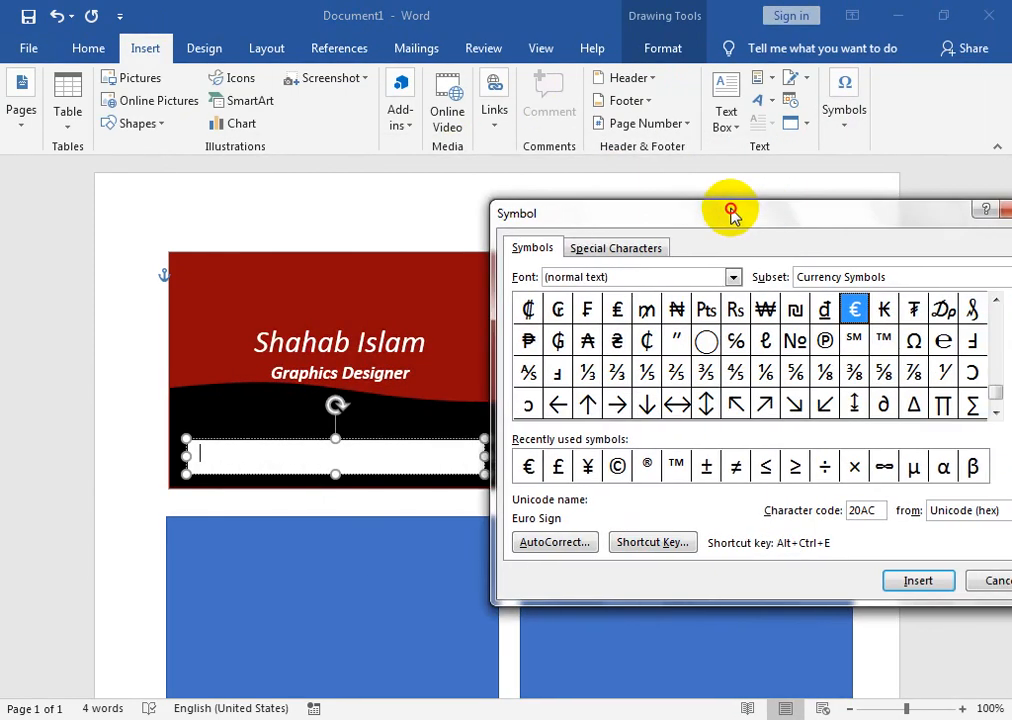
- Insert a Wingdings 2 telephone symbol into the contact text box
{"action": "left_click", "coordinate": [733, 280]}
{"action": "left_click_drag", "start_coordinate": [731, 316], "coordinate": [732, 364]}
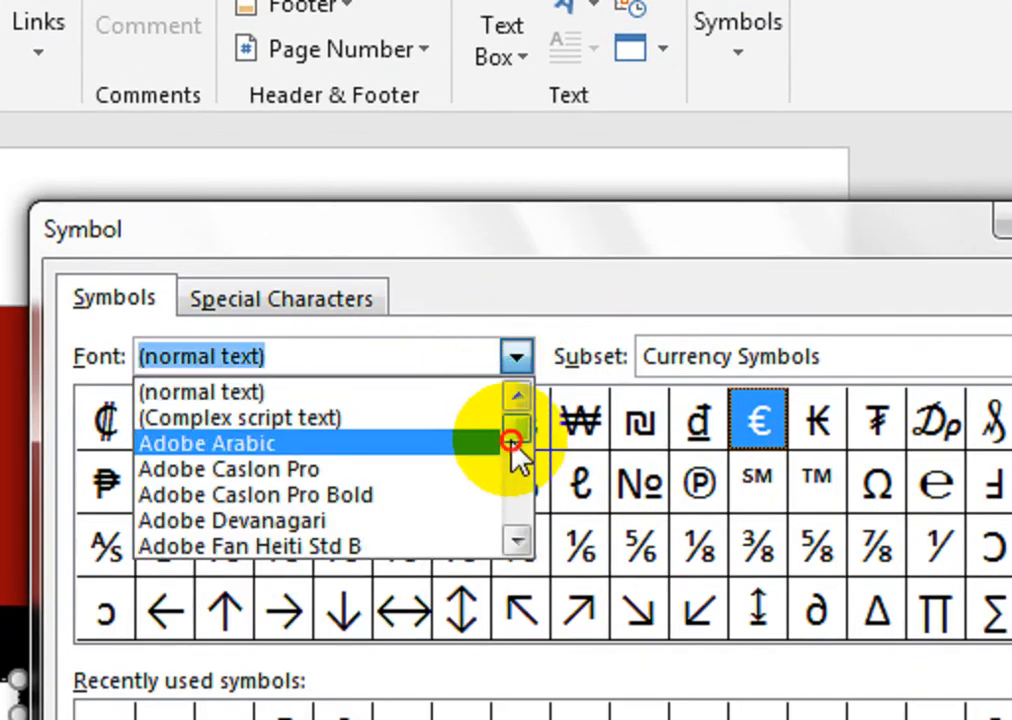
{"action": "left_click_drag", "start_coordinate": [515, 530], "coordinate": [518, 540]}
{"action": "left_click", "coordinate": [350, 522]}
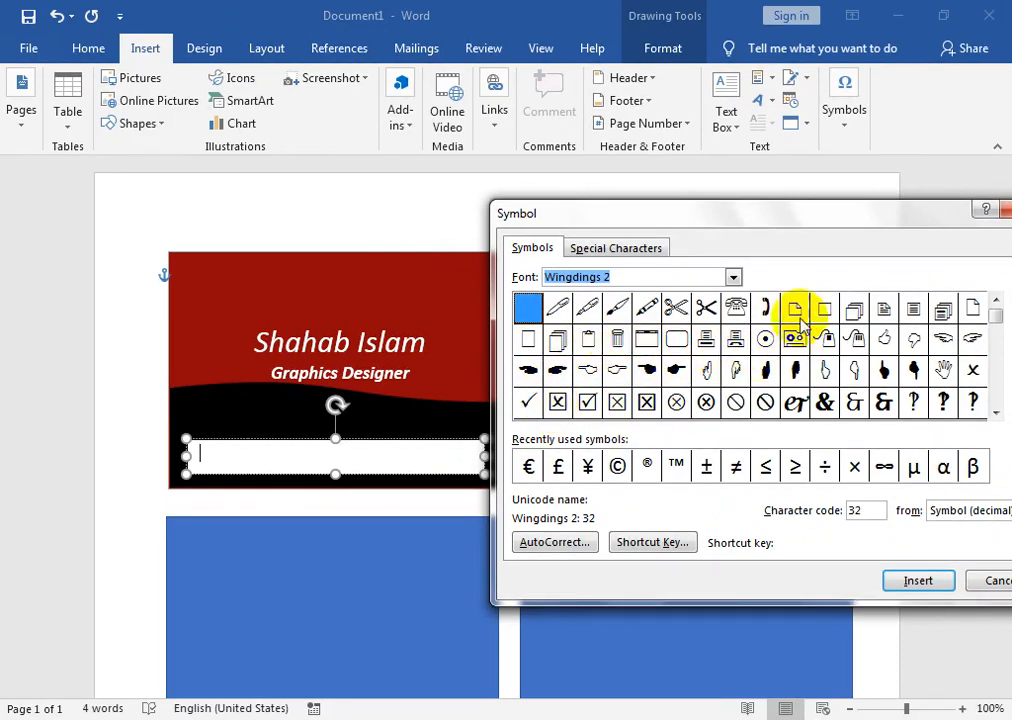
{"action": "left_click_drag", "start_coordinate": [752, 218], "coordinate": [707, 176]}
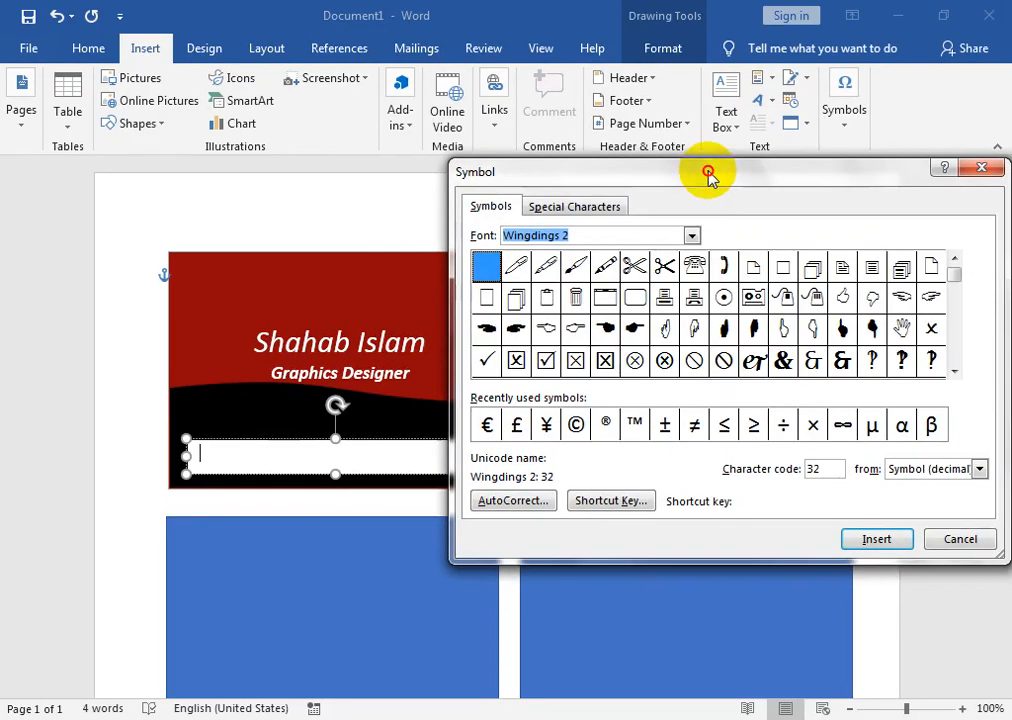
{"action": "left_click", "coordinate": [697, 270]}
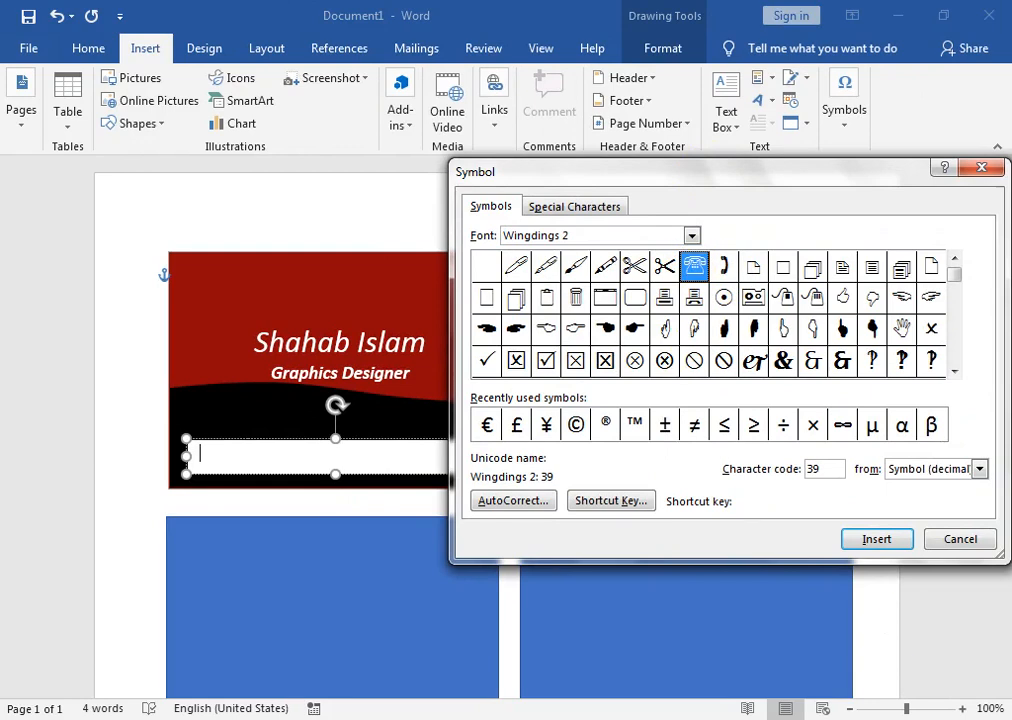
{"action": "left_click", "coordinate": [868, 540]}
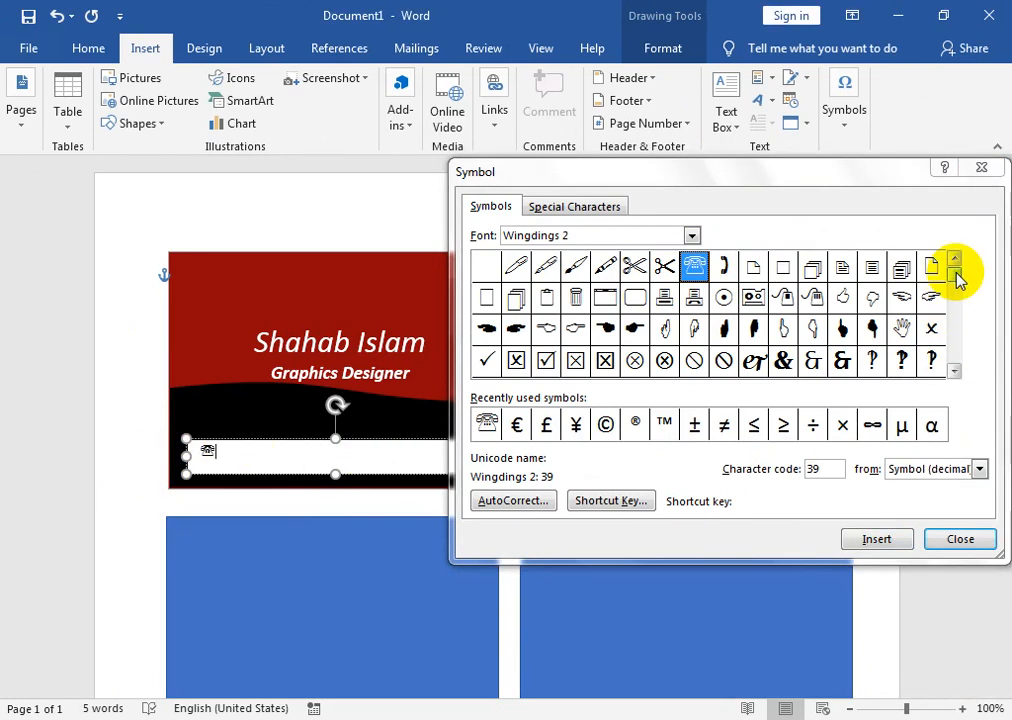
- Add a Wingdings envelope symbol after the telephone, then close the Symbol dialog
{"action": "left_click_drag", "start_coordinate": [958, 285], "coordinate": [958, 294]}
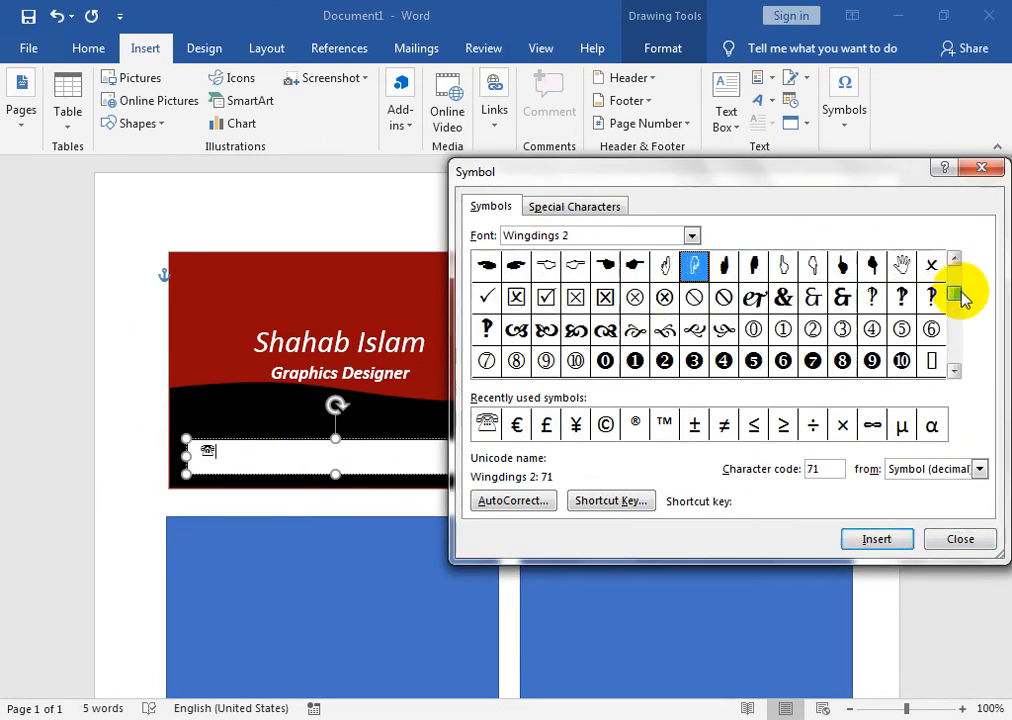
{"action": "left_click", "coordinate": [954, 374]}
{"action": "left_click", "coordinate": [954, 374]}
{"action": "left_click", "coordinate": [954, 374]}
{"action": "left_click", "coordinate": [954, 374]}
{"action": "left_click", "coordinate": [954, 374]}
{"action": "left_click", "coordinate": [954, 374]}
{"action": "left_click", "coordinate": [954, 374]}
{"action": "left_click", "coordinate": [954, 374]}
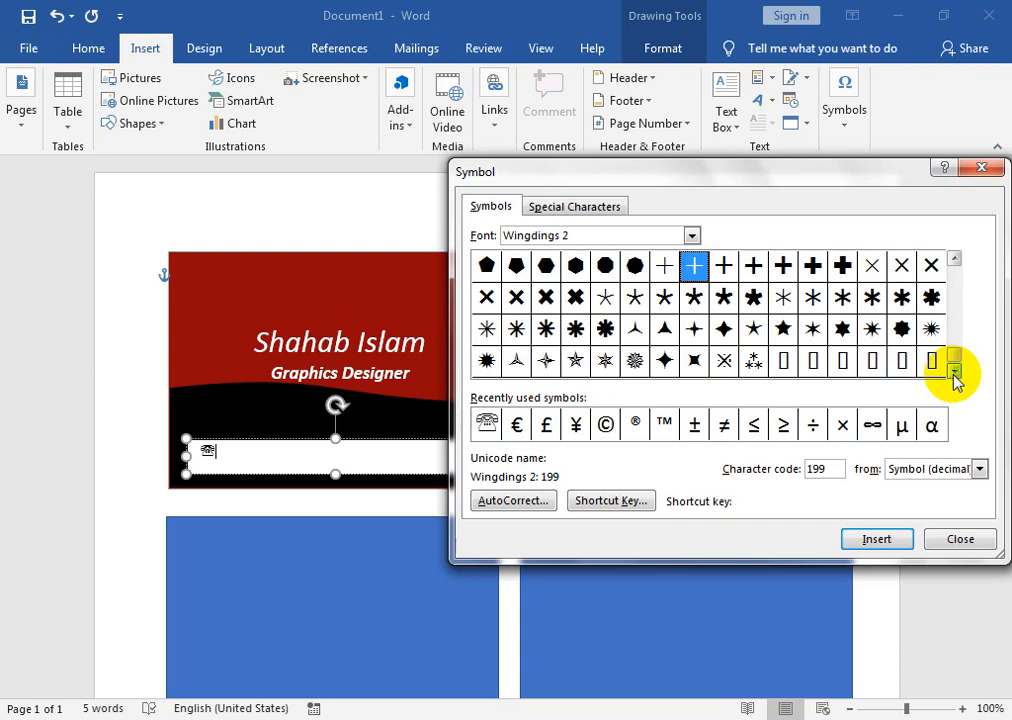
{"action": "left_click", "coordinate": [955, 261]}
{"action": "left_click", "coordinate": [955, 261]}
{"action": "left_click", "coordinate": [955, 261]}
{"action": "left_click", "coordinate": [955, 261]}
{"action": "left_click", "coordinate": [955, 261]}
{"action": "left_click", "coordinate": [955, 261]}
{"action": "left_click", "coordinate": [955, 261]}
{"action": "left_click", "coordinate": [955, 261]}
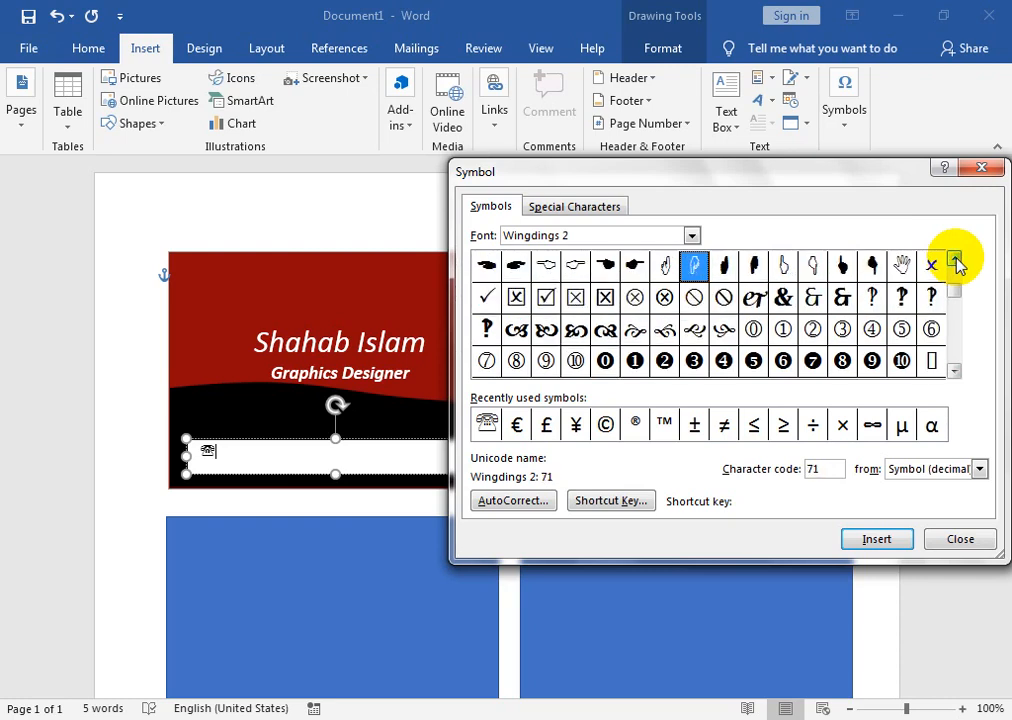
{"action": "left_click", "coordinate": [955, 261]}
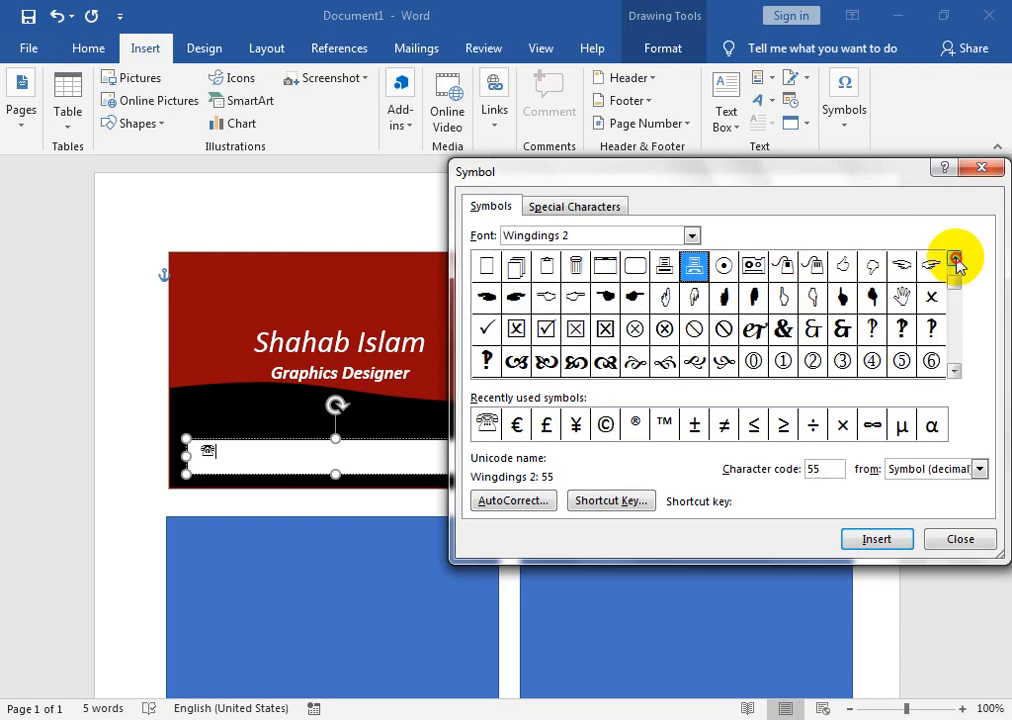
{"action": "left_click", "coordinate": [955, 261]}
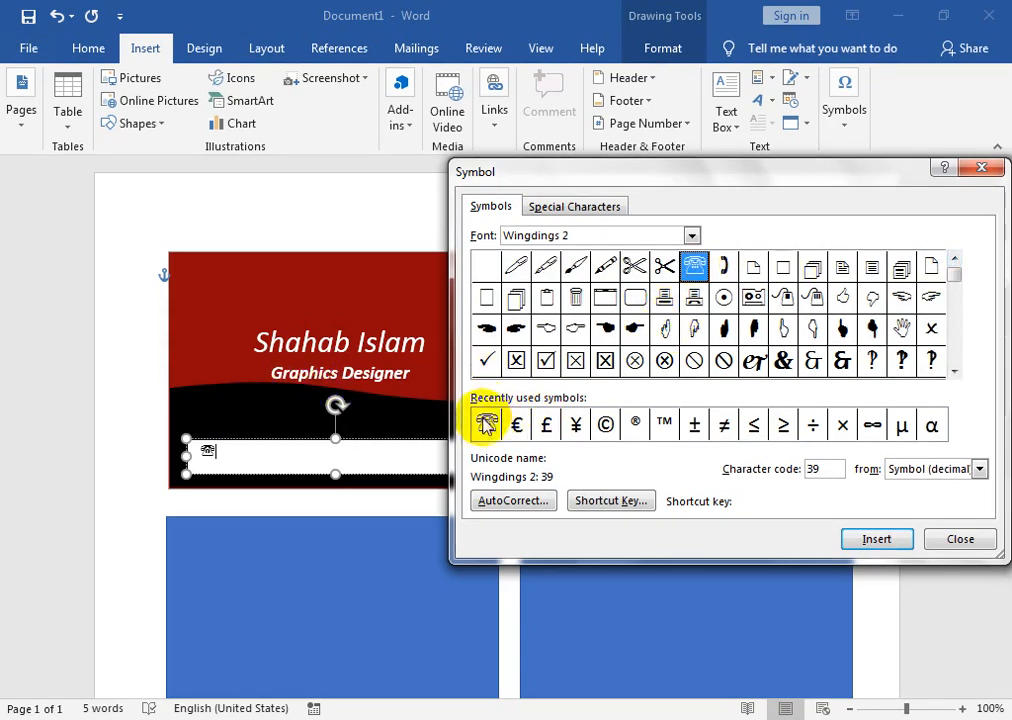
{"action": "left_click", "coordinate": [692, 236]}
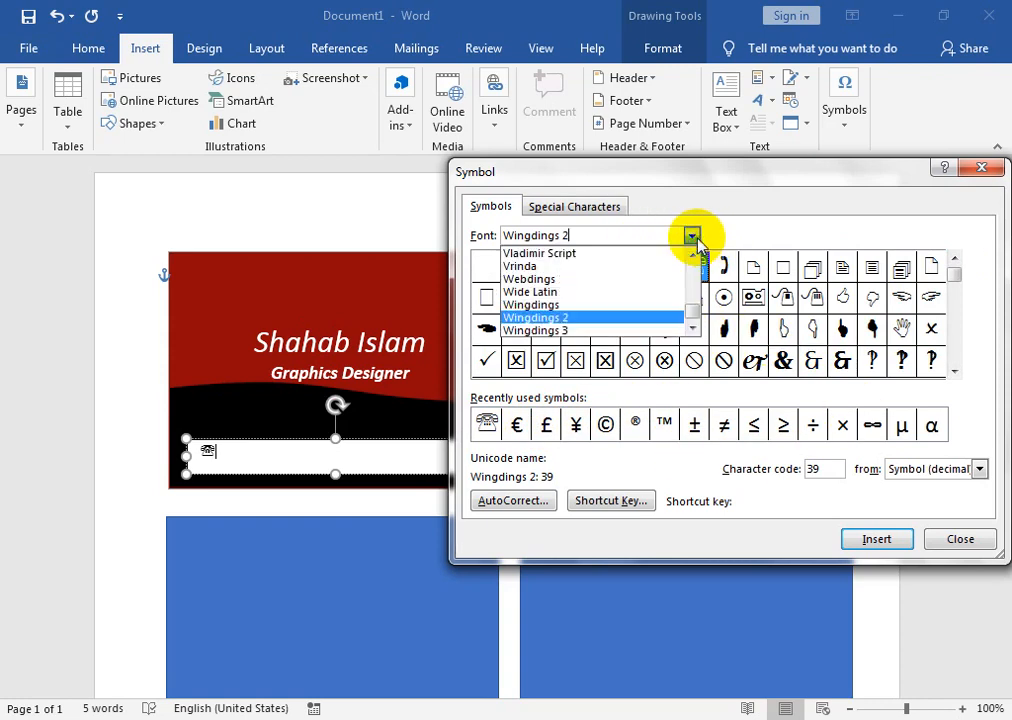
{"action": "left_click", "coordinate": [634, 301]}
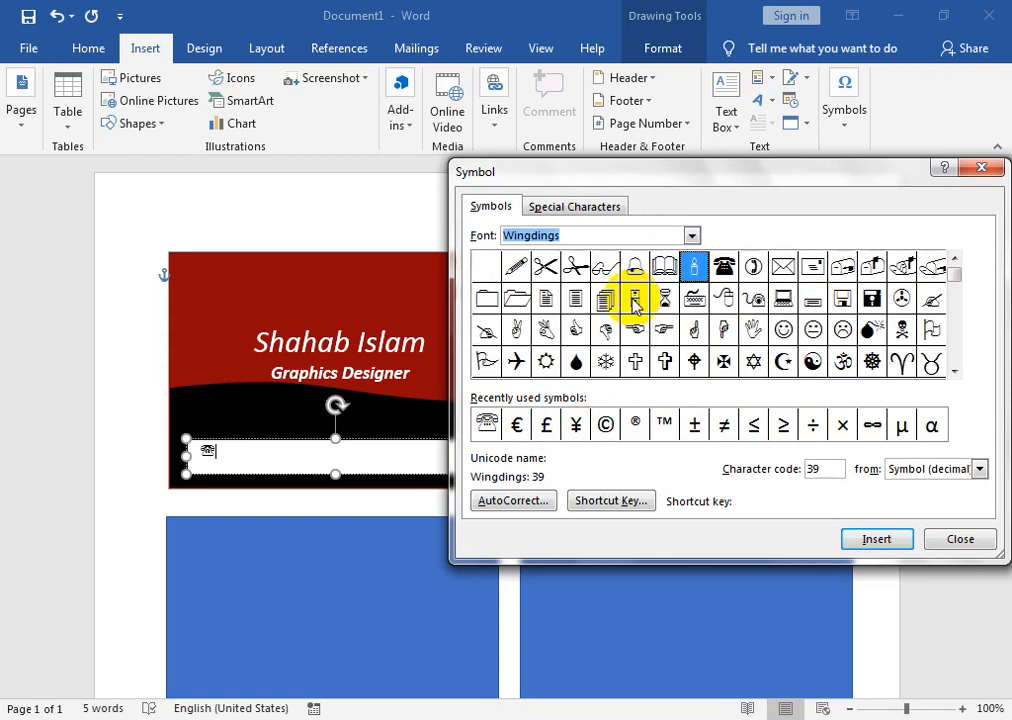
{"action": "left_click", "coordinate": [783, 268]}
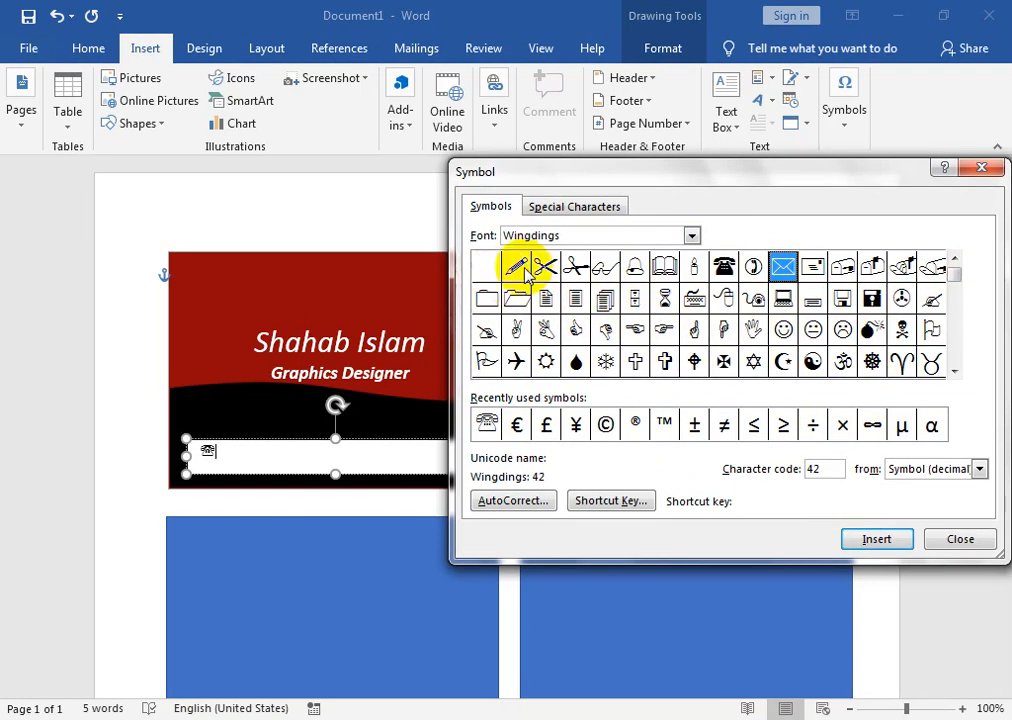
{"action": "left_click", "coordinate": [870, 540]}
{"action": "left_click", "coordinate": [962, 539]}
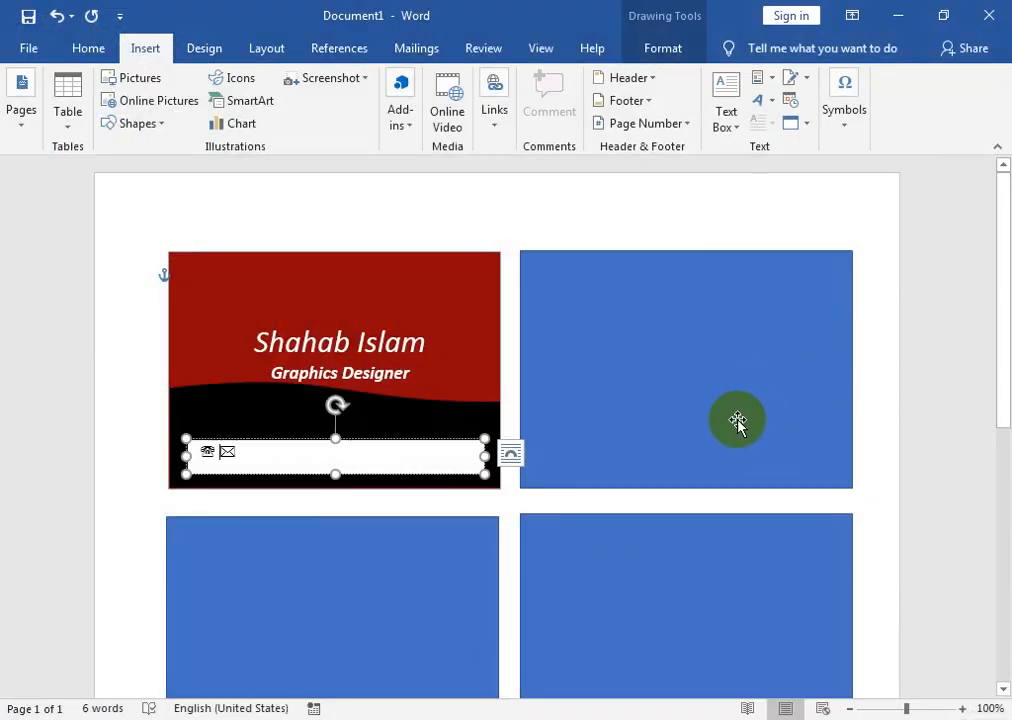
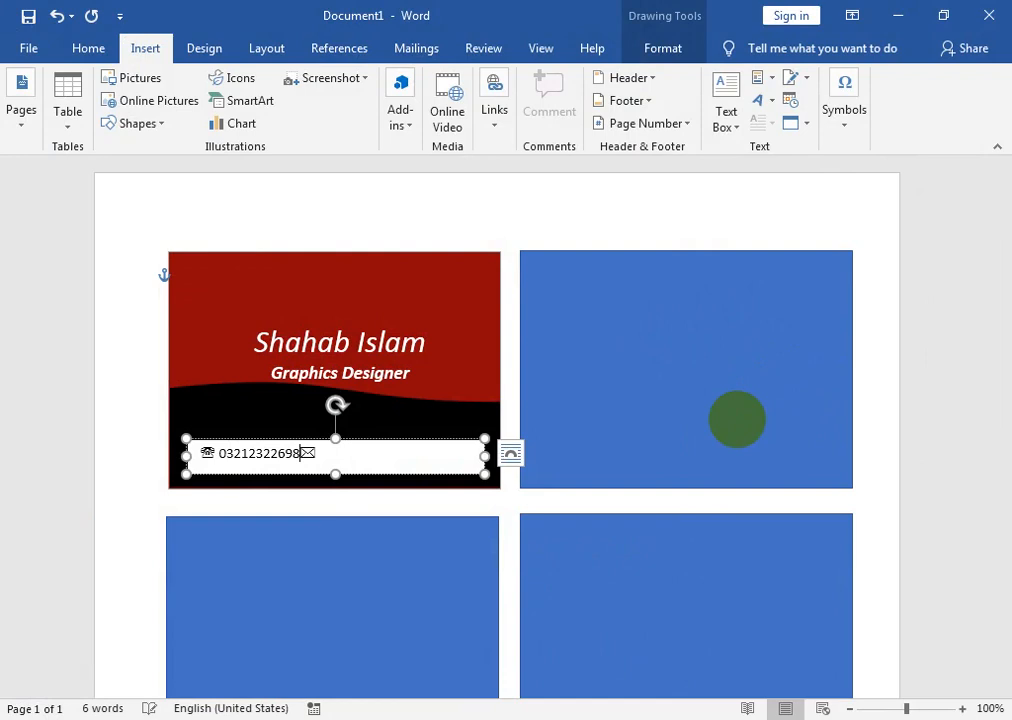
- Type the phone number and e-mail address, then nudge the contact box into place
{"action": "left_click", "coordinate": [357, 459]}
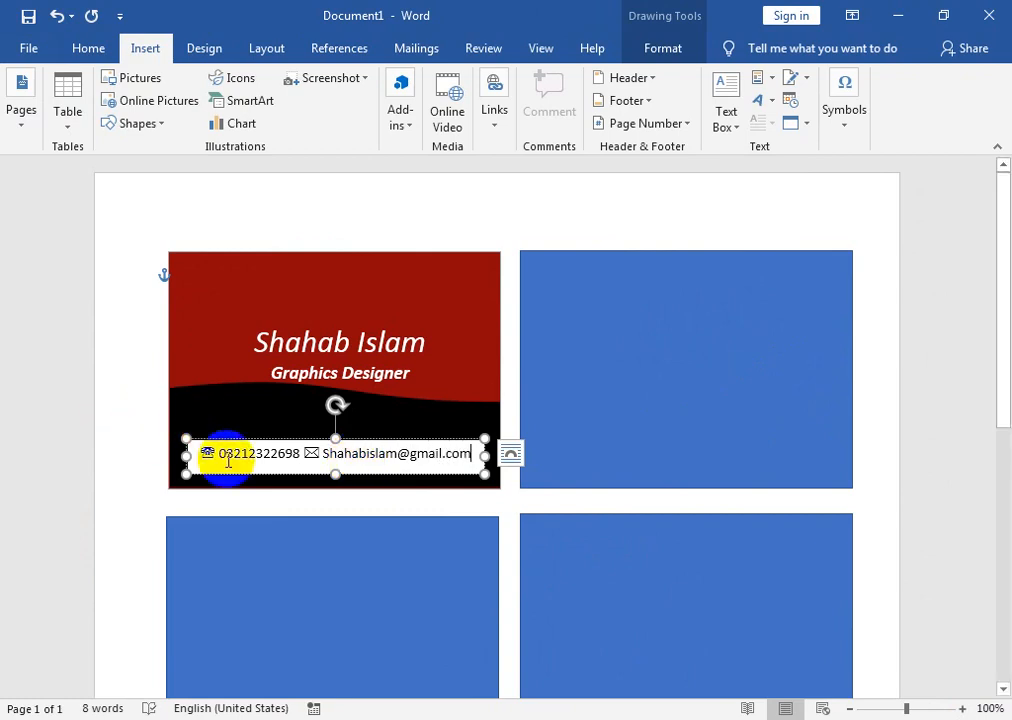
{"action": "left_click_drag", "start_coordinate": [231, 440], "coordinate": [232, 456]}
- Give the contact text box no outline and no fill
{"action": "left_click", "coordinate": [663, 49]}
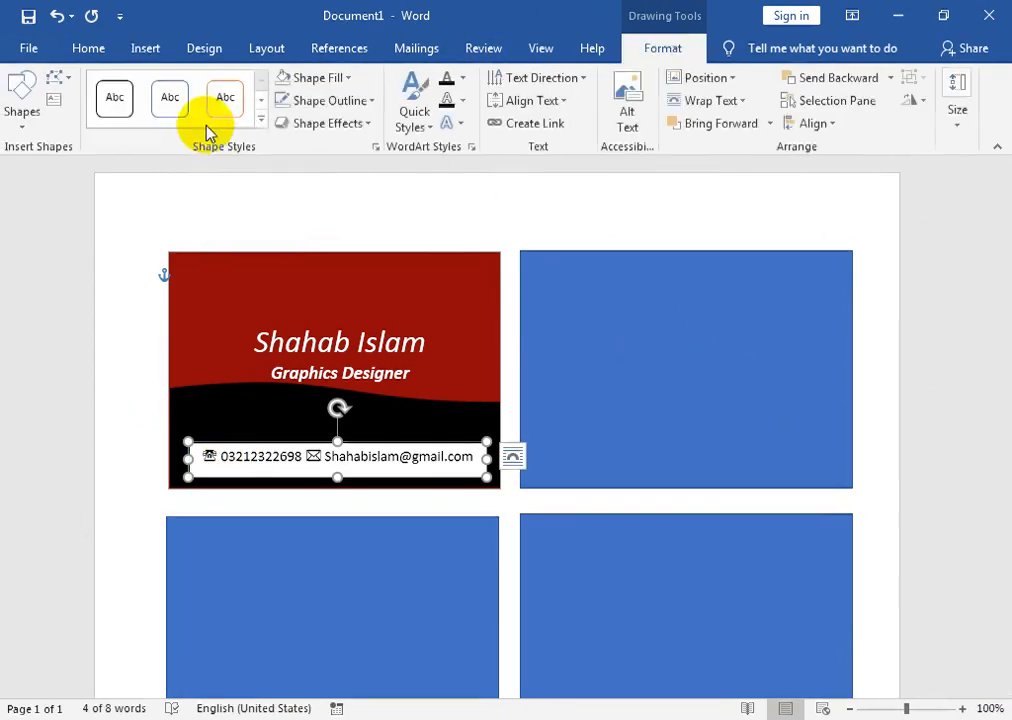
{"action": "left_click", "coordinate": [345, 100]}
{"action": "left_click", "coordinate": [327, 314]}
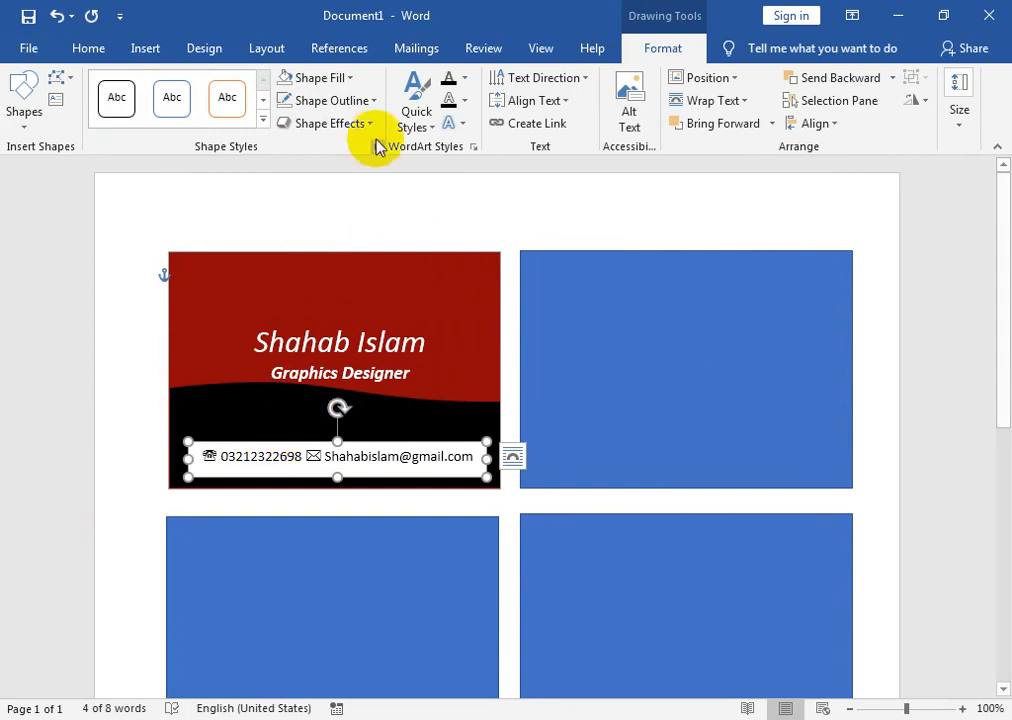
{"action": "left_click", "coordinate": [332, 77]}
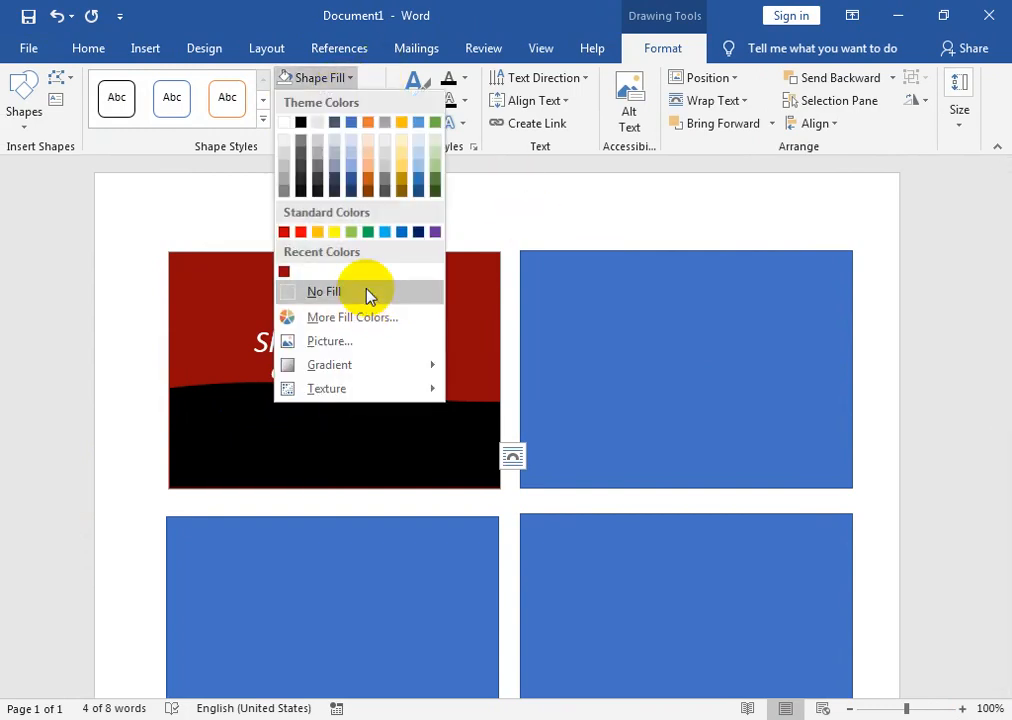
{"action": "left_click", "coordinate": [366, 292]}
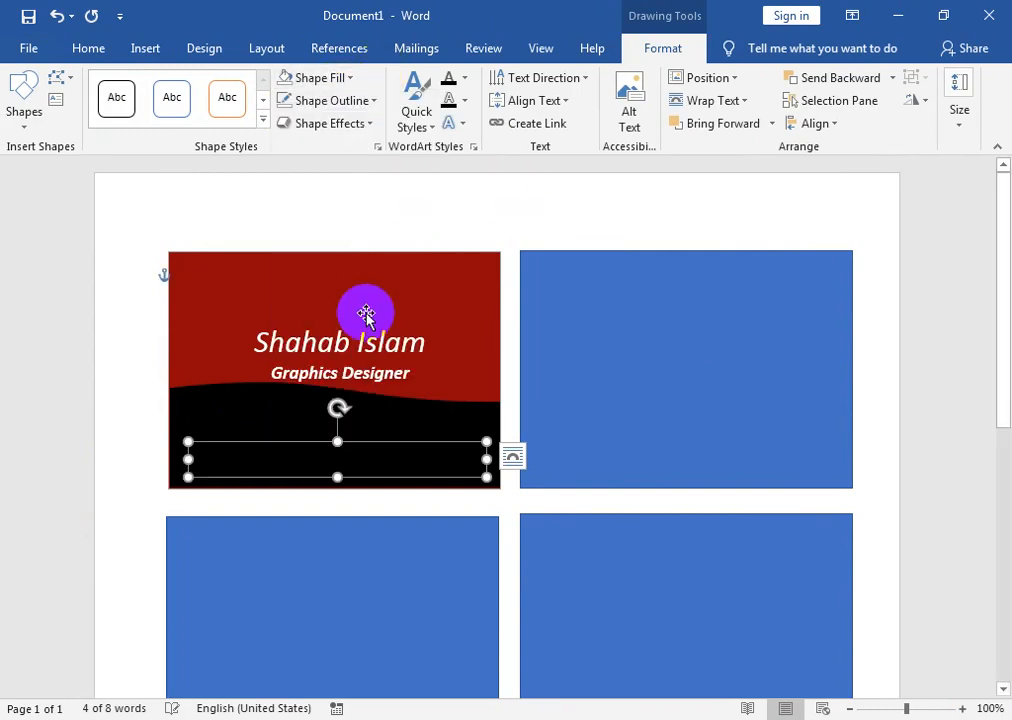
- Make the contact line bold
{"action": "left_click", "coordinate": [107, 58]}
{"action": "key", "text": "ctrl+v"}
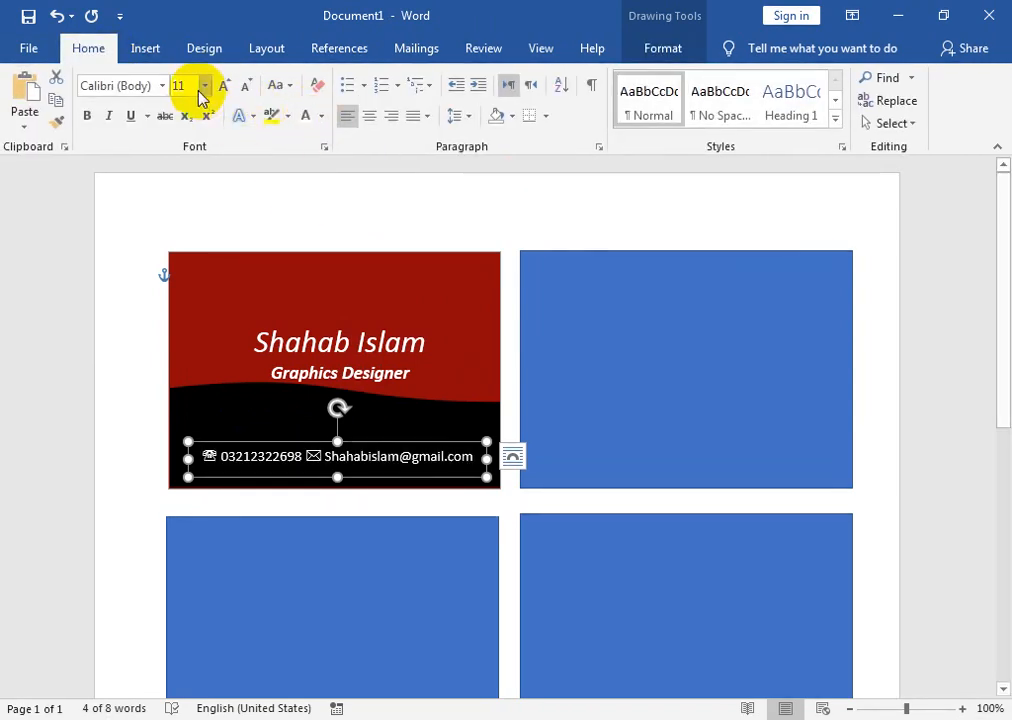
{"action": "left_click", "coordinate": [86, 116]}
{"action": "left_click", "coordinate": [914, 443]}
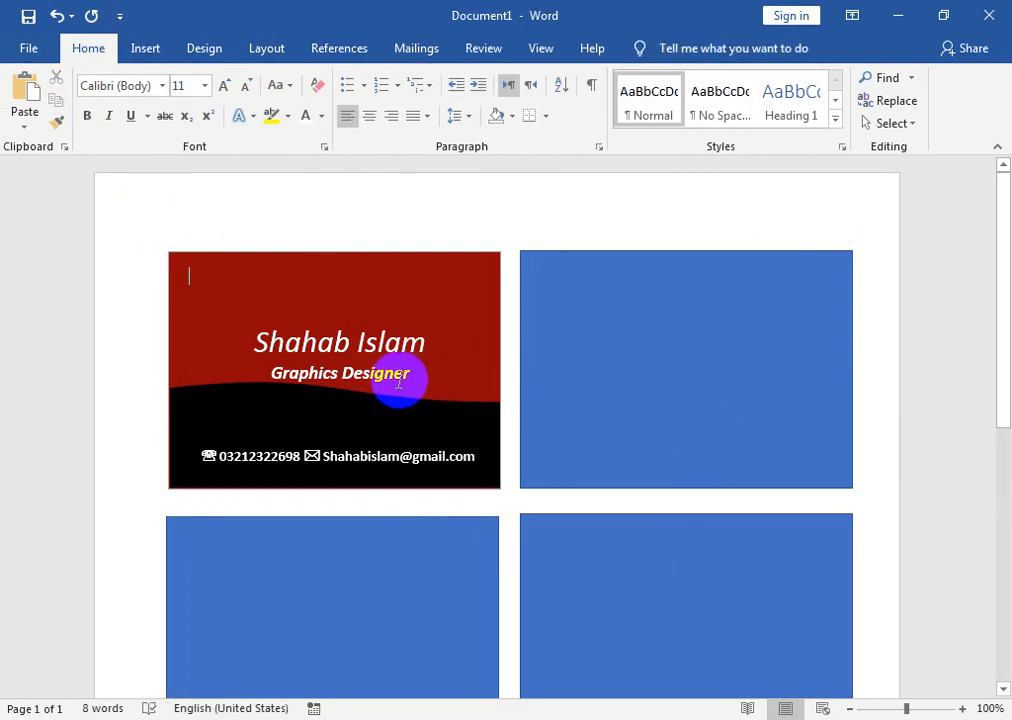
{"action": "left_click", "coordinate": [394, 317]}
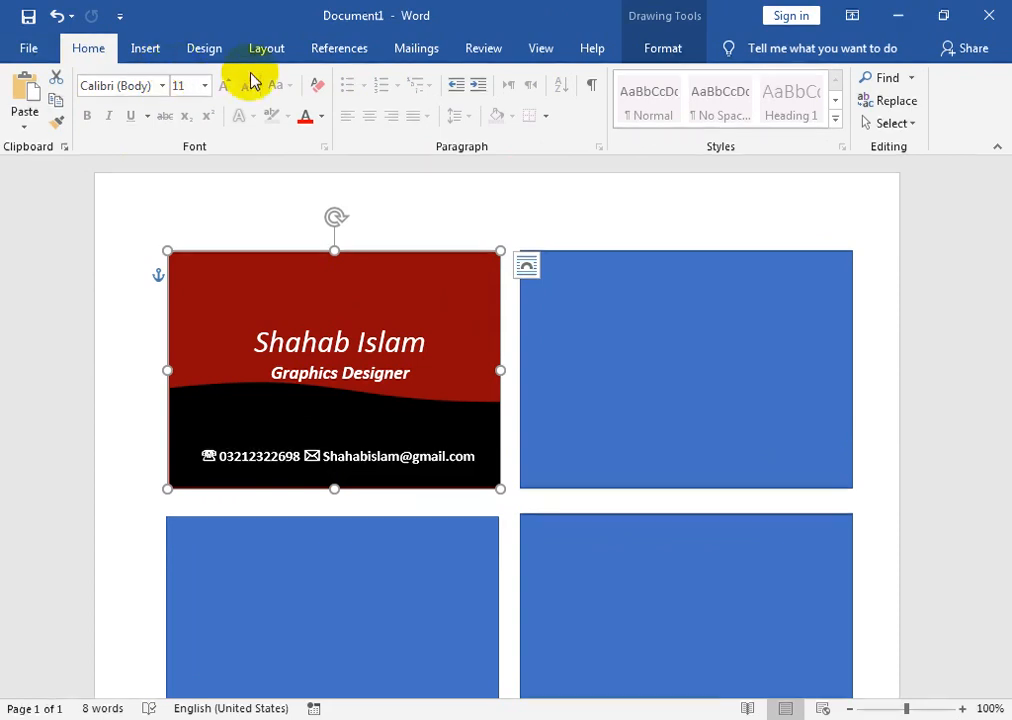
- Draw a rectangle just inside the red card's edges
{"action": "left_click", "coordinate": [642, 50]}
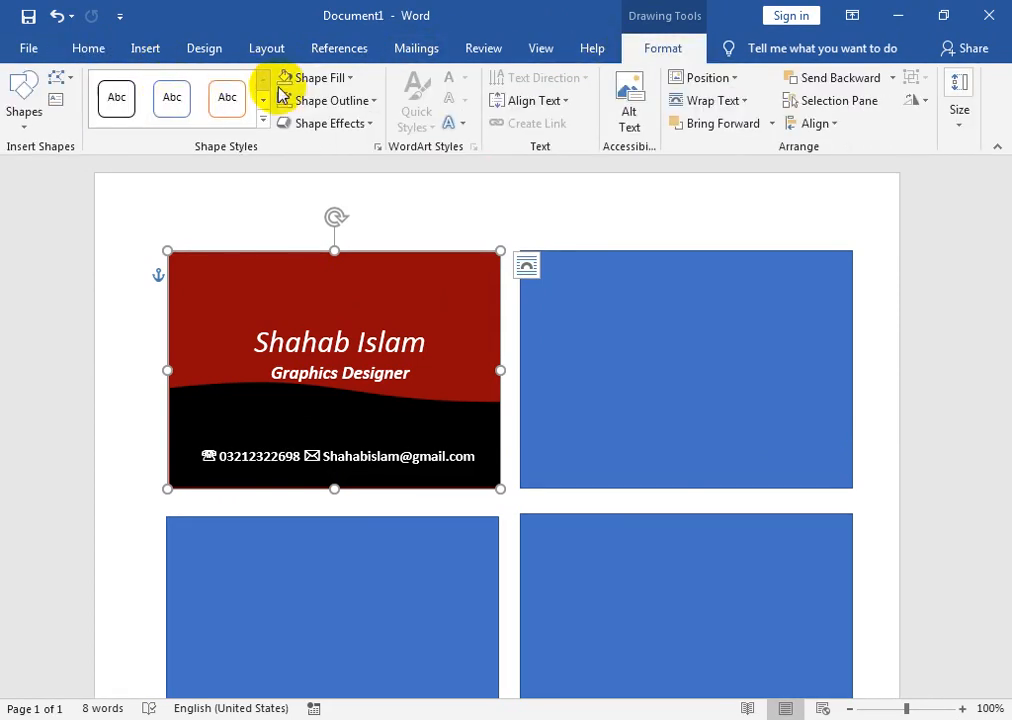
{"action": "left_click", "coordinate": [22, 120]}
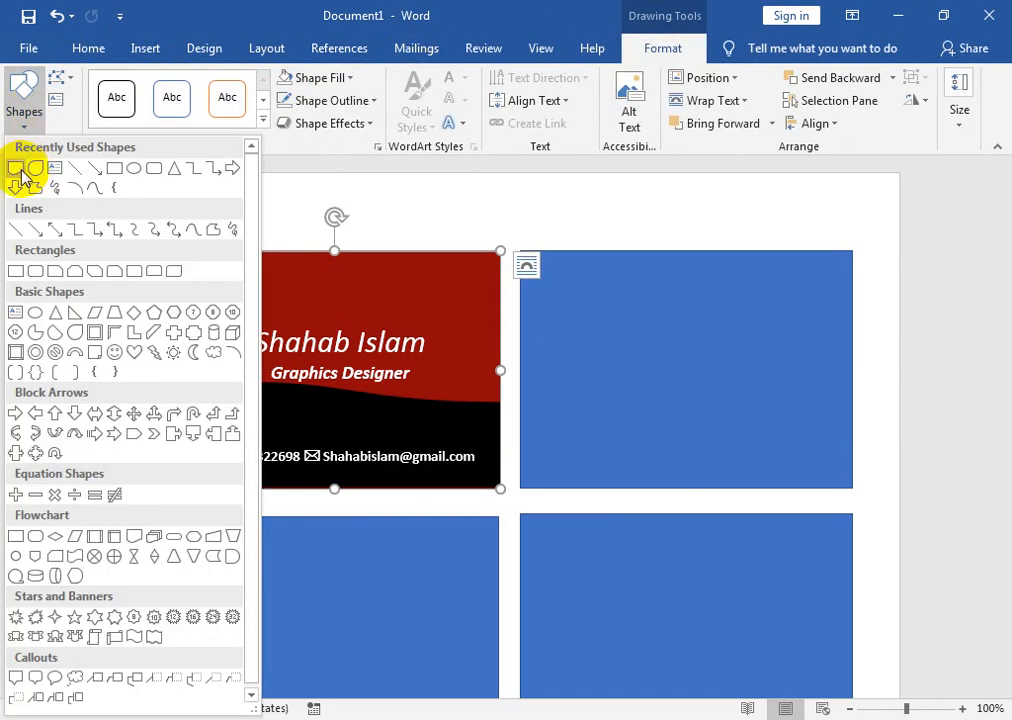
{"action": "left_click", "coordinate": [114, 168]}
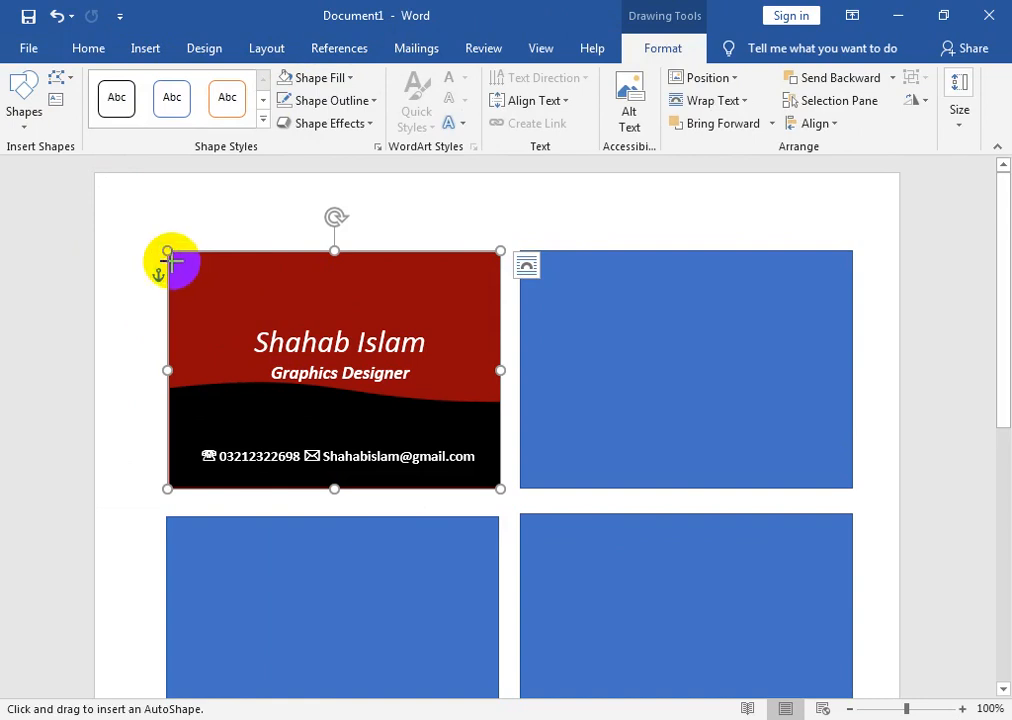
{"action": "mouse_move", "coordinate": [176, 260]}
{"action": "left_mouse_down"}
{"action": "mouse_move", "coordinate": [416, 436]}
{"action": "mouse_move", "coordinate": [465, 449]}
{"action": "mouse_move", "coordinate": [490, 480]}
{"action": "left_mouse_up"}
- Give the rectangle no fill and a white 2¼ pt outline
{"action": "left_click", "coordinate": [350, 78]}
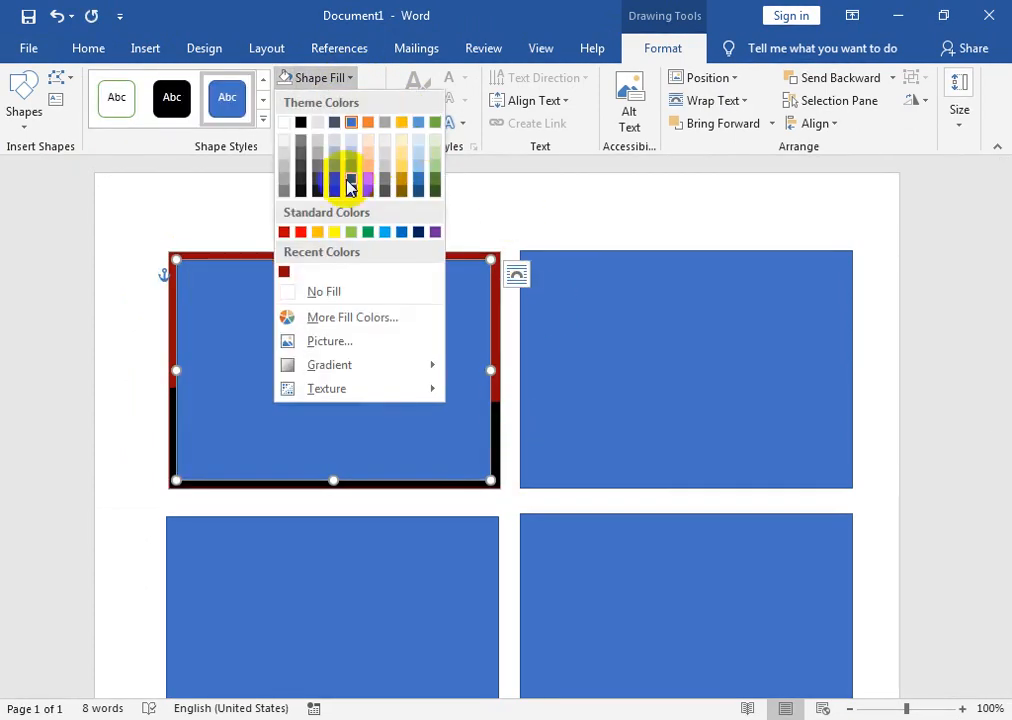
{"action": "left_click", "coordinate": [295, 292]}
{"action": "left_click", "coordinate": [345, 101]}
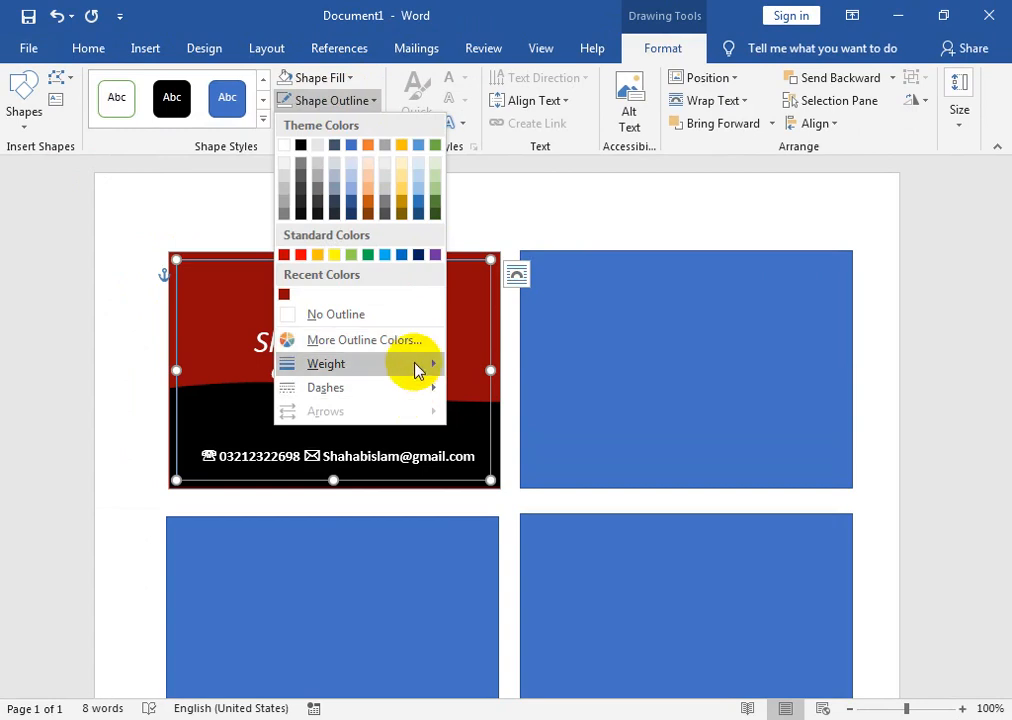
{"action": "mouse_move", "coordinate": [418, 370]}
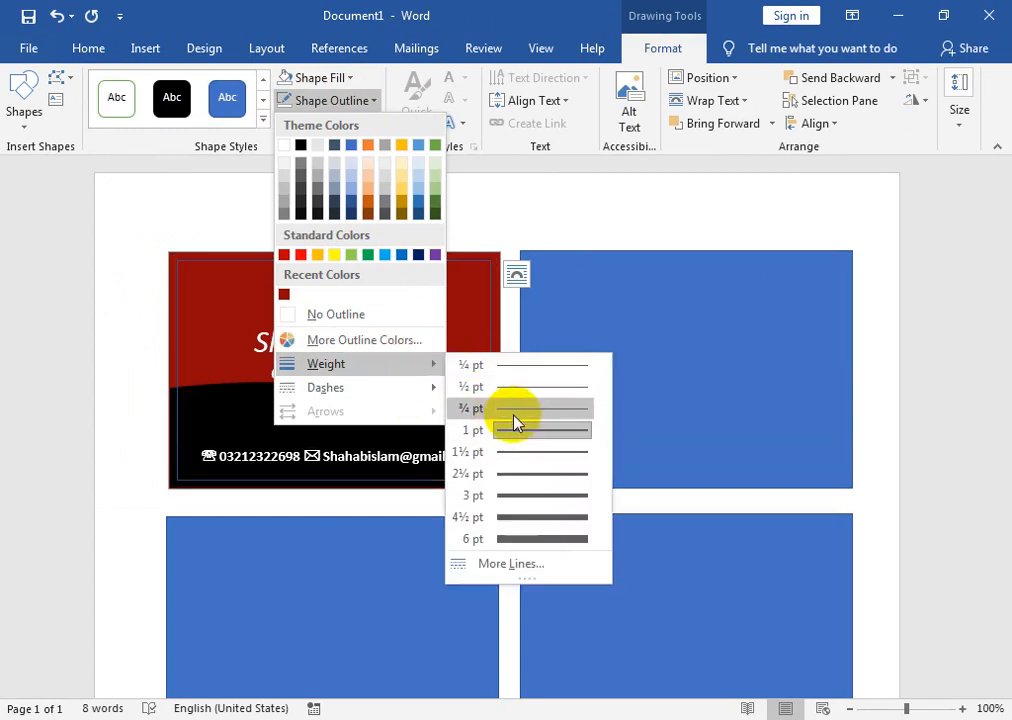
{"action": "left_click", "coordinate": [522, 473]}
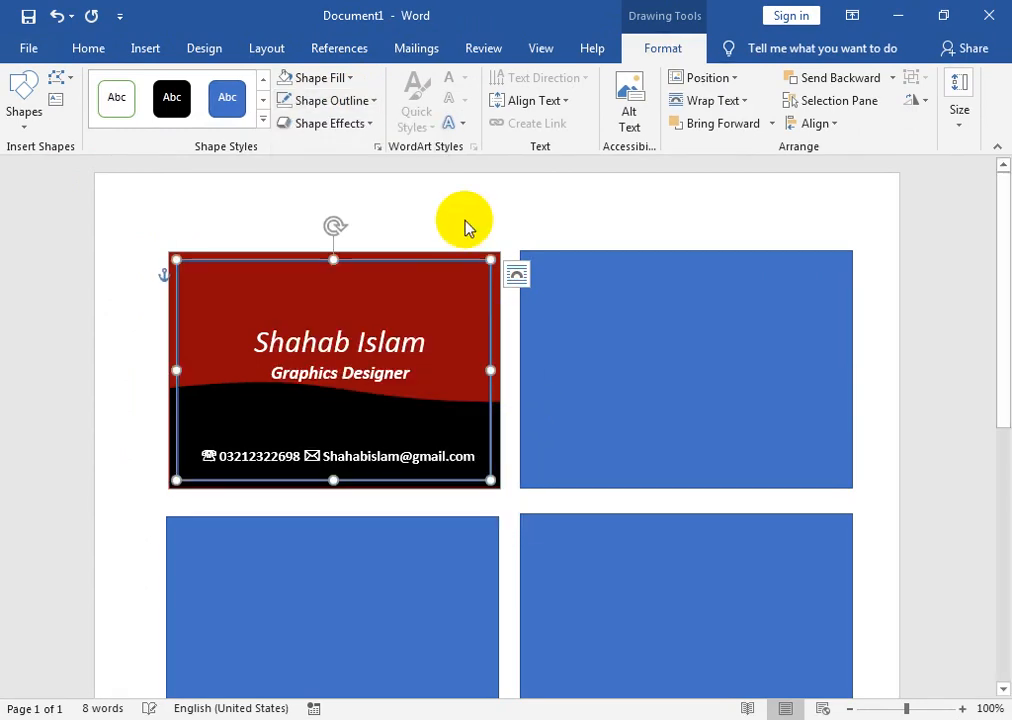
{"action": "left_click", "coordinate": [353, 100]}
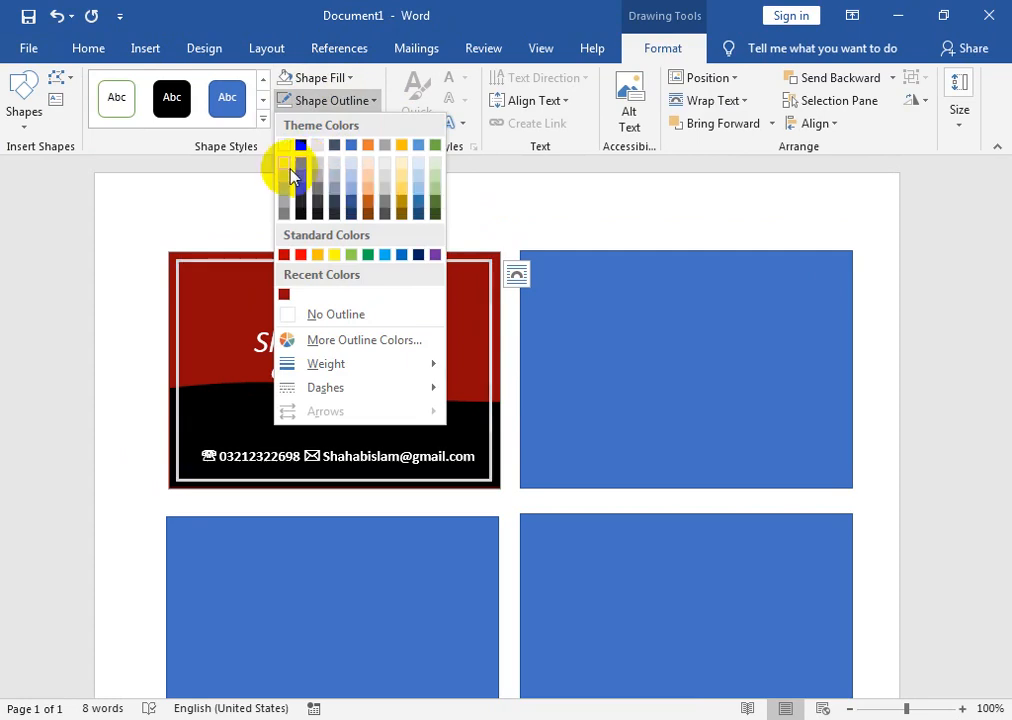
{"action": "left_click", "coordinate": [287, 149]}
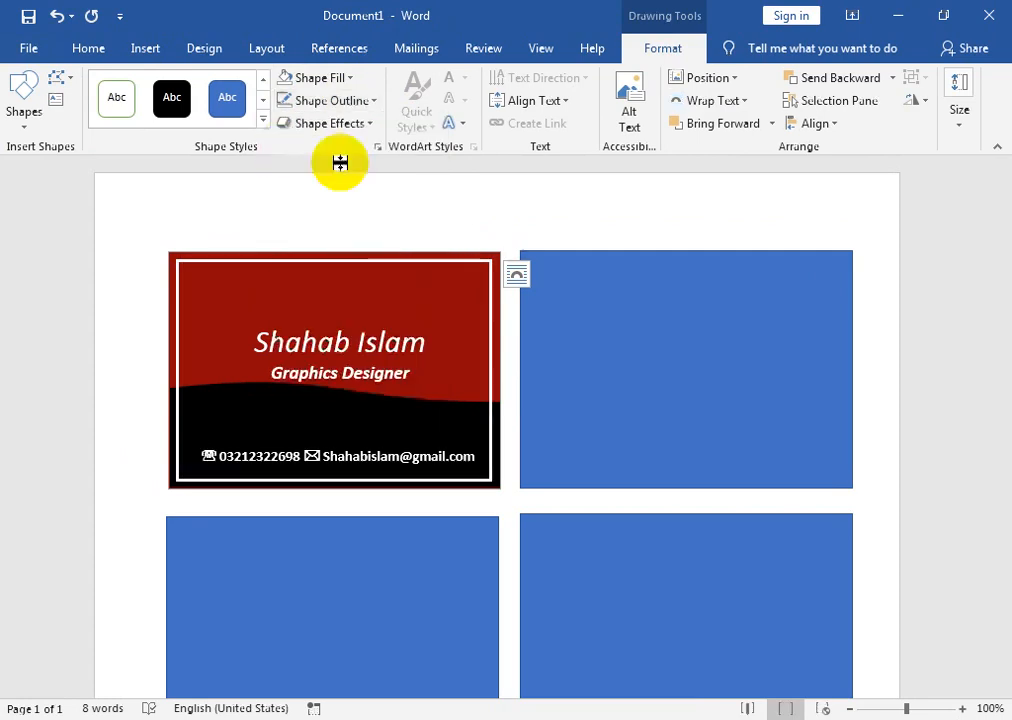
{"action": "left_click", "coordinate": [468, 332]}
{"action": "left_click", "coordinate": [413, 289]}
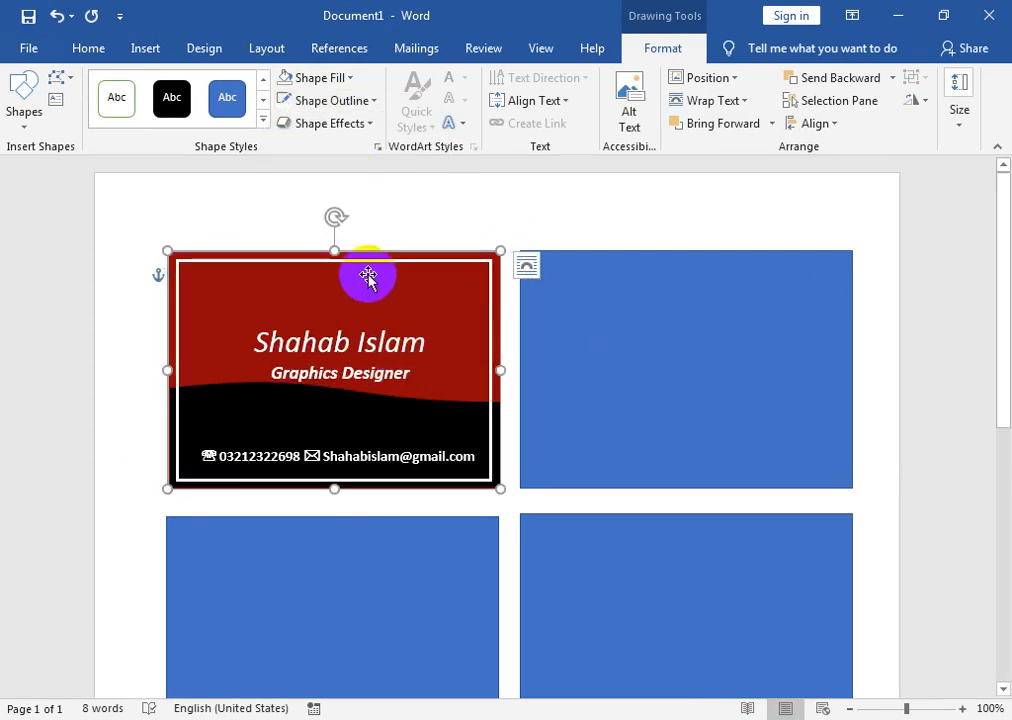
- Draw a small circle on the card's left side and clear its fill
{"action": "left_click", "coordinate": [24, 130]}
{"action": "left_click", "coordinate": [126, 171]}
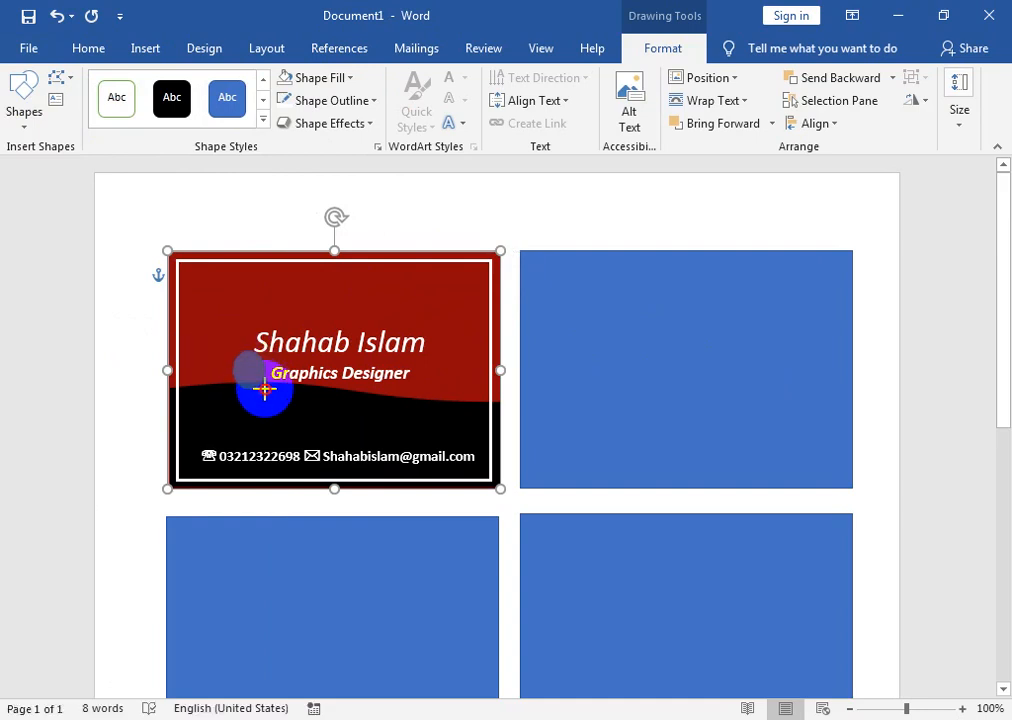
{"action": "left_click_drag", "start_coordinate": [265, 389], "coordinate": [257, 368]}
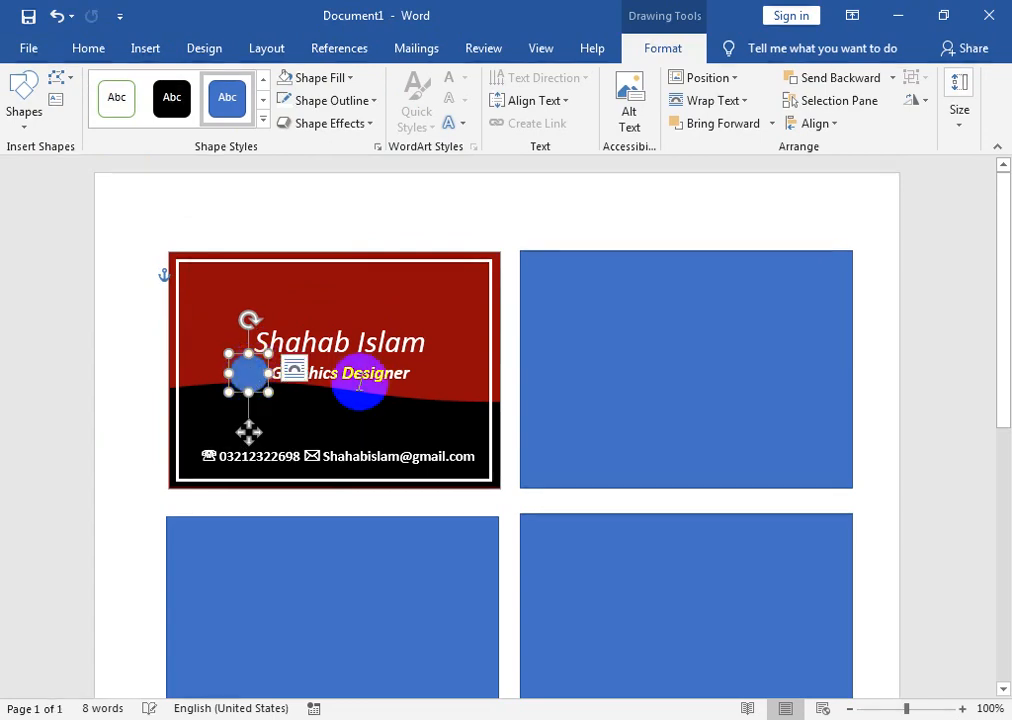
{"action": "left_click", "coordinate": [343, 85]}
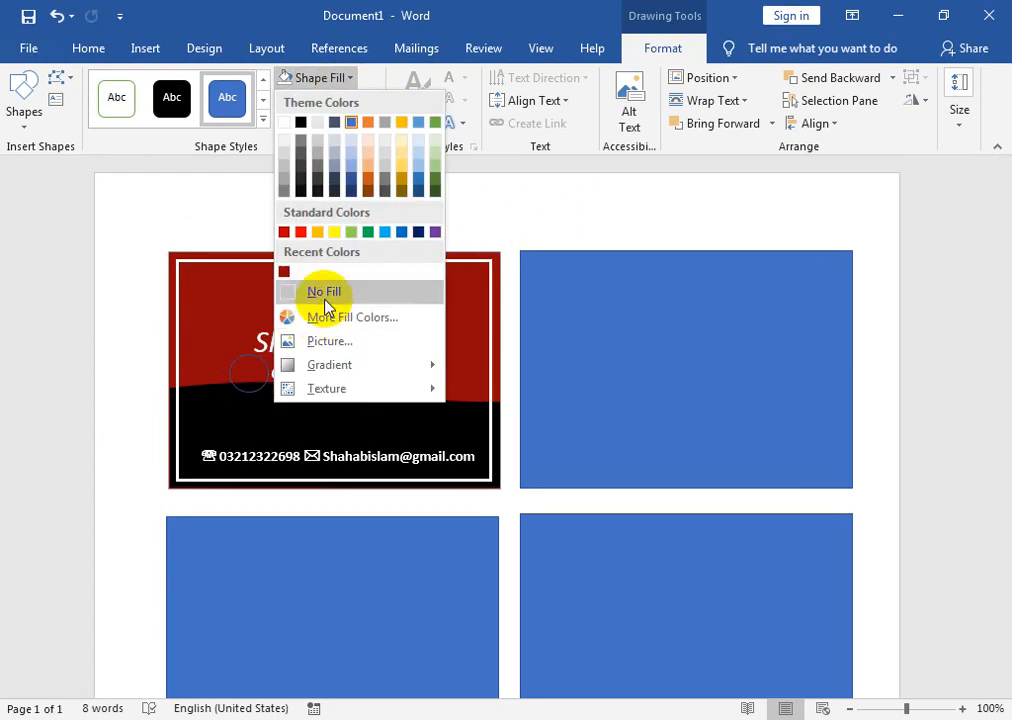
{"action": "left_click", "coordinate": [263, 293]}
{"action": "left_click", "coordinate": [341, 79]}
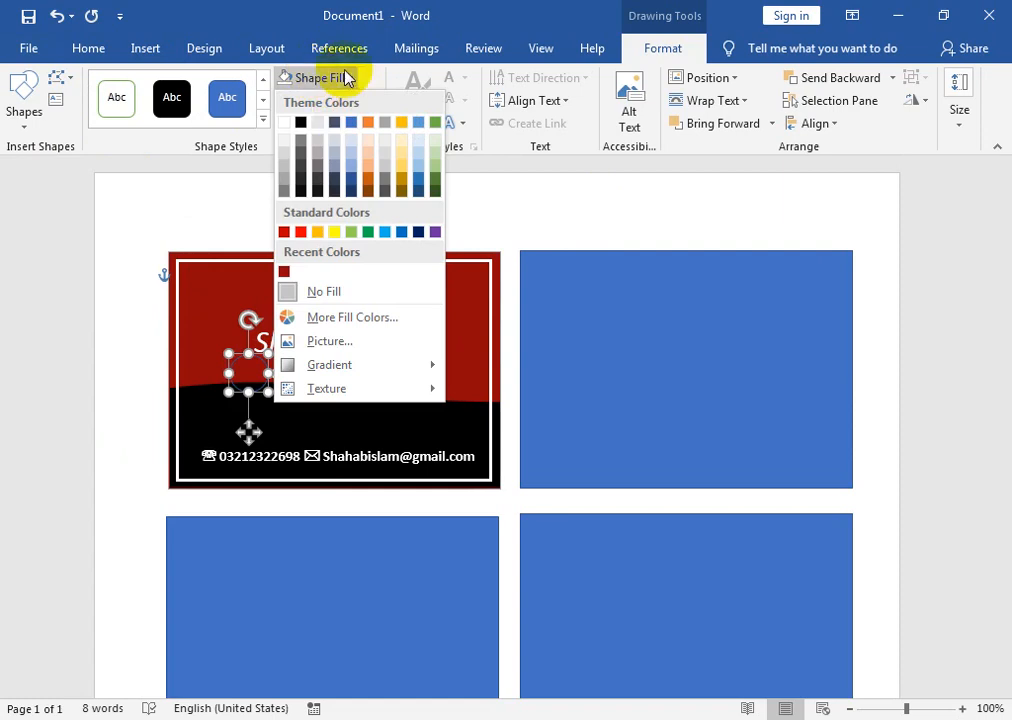
{"action": "left_click", "coordinate": [346, 285]}
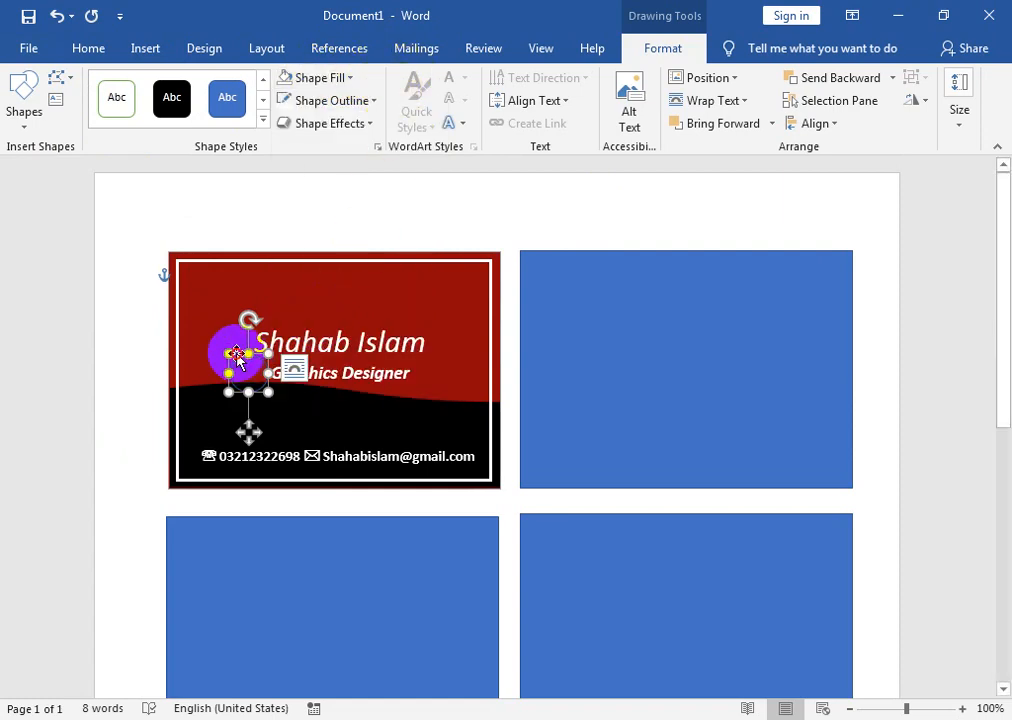
{"action": "left_click", "coordinate": [236, 358]}
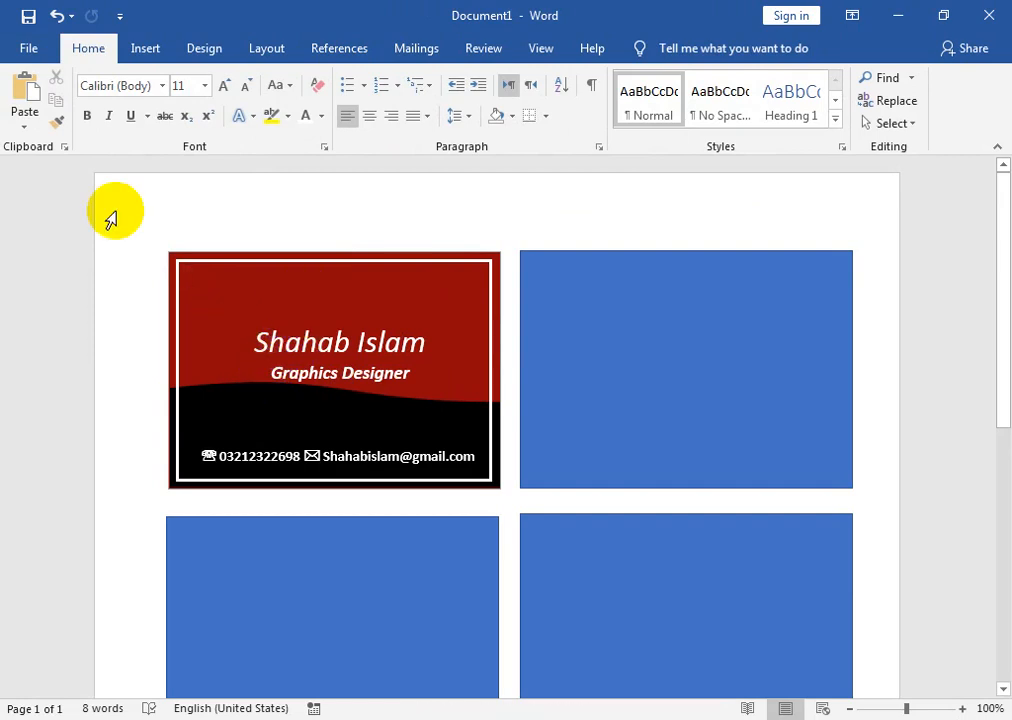
- Draw a circle in the red card's top-left corner
{"action": "left_click", "coordinate": [147, 49]}
{"action": "left_click", "coordinate": [140, 124]}
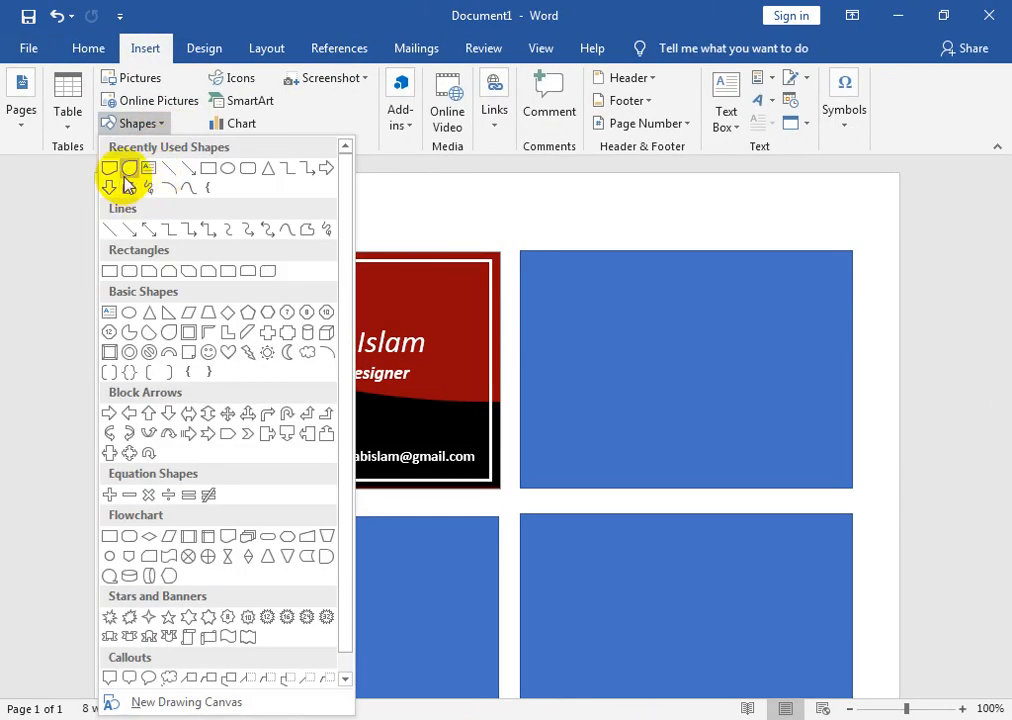
{"action": "left_click", "coordinate": [228, 170]}
{"action": "left_click_drag", "start_coordinate": [182, 270], "coordinate": [263, 347]}
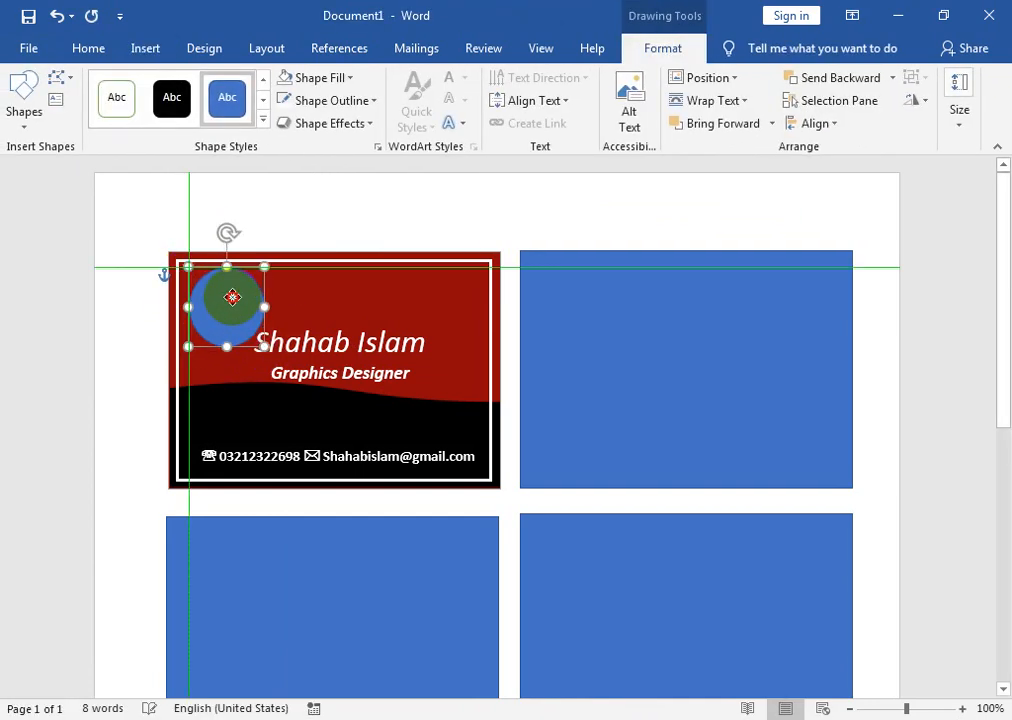
{"action": "left_click_drag", "start_coordinate": [232, 297], "coordinate": [232, 297]}
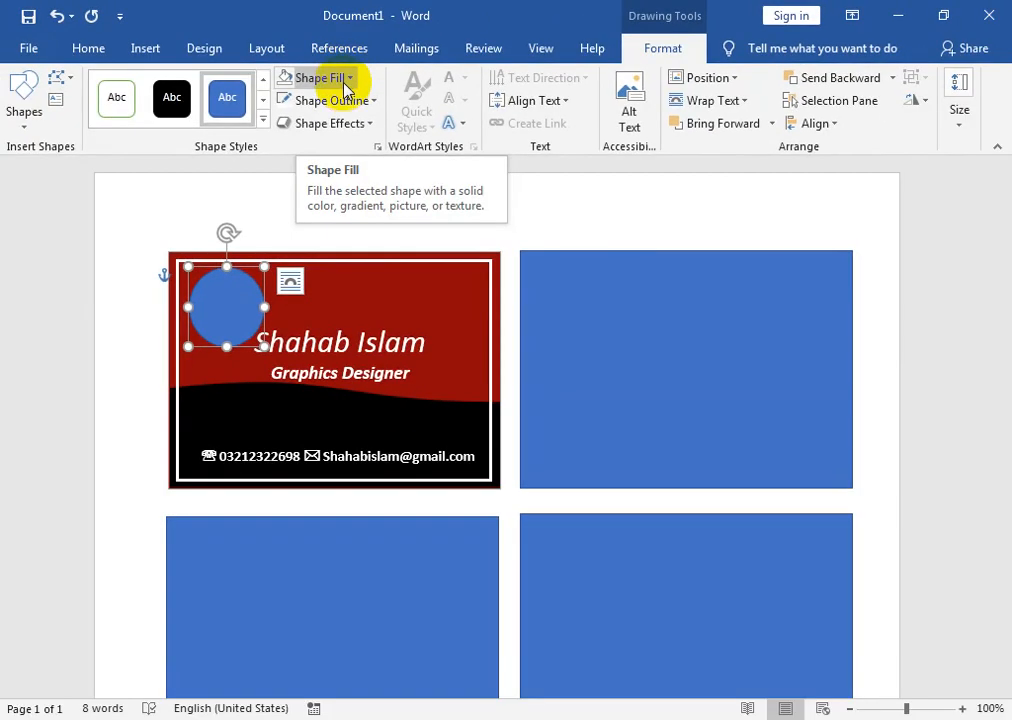
- Fill the circle with the 'unnamed' logo picture and shrink it to a small size
{"action": "left_click", "coordinate": [302, 77]}
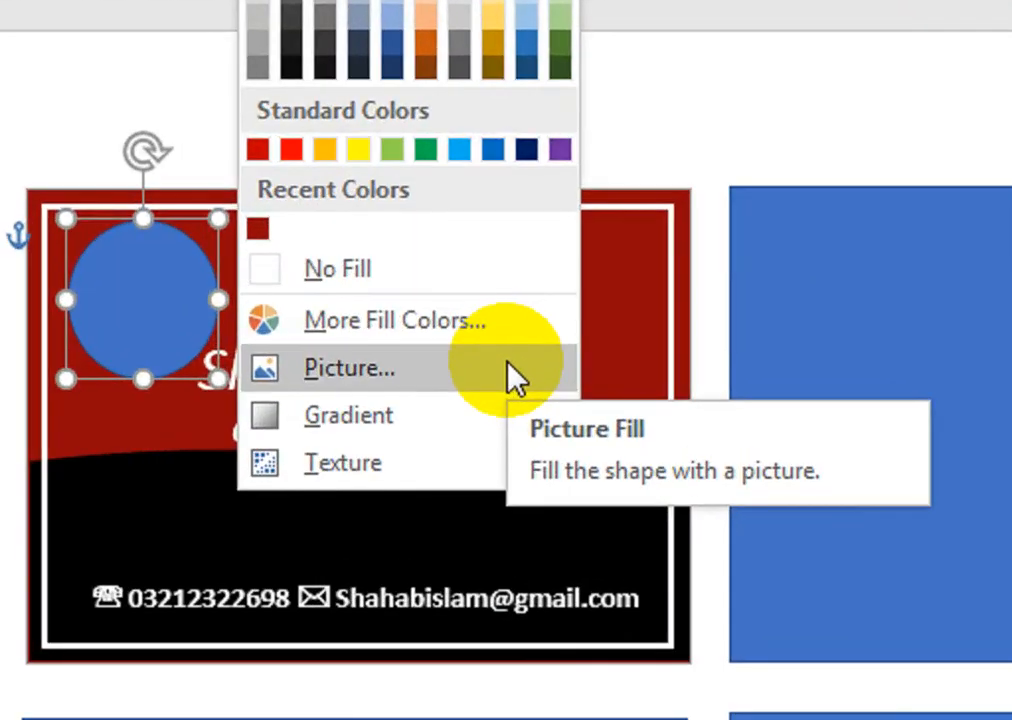
{"action": "left_click", "coordinate": [408, 340]}
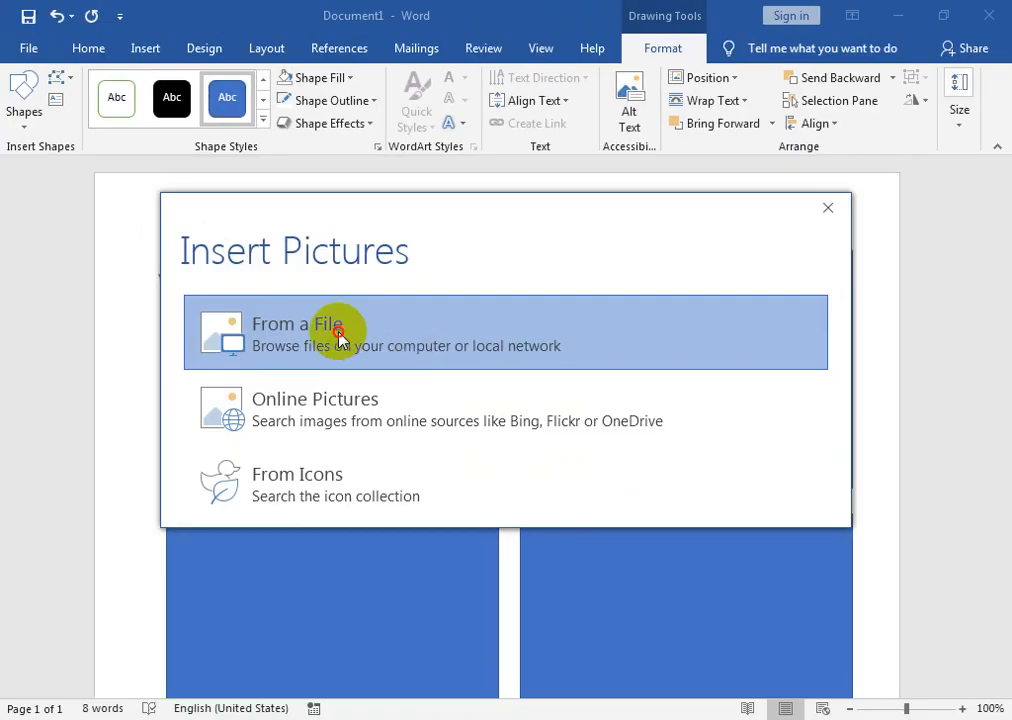
{"action": "left_click", "coordinate": [338, 334]}
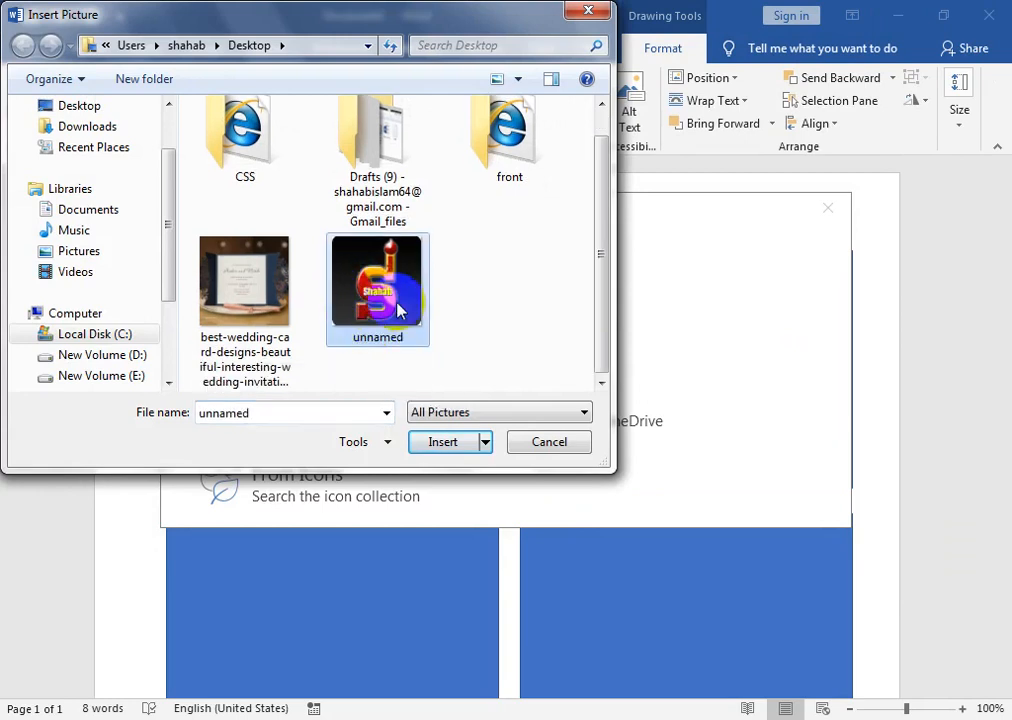
{"action": "left_click", "coordinate": [422, 442]}
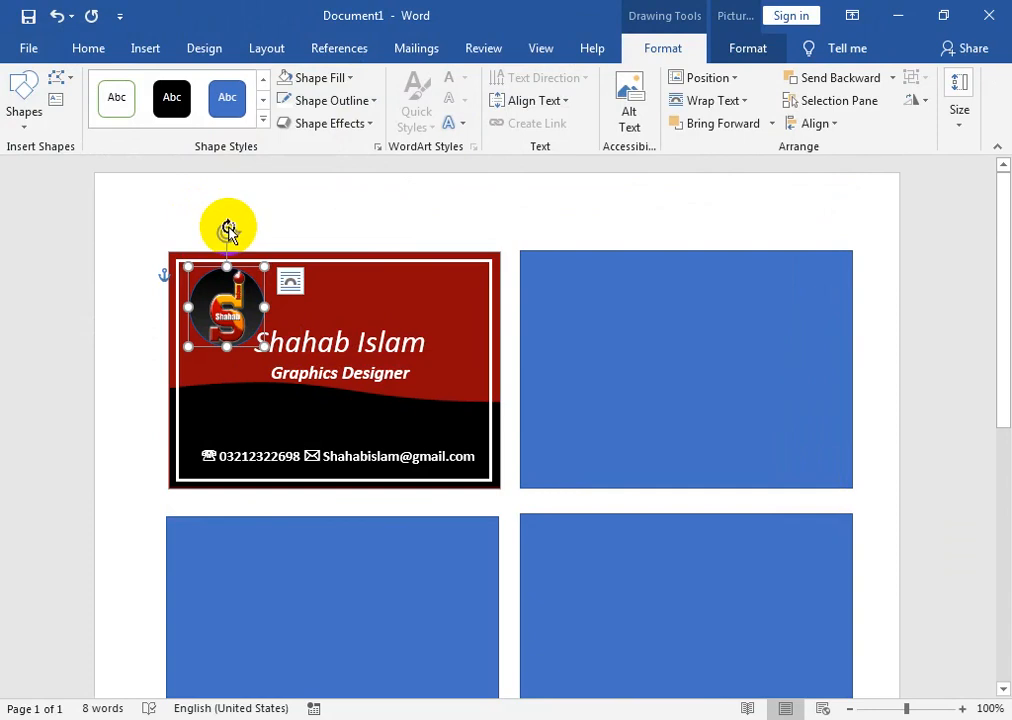
{"action": "mouse_move", "coordinate": [263, 345]}
{"action": "left_mouse_down"}
{"action": "mouse_move", "coordinate": [244, 343]}
{"action": "mouse_move", "coordinate": [252, 340]}
{"action": "left_mouse_up"}
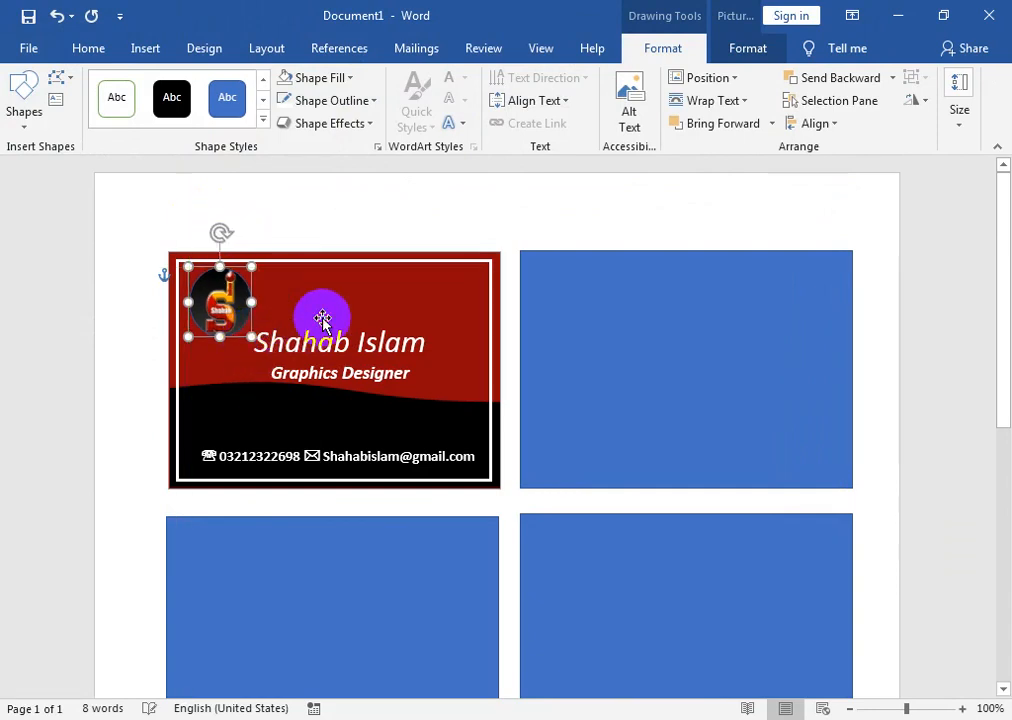
{"action": "left_click", "coordinate": [322, 318]}
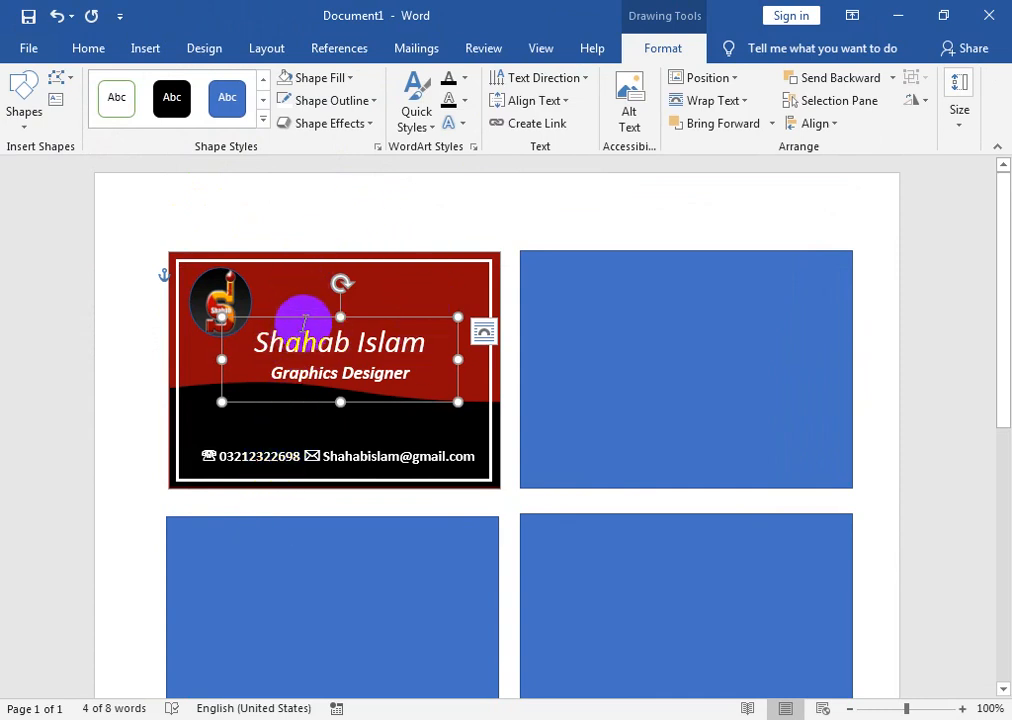
- Nudge the name box up, then drag the black wave's top edge lower
{"action": "left_click_drag", "start_coordinate": [307, 315], "coordinate": [310, 309]}
{"action": "key", "text": "Delete"}
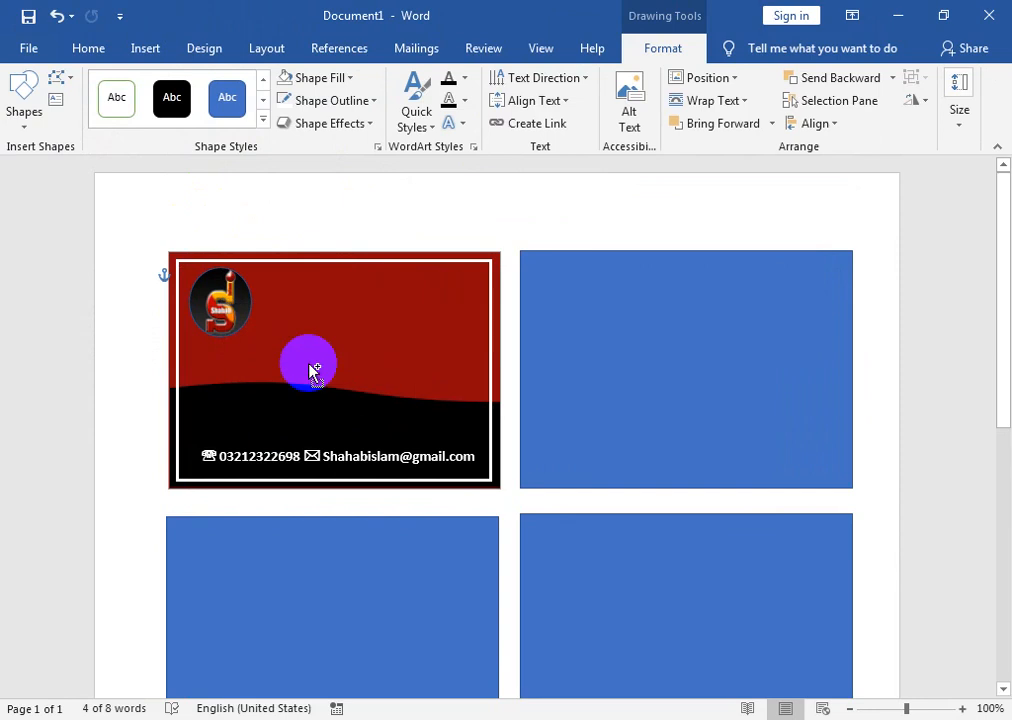
{"action": "key", "text": "ctrl+z"}
{"action": "key", "text": "ctrl+z"}
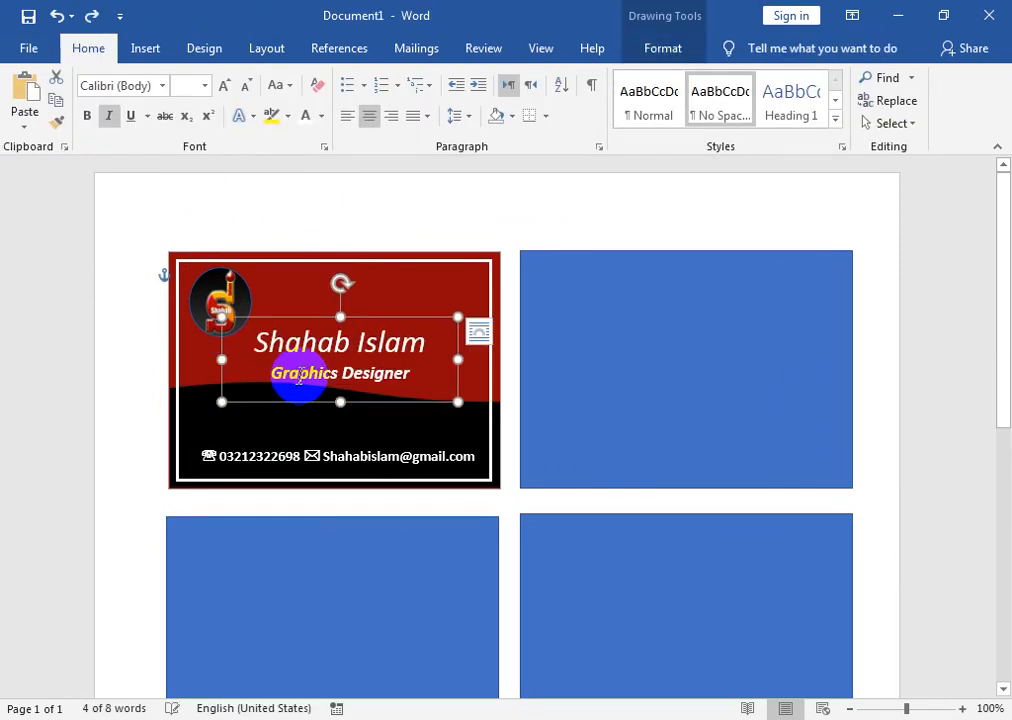
{"action": "left_click", "coordinate": [215, 425]}
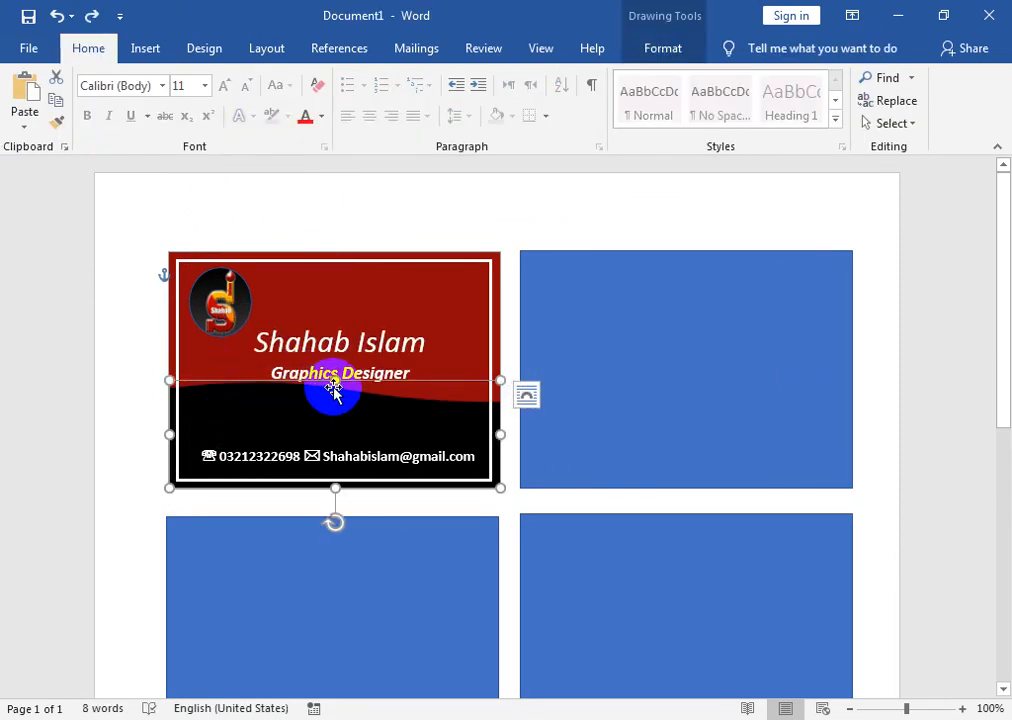
{"action": "left_click_drag", "start_coordinate": [335, 381], "coordinate": [334, 412]}
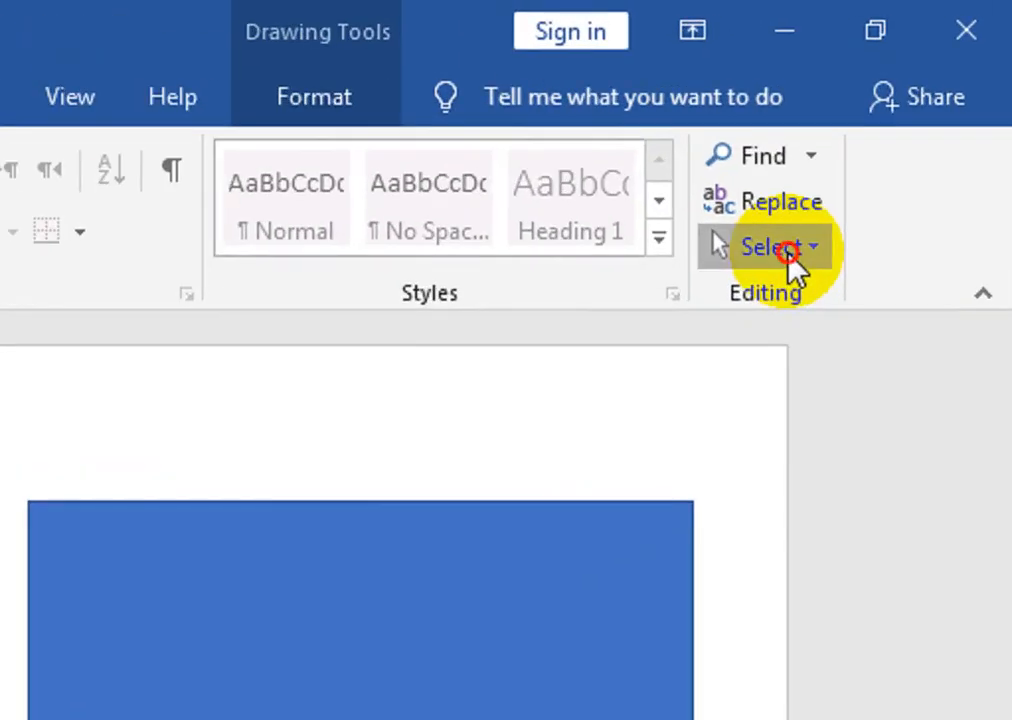
- Marquee-select every object on the first card and group them into one object
{"action": "left_click", "coordinate": [897, 128]}
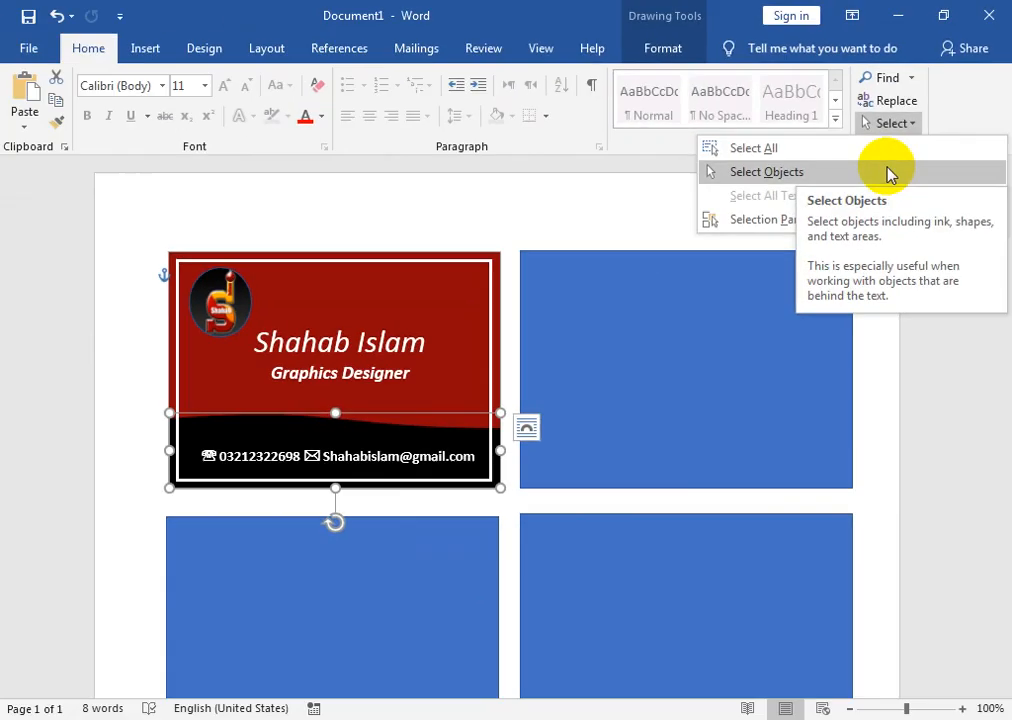
{"action": "left_click", "coordinate": [770, 348]}
{"action": "left_click_drag", "start_coordinate": [147, 228], "coordinate": [514, 500]}
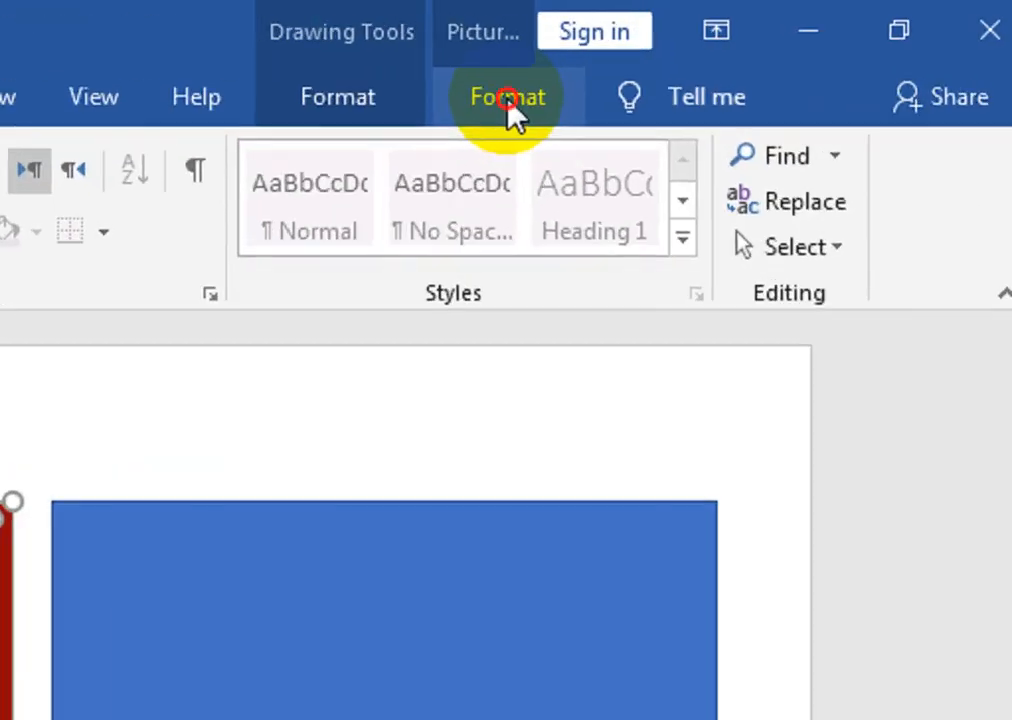
{"action": "left_click", "coordinate": [508, 97]}
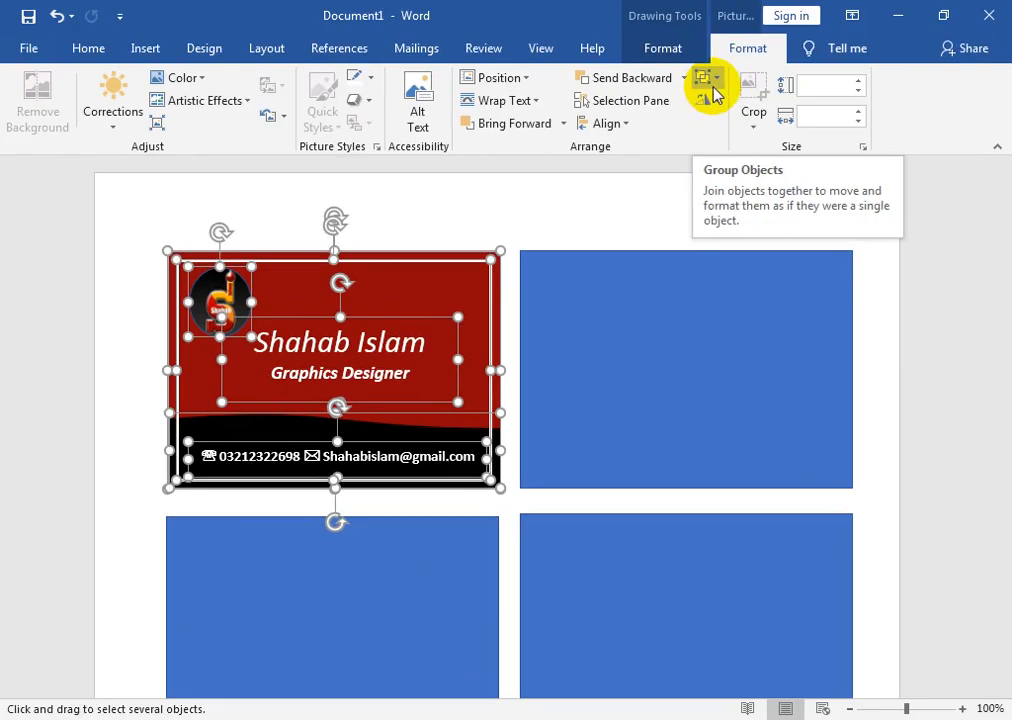
{"action": "left_click", "coordinate": [425, 155]}
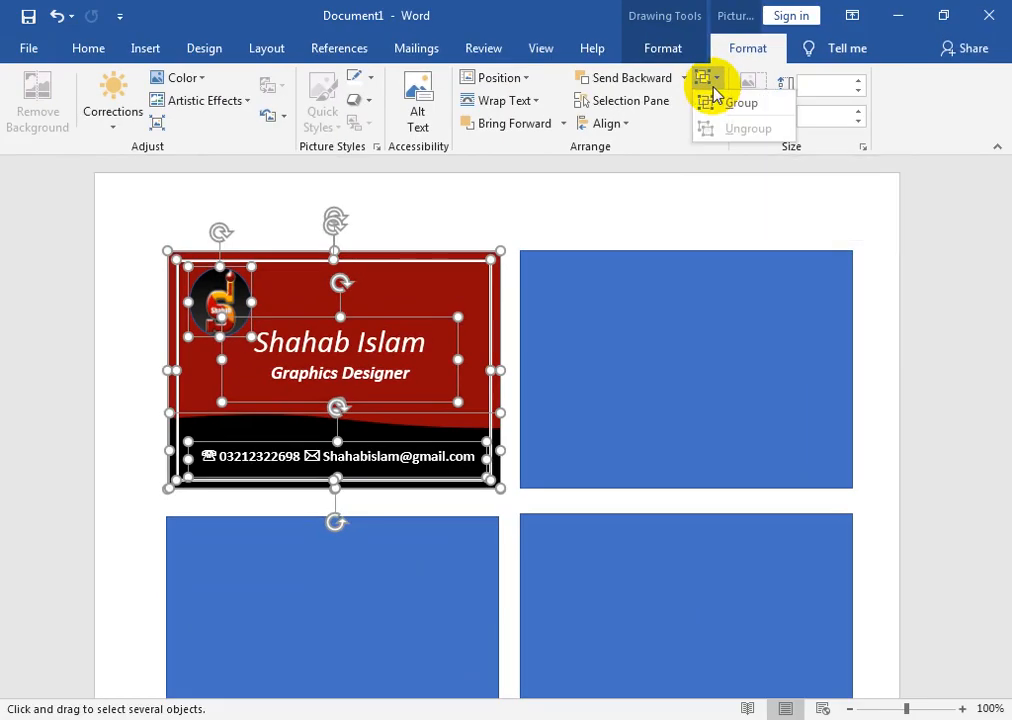
{"action": "left_click", "coordinate": [725, 103]}
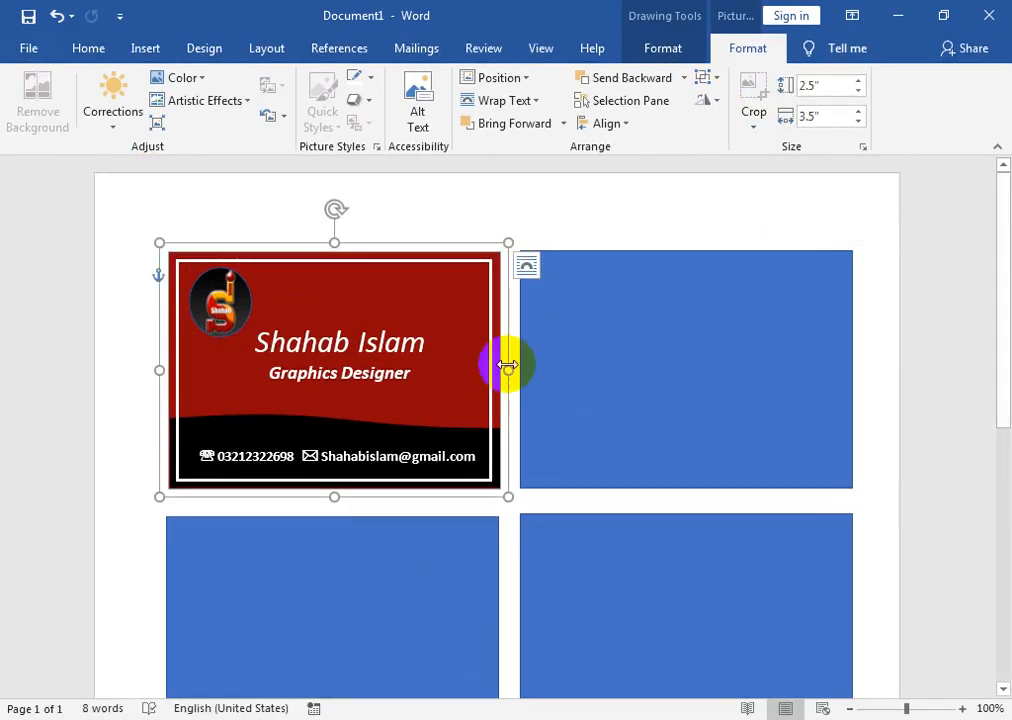
{"action": "left_click", "coordinate": [611, 318]}
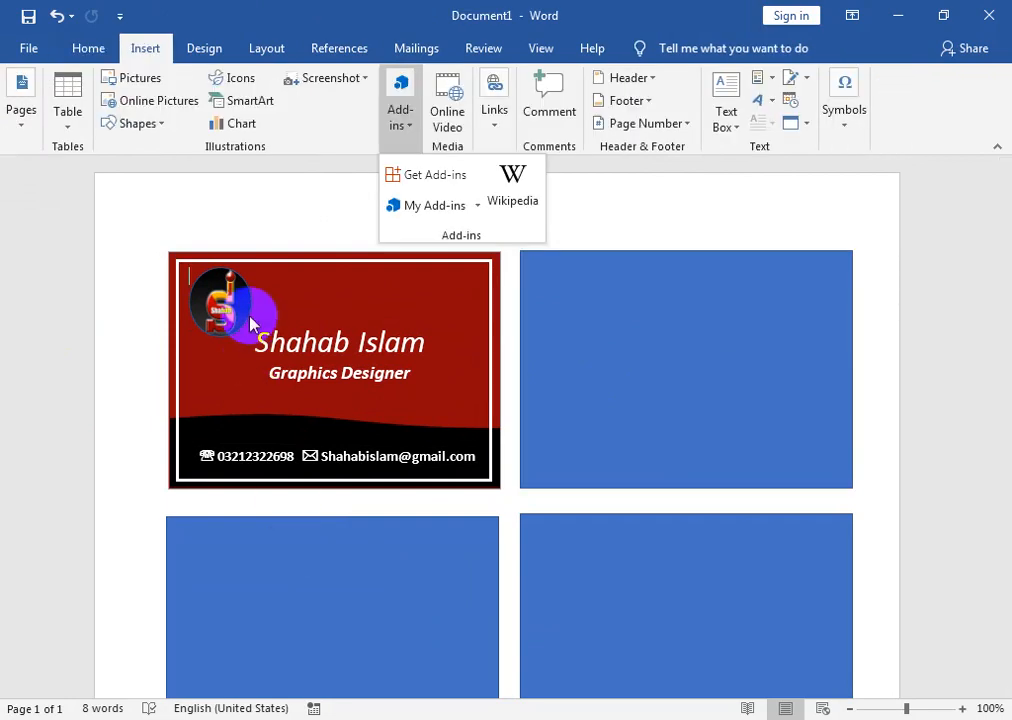
- Draw a right triangle on the top-right blue card and stretch it to full height
{"action": "left_click", "coordinate": [140, 123]}
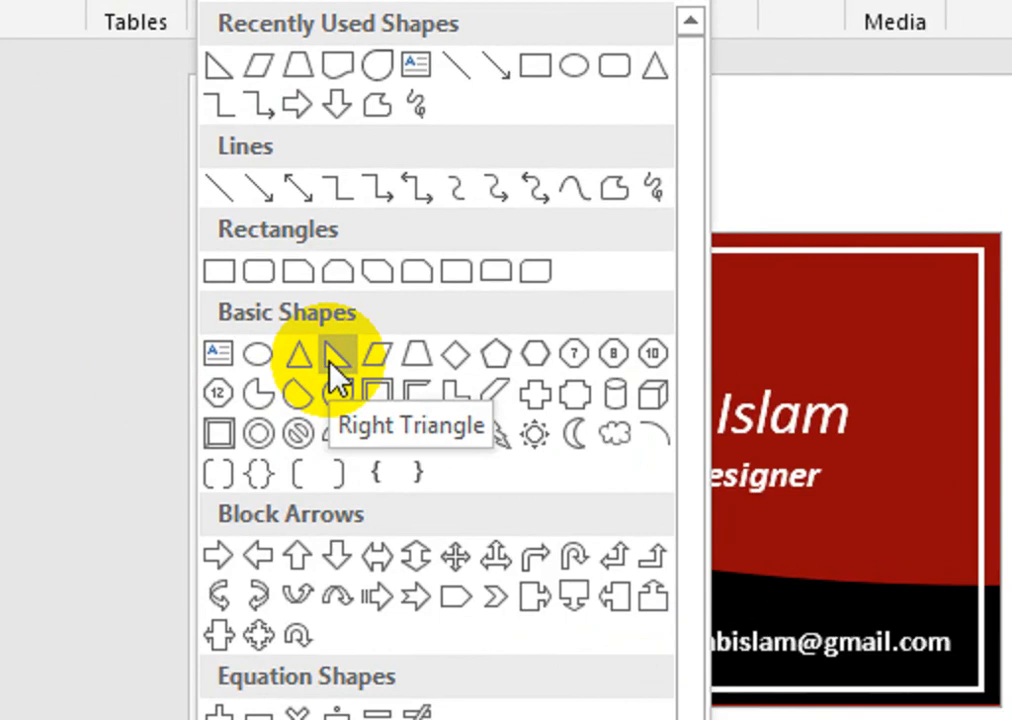
{"action": "left_click", "coordinate": [334, 356]}
{"action": "mouse_move", "coordinate": [546, 318]}
{"action": "left_mouse_down"}
{"action": "mouse_move", "coordinate": [683, 471]}
{"action": "mouse_move", "coordinate": [685, 489]}
{"action": "left_mouse_up"}
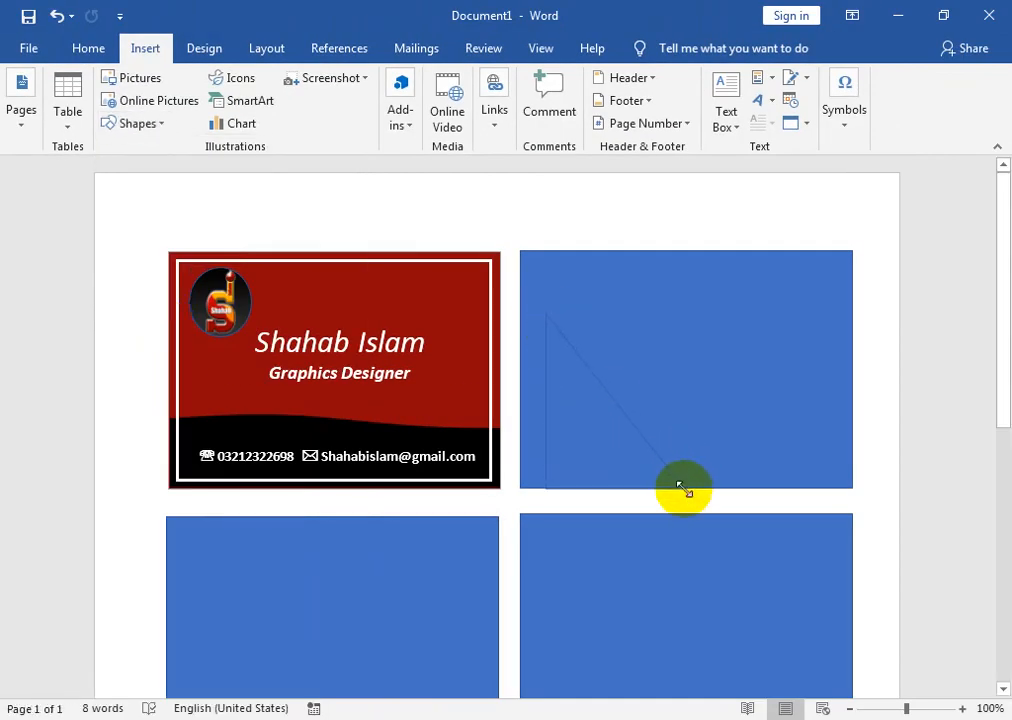
{"action": "mouse_move", "coordinate": [614, 316]}
{"action": "left_mouse_down"}
{"action": "mouse_move", "coordinate": [614, 233]}
{"action": "mouse_move", "coordinate": [614, 251]}
{"action": "left_mouse_up"}
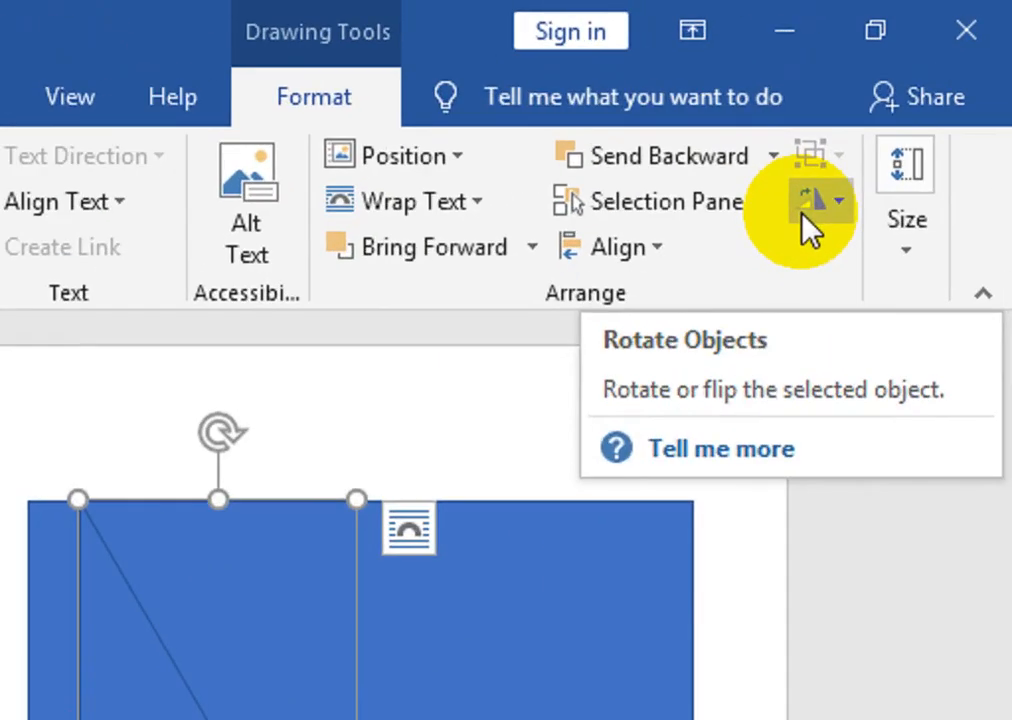
- Rotate the triangle 90° left, narrow it, and move it to the card's bottom-right edge
{"action": "left_click", "coordinate": [909, 105]}
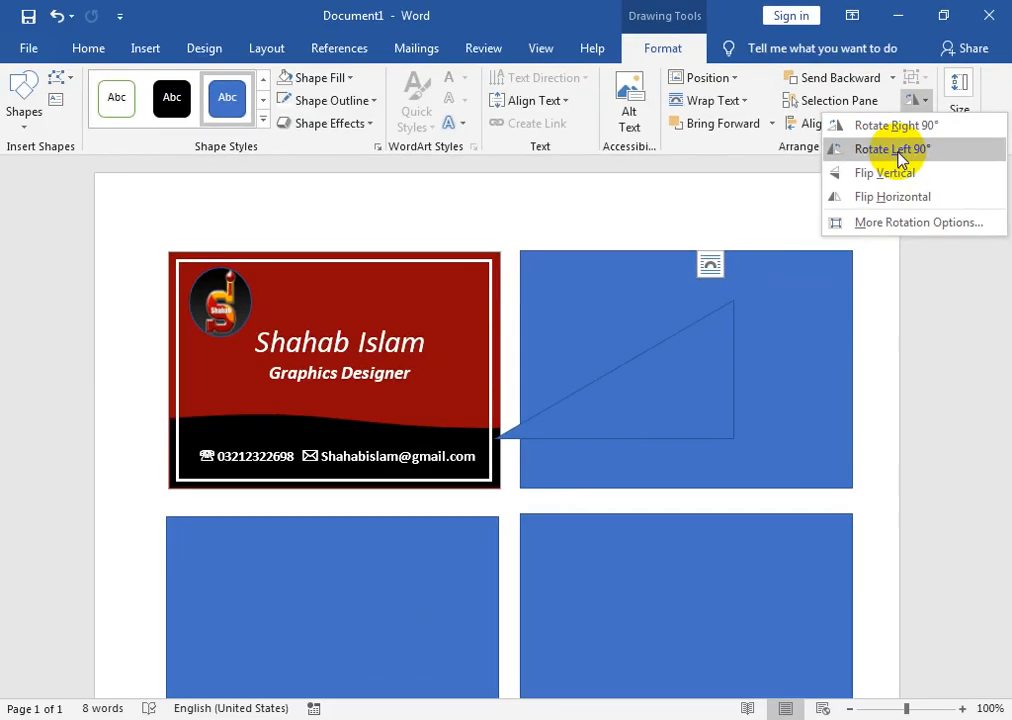
{"action": "left_click", "coordinate": [785, 315]}
{"action": "left_click_drag", "start_coordinate": [494, 368], "coordinate": [619, 368]}
{"action": "left_click_drag", "start_coordinate": [711, 375], "coordinate": [831, 424]}
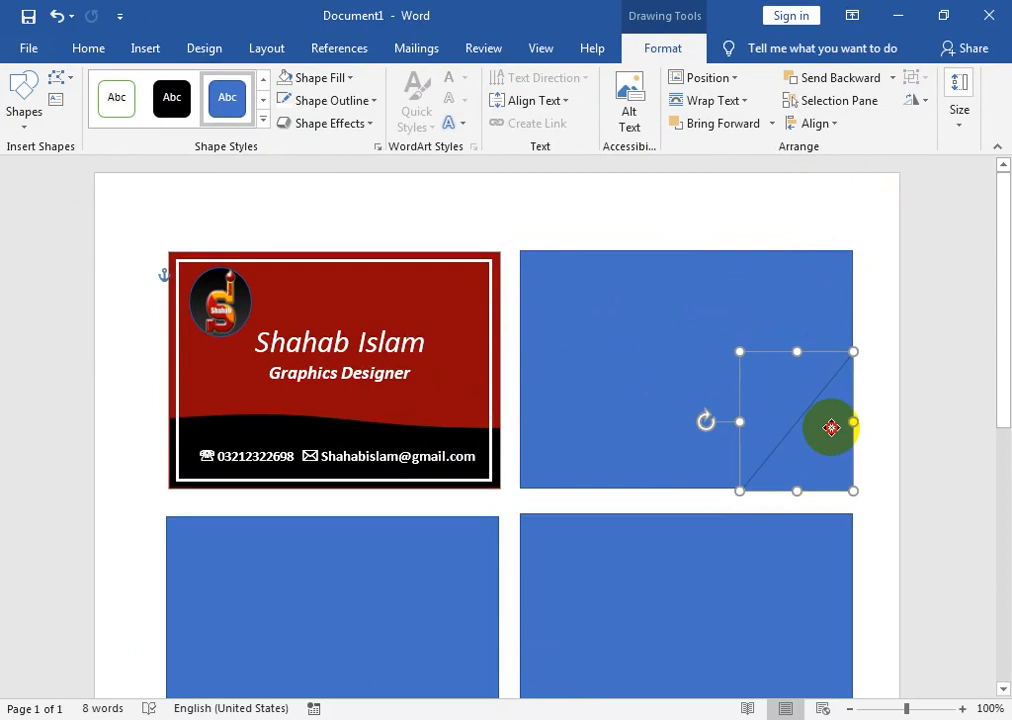
{"action": "left_click", "coordinate": [782, 362]}
- Stretch the triangle up to the card's top and widen it leftward across two-thirds of the card
{"action": "left_click_drag", "start_coordinate": [796, 347], "coordinate": [790, 250]}
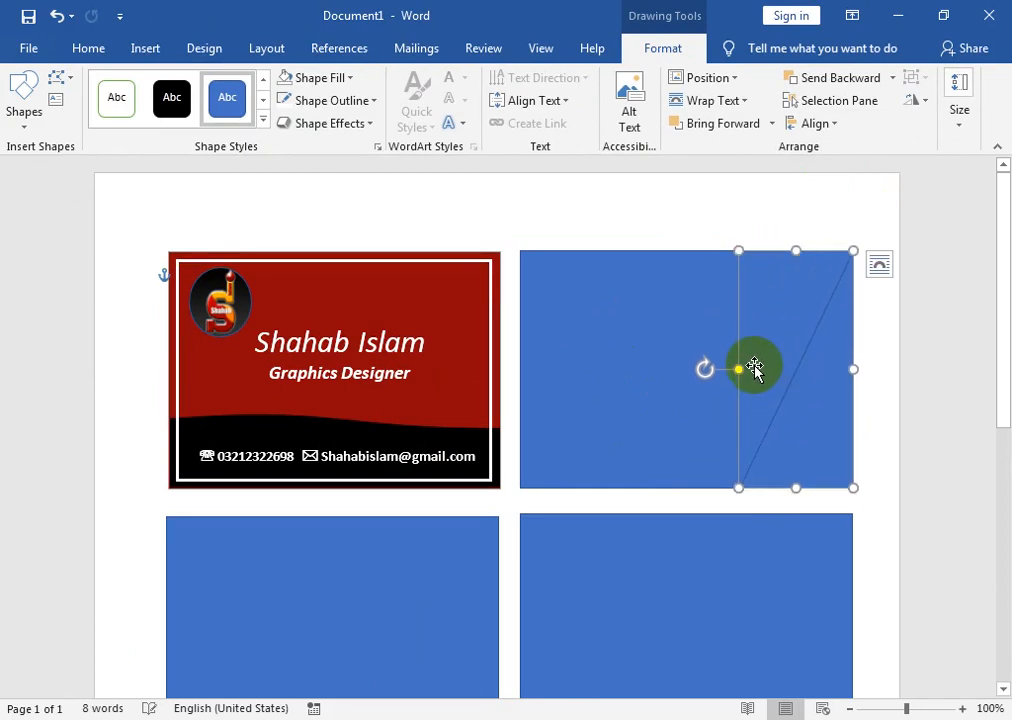
{"action": "left_click_drag", "start_coordinate": [743, 369], "coordinate": [643, 369]}
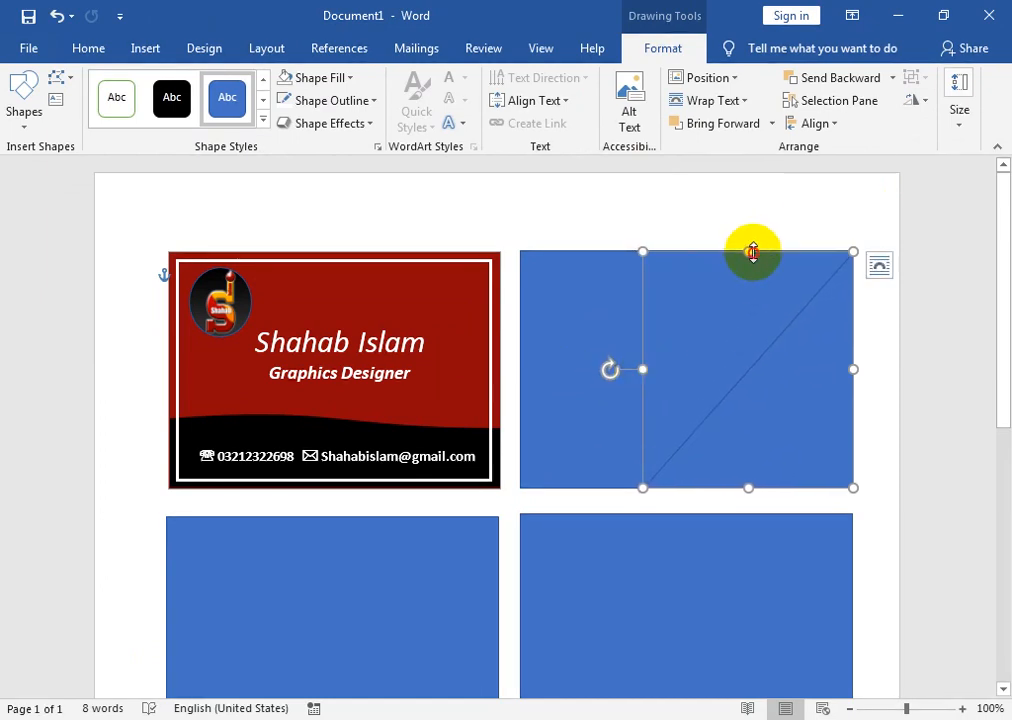
{"action": "left_click_drag", "start_coordinate": [752, 251], "coordinate": [752, 248]}
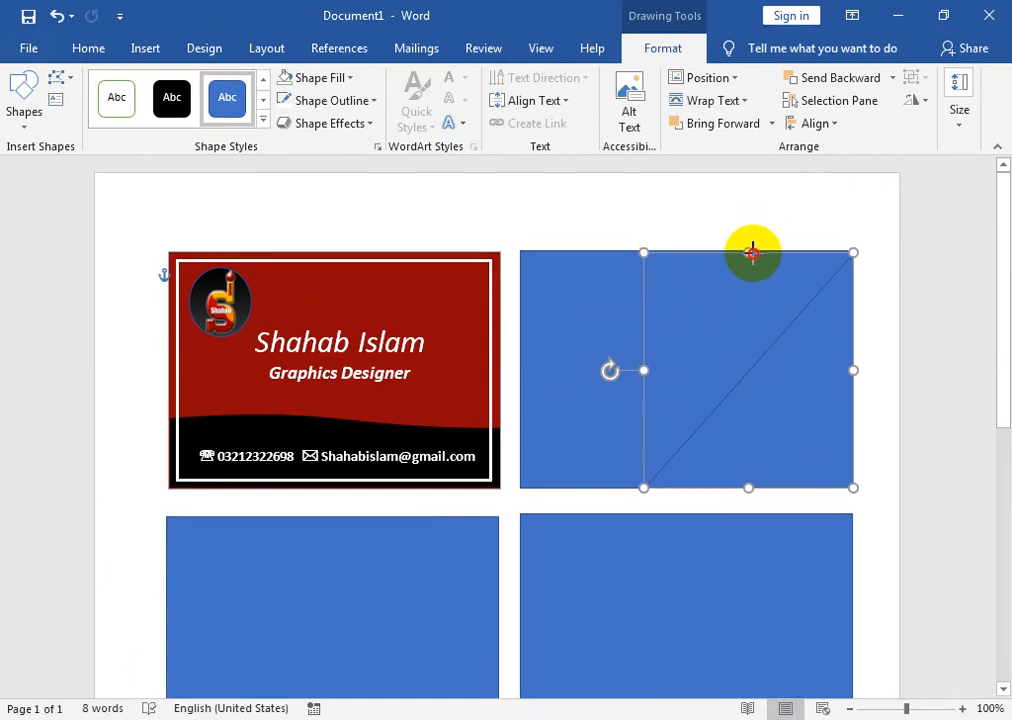
{"action": "left_click_drag", "start_coordinate": [751, 249], "coordinate": [752, 253]}
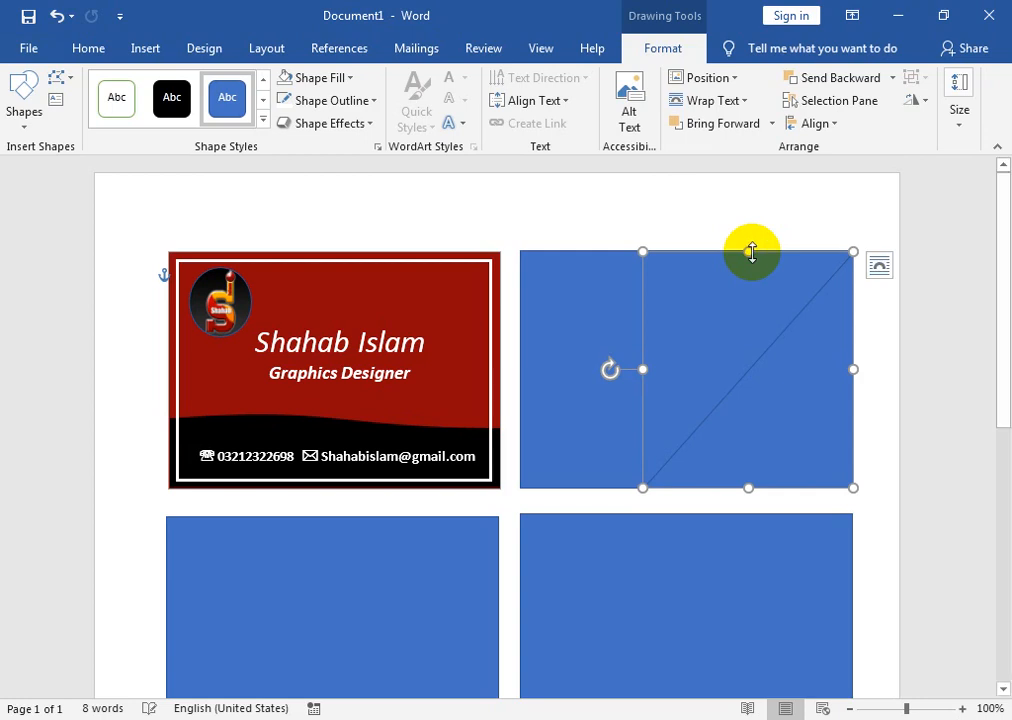
{"action": "key", "text": "ctrl"}
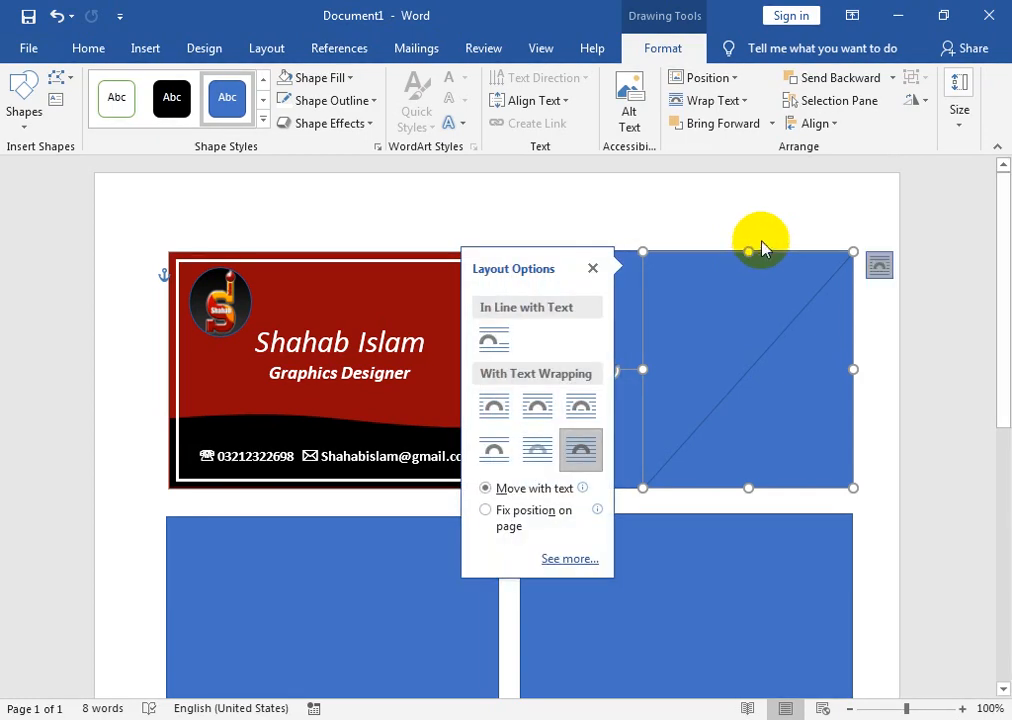
{"action": "left_click", "coordinate": [580, 675]}
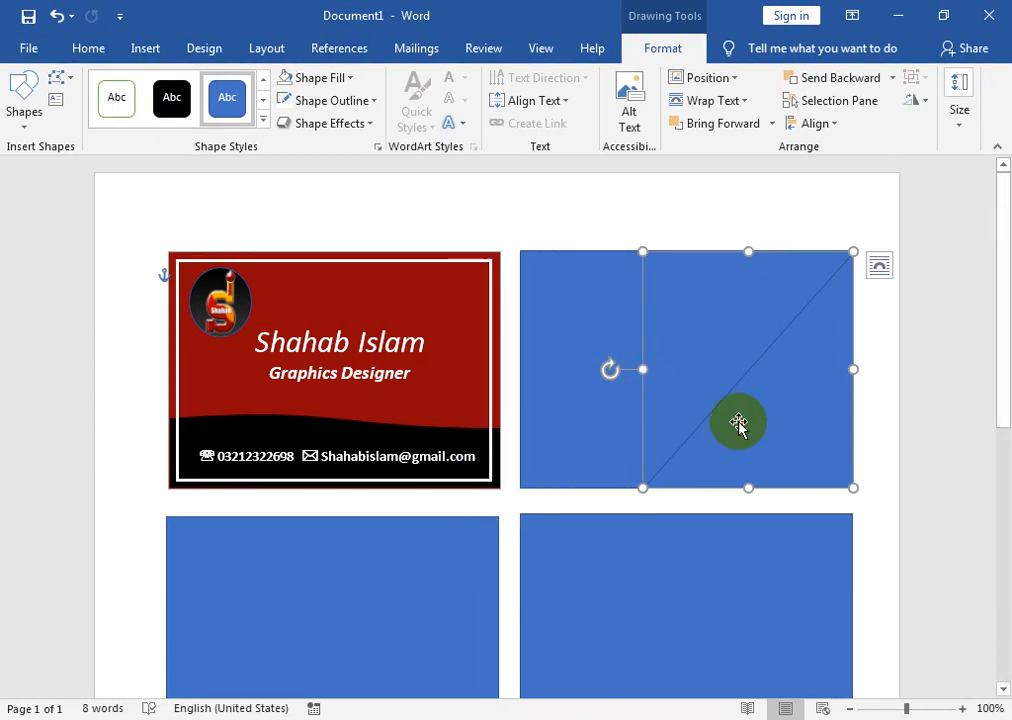
- Make the triangle solid black and fill the second card's rectangle white
{"action": "left_click", "coordinate": [186, 99]}
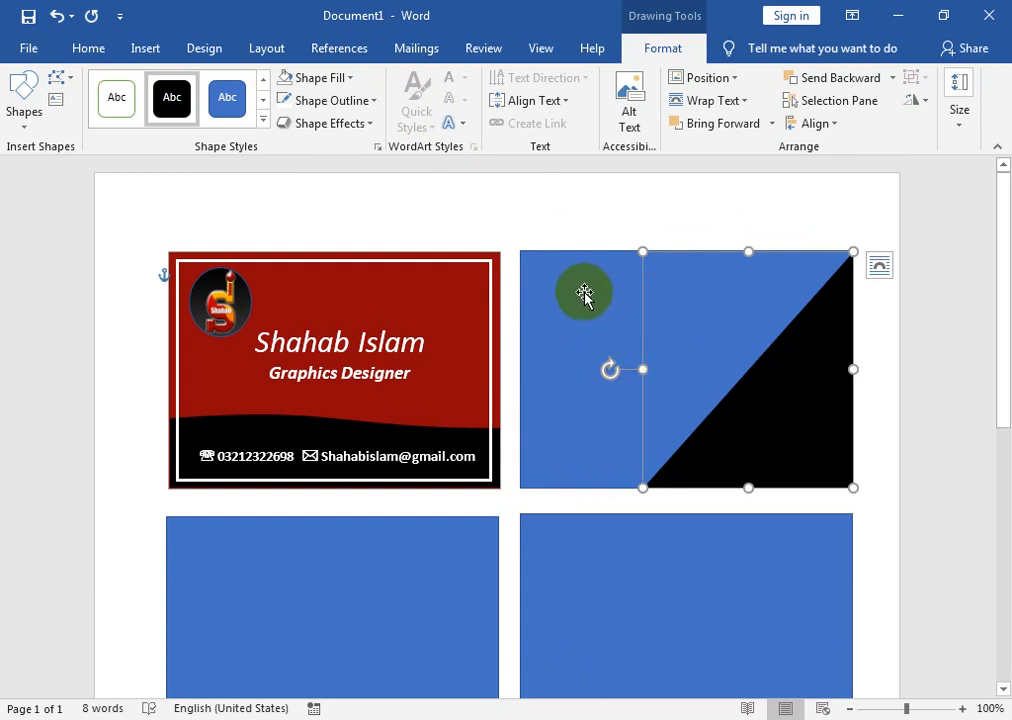
{"action": "left_click", "coordinate": [585, 295]}
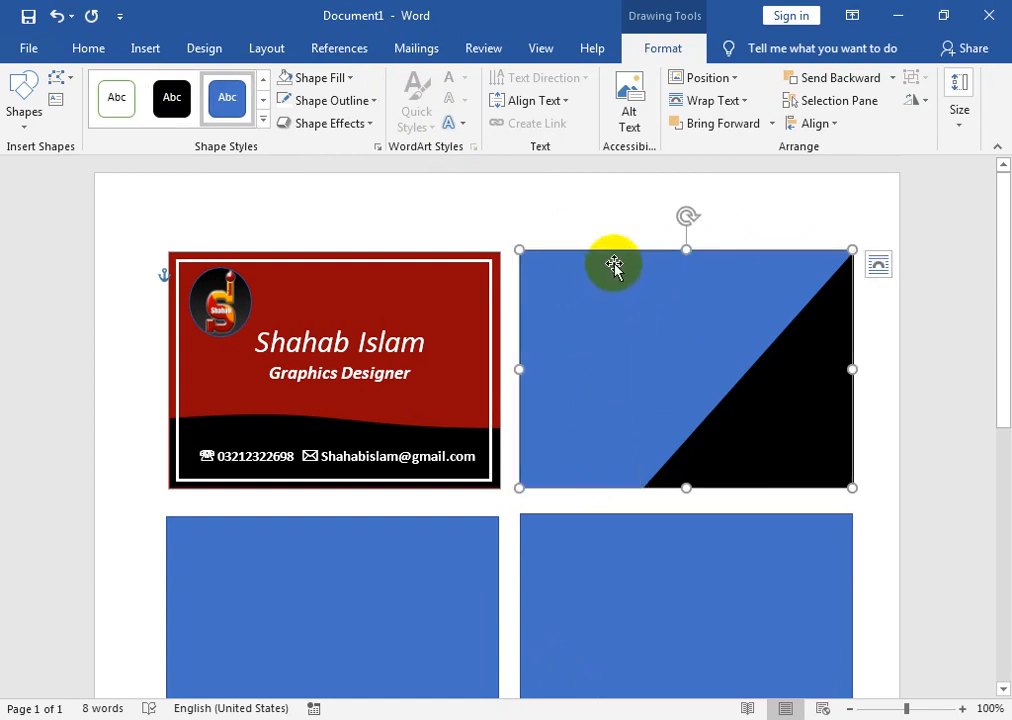
{"action": "left_click", "coordinate": [329, 84]}
{"action": "left_click", "coordinate": [289, 121]}
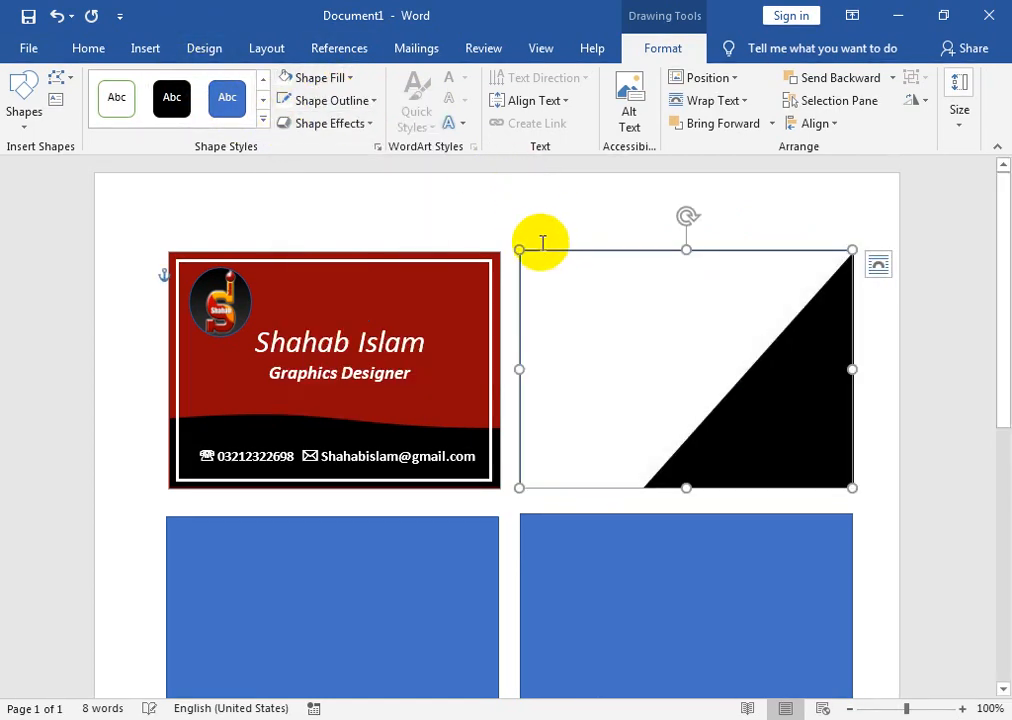
- Give the white card a black 1½ pt outline
{"action": "left_click", "coordinate": [373, 100]}
{"action": "left_click", "coordinate": [300, 142]}
{"action": "left_click", "coordinate": [364, 102]}
{"action": "mouse_move", "coordinate": [418, 362]}
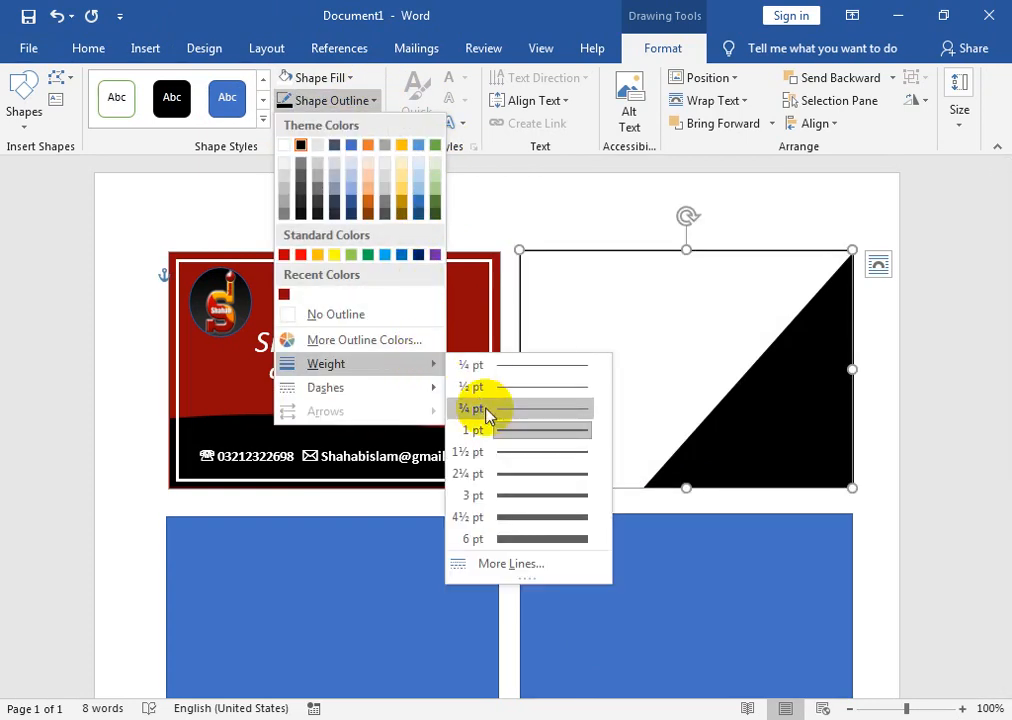
{"action": "left_click", "coordinate": [503, 460]}
- Widen the black triangle slightly to the left
{"action": "left_click", "coordinate": [775, 447]}
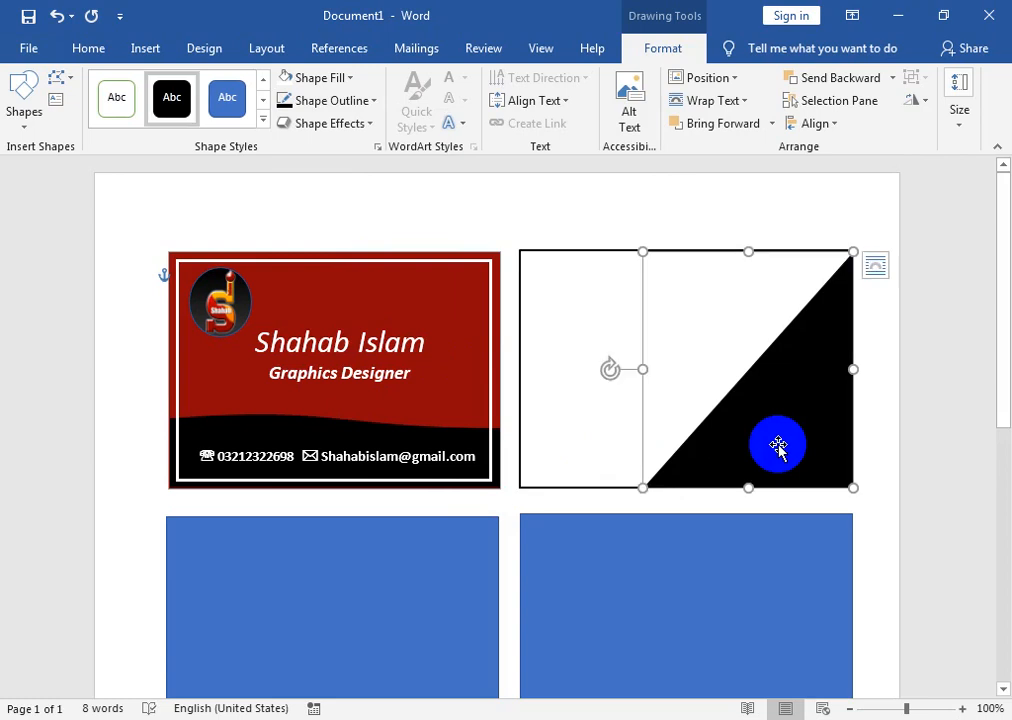
{"action": "left_click_drag", "start_coordinate": [643, 369], "coordinate": [633, 369]}
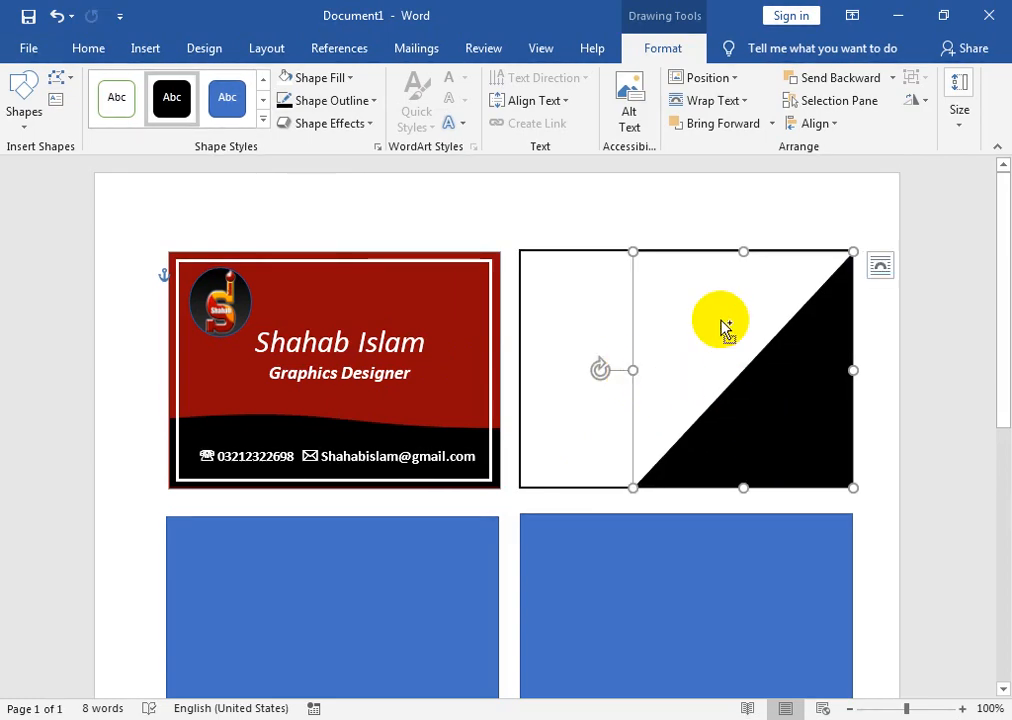
{"action": "left_click", "coordinate": [723, 432]}
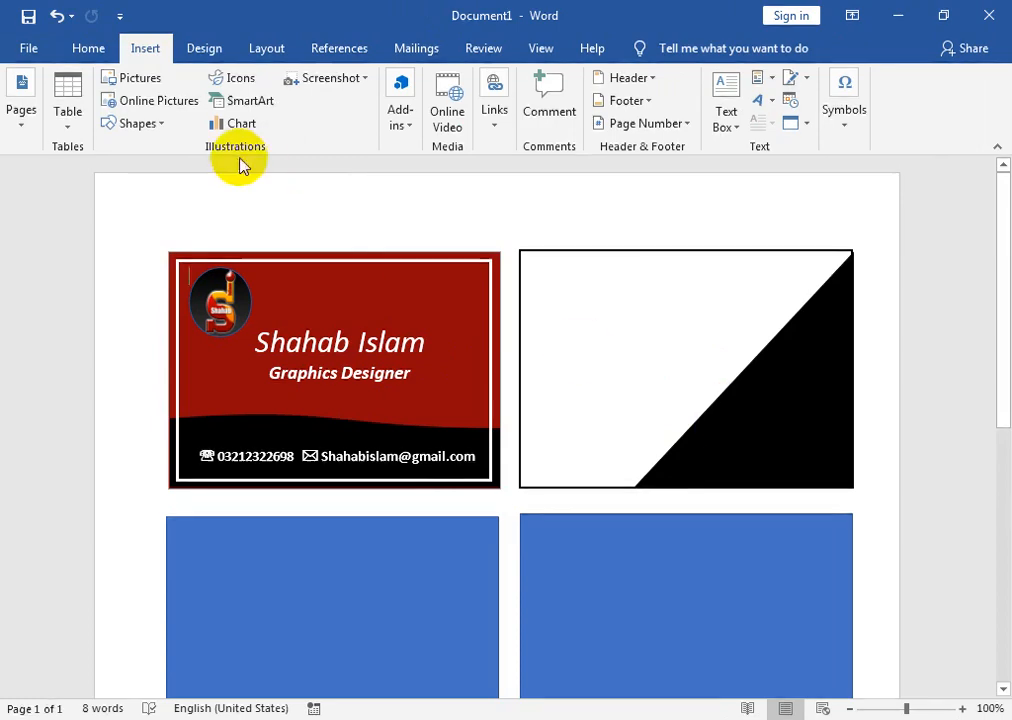
- Draw a thin Diagonal Stripe shape tilted along the black triangle's diagonal edge
{"action": "left_click", "coordinate": [160, 125]}
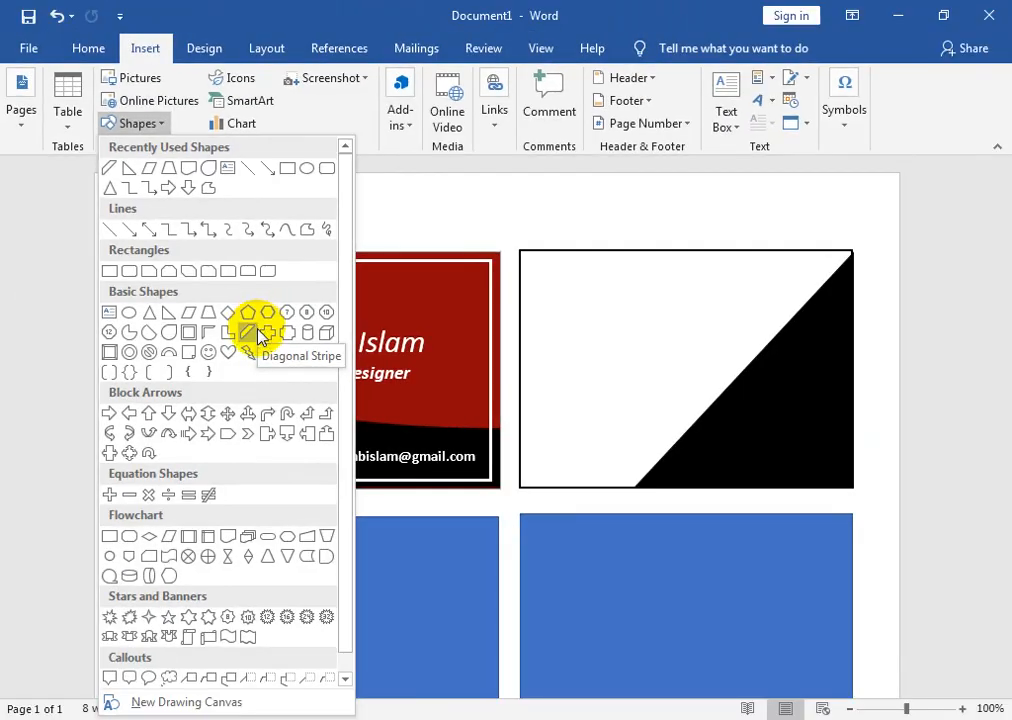
{"action": "left_click", "coordinate": [508, 366]}
{"action": "left_click_drag", "start_coordinate": [756, 323], "coordinate": [634, 467]}
{"action": "left_click_drag", "start_coordinate": [634, 397], "coordinate": [728, 353]}
{"action": "left_click_drag", "start_coordinate": [727, 285], "coordinate": [734, 282]}
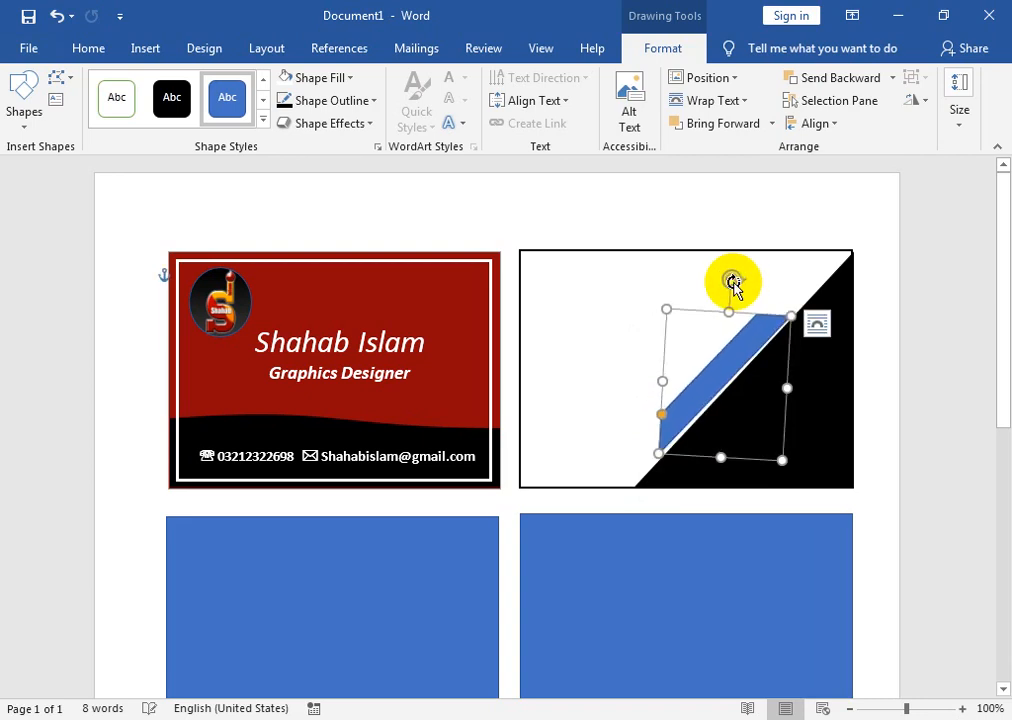
{"action": "key", "text": "ctrl+Right"}
{"action": "key", "text": "ctrl+Right"}
{"action": "key", "text": "ctrl+Down"}
{"action": "key", "text": "ctrl+Down"}
{"action": "key", "text": "ctrl+Down"}
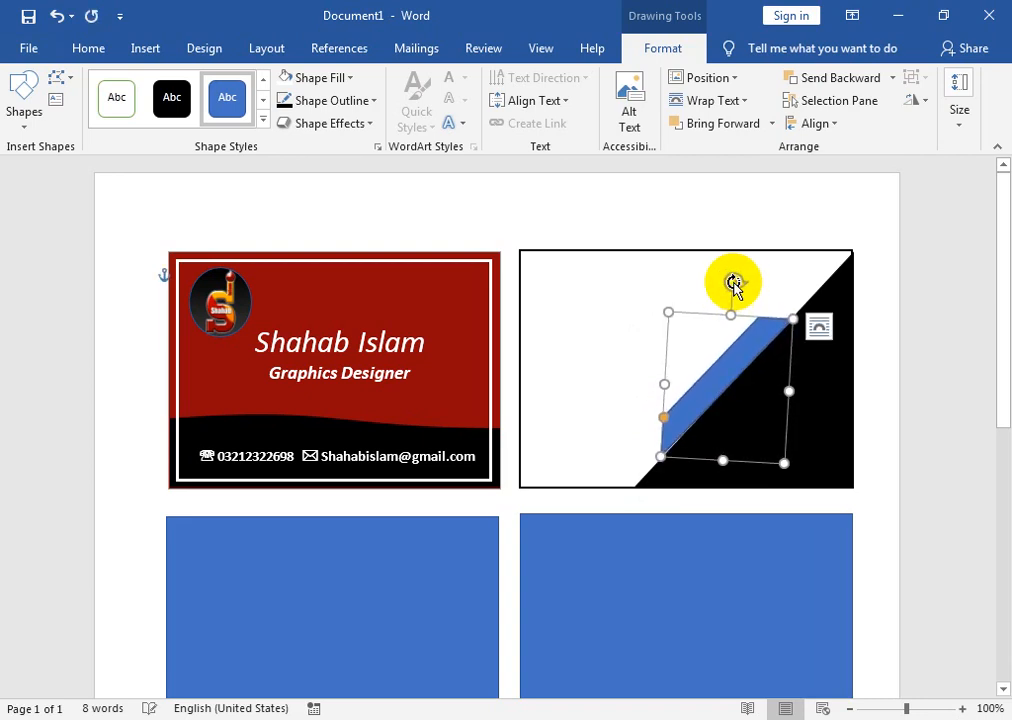
{"action": "left_click_drag", "start_coordinate": [730, 280], "coordinate": [734, 281]}
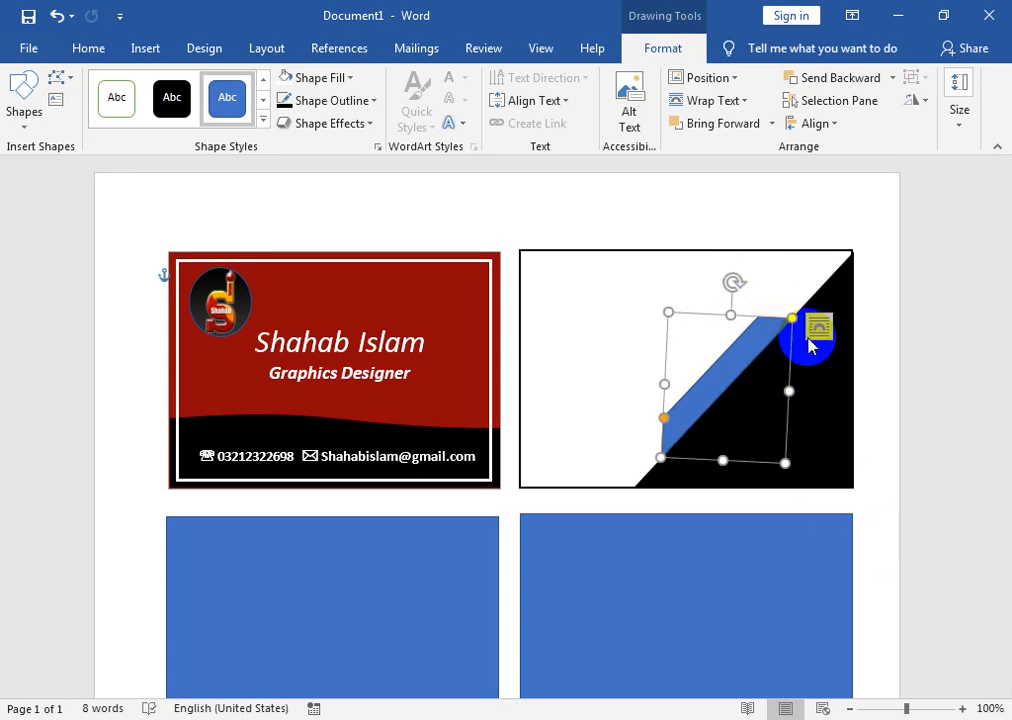
- Fill the stripe with dark red
{"action": "left_click", "coordinate": [300, 77]}
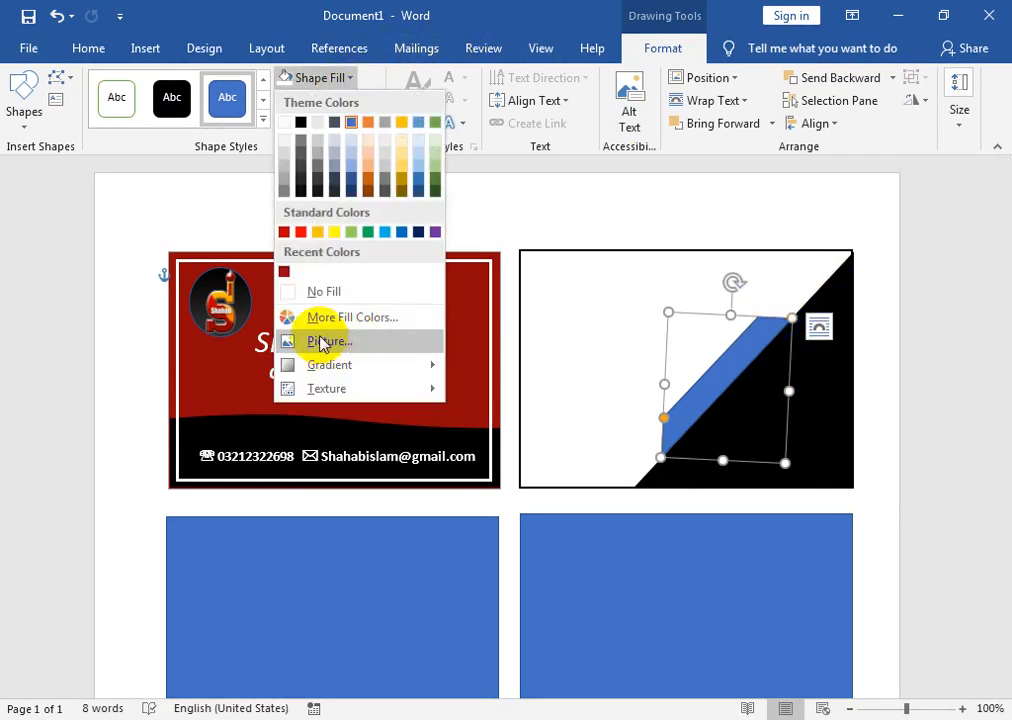
{"action": "left_click", "coordinate": [285, 272]}
{"action": "left_click", "coordinate": [830, 435]}
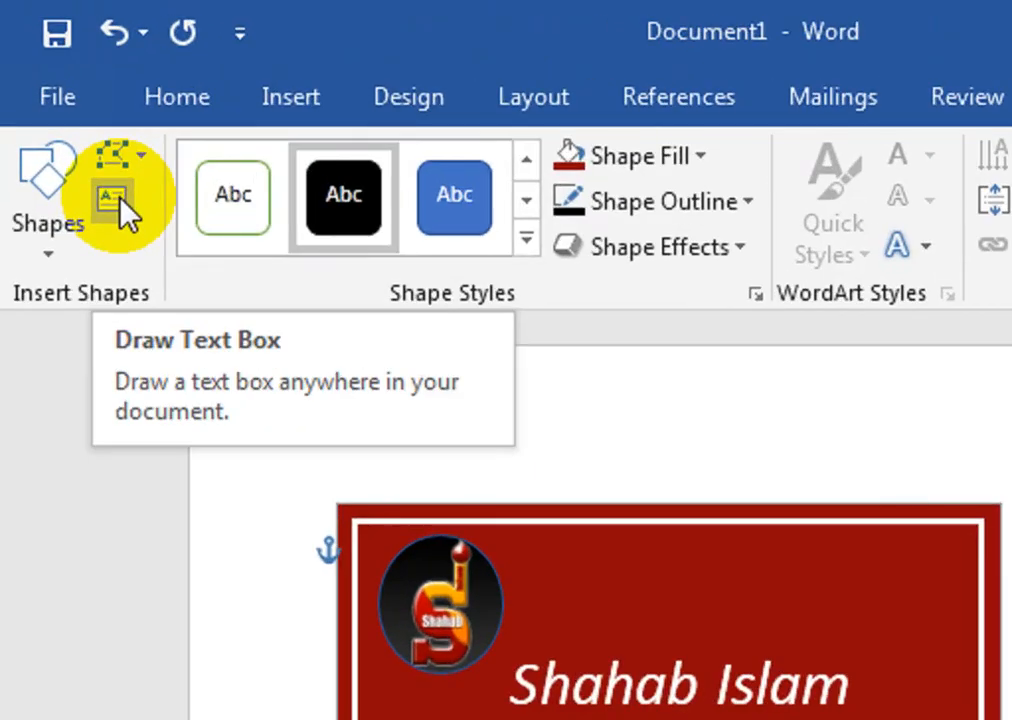
- Draw a text box on the black triangle and type the cardholder's name and 'Graphics Designer'
{"action": "left_click", "coordinate": [58, 102]}
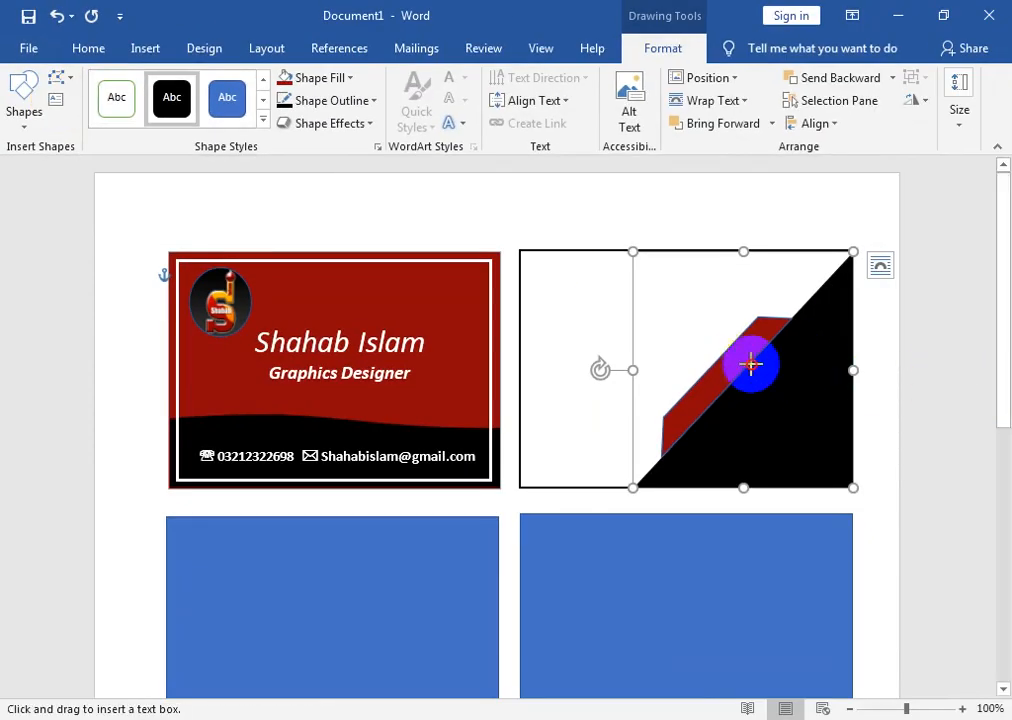
{"action": "left_click_drag", "start_coordinate": [737, 359], "coordinate": [849, 401]}
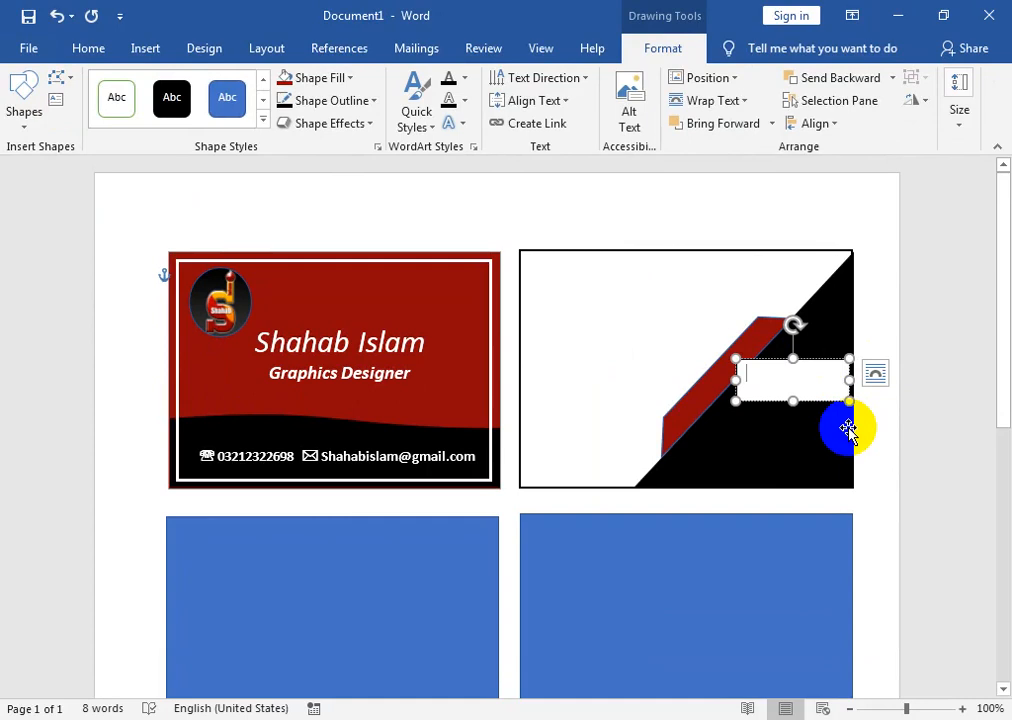
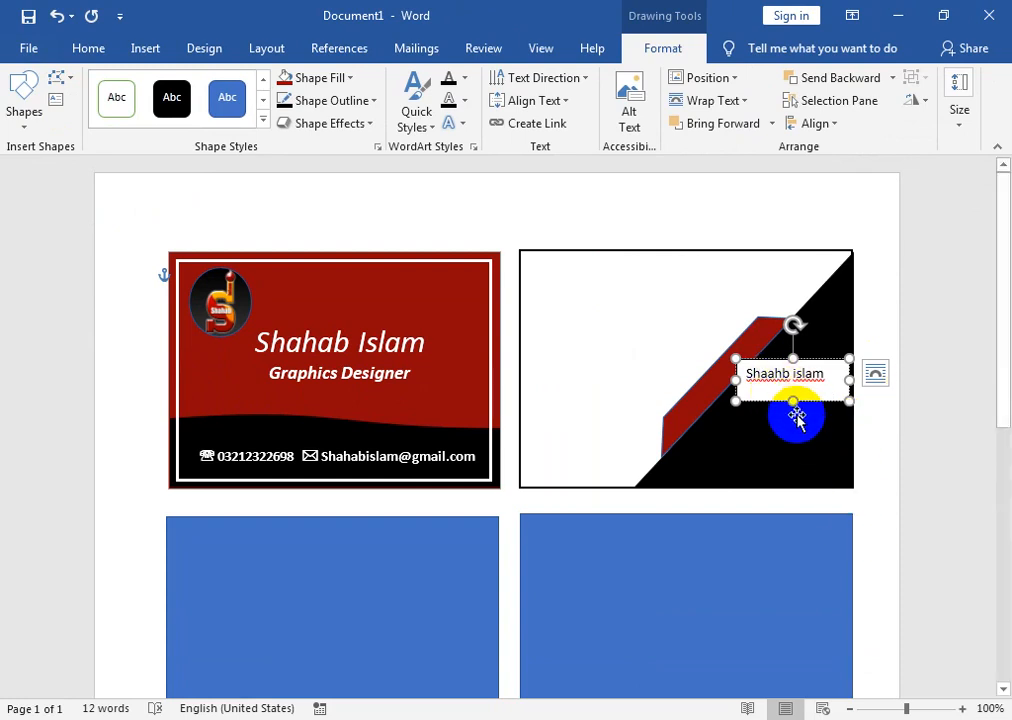
{"action": "left_click_drag", "start_coordinate": [795, 401], "coordinate": [793, 437]}
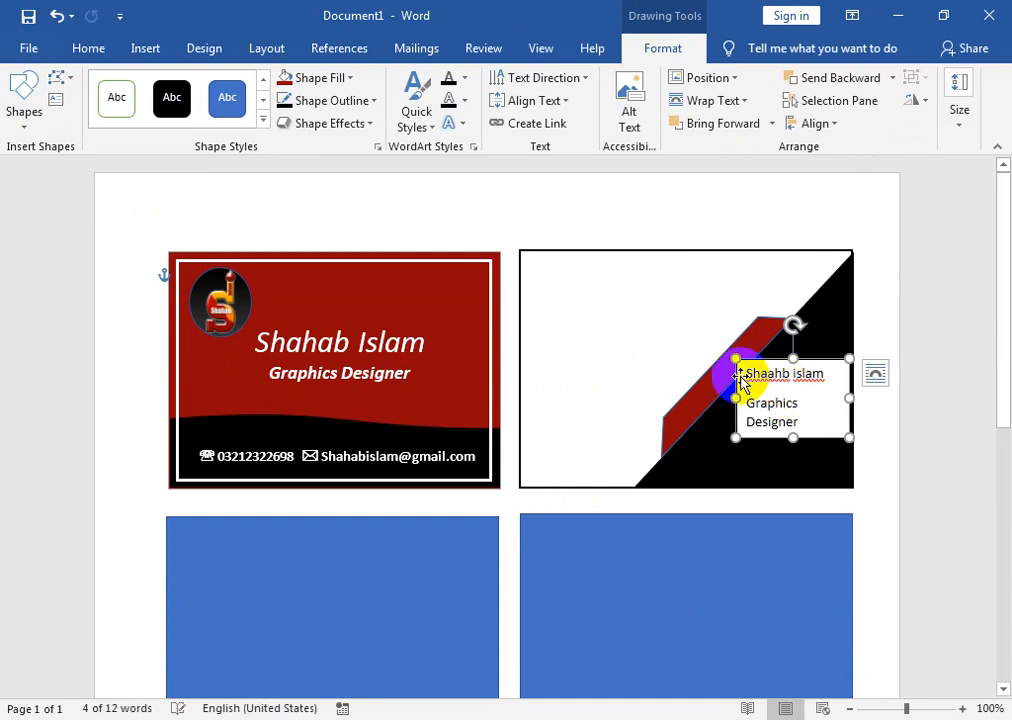
- Shrink the text, apply No Spacing, and widen the box so the title fits one line
{"action": "left_click_drag", "start_coordinate": [745, 373], "coordinate": [802, 418]}
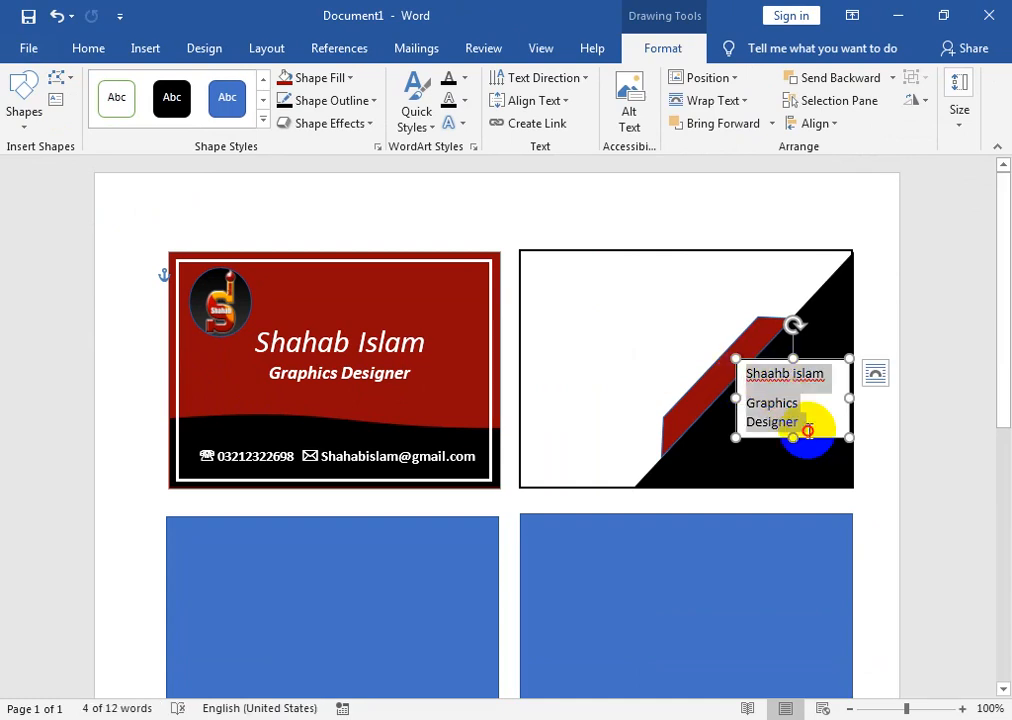
{"action": "left_click", "coordinate": [86, 49]}
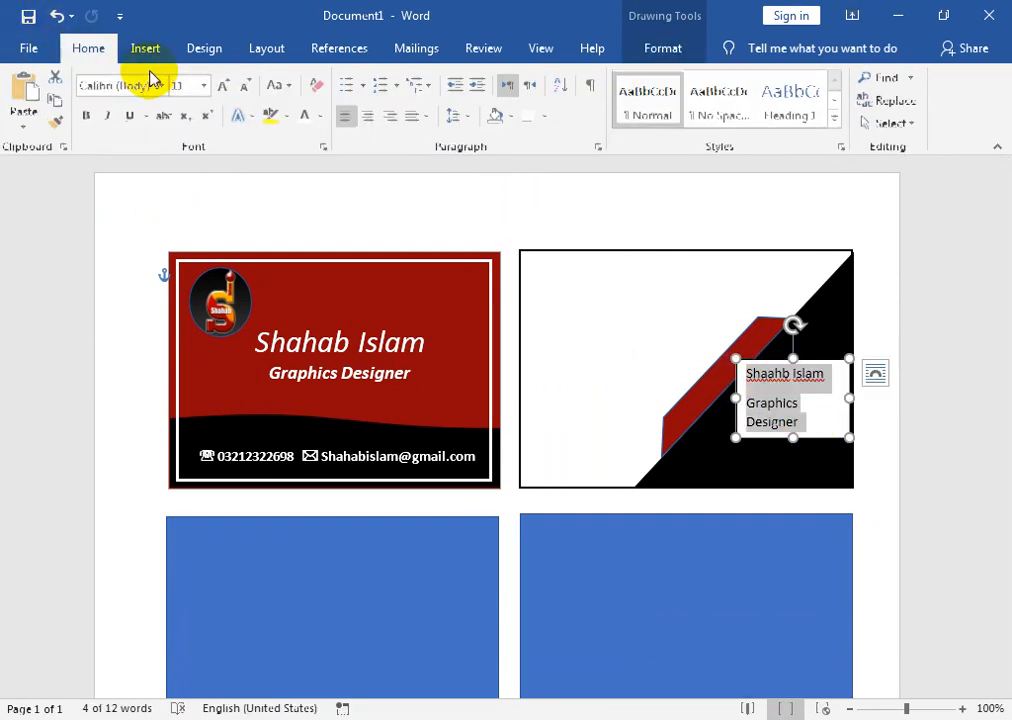
{"action": "left_click", "coordinate": [243, 88]}
{"action": "left_click", "coordinate": [734, 99]}
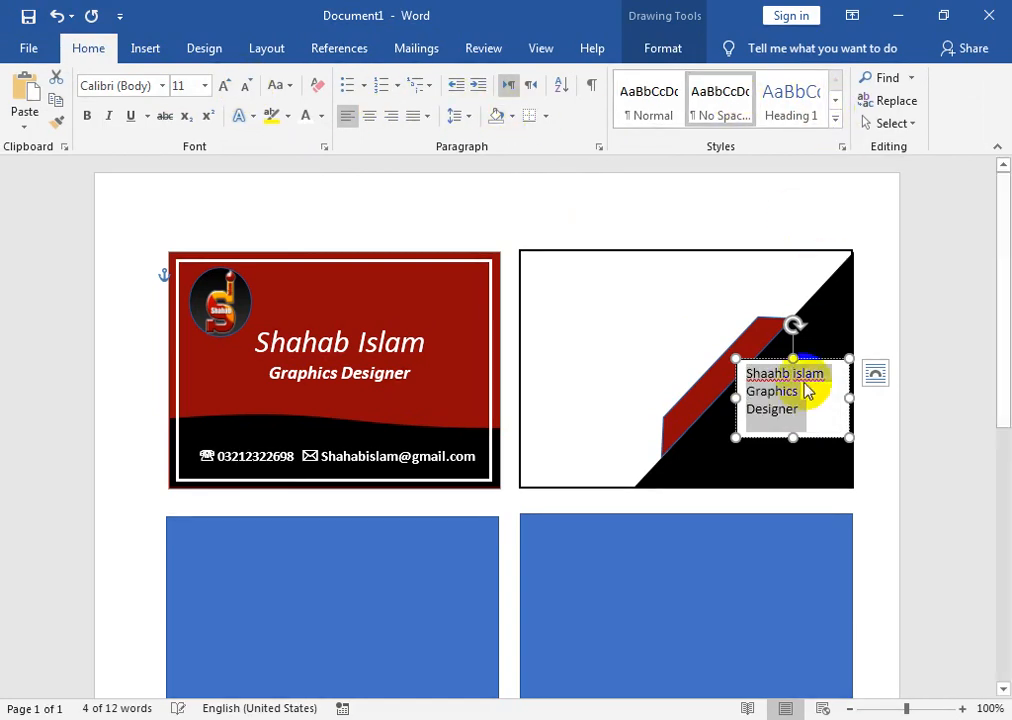
{"action": "left_click_drag", "start_coordinate": [848, 399], "coordinate": [884, 397]}
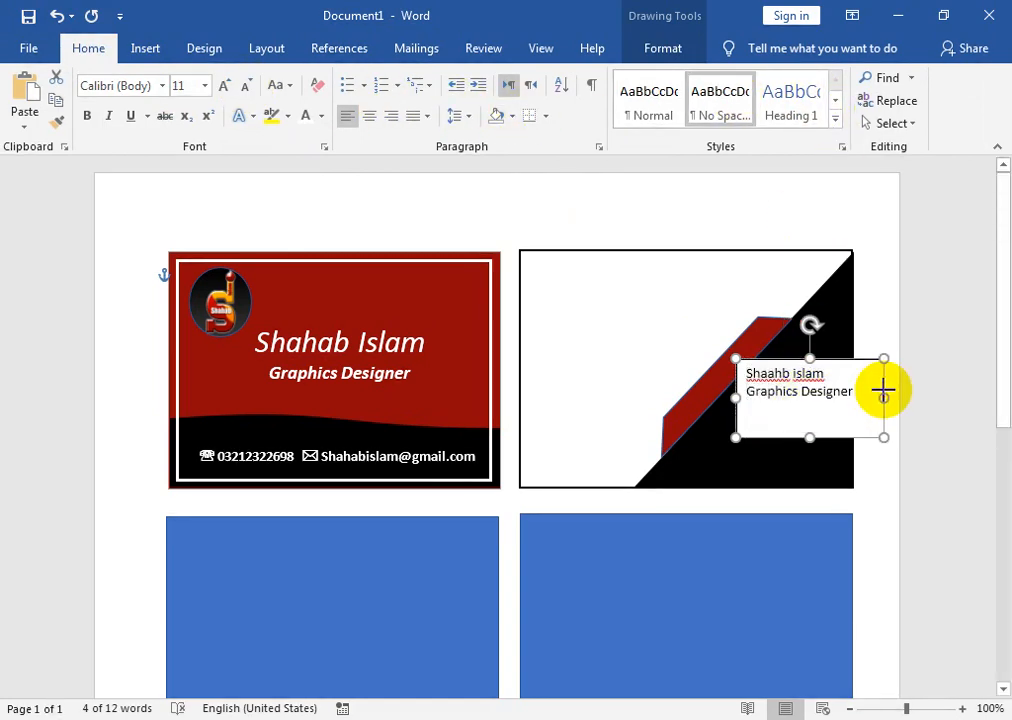
{"action": "left_click_drag", "start_coordinate": [781, 357], "coordinate": [763, 384]}
- Enlarge the name line, centre and bold 'Graphics Designer', and lower the box slightly
{"action": "left_click", "coordinate": [778, 380]}
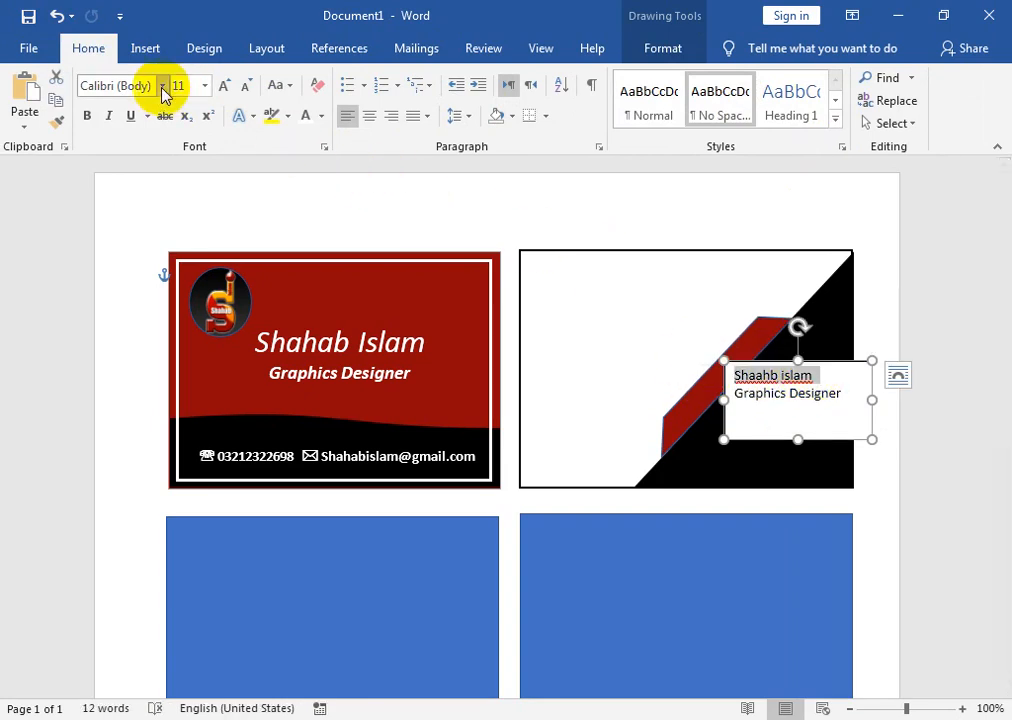
{"action": "left_click", "coordinate": [227, 88]}
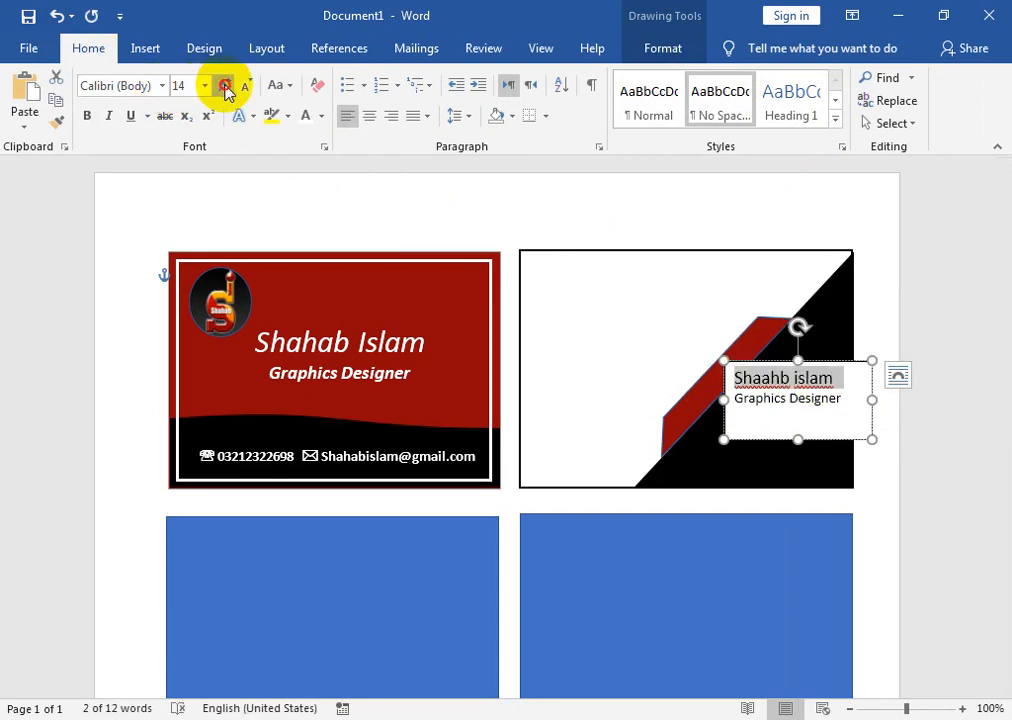
{"action": "left_click", "coordinate": [227, 88]}
{"action": "left_click_drag", "start_coordinate": [841, 402], "coordinate": [734, 402]}
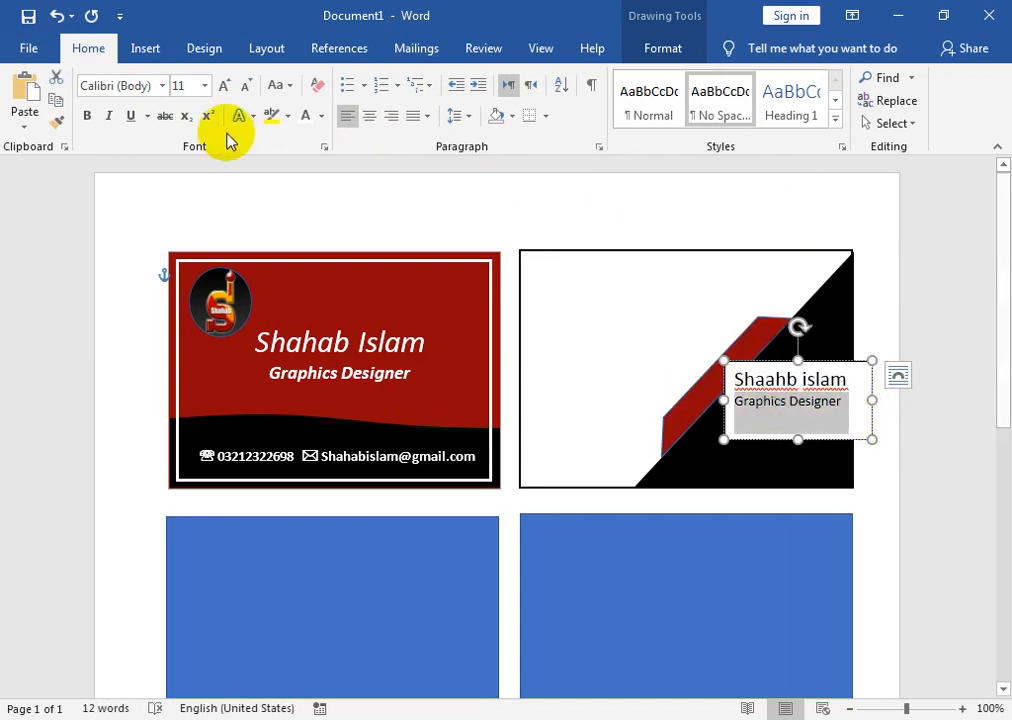
{"action": "left_click", "coordinate": [370, 117]}
{"action": "left_click", "coordinate": [86, 116]}
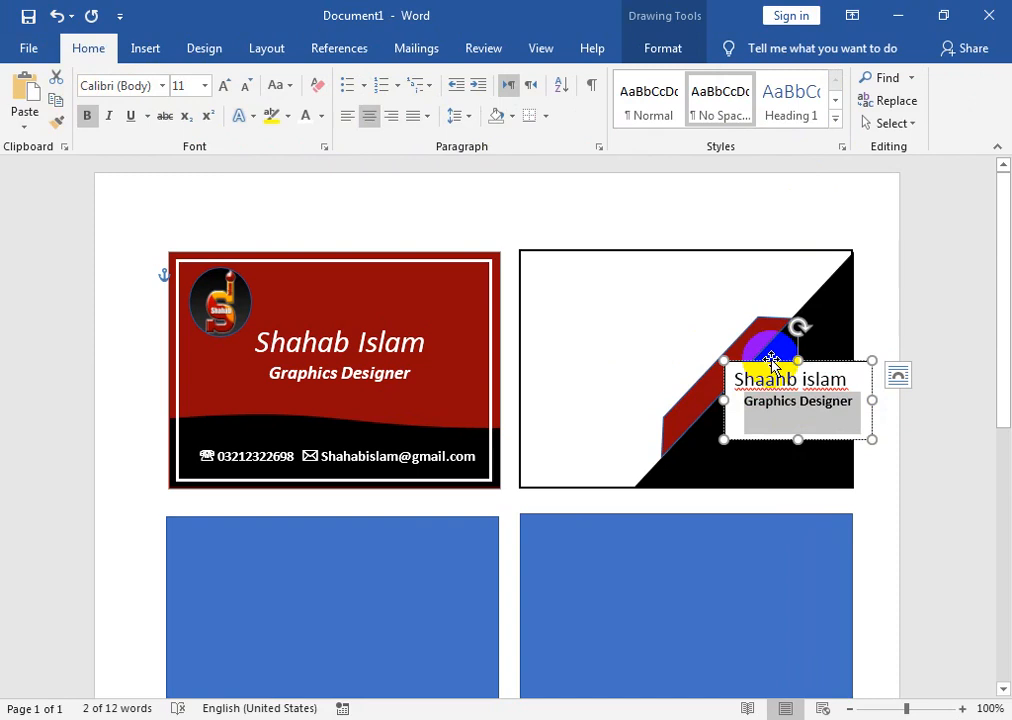
{"action": "left_click_drag", "start_coordinate": [771, 362], "coordinate": [769, 377]}
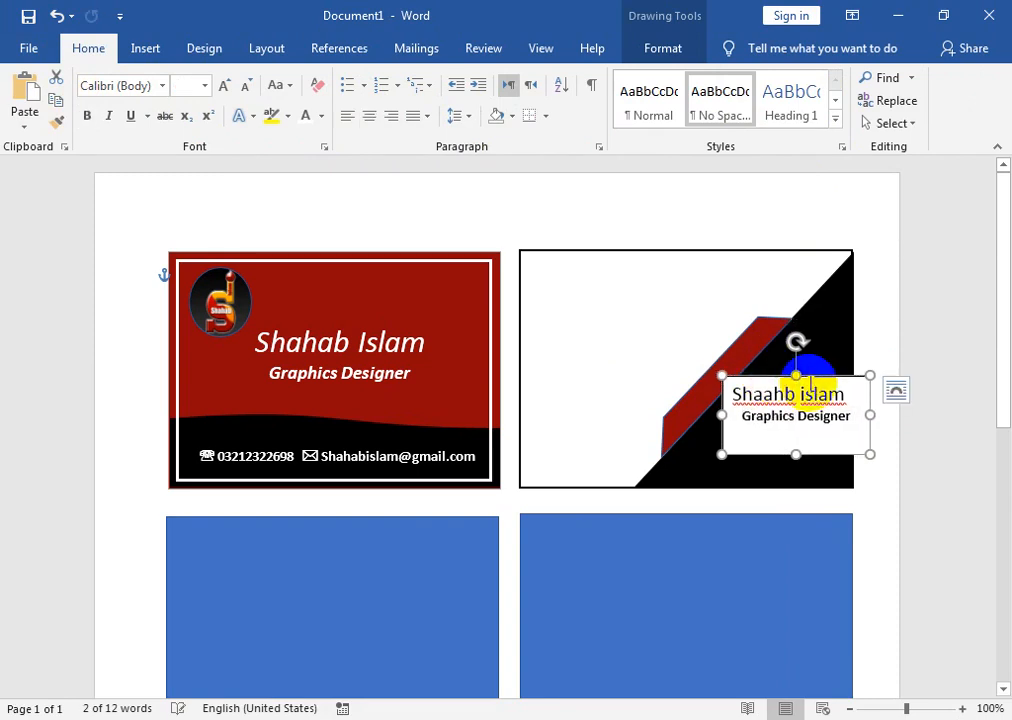
{"action": "left_click", "coordinate": [651, 52]}
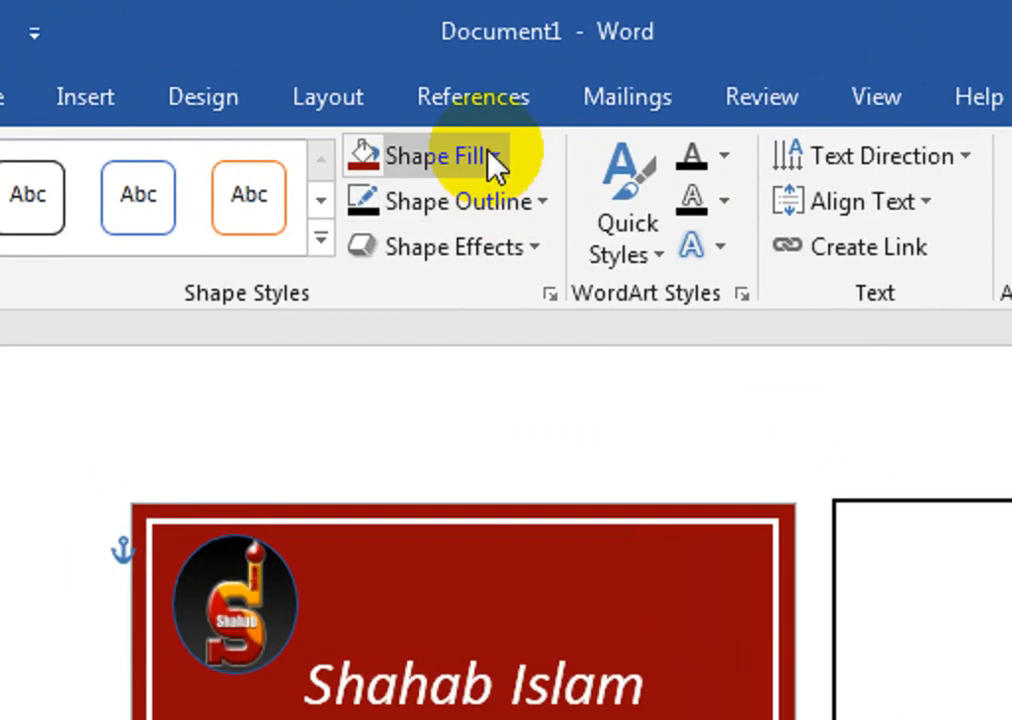
- Set the text box to No Fill and No Outline
{"action": "left_click", "coordinate": [348, 79]}
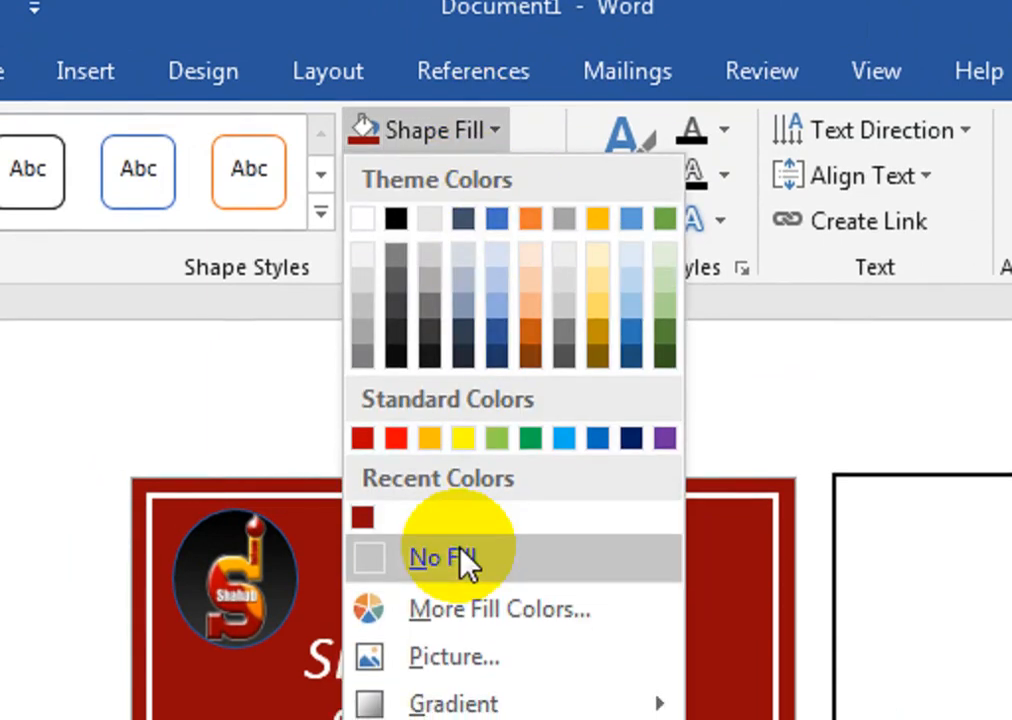
{"action": "left_click", "coordinate": [460, 584]}
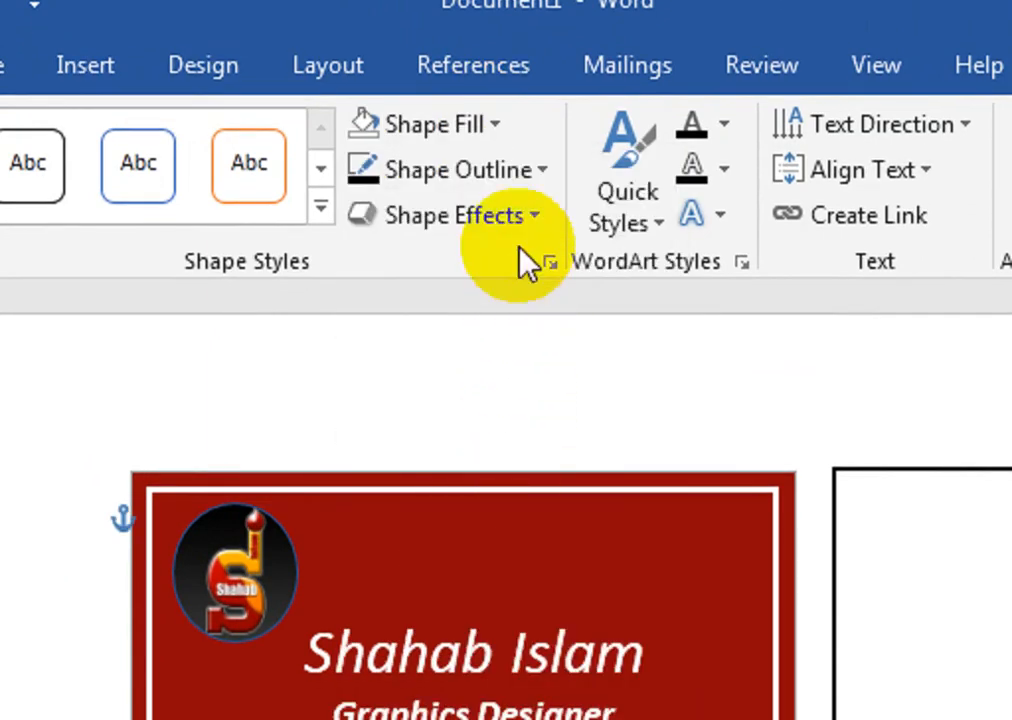
{"action": "left_click", "coordinate": [508, 172]}
{"action": "left_click", "coordinate": [421, 545]}
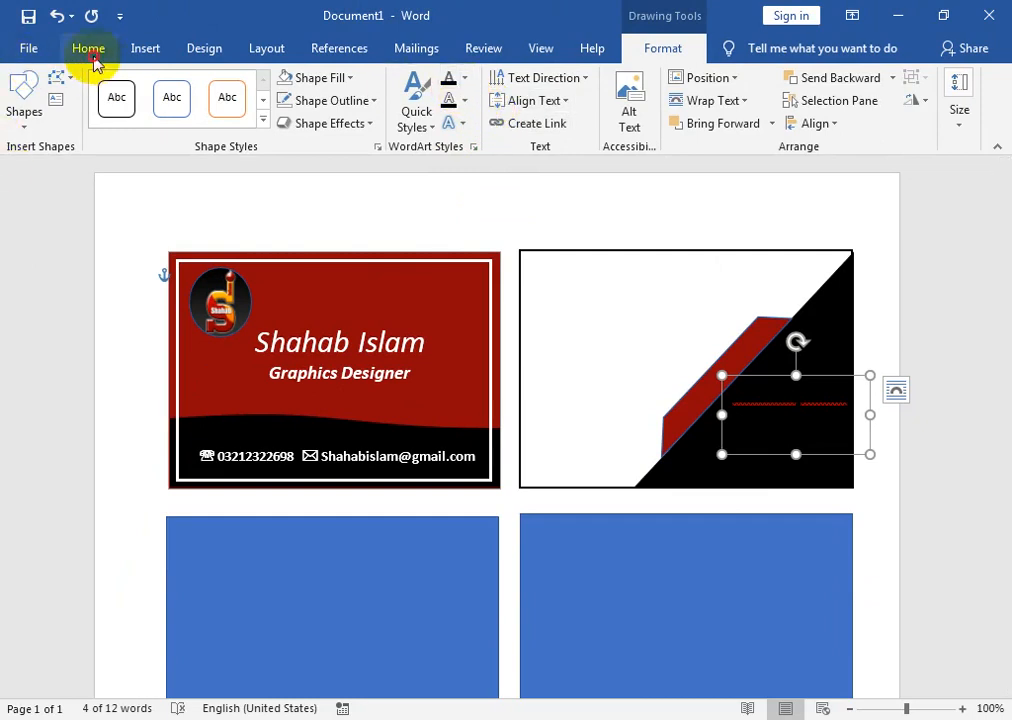
- Turn the text white, delete the extra letter in the name, and nudge the box left
{"action": "left_click", "coordinate": [88, 49]}
{"action": "left_click", "coordinate": [803, 406]}
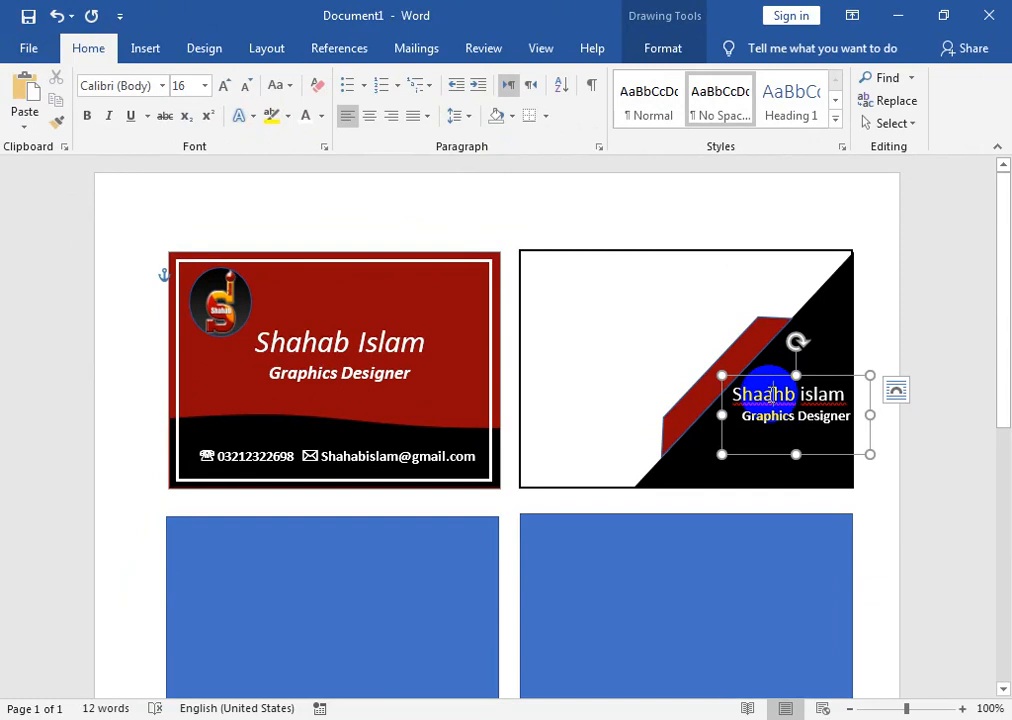
{"action": "left_click", "coordinate": [770, 394]}
{"action": "key", "text": "BackSpace"}
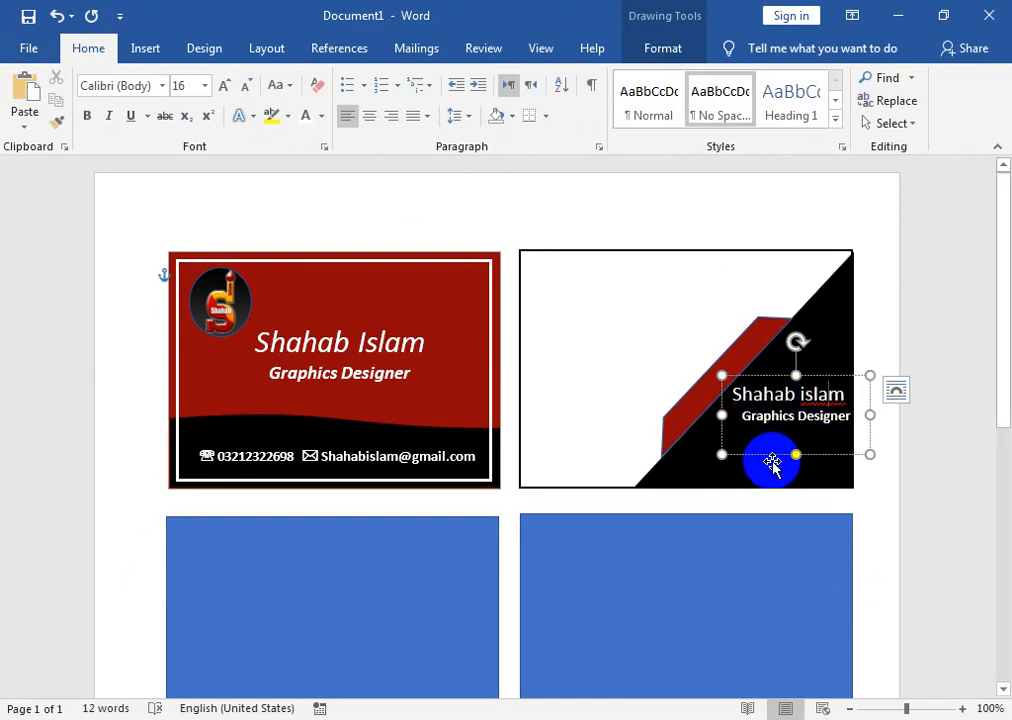
{"action": "left_click_drag", "start_coordinate": [770, 457], "coordinate": [766, 461]}
{"action": "left_click", "coordinate": [586, 297]}
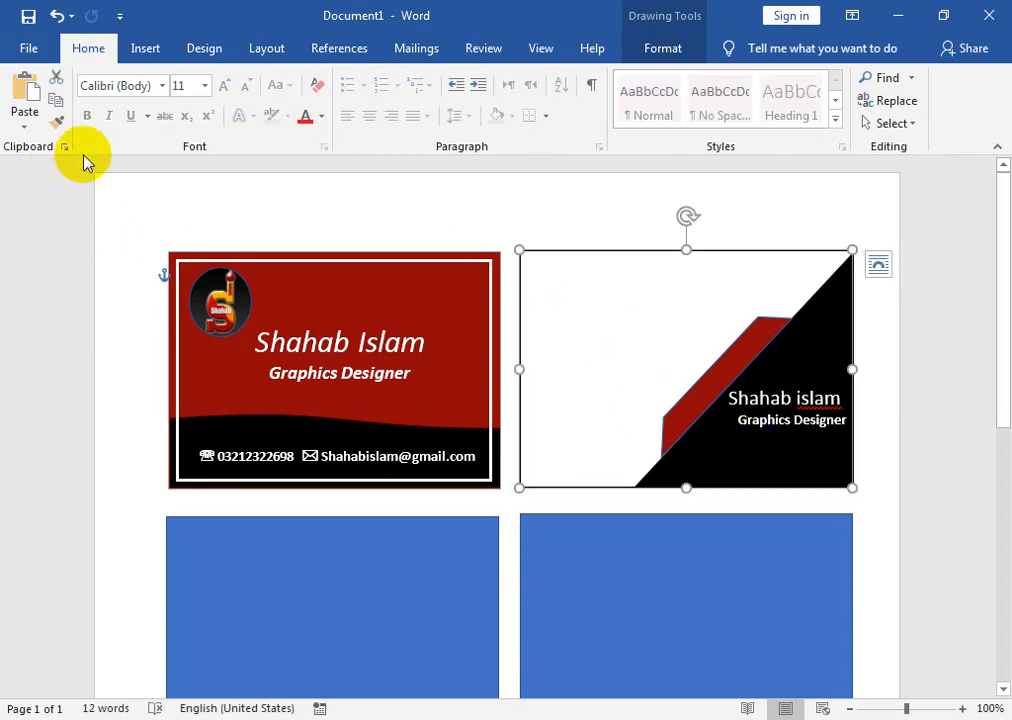
- Draw a new text box in the card's white upper-left area and type the name
{"action": "left_click", "coordinate": [655, 50]}
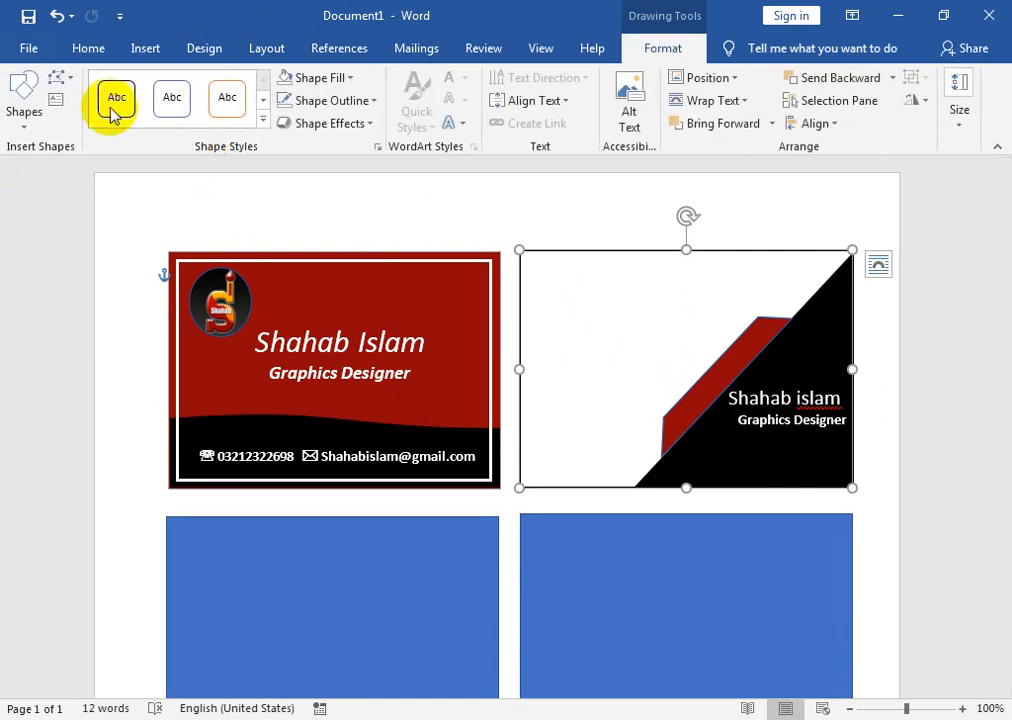
{"action": "left_click", "coordinate": [57, 101]}
{"action": "left_click_drag", "start_coordinate": [544, 311], "coordinate": [631, 377]}
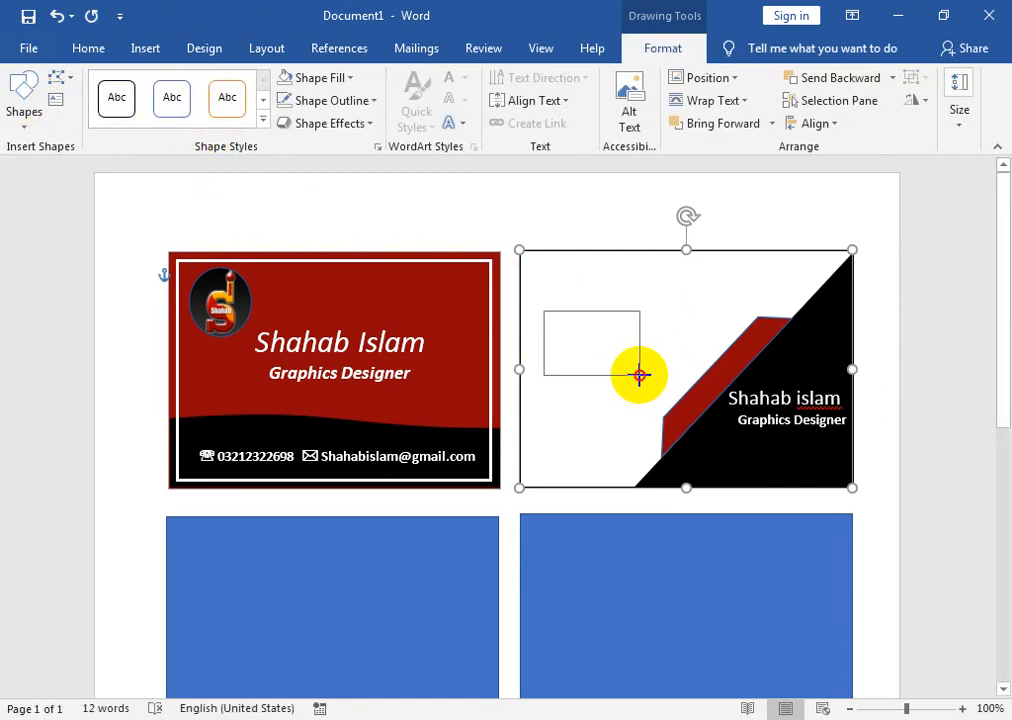
{"action": "left_click_drag", "start_coordinate": [652, 384], "coordinate": [652, 384]}
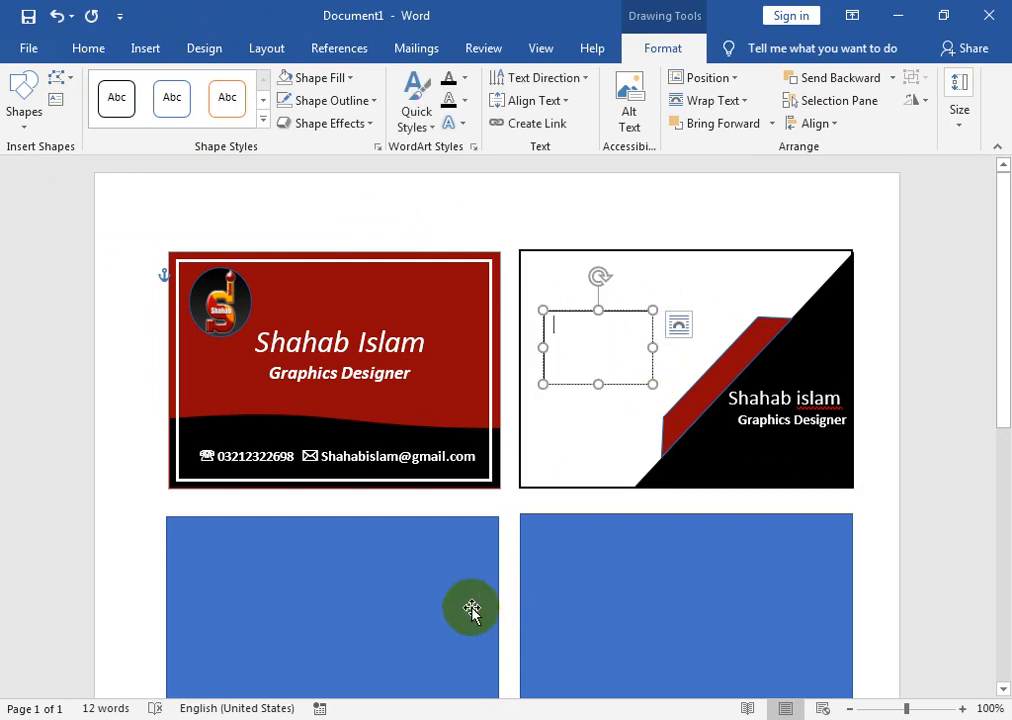
{"action": "key", "text": "ctrl"}
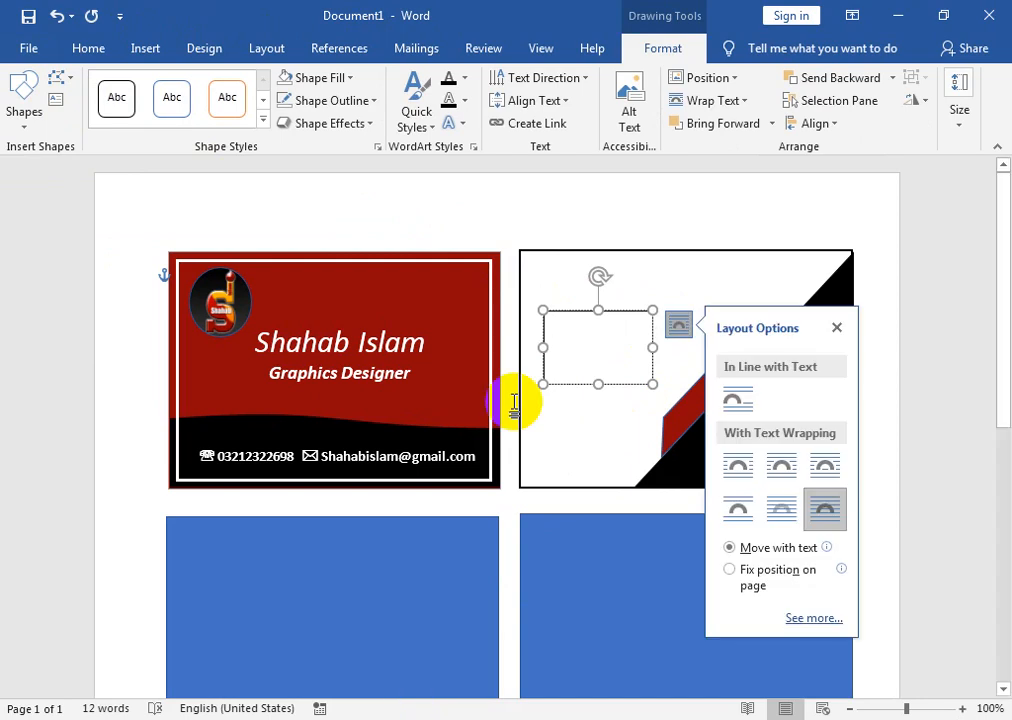
{"action": "left_click", "coordinate": [577, 353]}
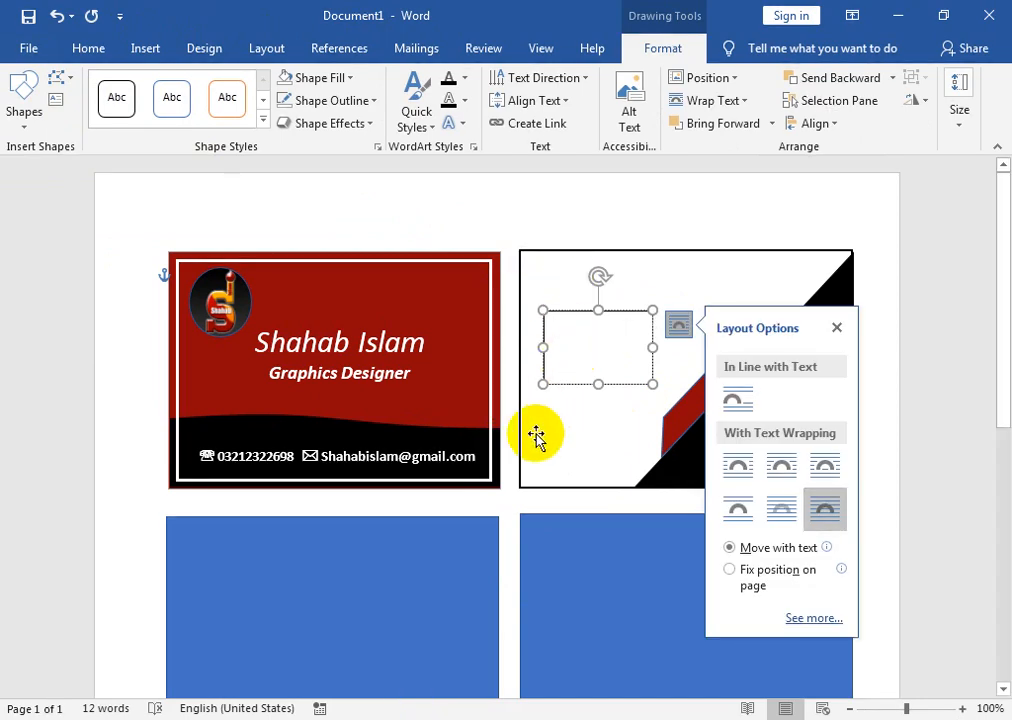
{"action": "type", "text": "Brad Name"}
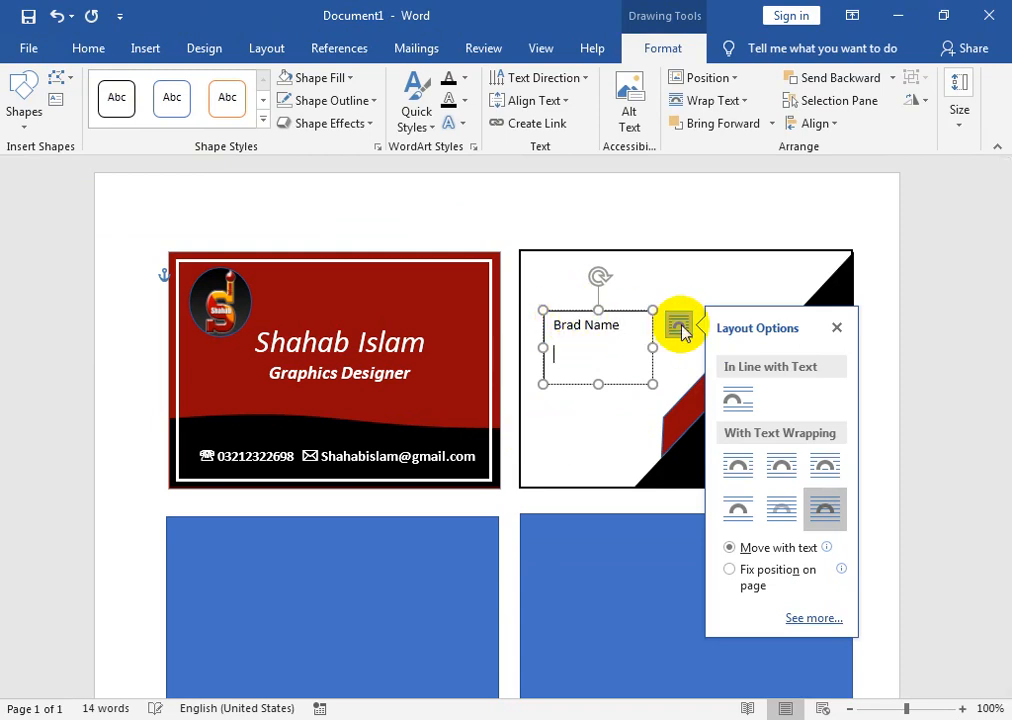
- Resize the name box to one line and make the name bold 16 pt
{"action": "left_click_drag", "start_coordinate": [599, 303], "coordinate": [599, 330]}
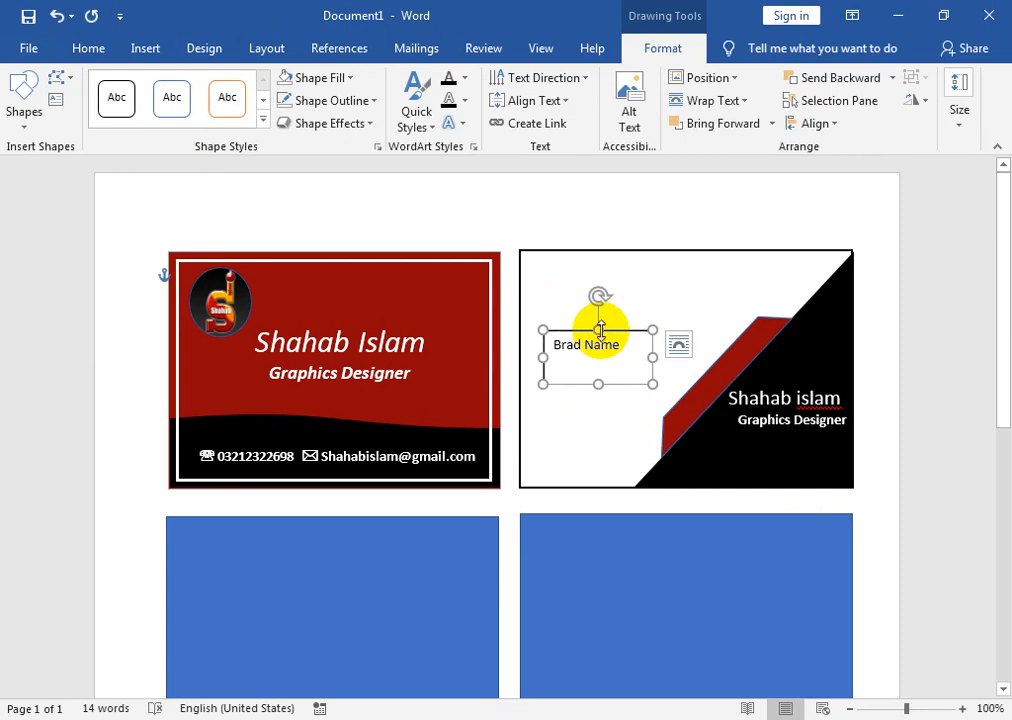
{"action": "left_click", "coordinate": [86, 48]}
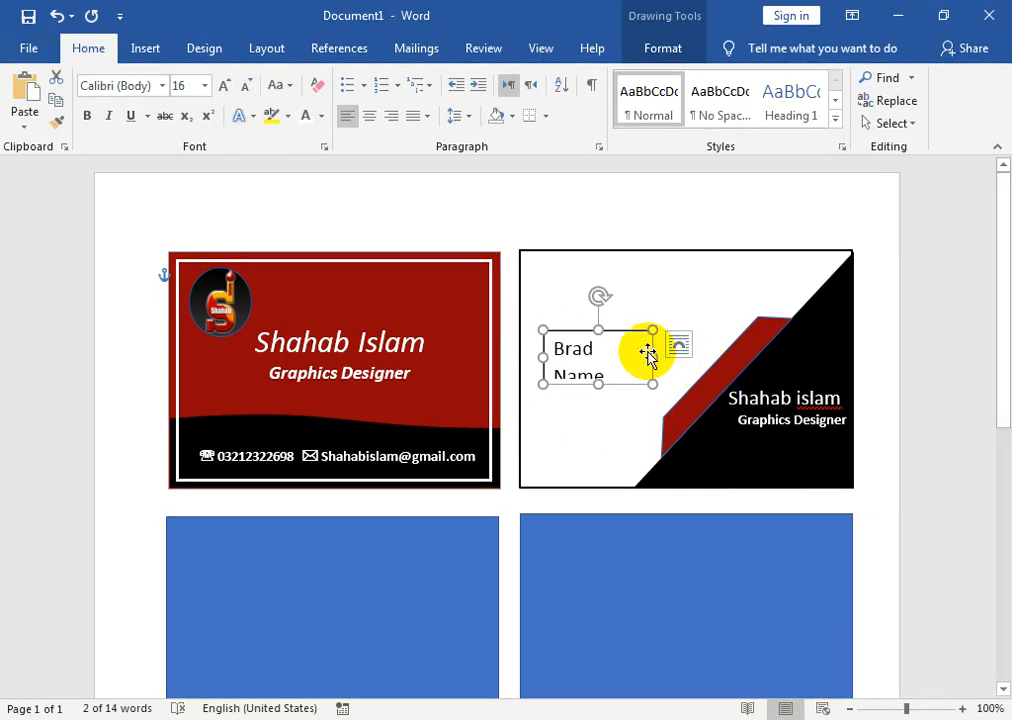
{"action": "left_click_drag", "start_coordinate": [672, 357], "coordinate": [685, 356]}
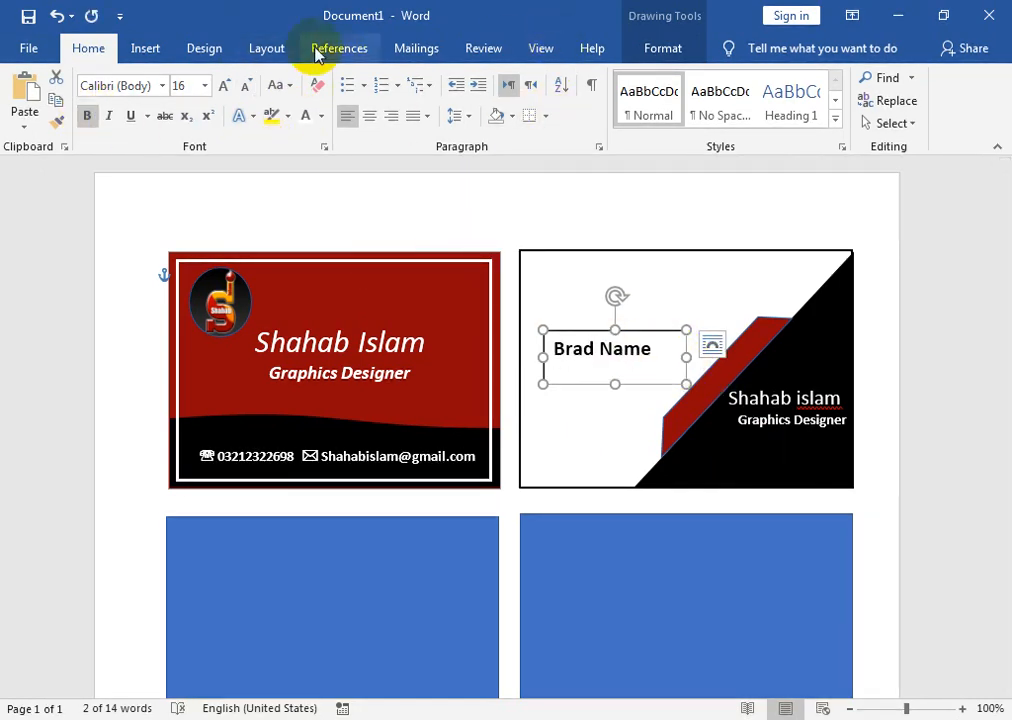
{"action": "left_click", "coordinate": [145, 48]}
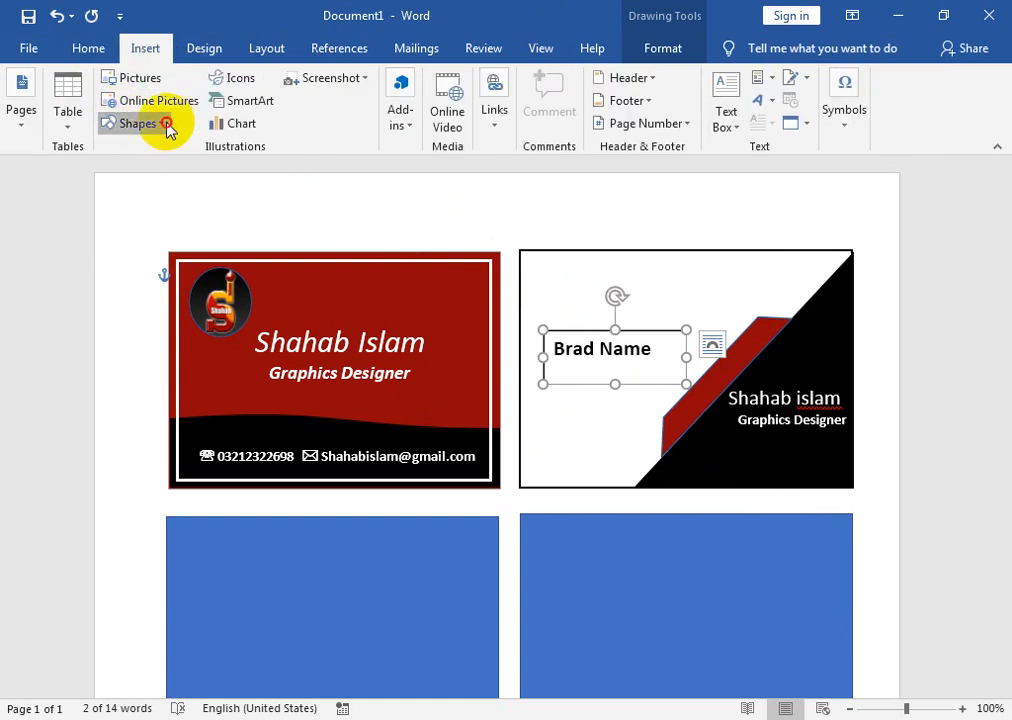
- Draw a small octagon above the name text
{"action": "left_click", "coordinate": [137, 123]}
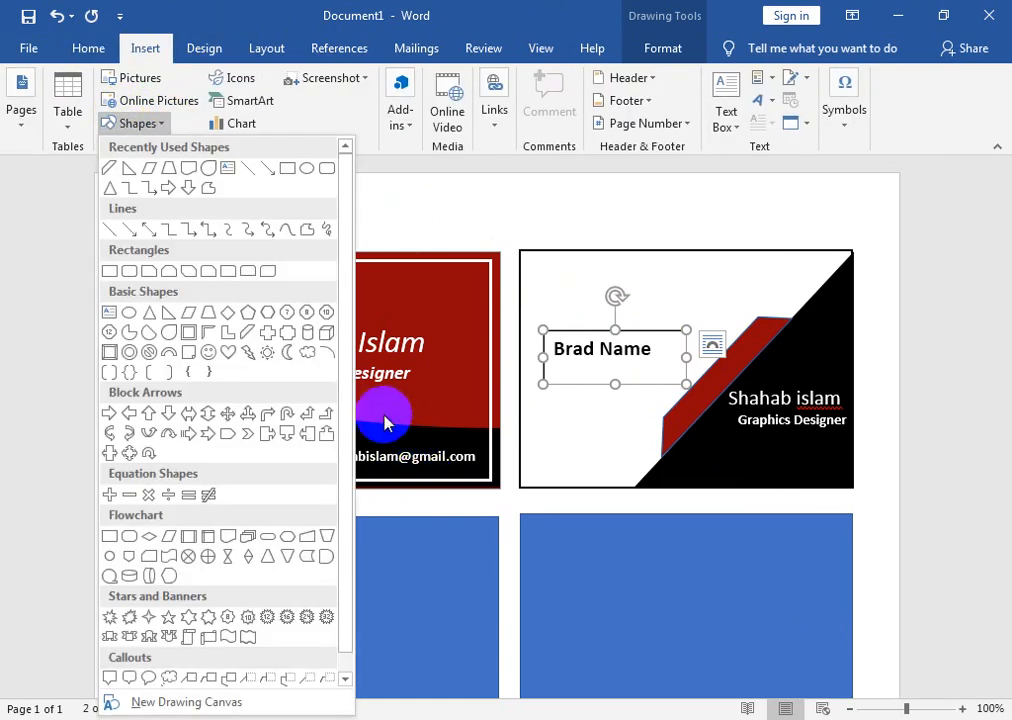
{"action": "left_click", "coordinate": [313, 320]}
{"action": "left_click_drag", "start_coordinate": [562, 284], "coordinate": [601, 322]}
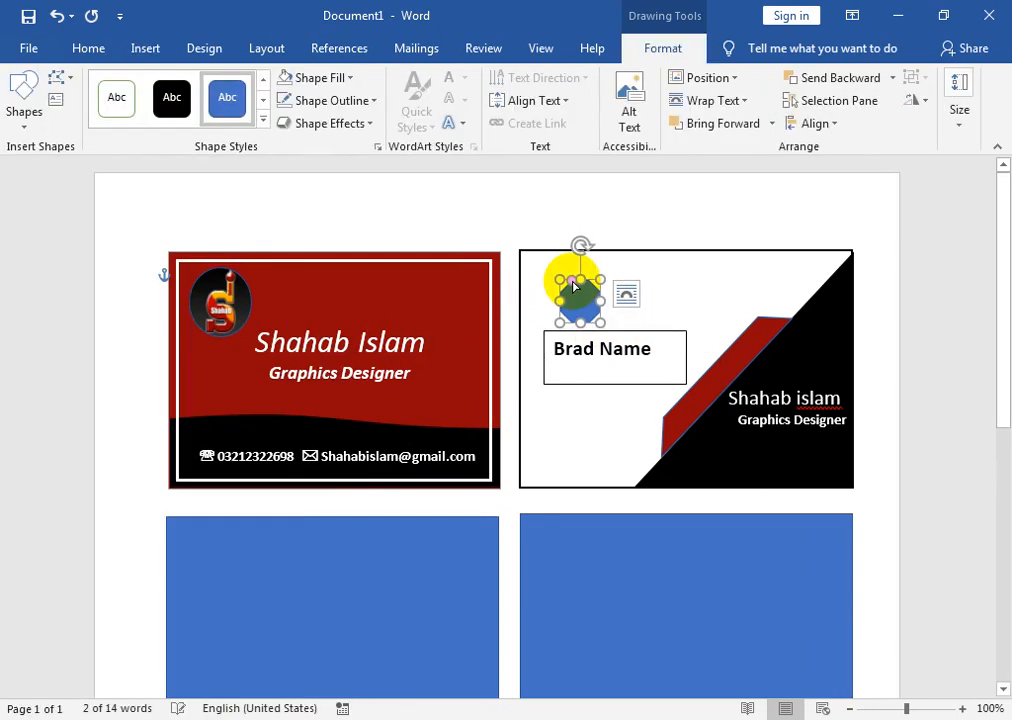
{"action": "left_click_drag", "start_coordinate": [567, 282], "coordinate": [576, 289]}
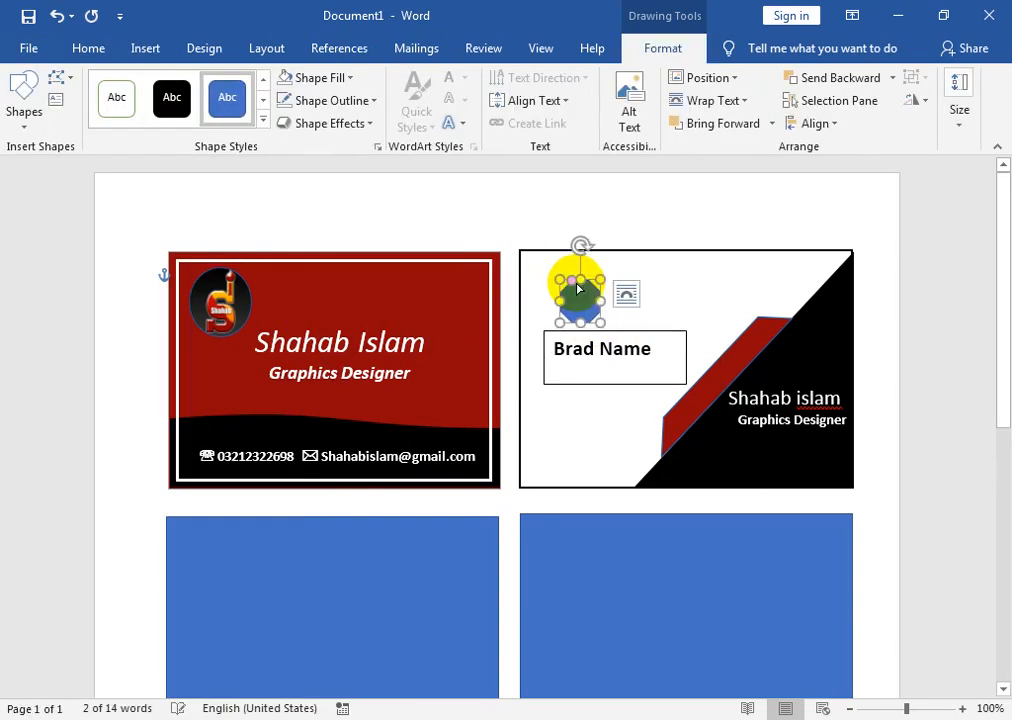
- Make the octagon hollow with a 1½ pt black outline
{"action": "left_click", "coordinate": [349, 79]}
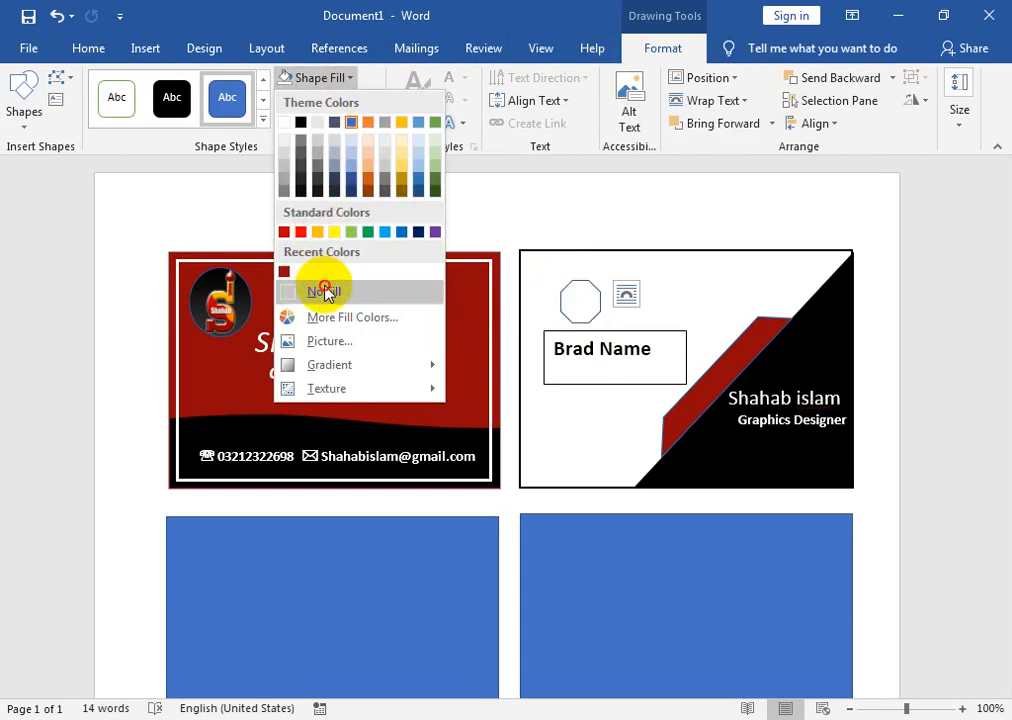
{"action": "left_click", "coordinate": [326, 290]}
{"action": "left_click", "coordinate": [331, 100]}
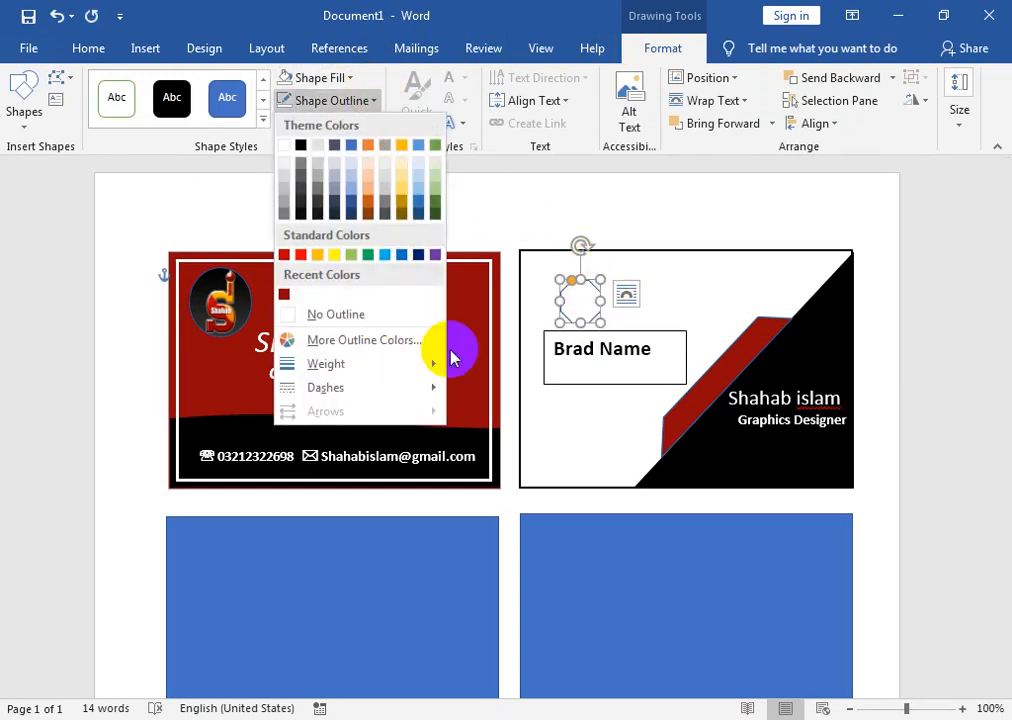
{"action": "mouse_move", "coordinate": [434, 365]}
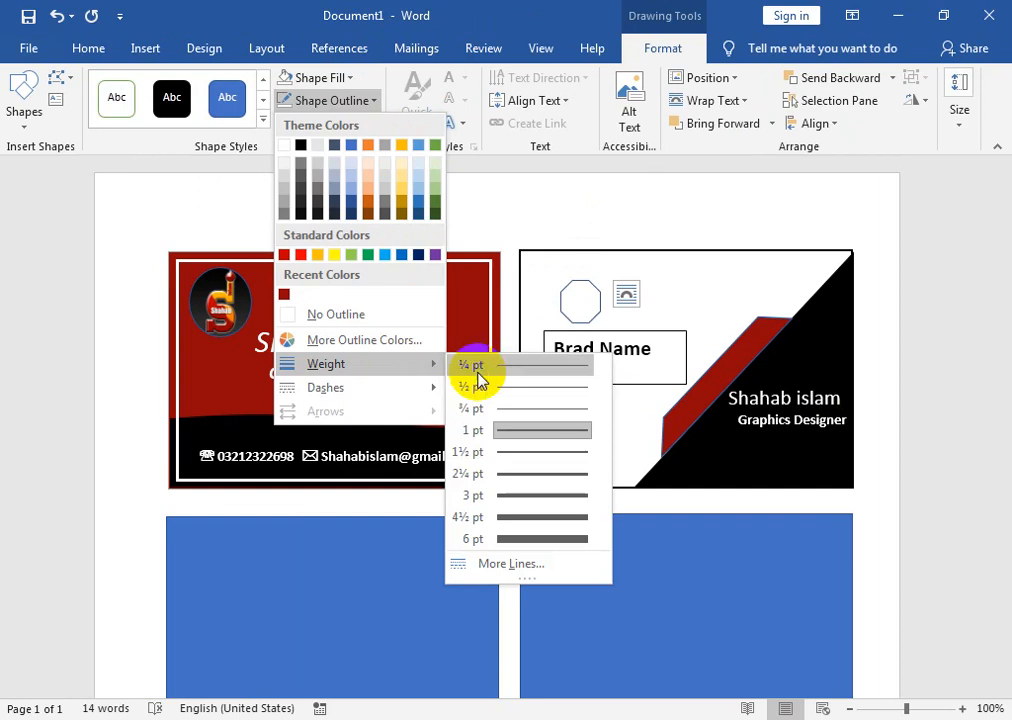
{"action": "left_click", "coordinate": [497, 452]}
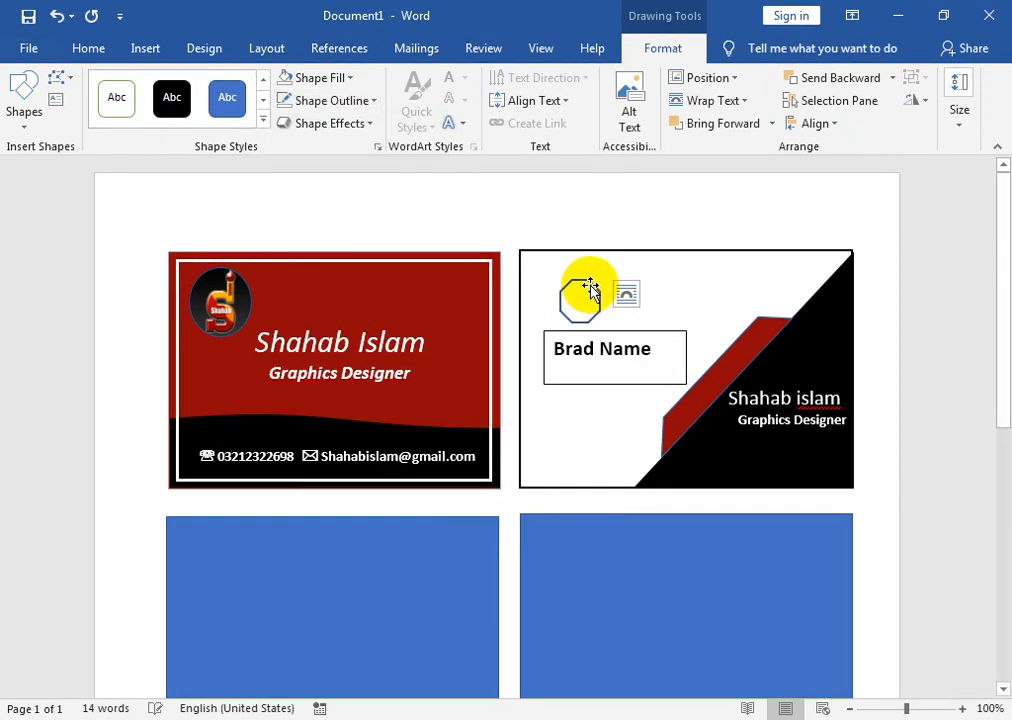
{"action": "left_click", "coordinate": [358, 101]}
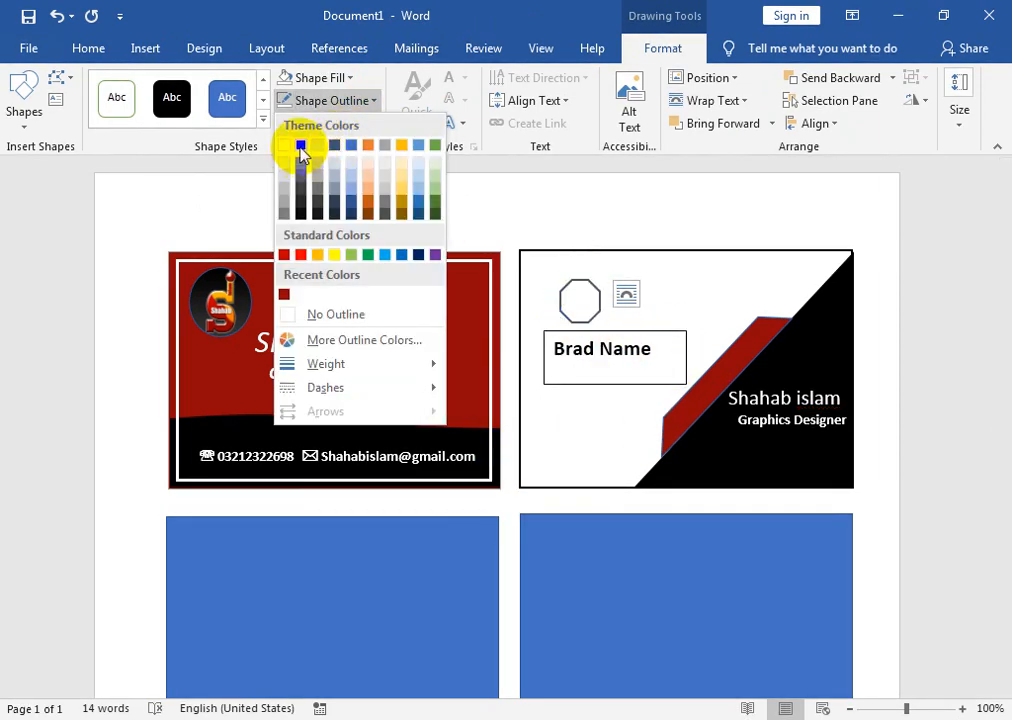
{"action": "left_click", "coordinate": [666, 331]}
{"action": "left_click", "coordinate": [318, 104]}
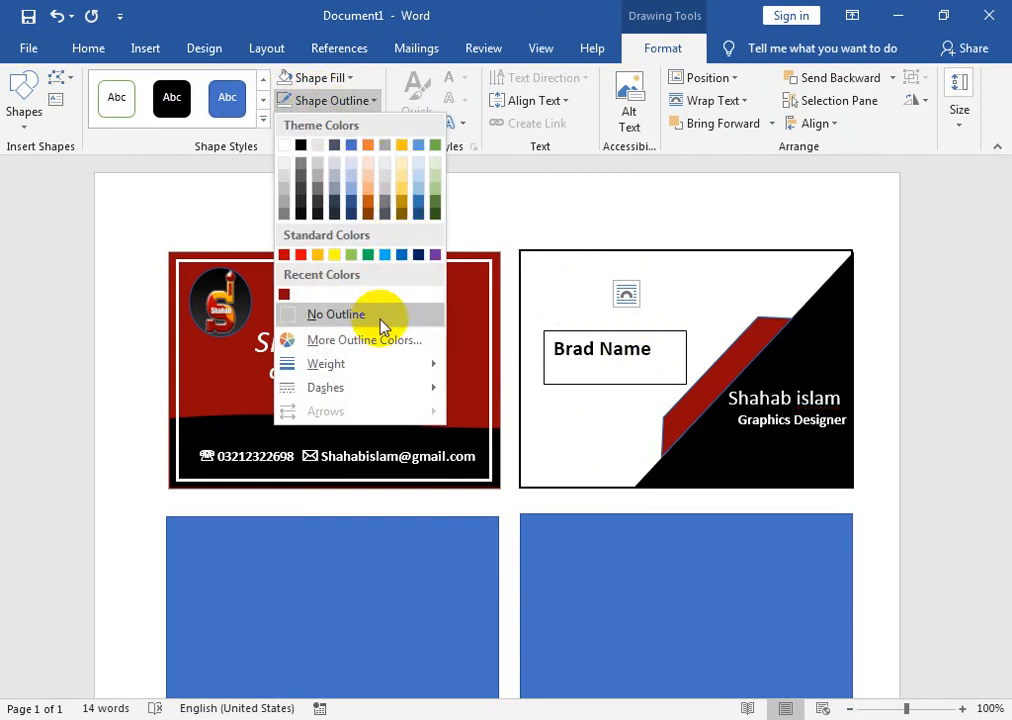
{"action": "left_click", "coordinate": [384, 316]}
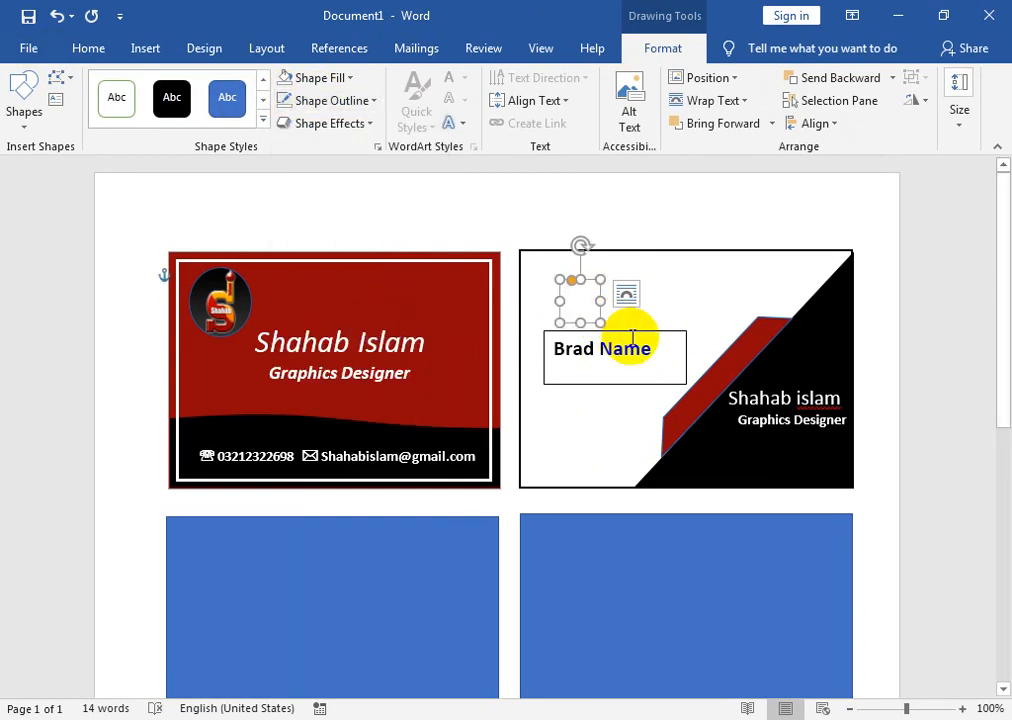
{"action": "key", "text": "ctrl+z"}
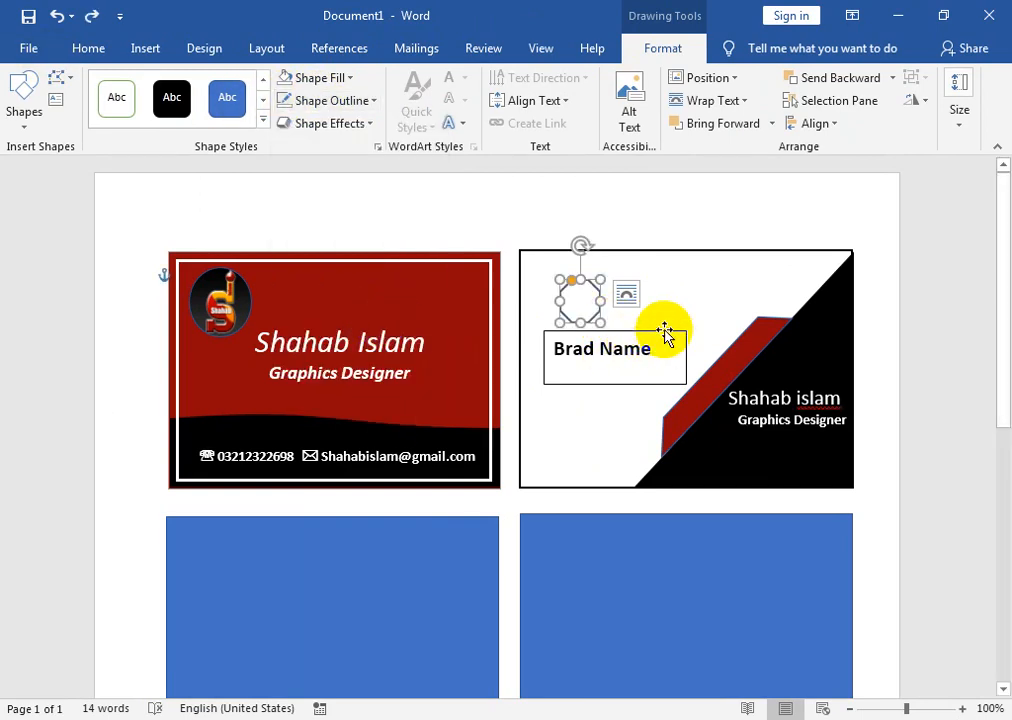
{"action": "left_click", "coordinate": [370, 101]}
{"action": "left_click", "coordinate": [295, 146]}
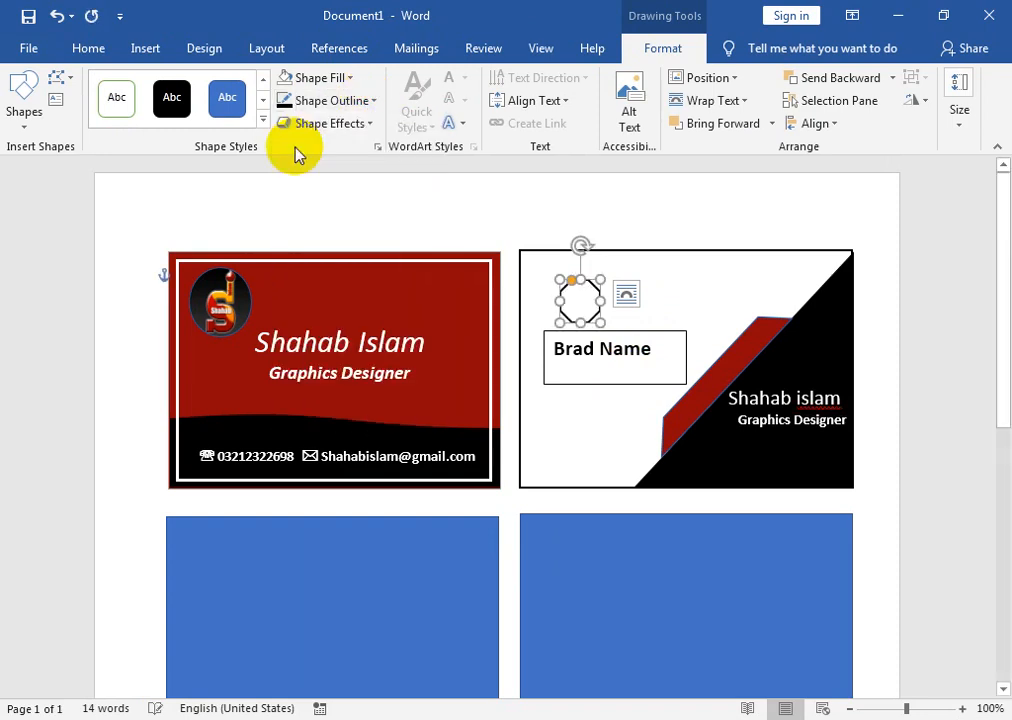
- Remove the name text box's border and position the octagon just above the name
{"action": "left_click", "coordinate": [677, 334]}
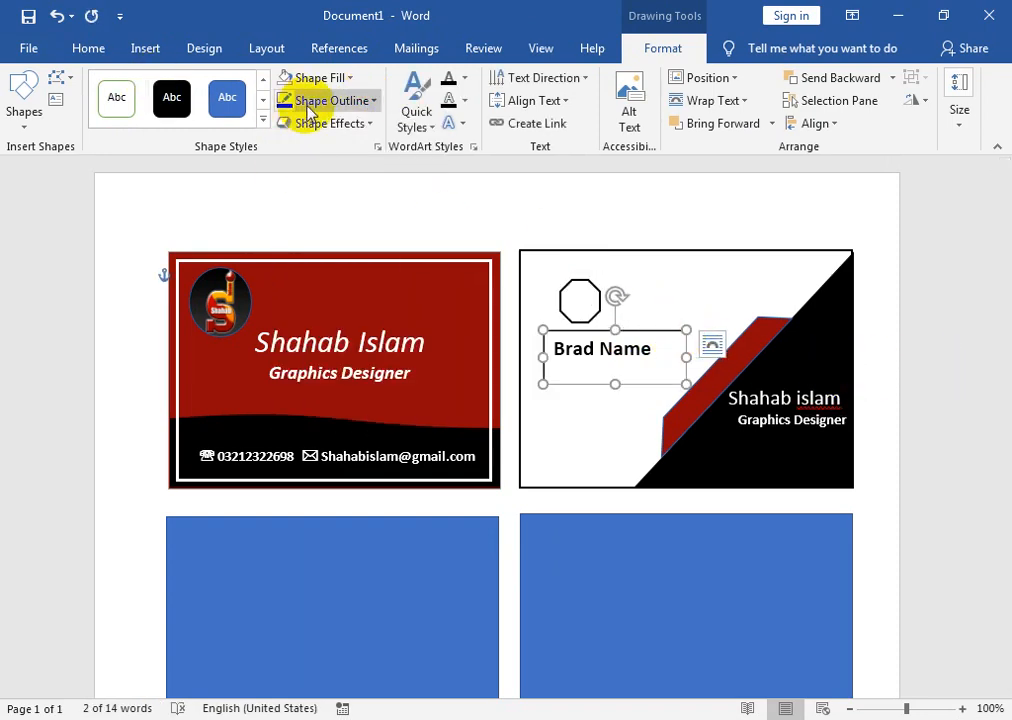
{"action": "left_click", "coordinate": [372, 101]}
{"action": "left_click", "coordinate": [380, 316]}
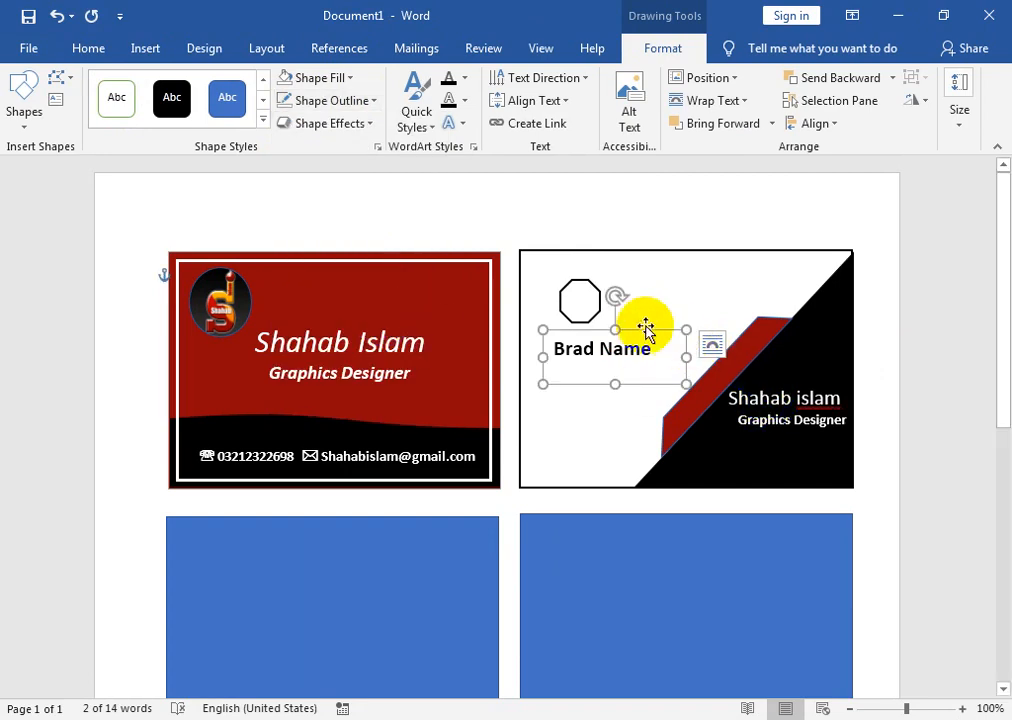
{"action": "left_click_drag", "start_coordinate": [597, 304], "coordinate": [566, 304]}
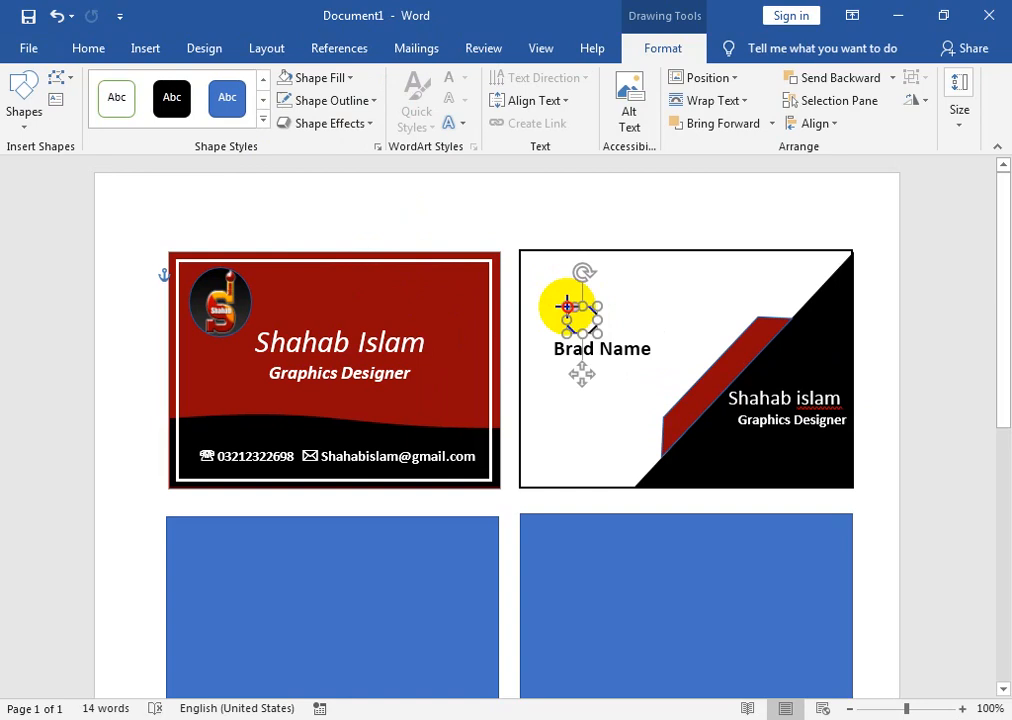
{"action": "left_click", "coordinate": [904, 389]}
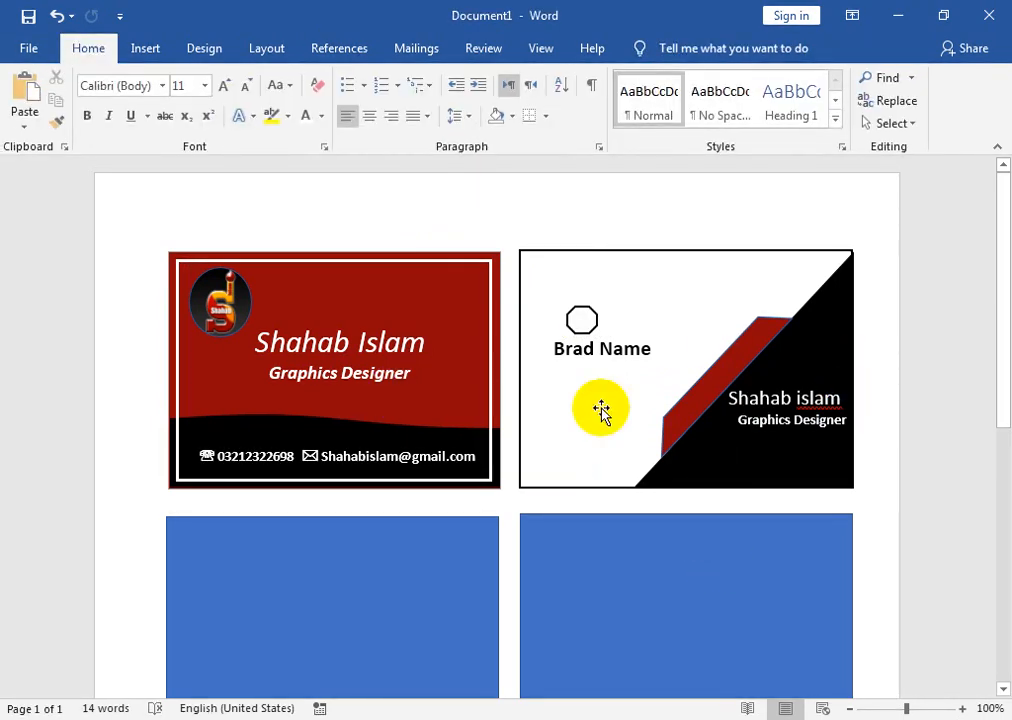
- Set No Outline on the black triangle and the red strip of the white card
{"action": "left_click", "coordinate": [712, 449]}
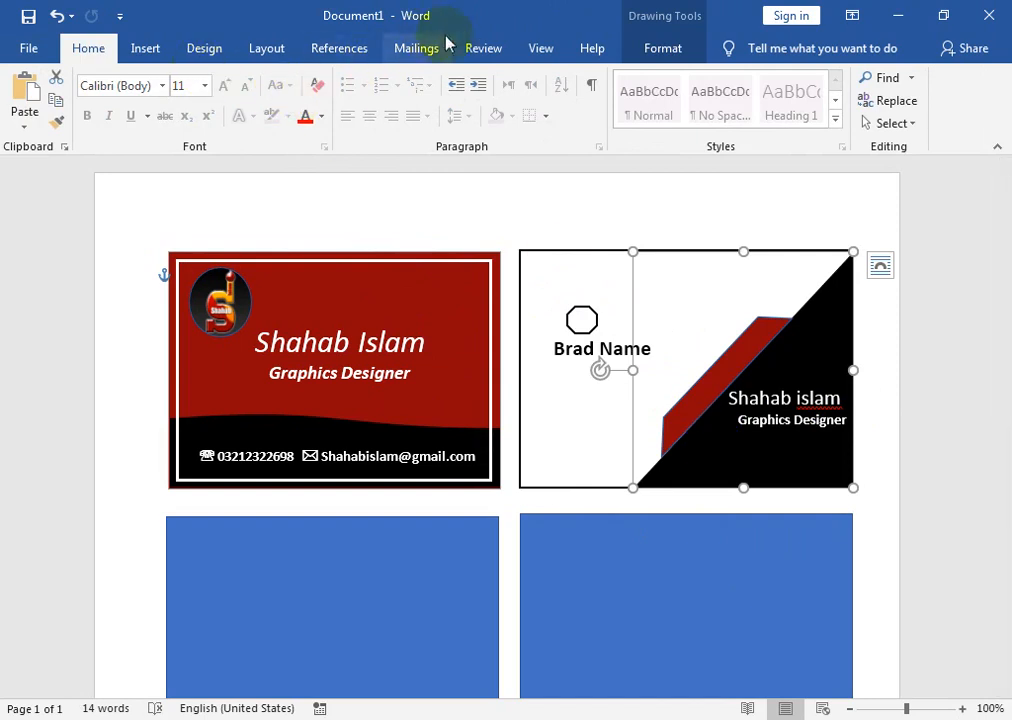
{"action": "left_click", "coordinate": [664, 52]}
{"action": "left_click", "coordinate": [337, 110]}
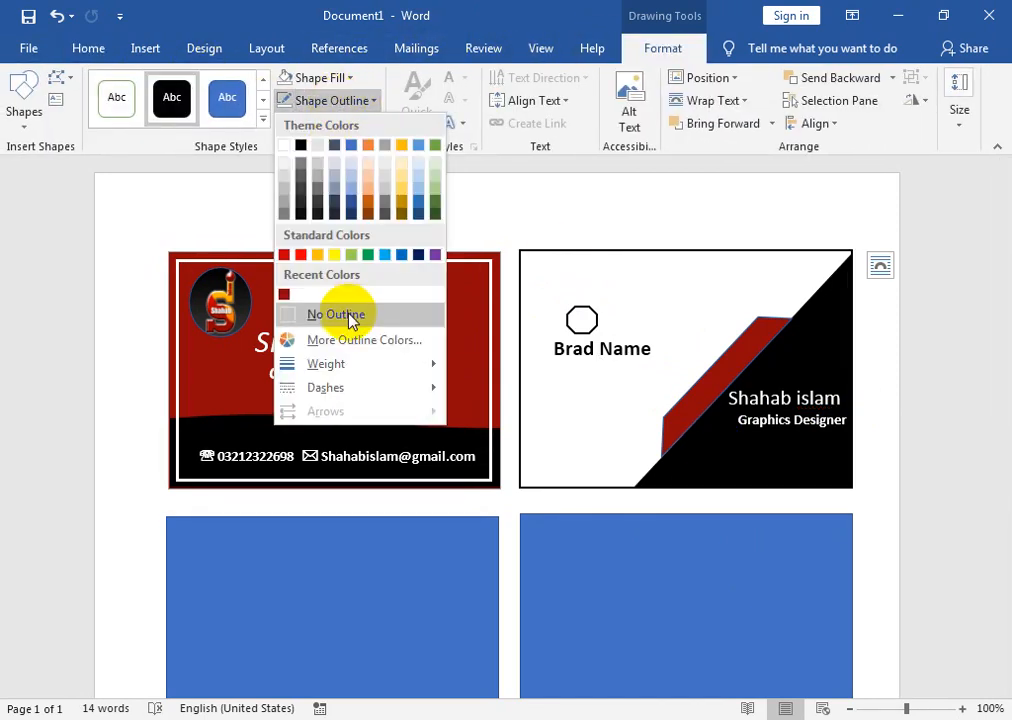
{"action": "left_click", "coordinate": [332, 314]}
{"action": "left_click", "coordinate": [757, 395]}
{"action": "left_click", "coordinate": [761, 343]}
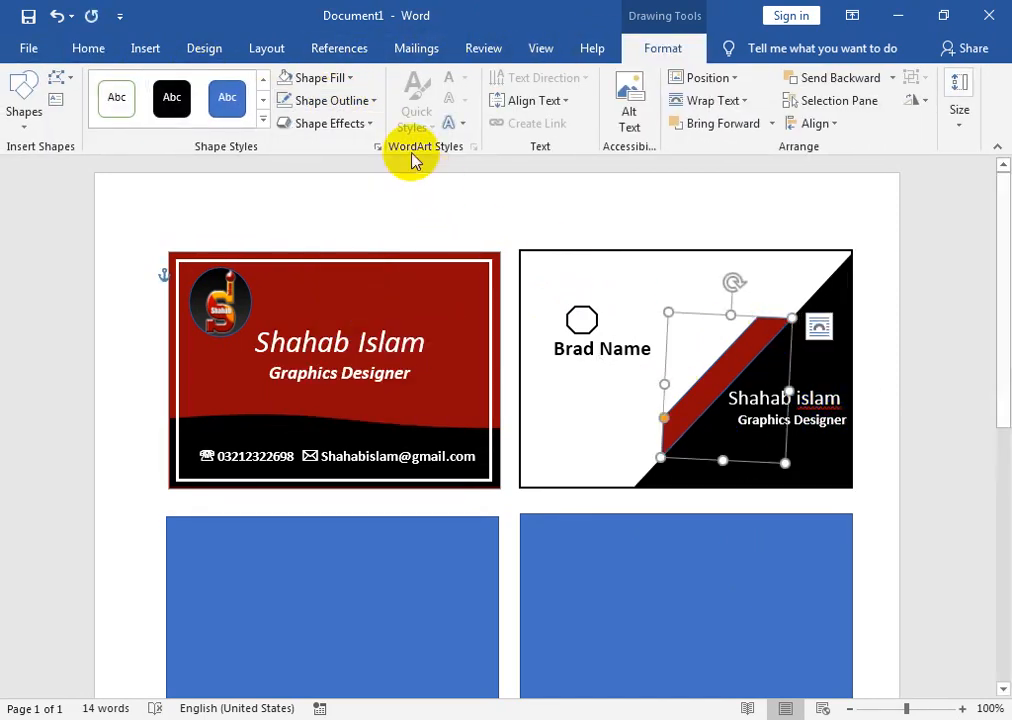
{"action": "left_click", "coordinate": [370, 101]}
{"action": "left_click", "coordinate": [357, 311]}
{"action": "left_click", "coordinate": [837, 435]}
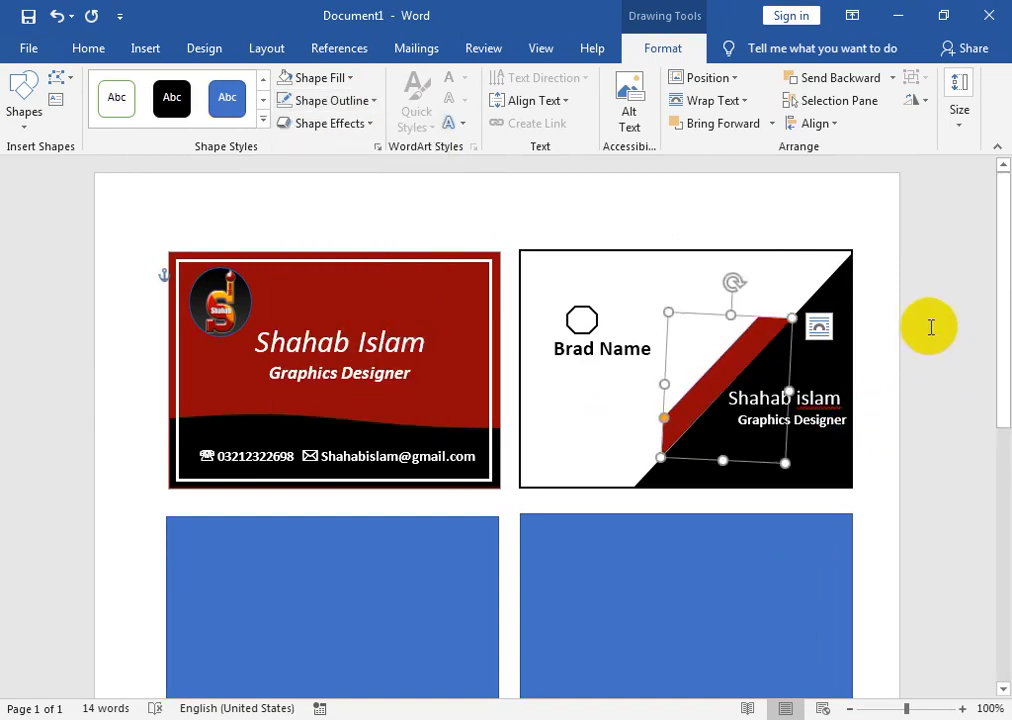
{"action": "left_click", "coordinate": [868, 337]}
- Ctrl-drag a copy of the red card's contact line onto the white card's bottom edge
{"action": "left_click", "coordinate": [297, 460]}
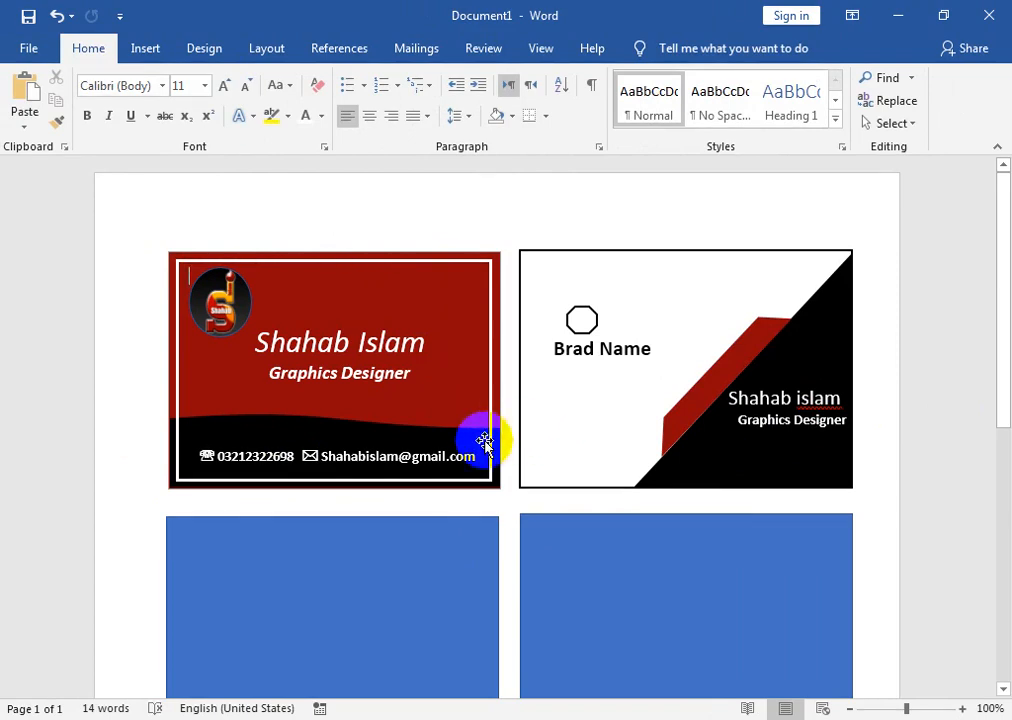
{"action": "left_click", "coordinate": [407, 452]}
{"action": "left_click_drag", "start_coordinate": [303, 447], "coordinate": [667, 430]}
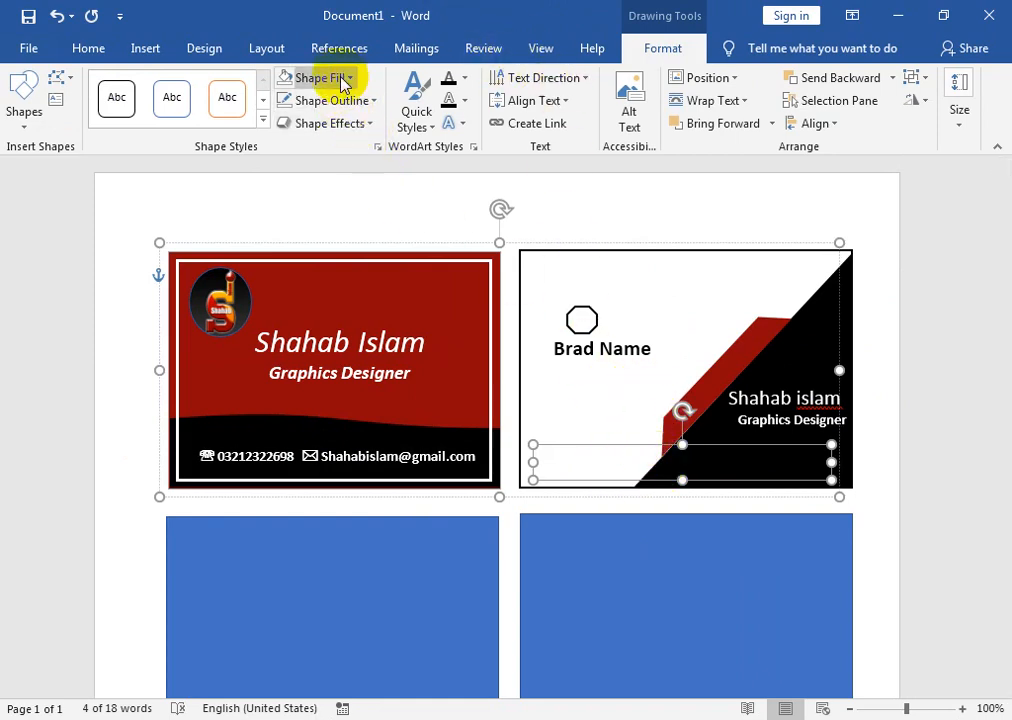
- Try setting the contact text colour to black, then undo that change
{"action": "left_click", "coordinate": [283, 79]}
{"action": "left_click", "coordinate": [463, 80]}
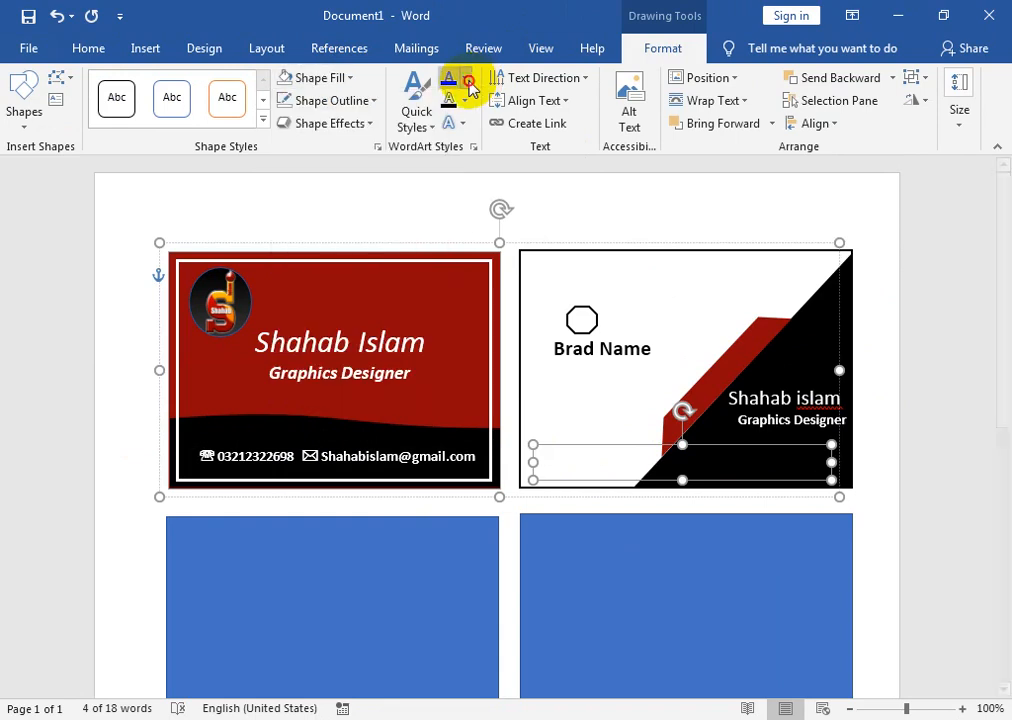
{"action": "left_click", "coordinate": [463, 80]}
{"action": "left_click", "coordinate": [465, 140]}
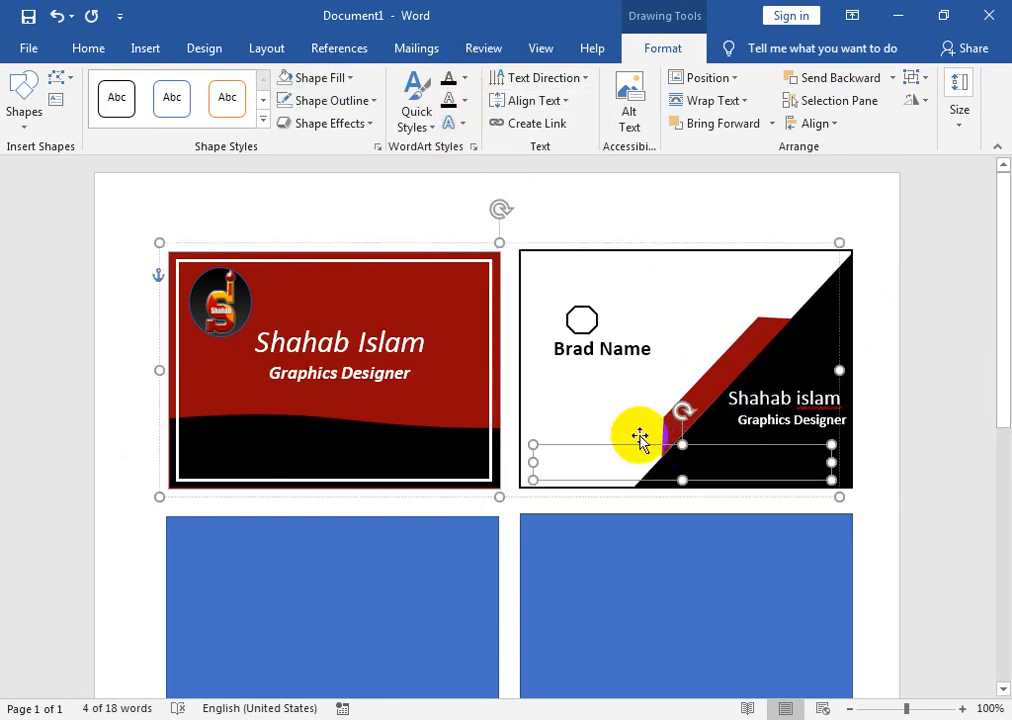
{"action": "left_click", "coordinate": [614, 462]}
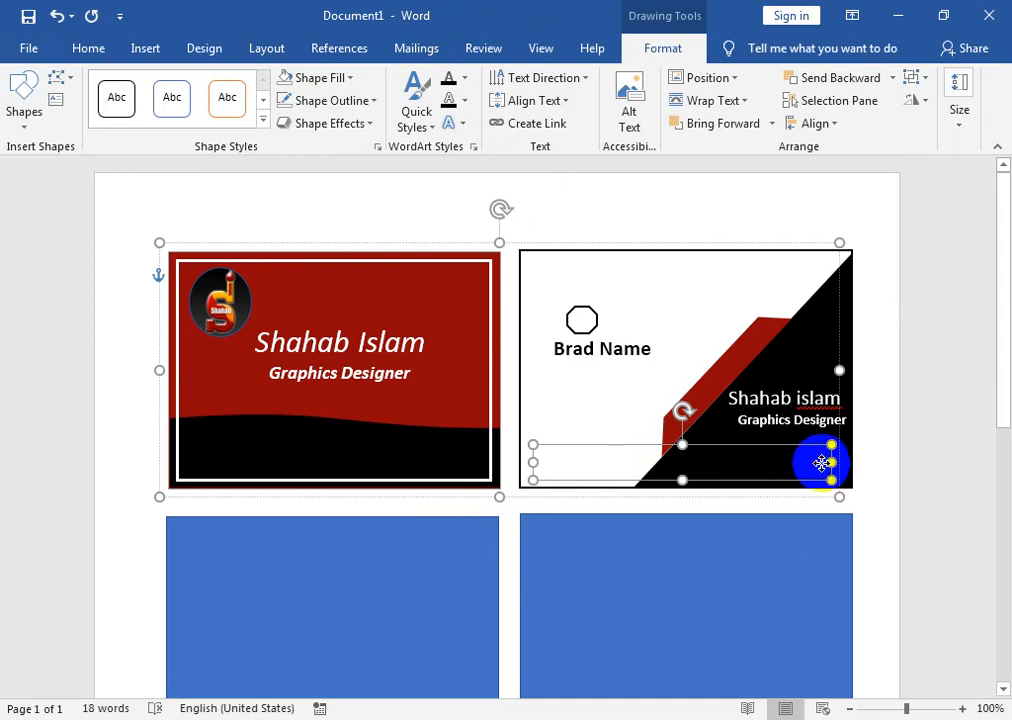
{"action": "left_click", "coordinate": [820, 462]}
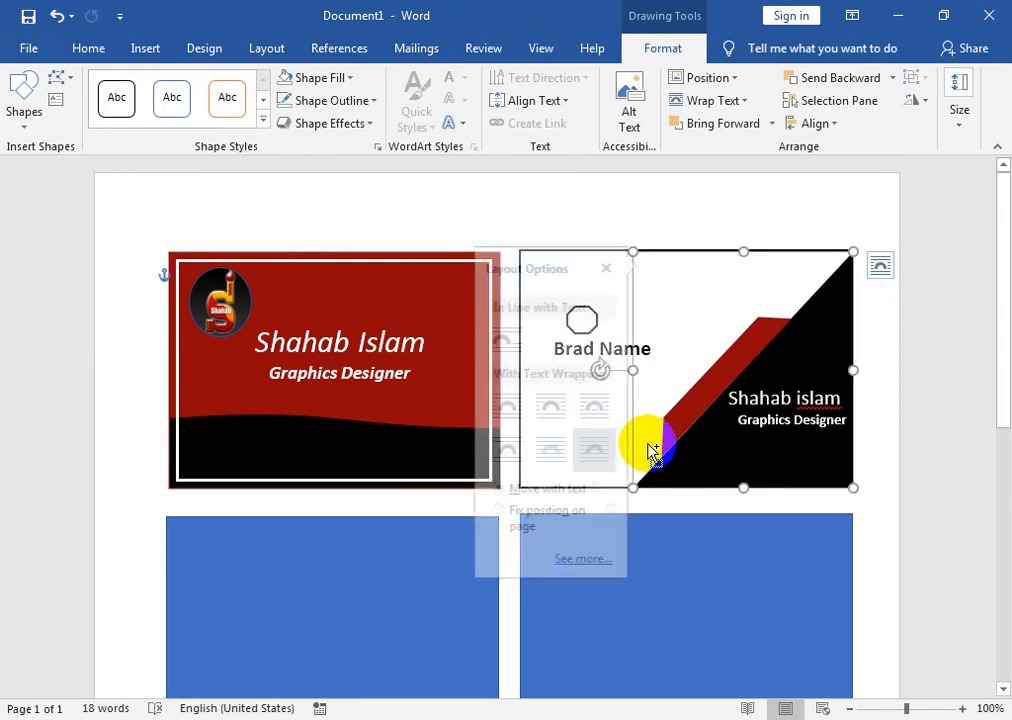
{"action": "left_click", "coordinate": [620, 461]}
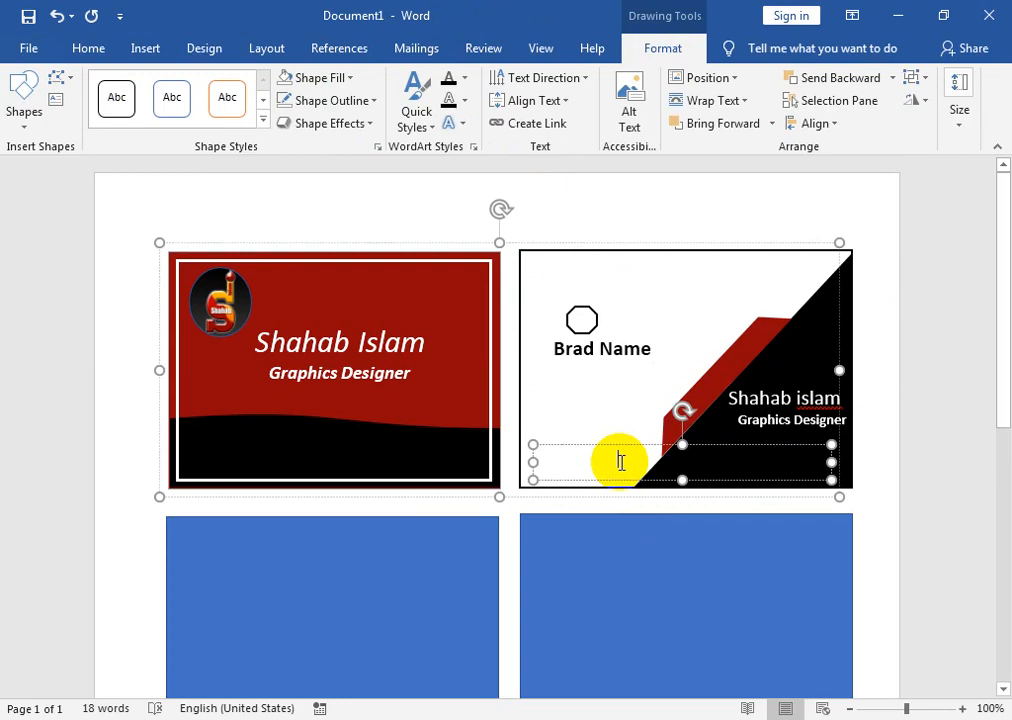
{"action": "key", "text": "ctrl+z"}
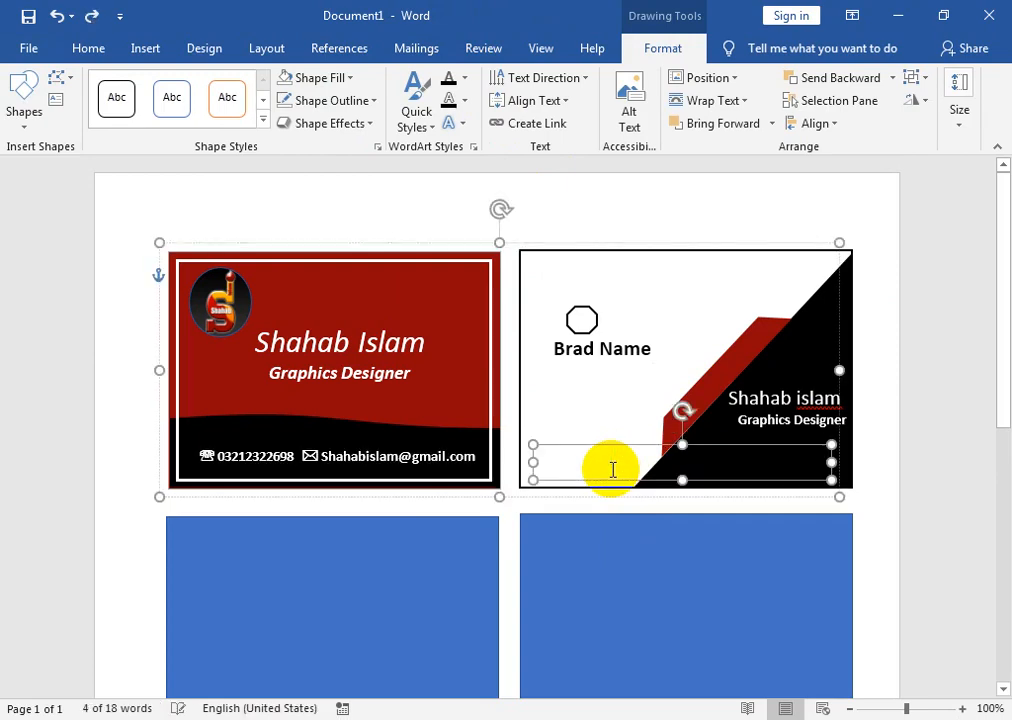
- Make the diagonal card's contact text black
{"action": "left_click", "coordinate": [559, 466]}
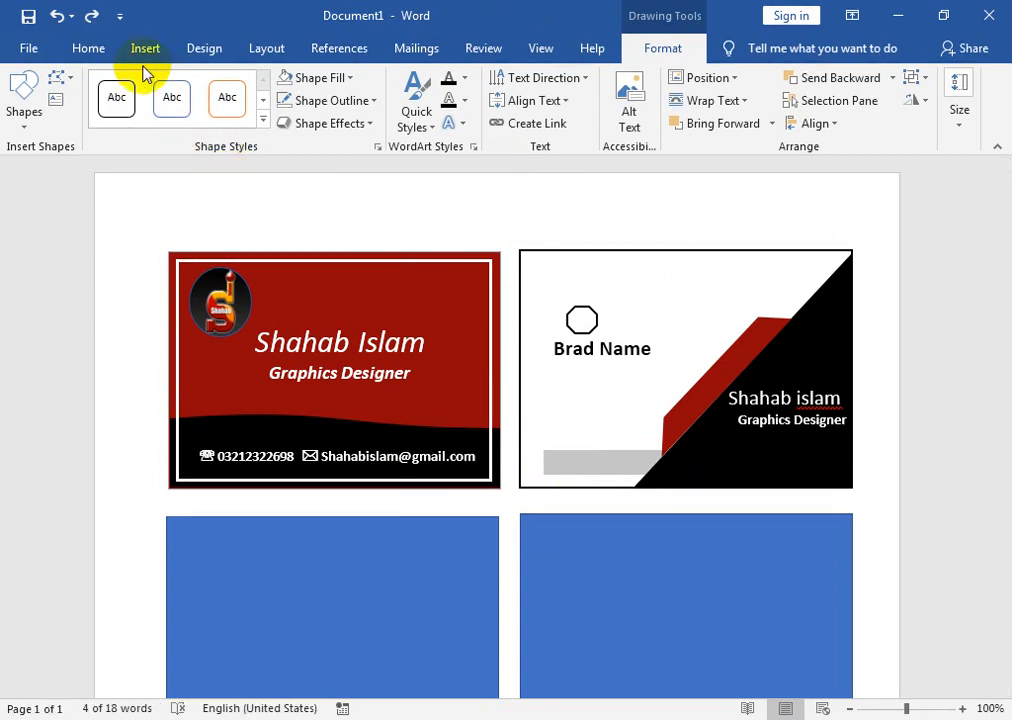
{"action": "left_click", "coordinate": [108, 52]}
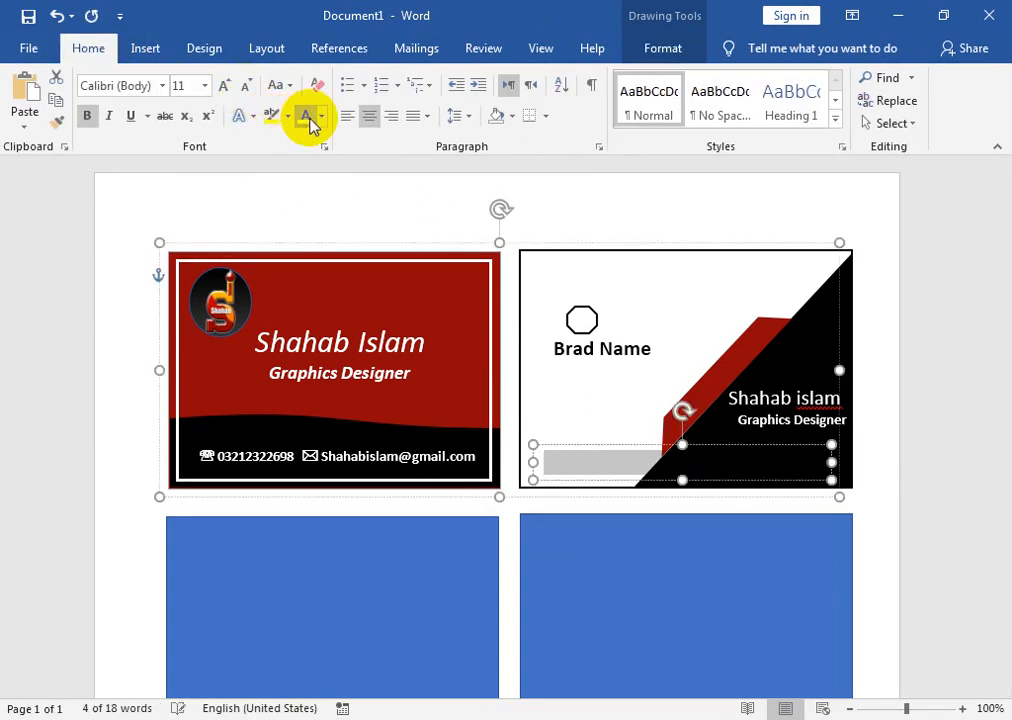
{"action": "left_click", "coordinate": [321, 117]}
{"action": "left_click", "coordinate": [324, 185]}
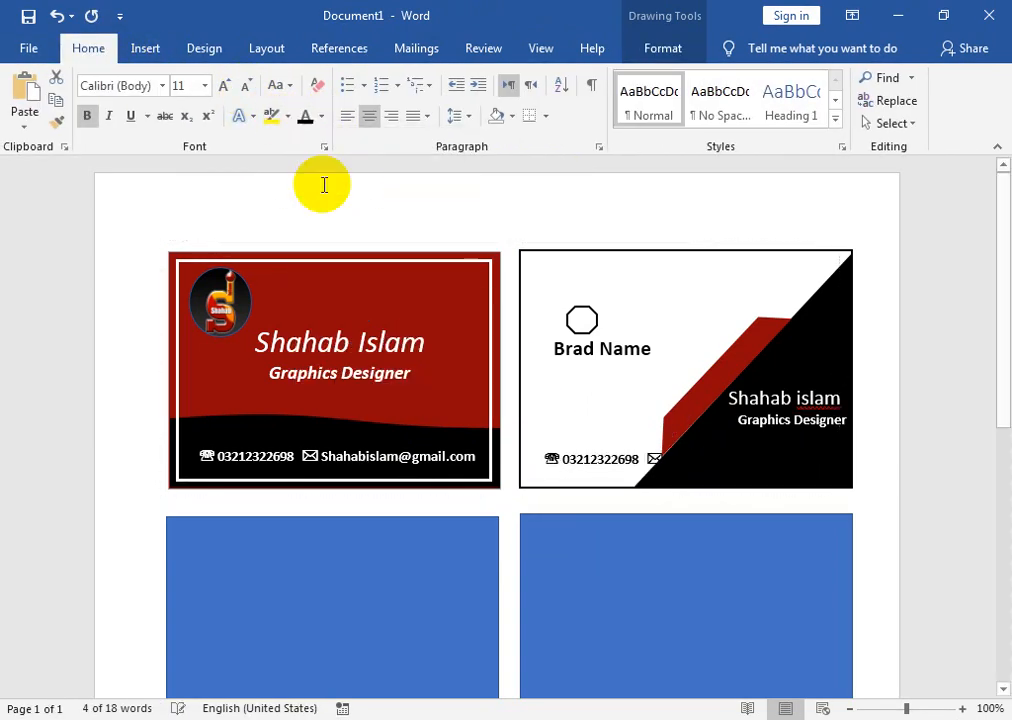
- Turn the e-mail part of the contact line white against the black triangle
{"action": "left_click", "coordinate": [684, 462]}
{"action": "left_click", "coordinate": [628, 457]}
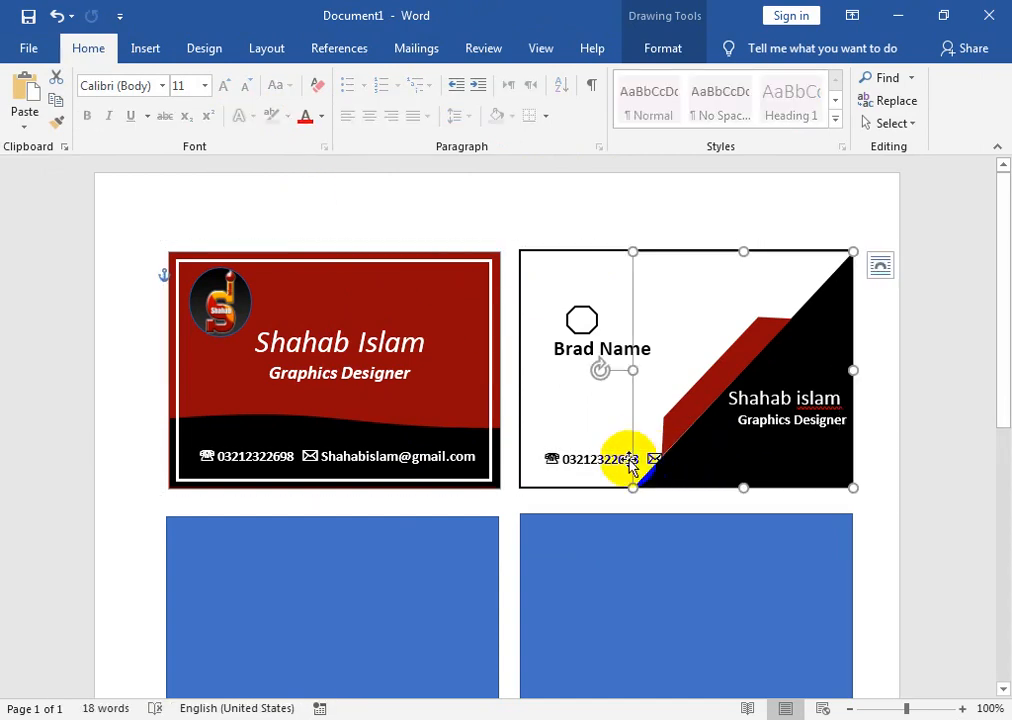
{"action": "left_click_drag", "start_coordinate": [651, 459], "coordinate": [836, 458]}
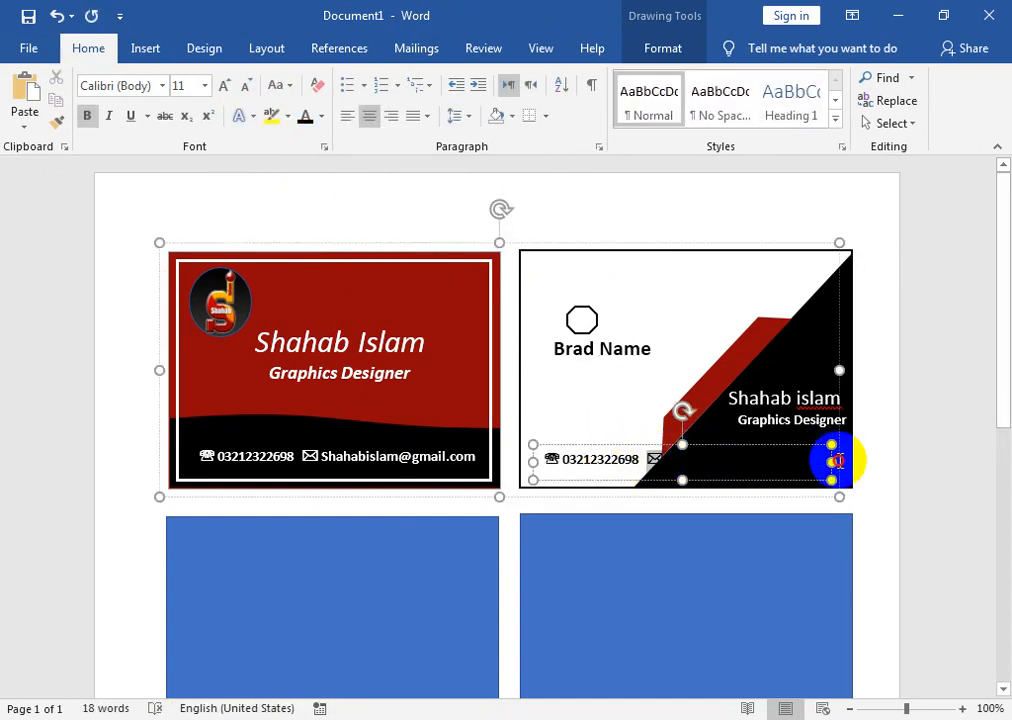
{"action": "left_click", "coordinate": [321, 116]}
{"action": "left_click", "coordinate": [310, 187]}
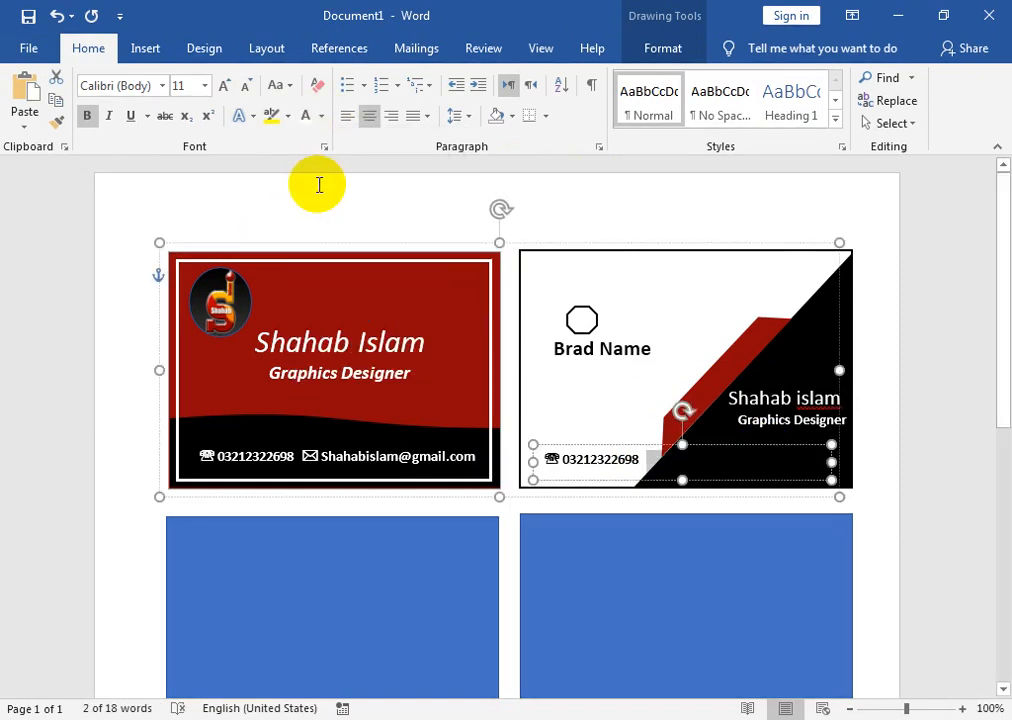
- Bring the contact text box to the front of the diagonal card
{"action": "left_click", "coordinate": [703, 479]}
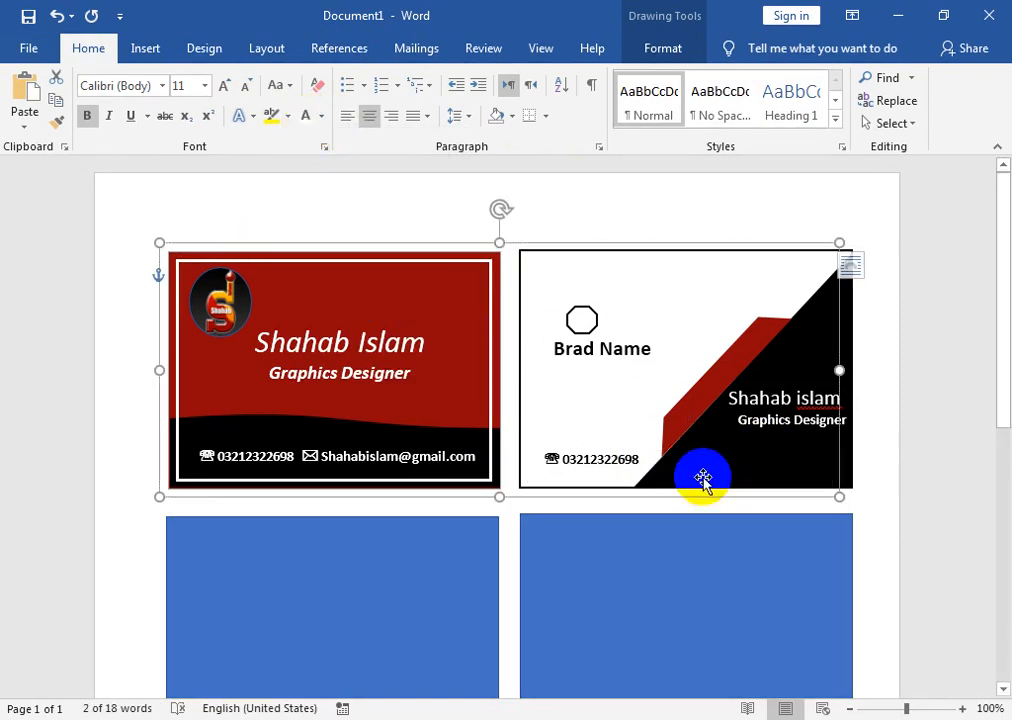
{"action": "left_click", "coordinate": [704, 463]}
{"action": "left_click", "coordinate": [632, 453]}
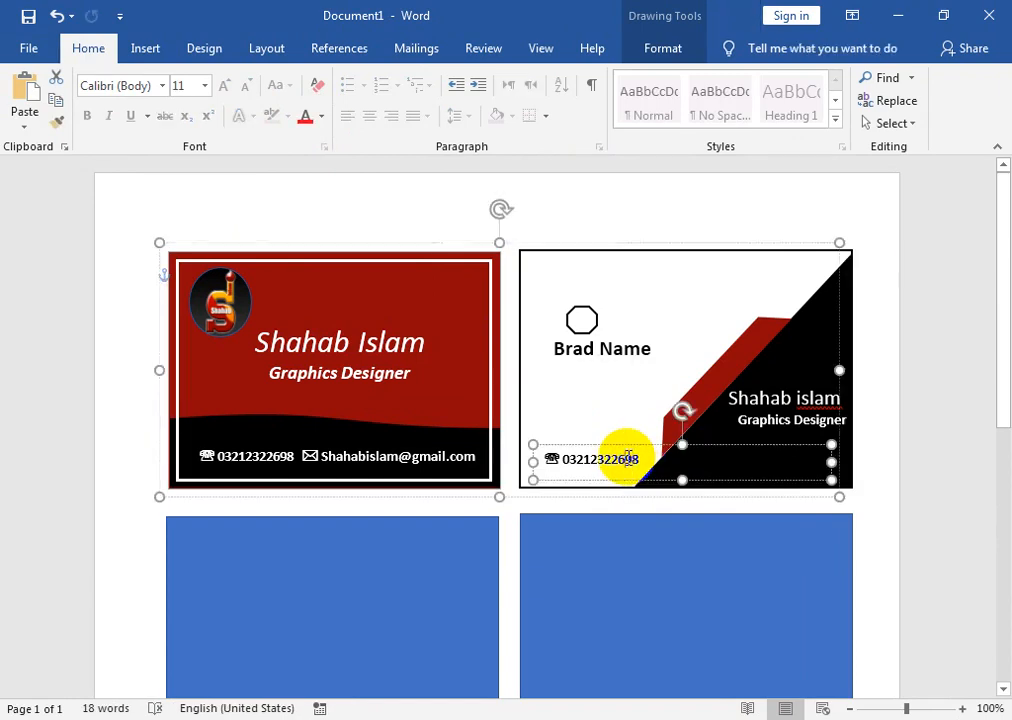
{"action": "left_click", "coordinate": [648, 455]}
{"action": "left_click_drag", "start_coordinate": [726, 468], "coordinate": [855, 463]}
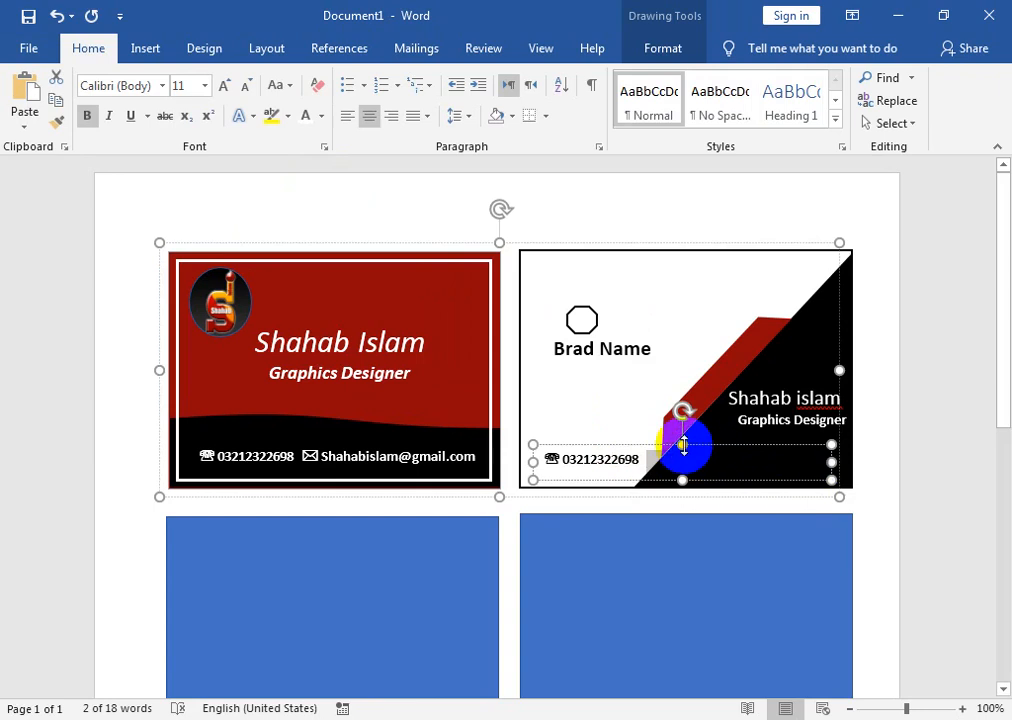
{"action": "left_click", "coordinate": [676, 50]}
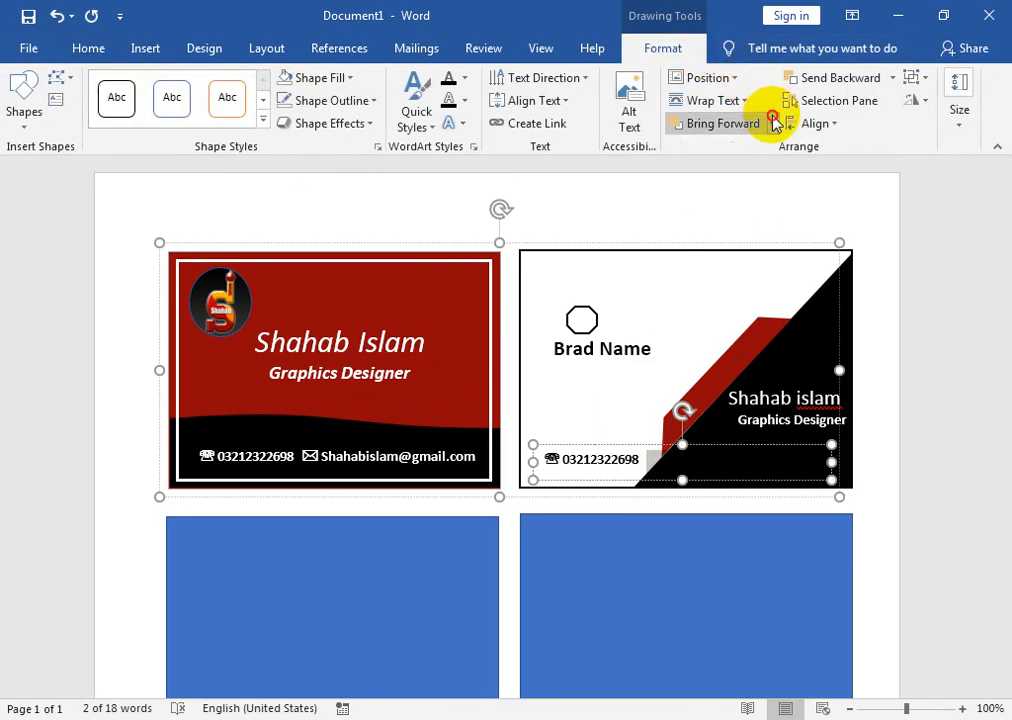
{"action": "left_click", "coordinate": [776, 120]}
{"action": "left_click", "coordinate": [760, 175]}
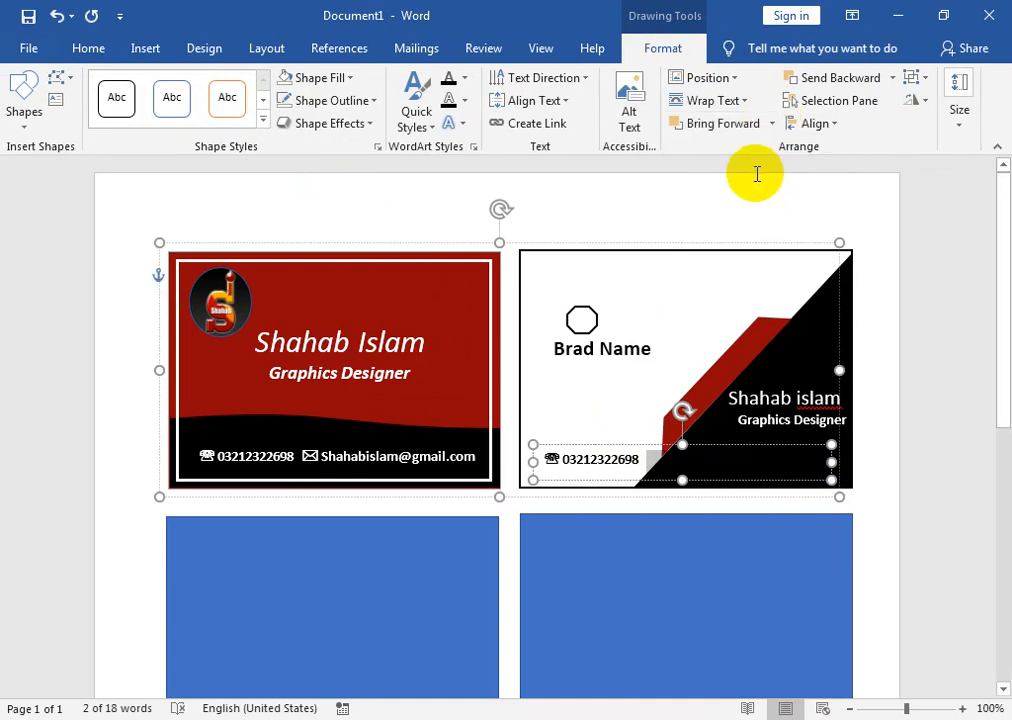
- Try repositioning the contact text box, then undo the moves so it stays on the diagonal card
{"action": "left_click", "coordinate": [706, 438]}
{"action": "mouse_move", "coordinate": [706, 443]}
{"action": "left_mouse_down"}
{"action": "mouse_move", "coordinate": [687, 447]}
{"action": "mouse_move", "coordinate": [700, 452]}
{"action": "left_mouse_up"}
{"action": "key", "text": "ctrl+z"}
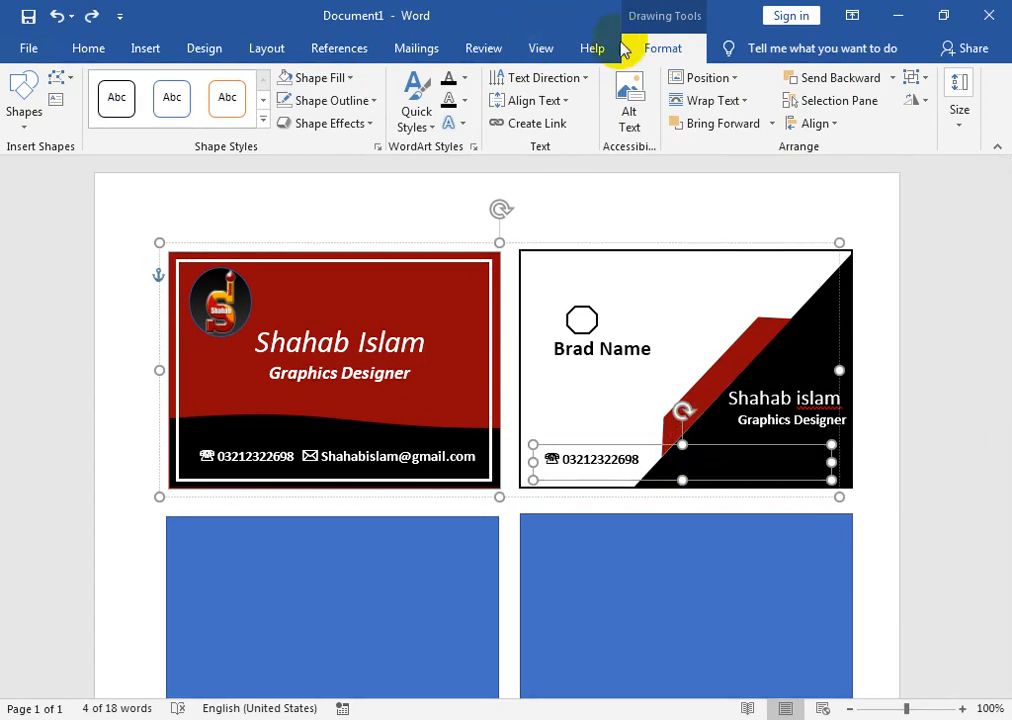
{"action": "left_click", "coordinate": [349, 77]}
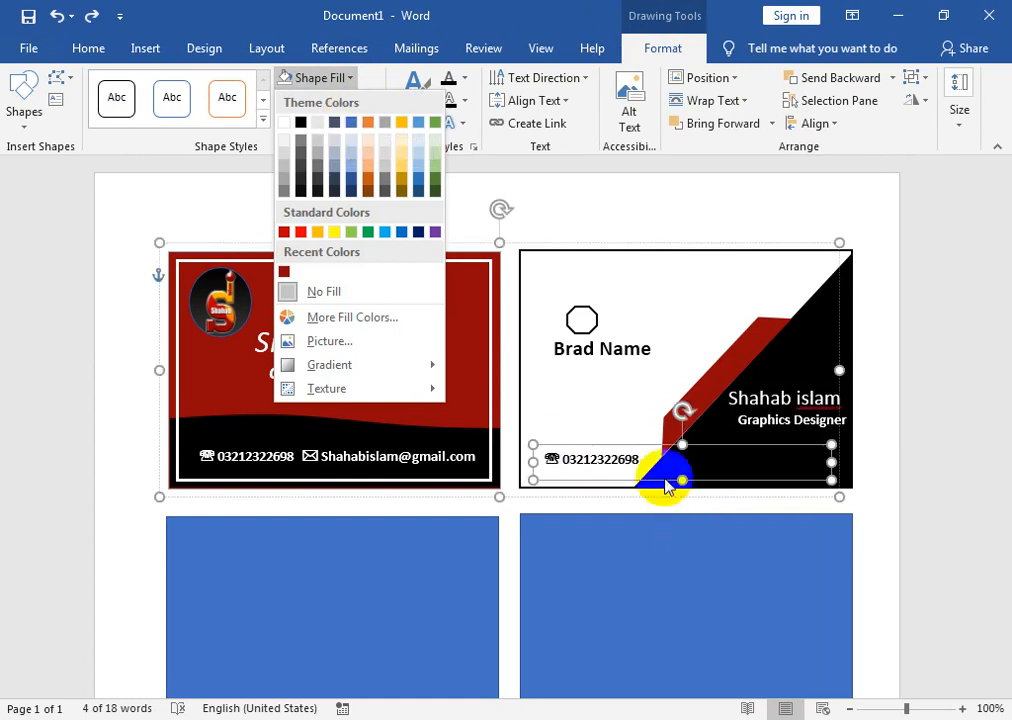
{"action": "left_click", "coordinate": [665, 452]}
{"action": "left_click_drag", "start_coordinate": [662, 436], "coordinate": [368, 407]}
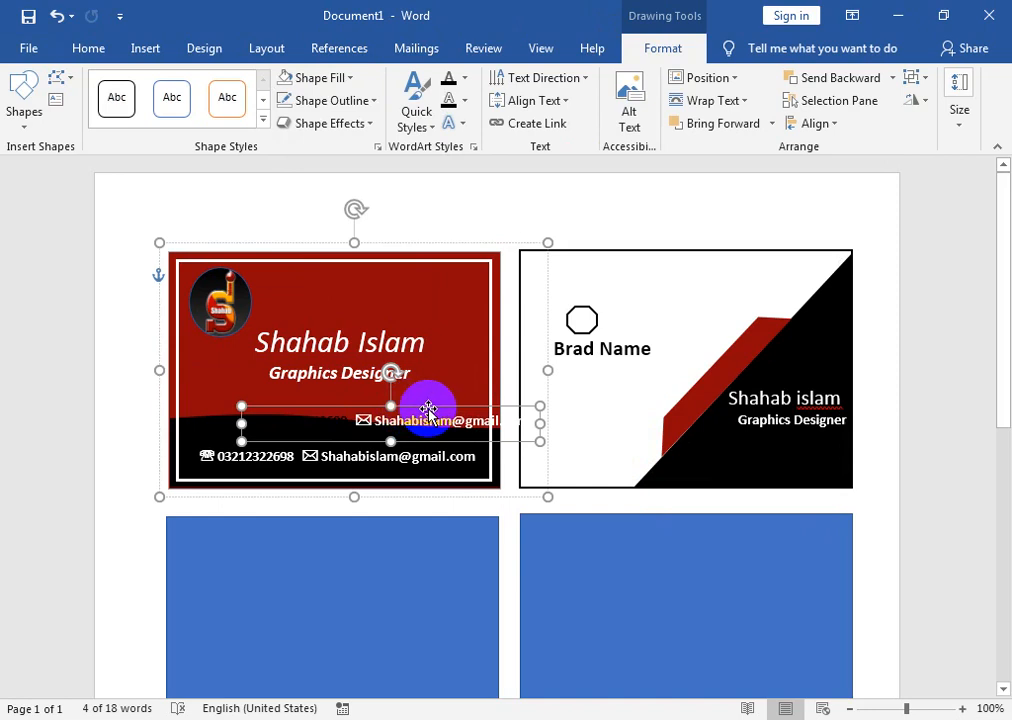
{"action": "left_click_drag", "start_coordinate": [430, 410], "coordinate": [398, 405]}
{"action": "left_click", "coordinate": [398, 405]}
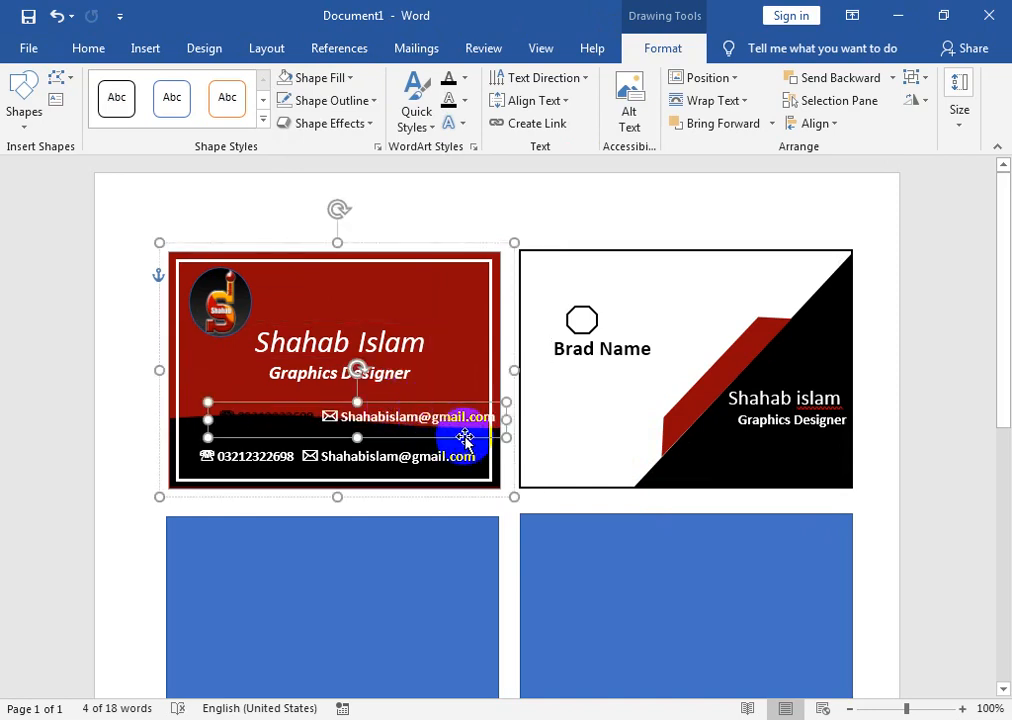
{"action": "key", "text": "ctrl+z"}
{"action": "key", "text": "ctrl+z"}
{"action": "key", "text": "ctrl+z"}
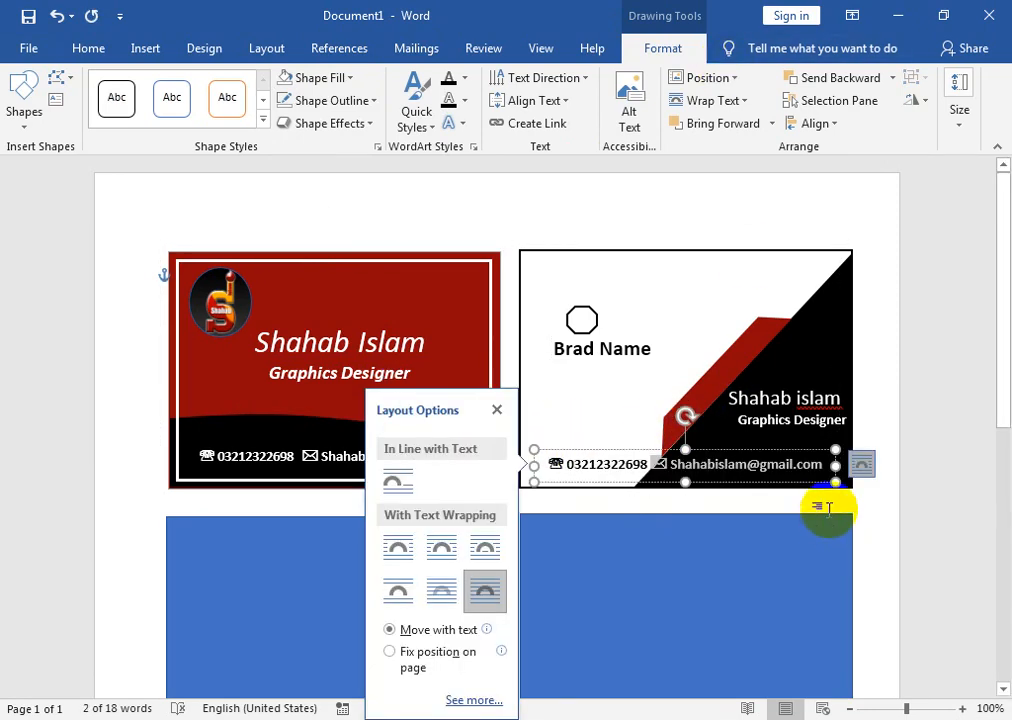
{"action": "left_click", "coordinate": [863, 343]}
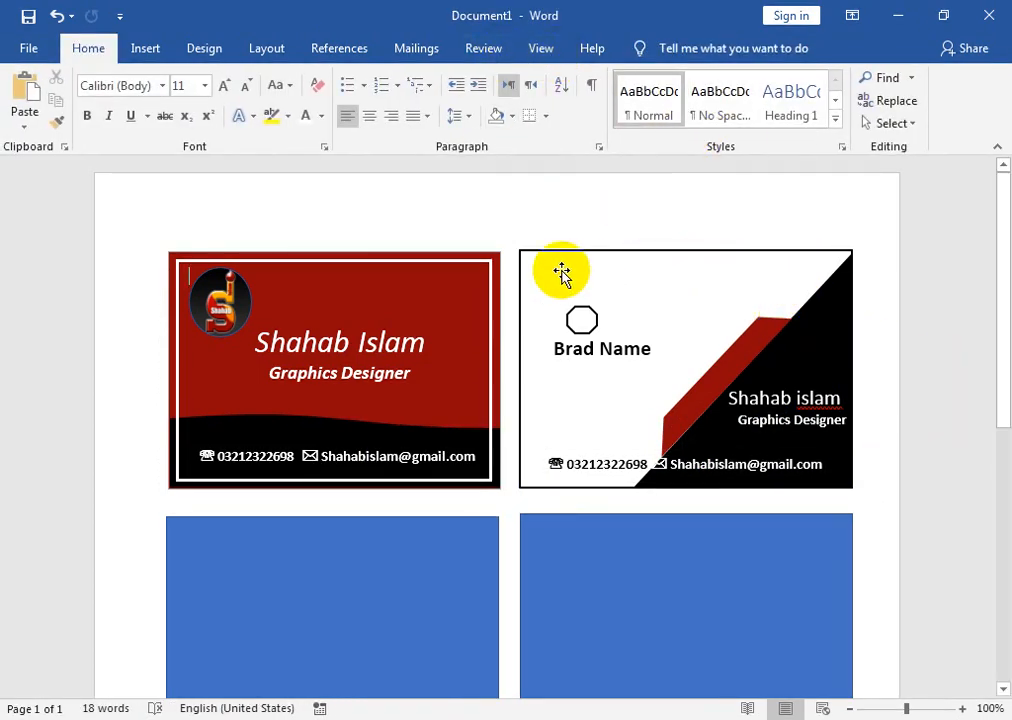
- Draw a small circle, fill it with the logo image file, and move it above Brad Name
{"action": "left_click", "coordinate": [143, 52]}
{"action": "left_click", "coordinate": [145, 124]}
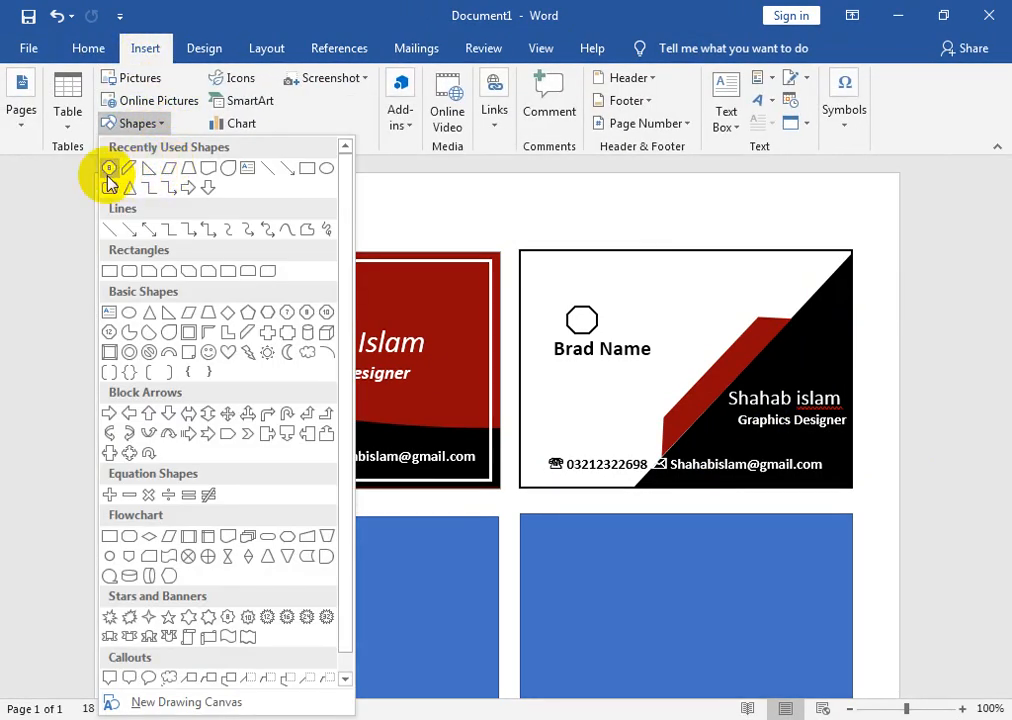
{"action": "left_click", "coordinate": [127, 313]}
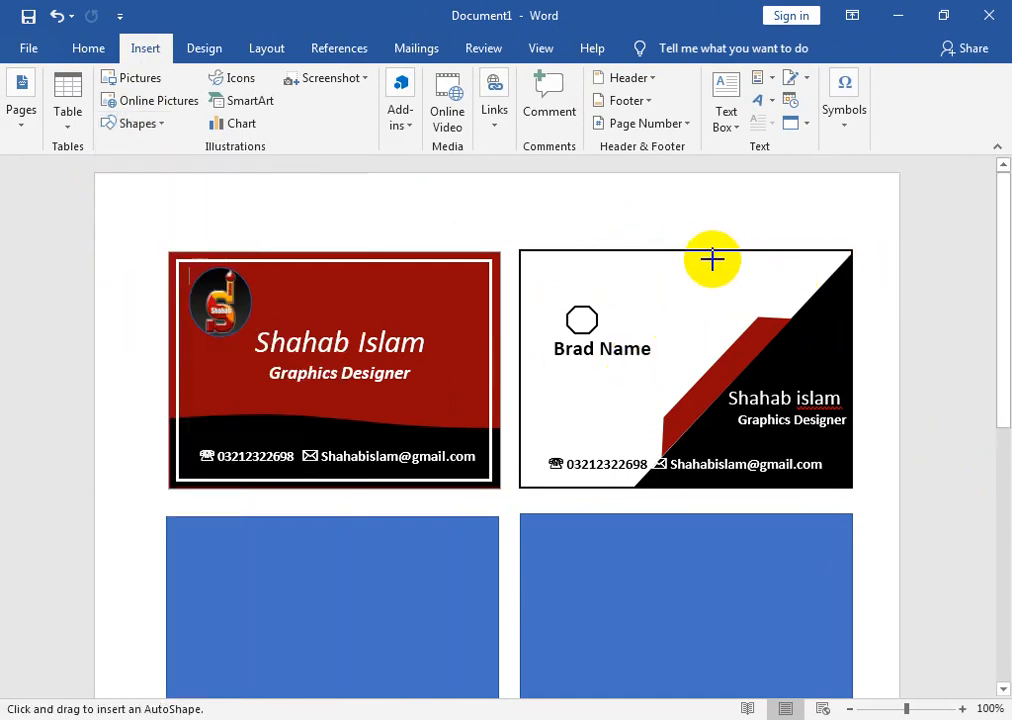
{"action": "left_click_drag", "start_coordinate": [707, 266], "coordinate": [766, 324]}
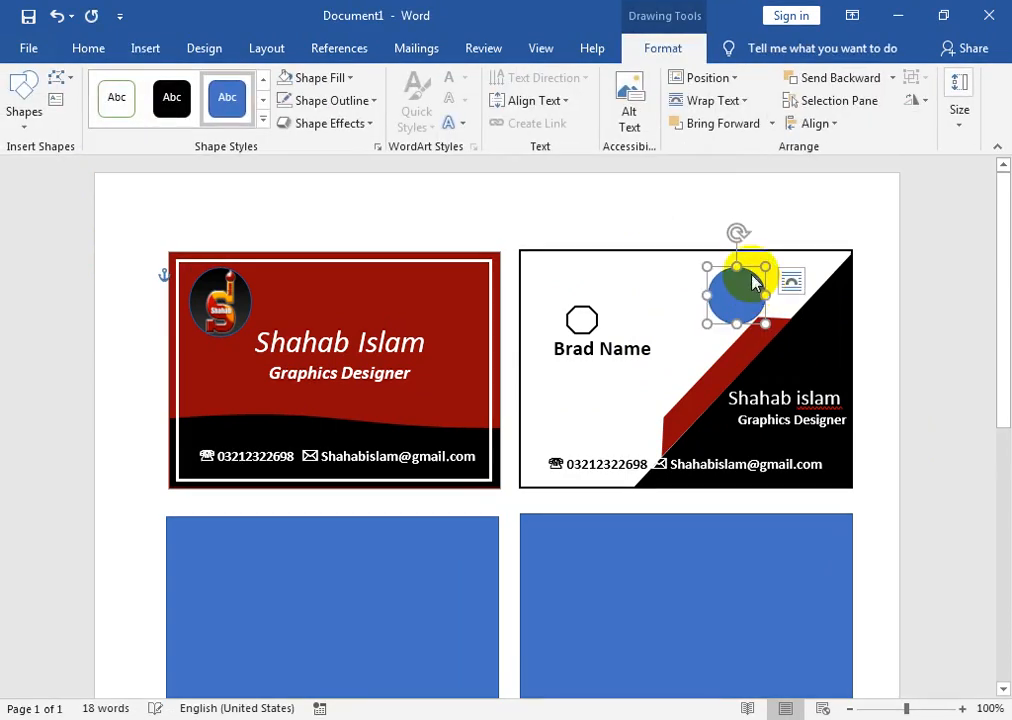
{"action": "left_click", "coordinate": [318, 78]}
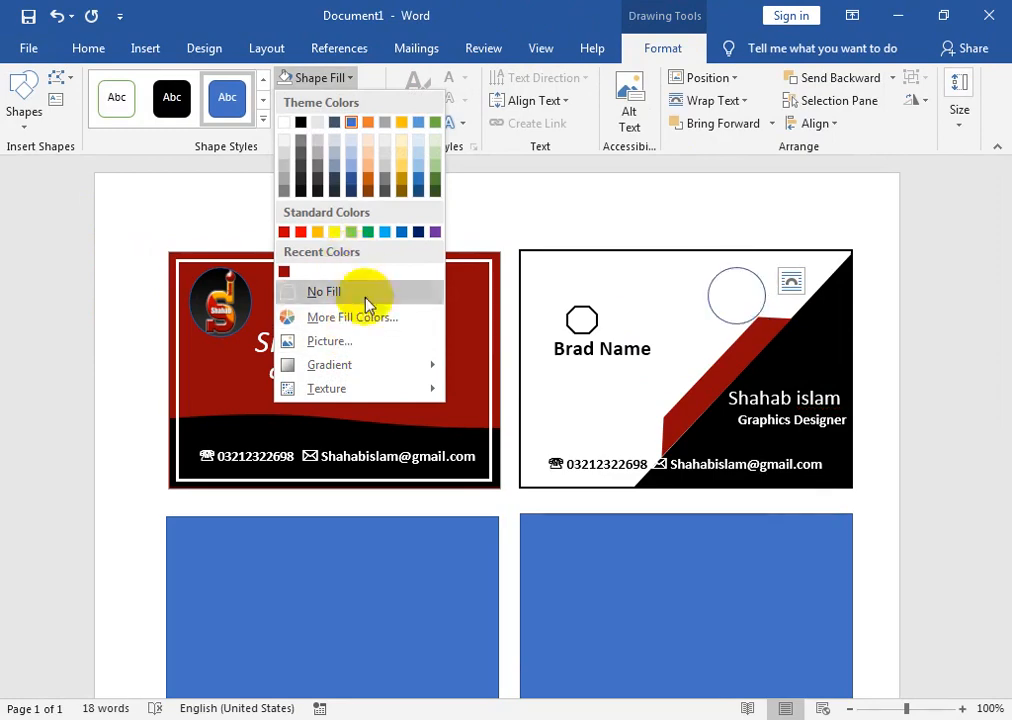
{"action": "left_click", "coordinate": [367, 345]}
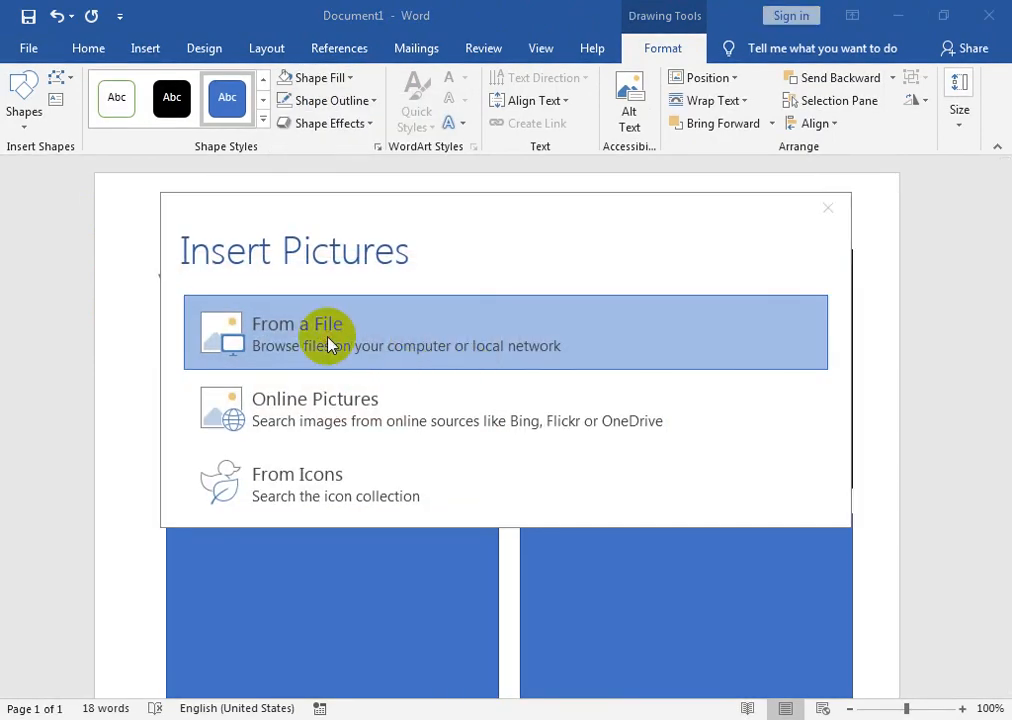
{"action": "left_click", "coordinate": [332, 343]}
{"action": "left_click", "coordinate": [372, 330]}
{"action": "left_click", "coordinate": [443, 442]}
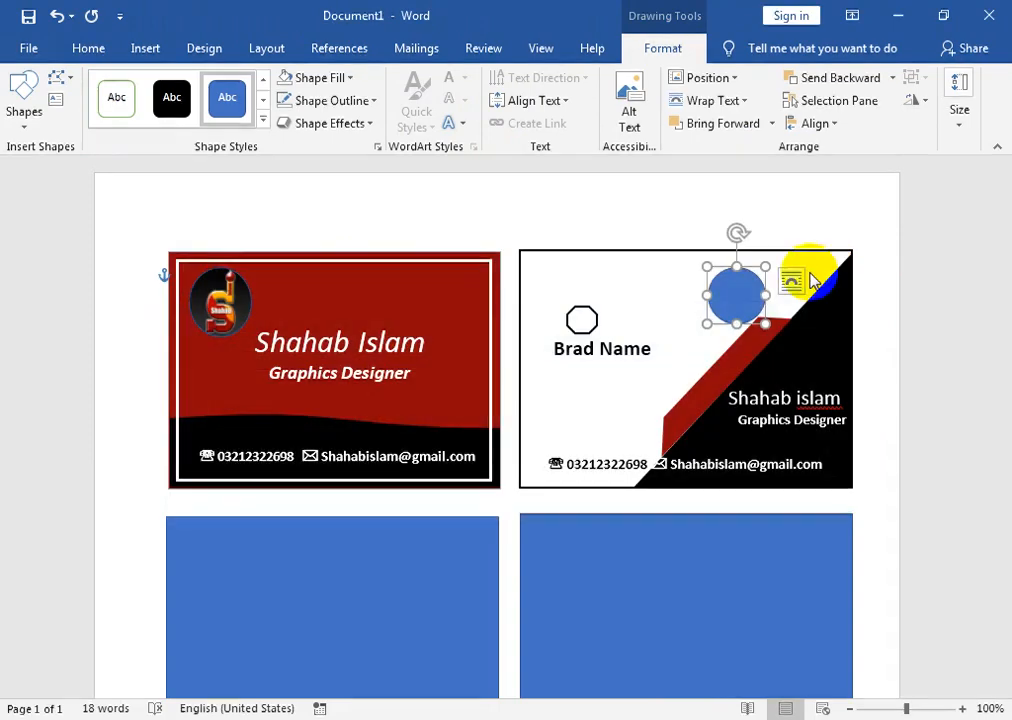
{"action": "left_click_drag", "start_coordinate": [712, 283], "coordinate": [609, 281]}
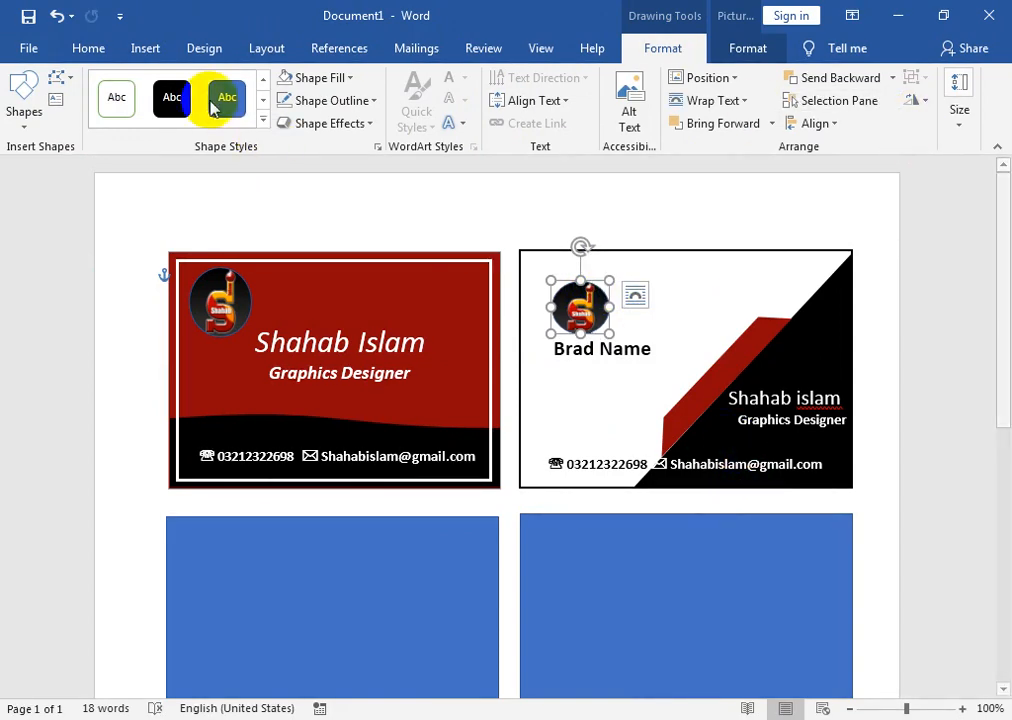
- Marquee-select every shape of the right card and group them into one object
{"action": "left_click", "coordinate": [88, 50]}
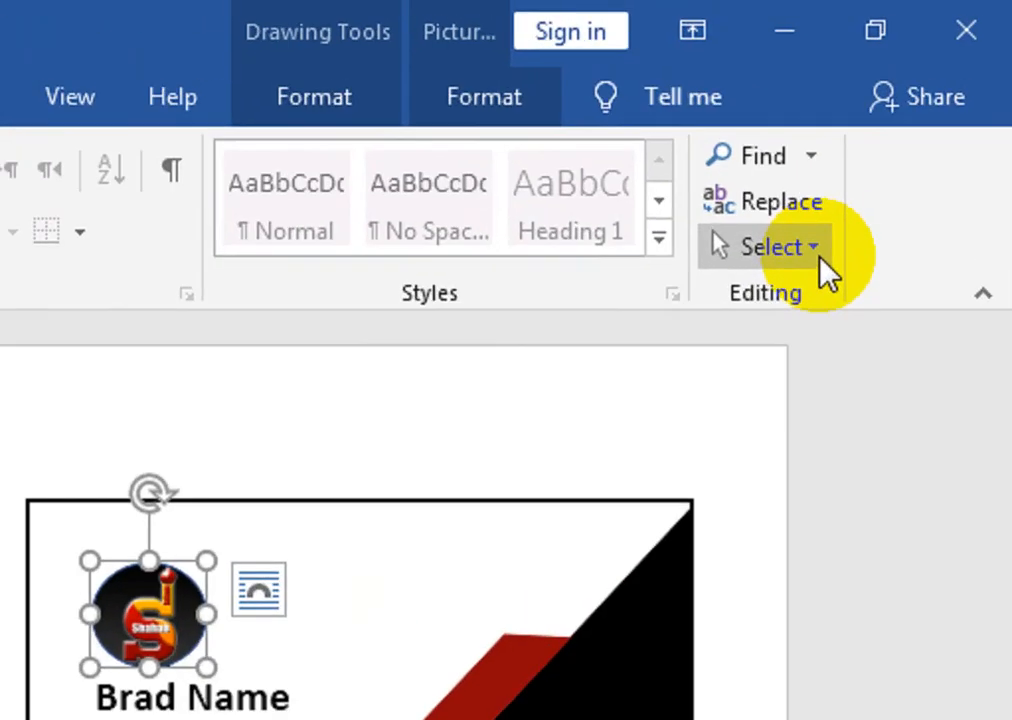
{"action": "left_click", "coordinate": [912, 124]}
{"action": "left_click", "coordinate": [700, 360]}
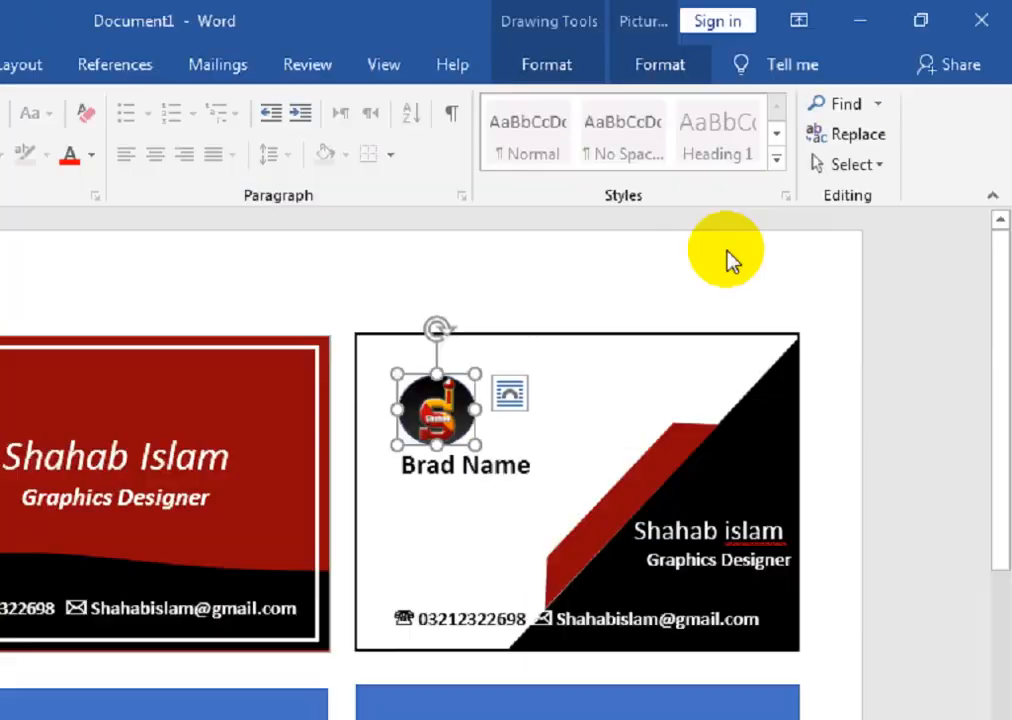
{"action": "left_click_drag", "start_coordinate": [499, 212], "coordinate": [894, 495]}
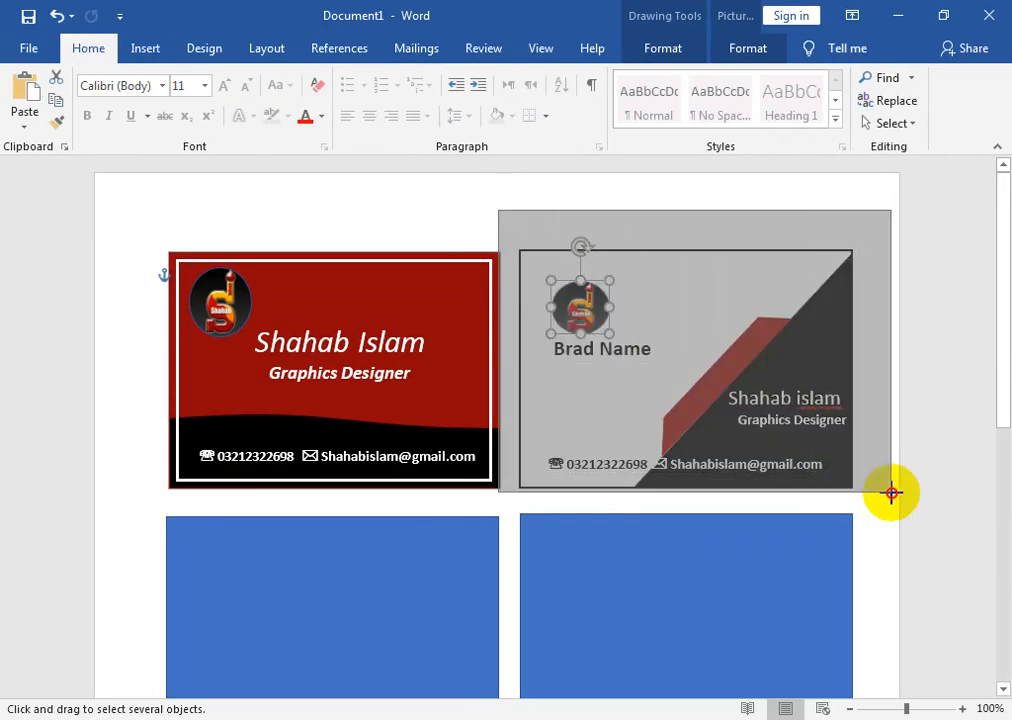
{"action": "left_click", "coordinate": [752, 50]}
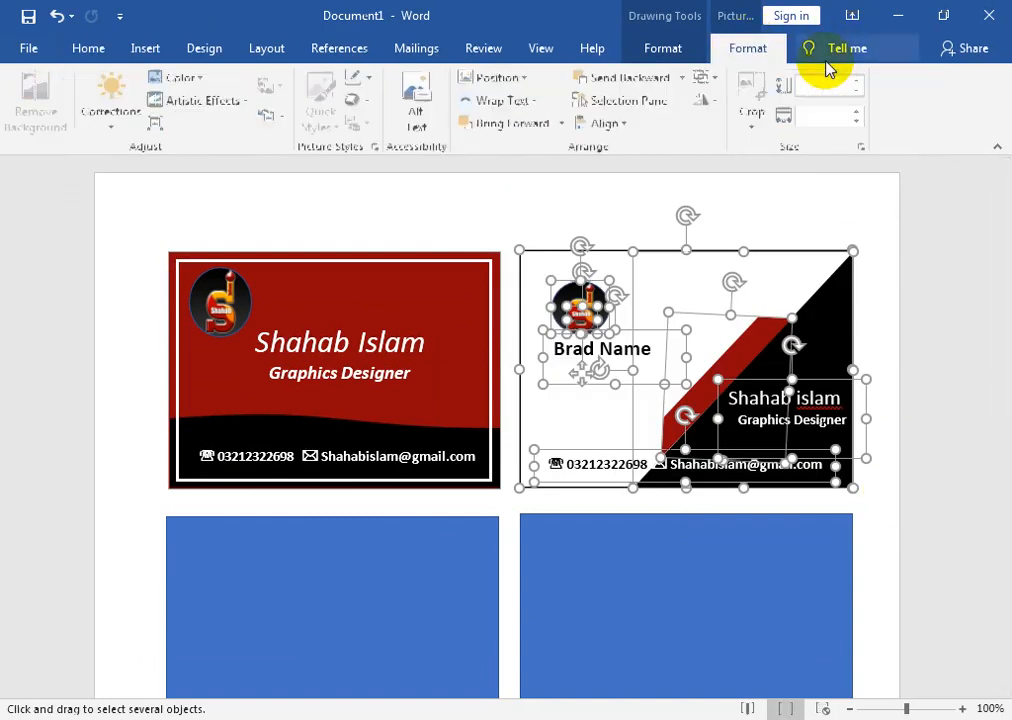
{"action": "left_click", "coordinate": [671, 58]}
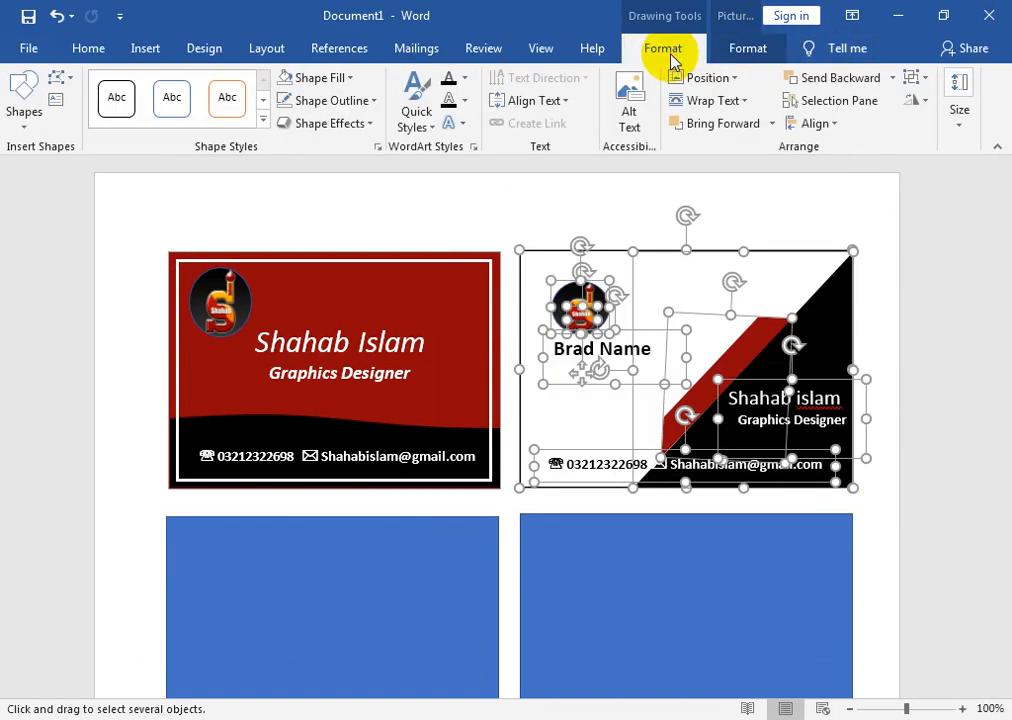
{"action": "left_click", "coordinate": [913, 79]}
{"action": "left_click", "coordinate": [918, 103]}
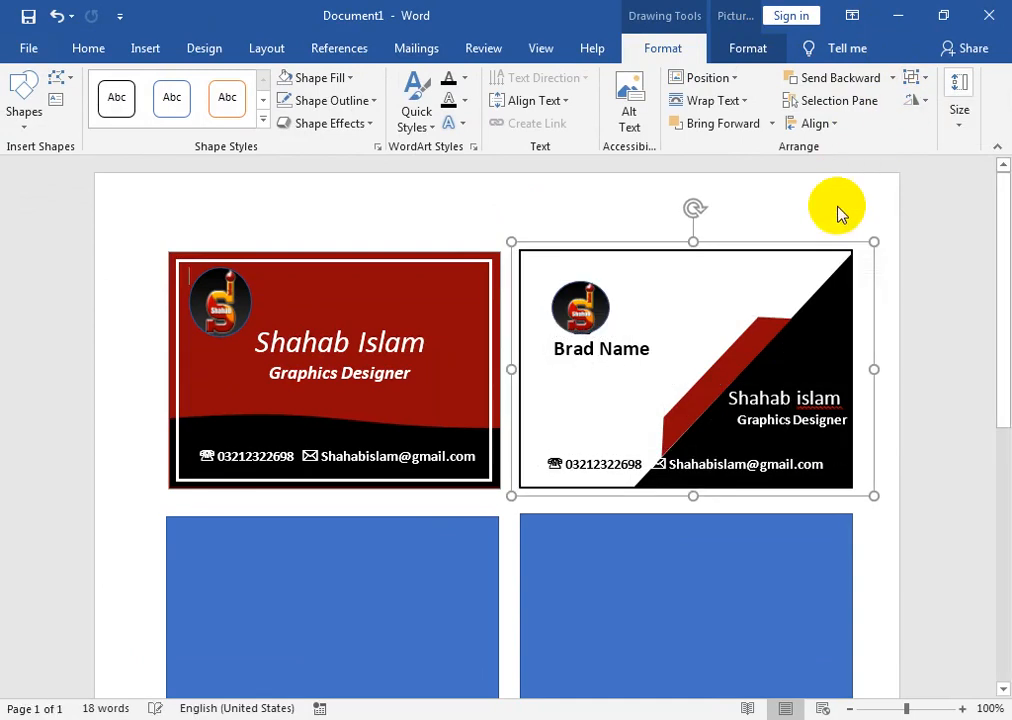
{"action": "left_click", "coordinate": [316, 610]}
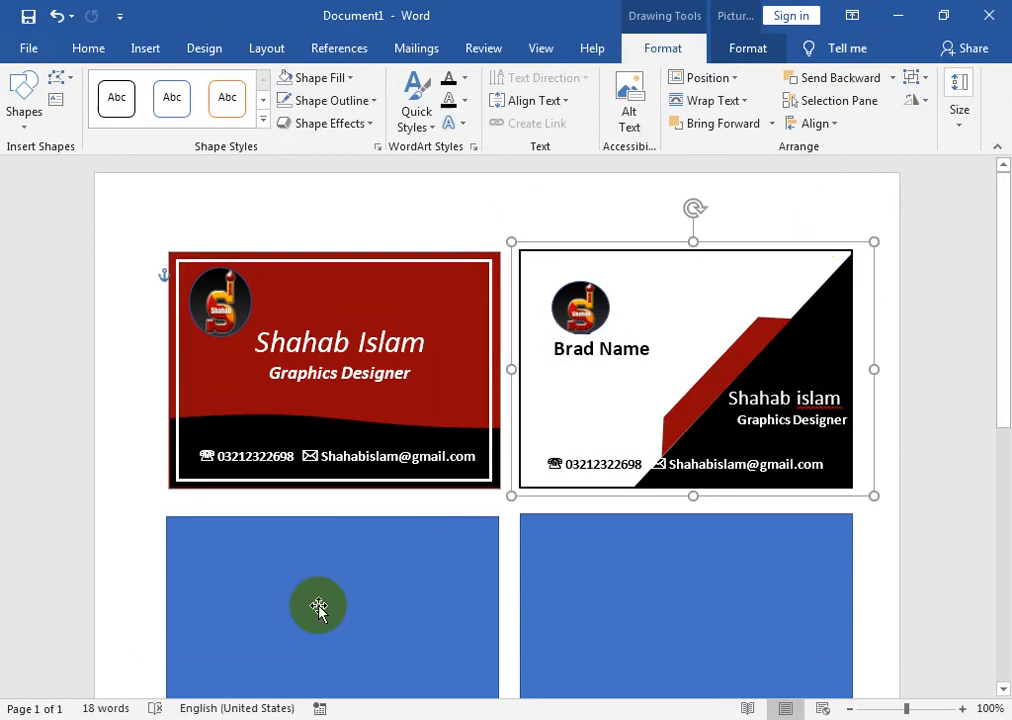
- Draw a black-styled rectangle over the lower-left card's top half and duplicate it
{"action": "scroll", "coordinate": [1004, 250], "scroll_direction": "down", "scroll_amount": 2}
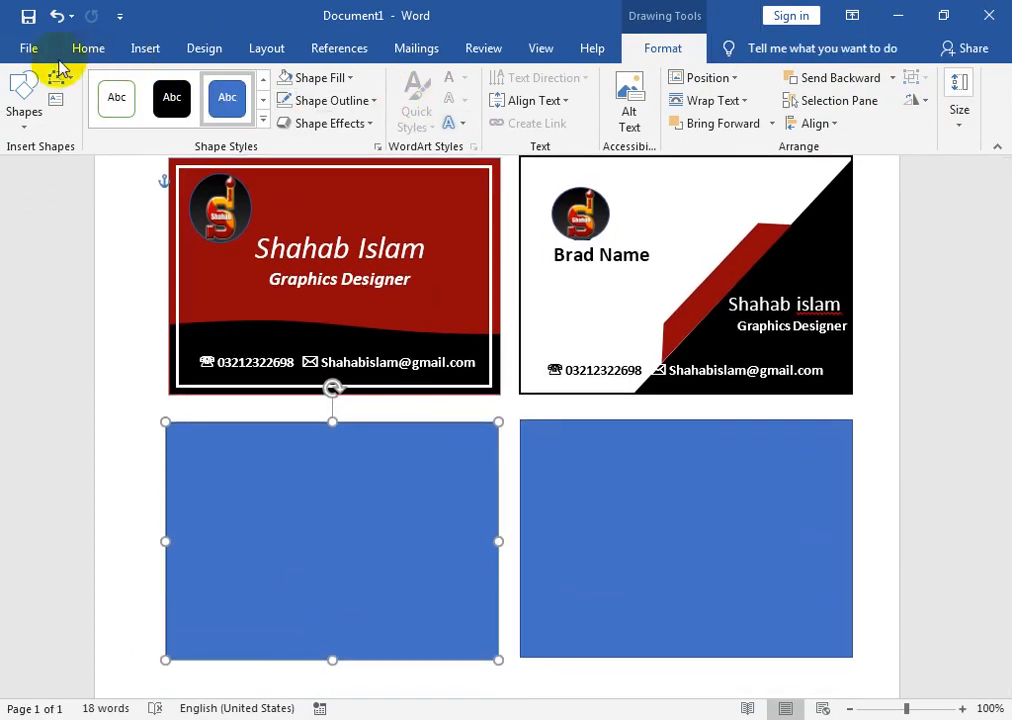
{"action": "left_click", "coordinate": [26, 112]}
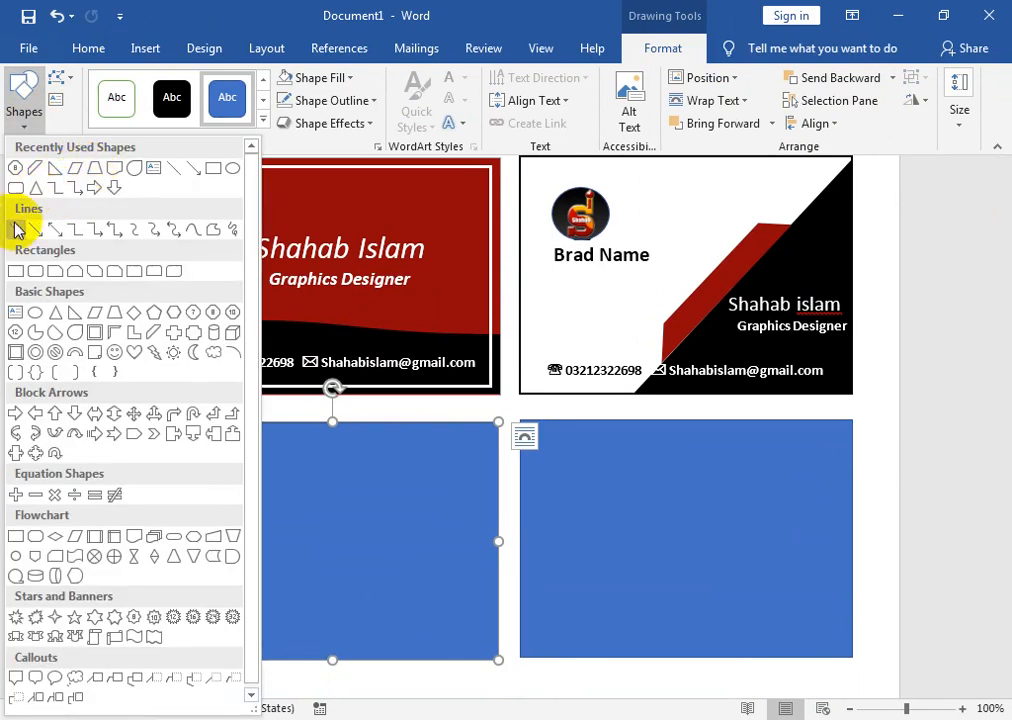
{"action": "left_click", "coordinate": [14, 272]}
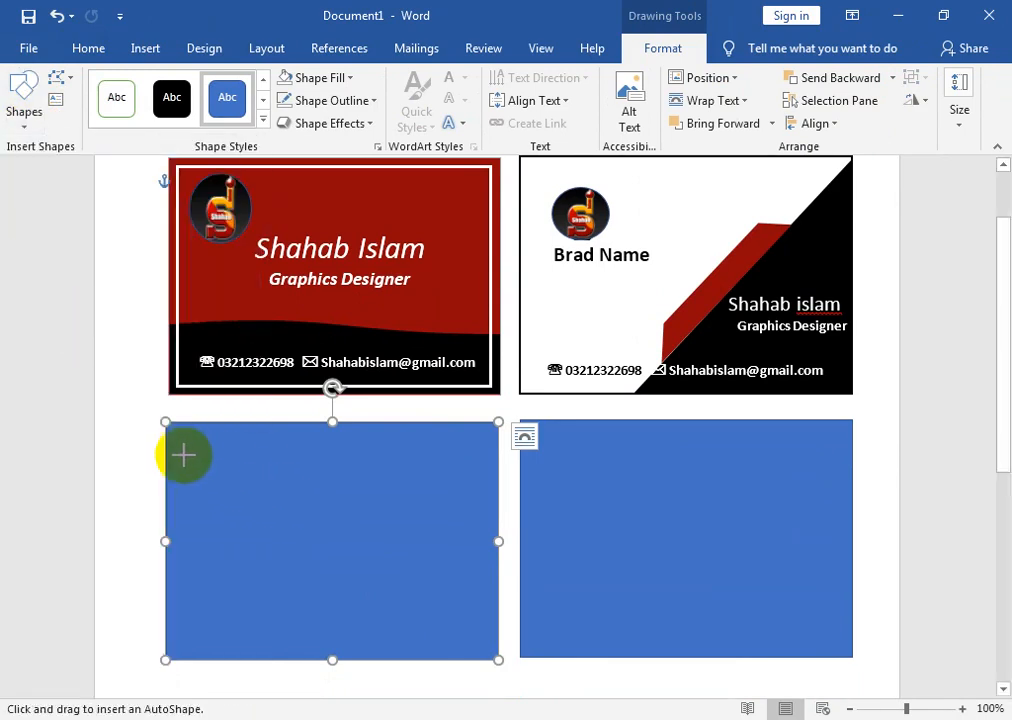
{"action": "mouse_move", "coordinate": [165, 421]}
{"action": "left_mouse_down"}
{"action": "mouse_move", "coordinate": [343, 463]}
{"action": "mouse_move", "coordinate": [483, 541]}
{"action": "mouse_move", "coordinate": [498, 536]}
{"action": "left_mouse_up"}
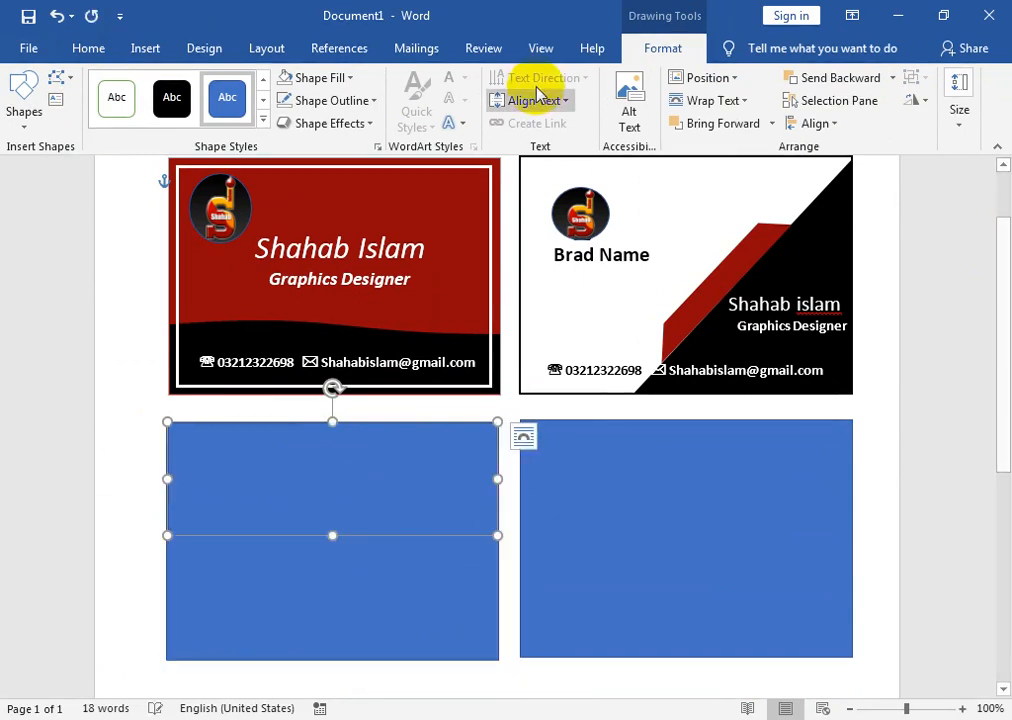
{"action": "left_click", "coordinate": [172, 100]}
{"action": "left_click_drag", "start_coordinate": [283, 481], "coordinate": [285, 486]}
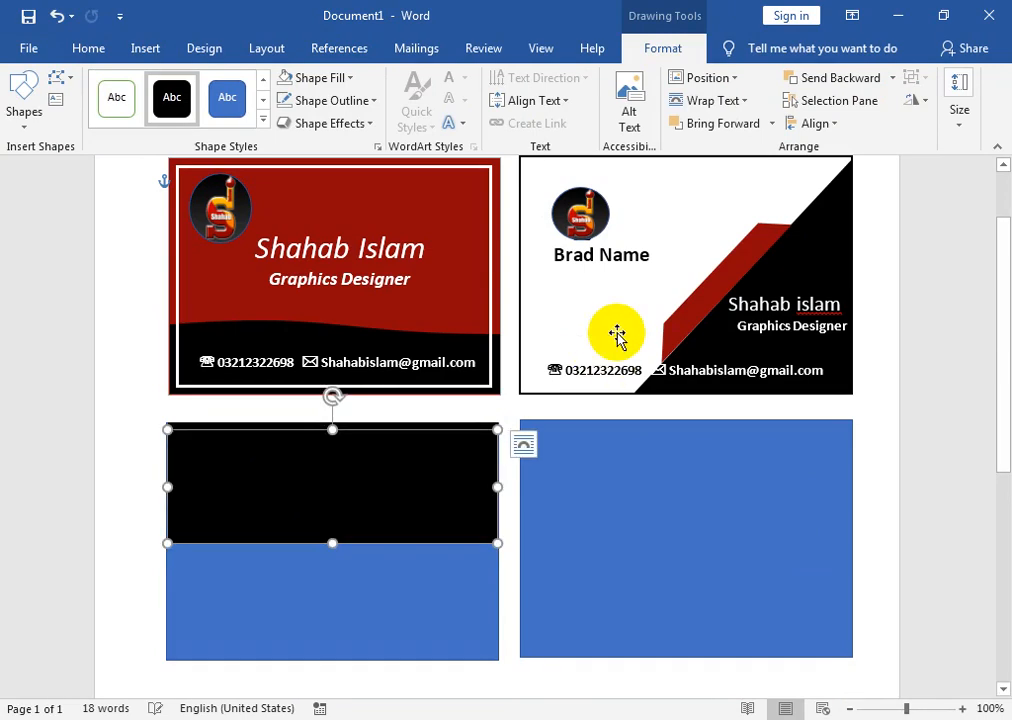
- Fill the copy light green and layer the black rectangle in front, leaving a thin green strip below
{"action": "left_click", "coordinate": [340, 78]}
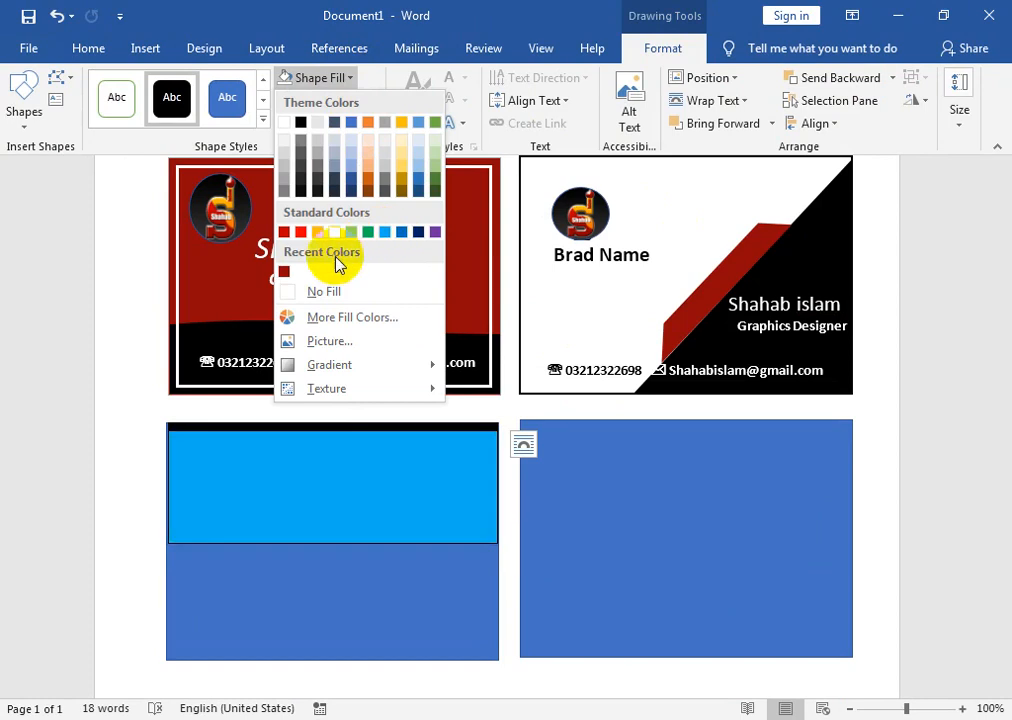
{"action": "left_click", "coordinate": [285, 317]}
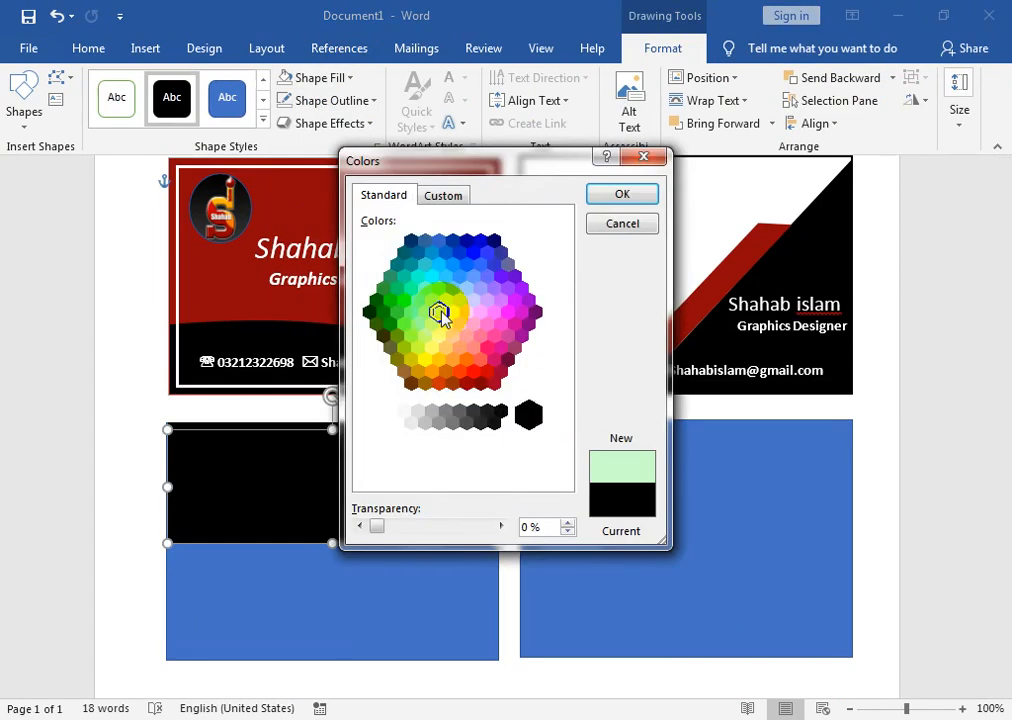
{"action": "left_click", "coordinate": [620, 197]}
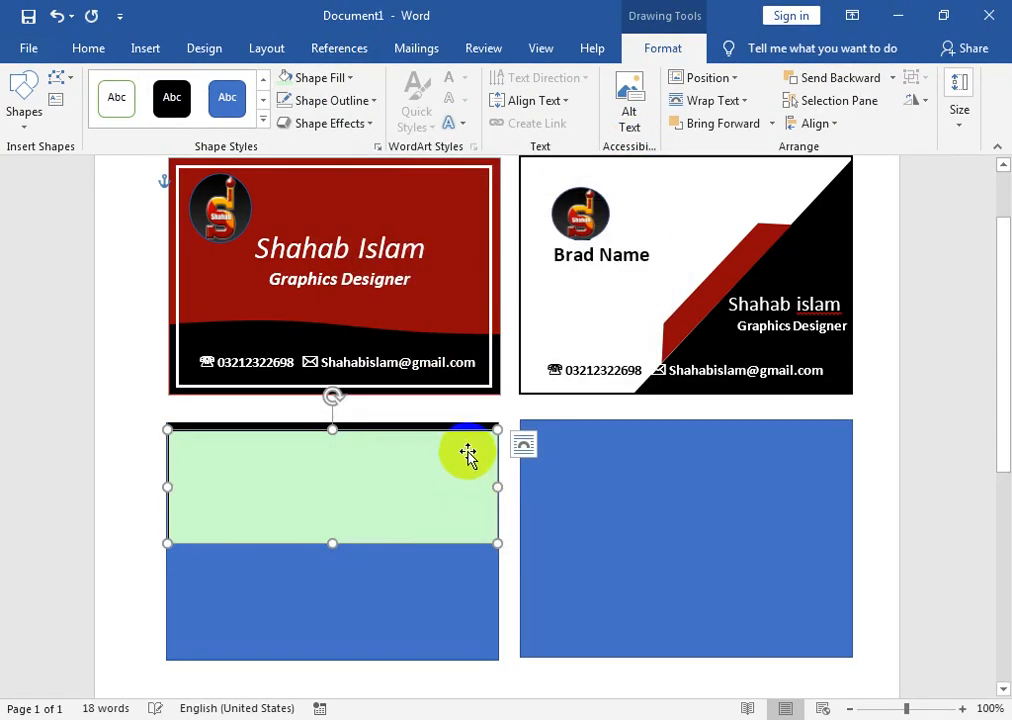
{"action": "mouse_move", "coordinate": [471, 447]}
{"action": "left_mouse_down"}
{"action": "mouse_move", "coordinate": [470, 456]}
{"action": "mouse_move", "coordinate": [468, 425]}
{"action": "left_mouse_up"}
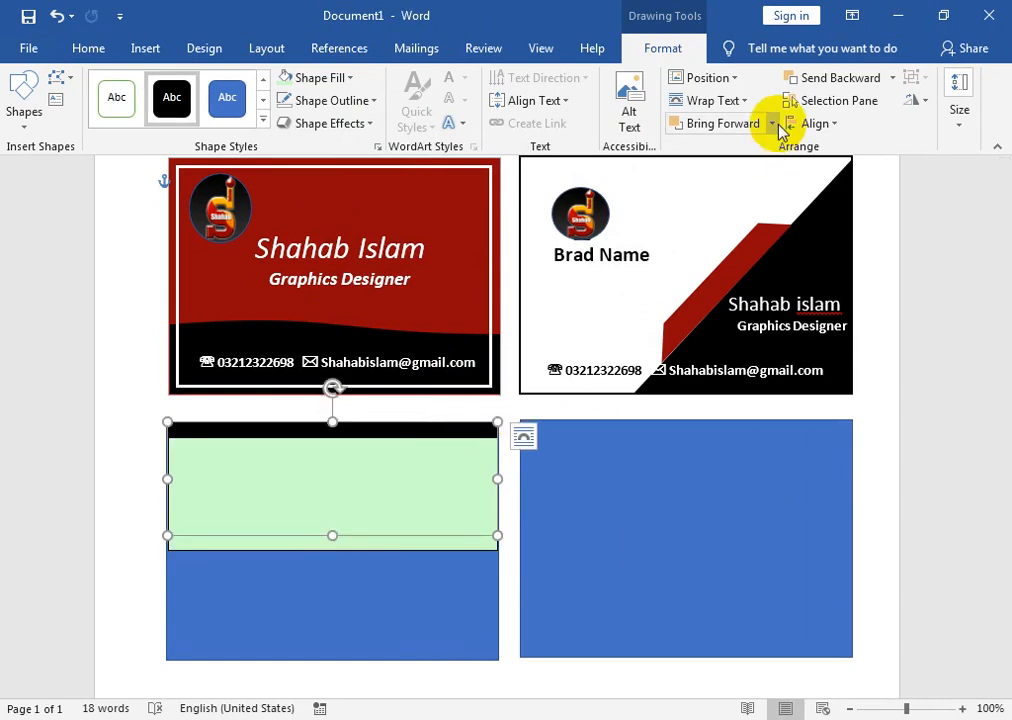
{"action": "left_click", "coordinate": [780, 123]}
{"action": "left_click", "coordinate": [682, 172]}
{"action": "left_click", "coordinate": [389, 524]}
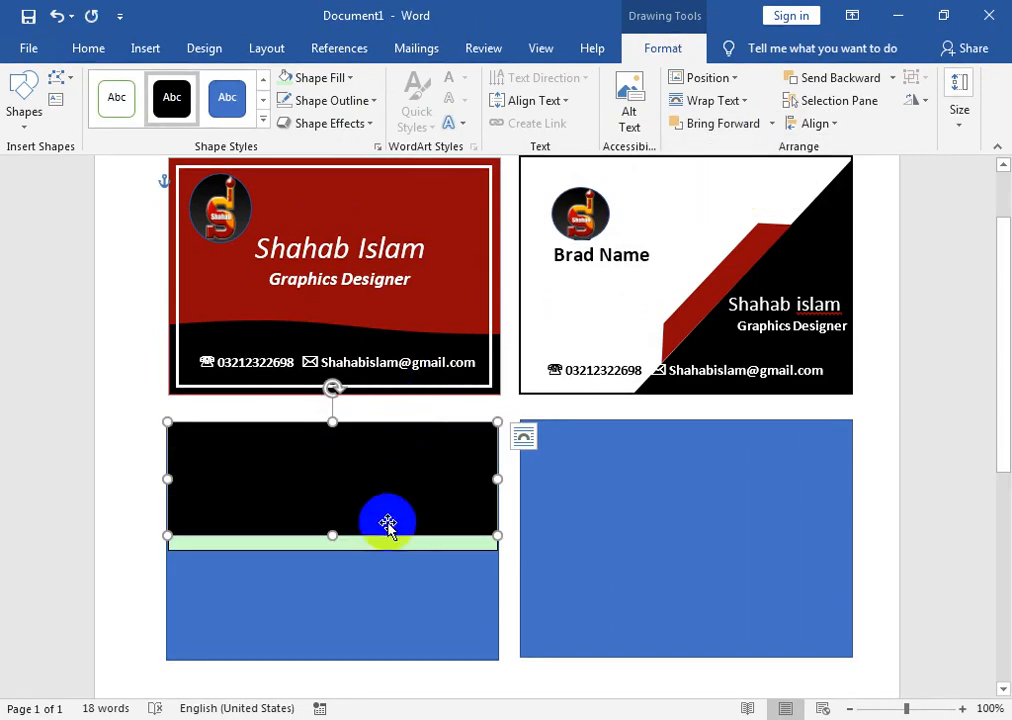
{"action": "left_click_drag", "start_coordinate": [358, 543], "coordinate": [344, 558]}
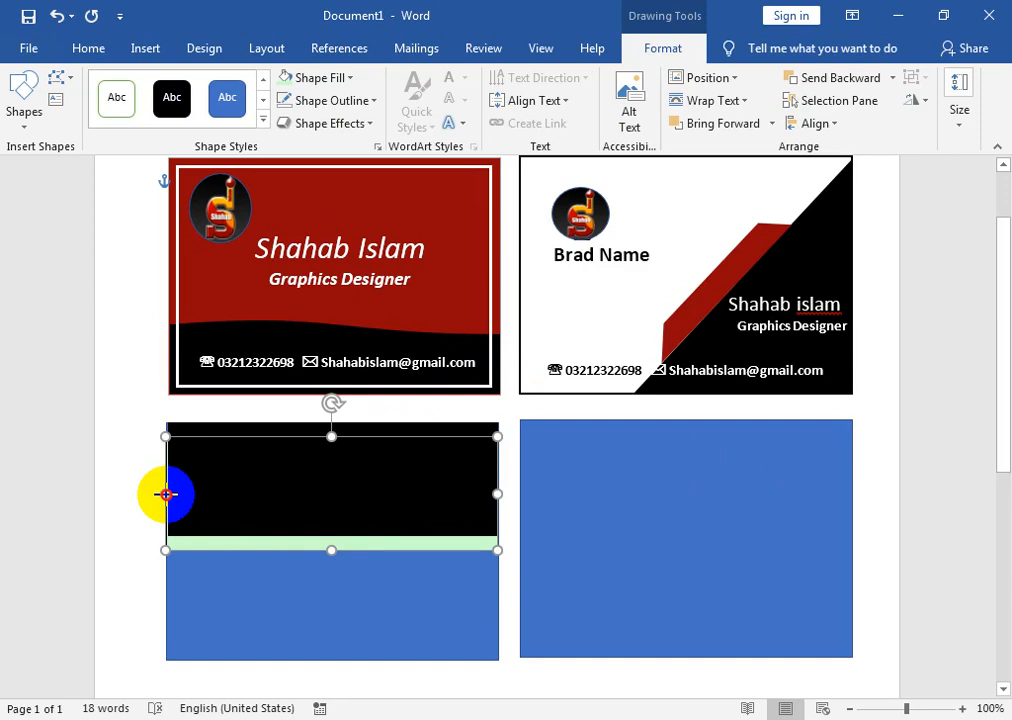
{"action": "mouse_move", "coordinate": [166, 494]}
{"action": "left_mouse_down"}
{"action": "mouse_move", "coordinate": [176, 492]}
{"action": "mouse_move", "coordinate": [166, 493]}
{"action": "left_mouse_up"}
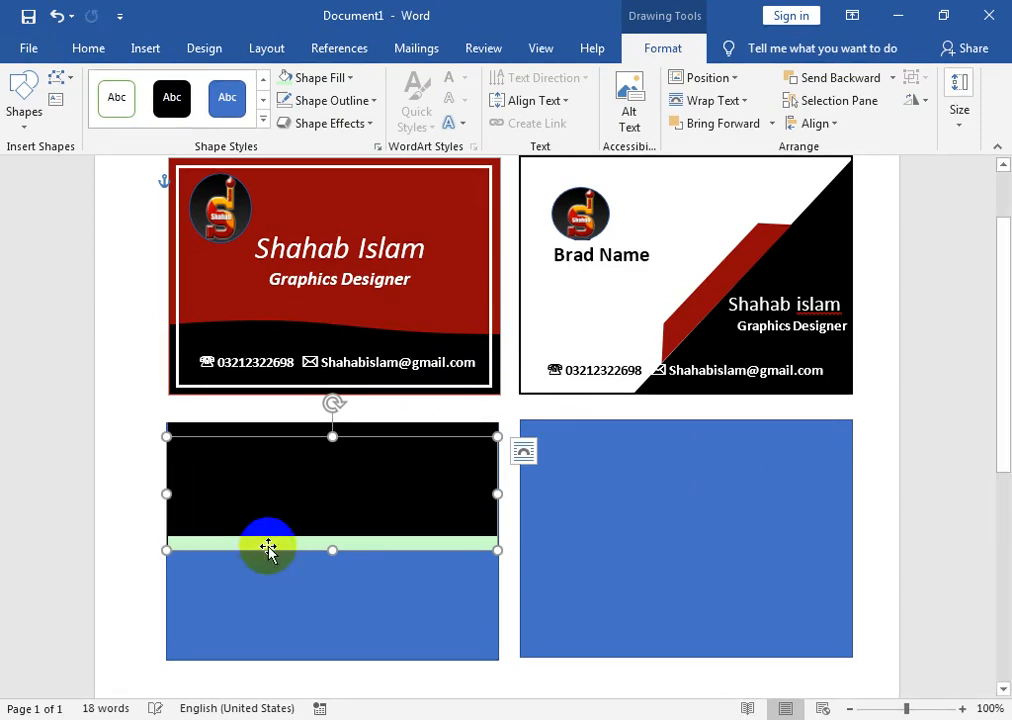
{"action": "key", "text": "Up"}
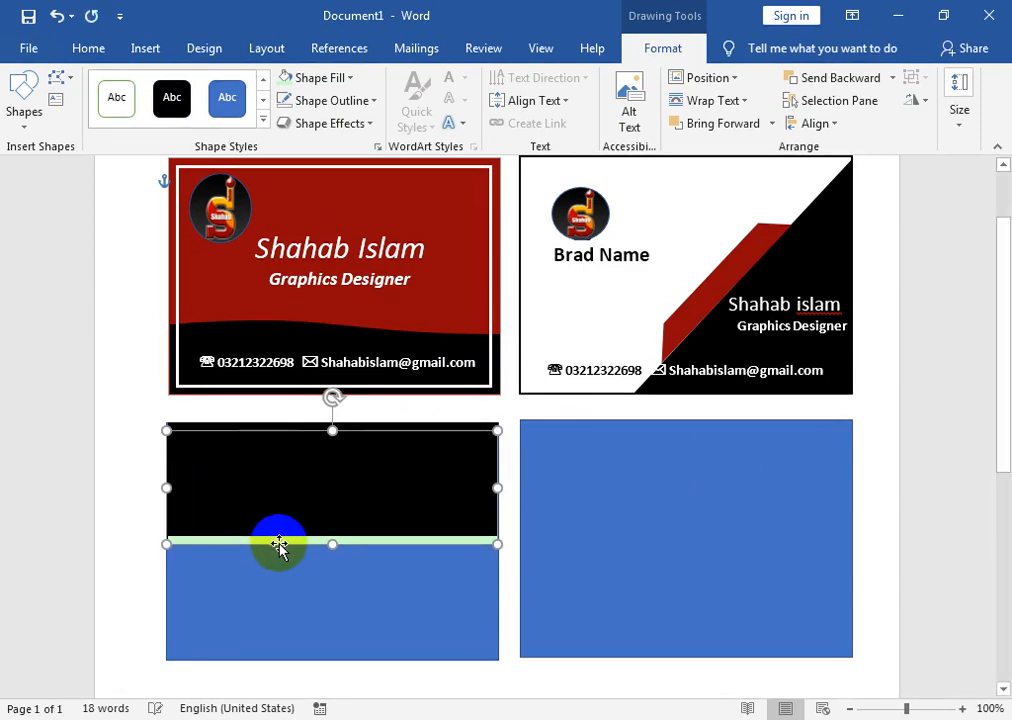
- Give the green strip a soft gradient fill
{"action": "left_click", "coordinate": [345, 77]}
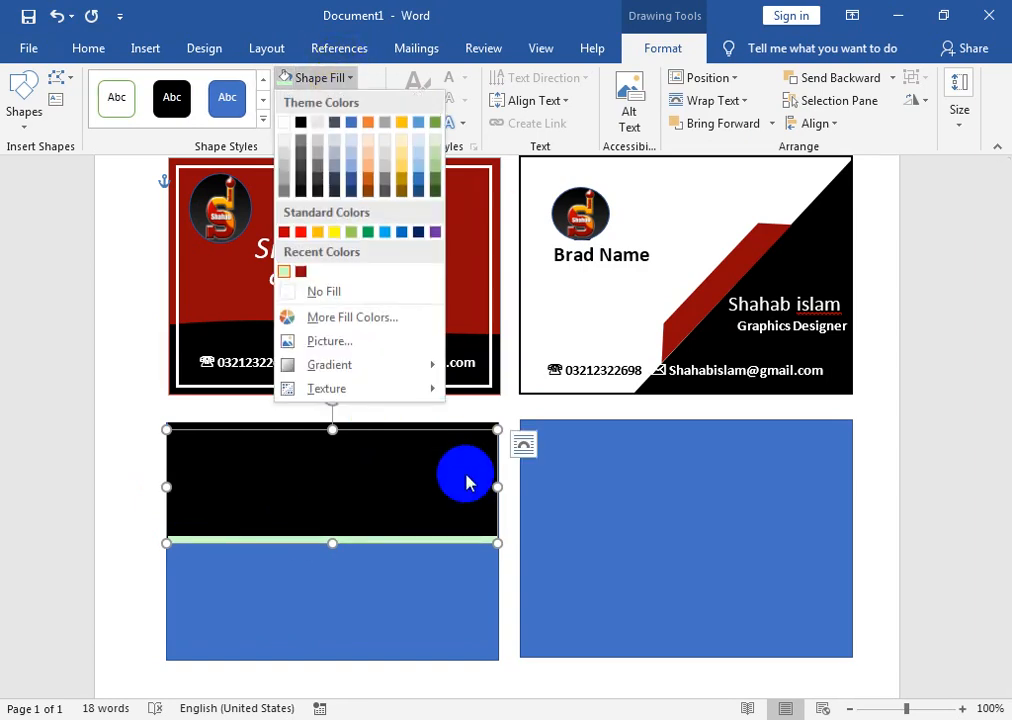
{"action": "mouse_move", "coordinate": [413, 366]}
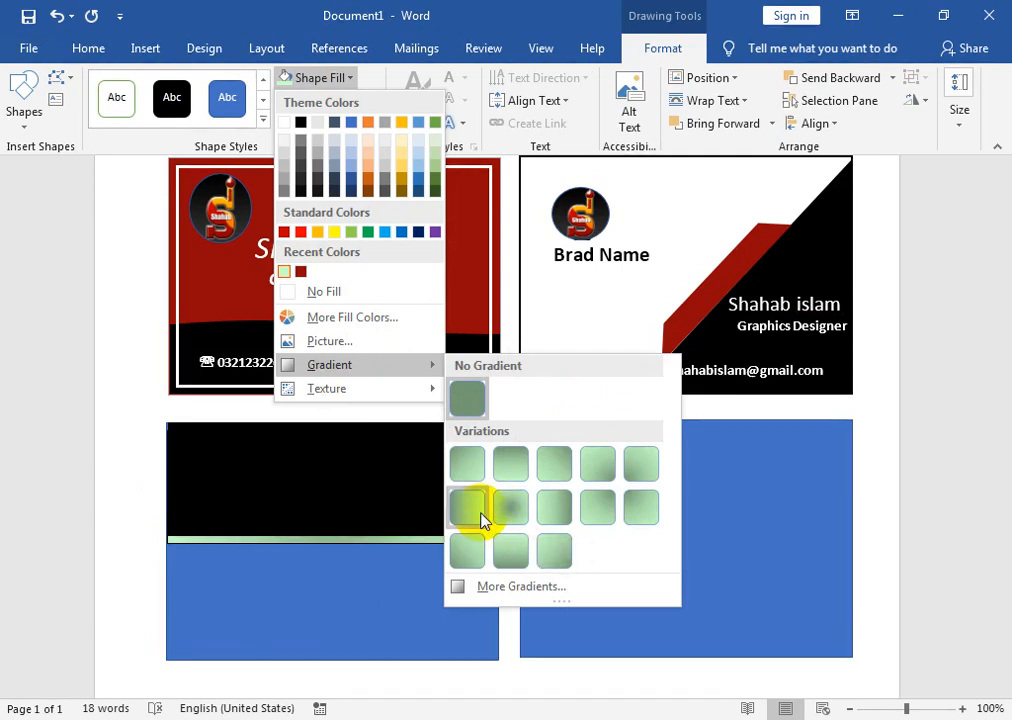
{"action": "left_click", "coordinate": [596, 465]}
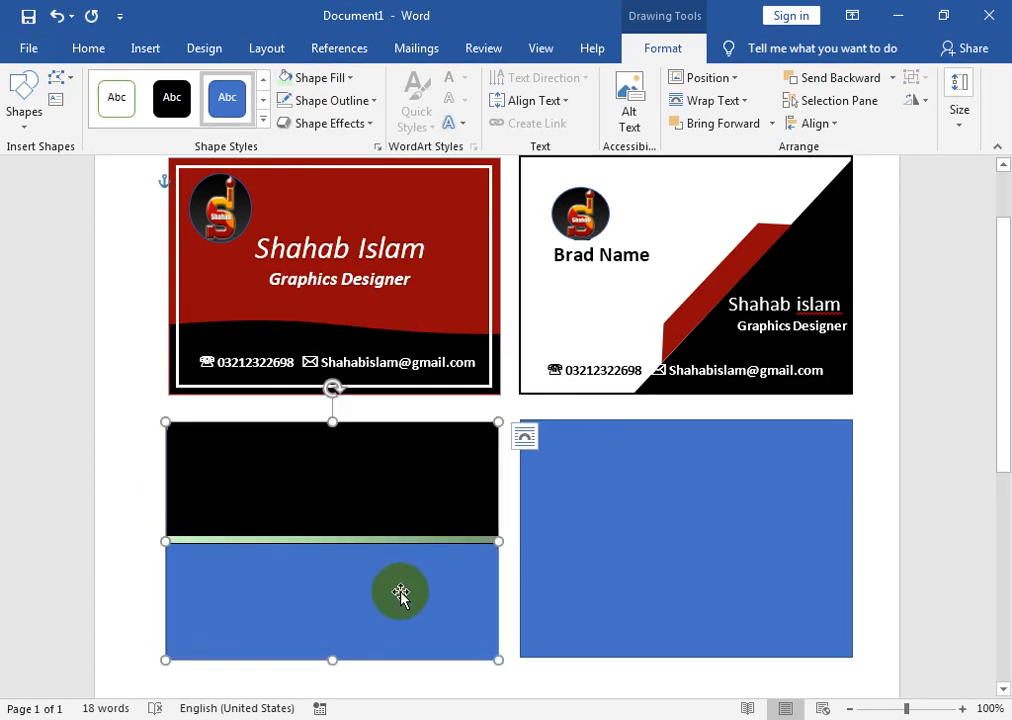
- Make the lower-left card white with a black outline
{"action": "left_click", "coordinate": [352, 80]}
{"action": "left_click", "coordinate": [294, 121]}
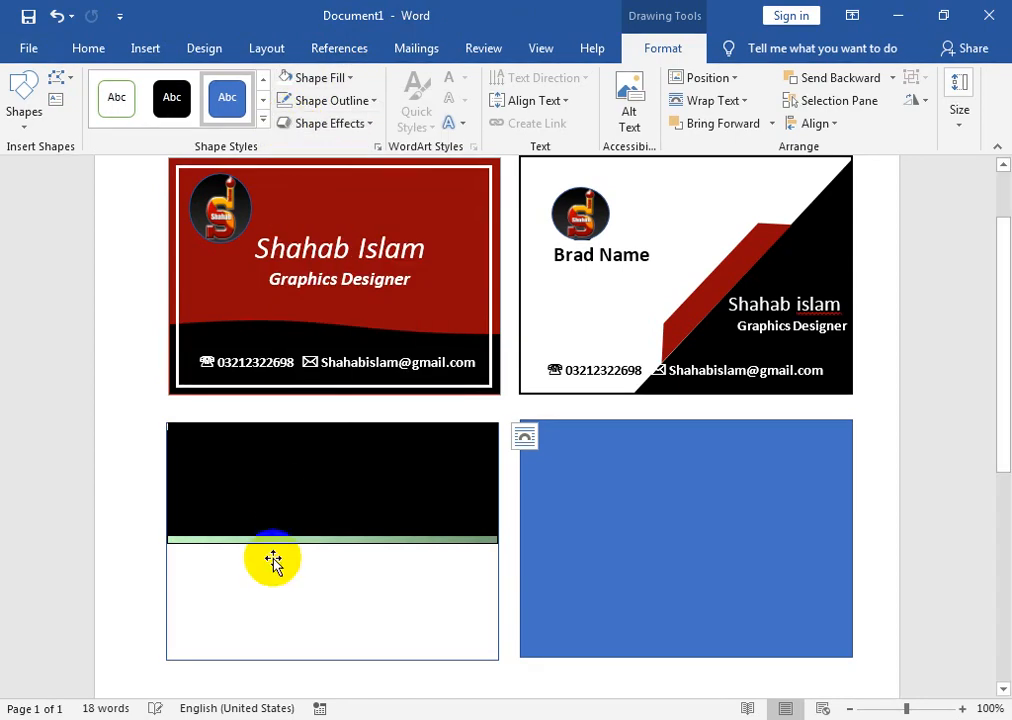
{"action": "left_click", "coordinate": [322, 100]}
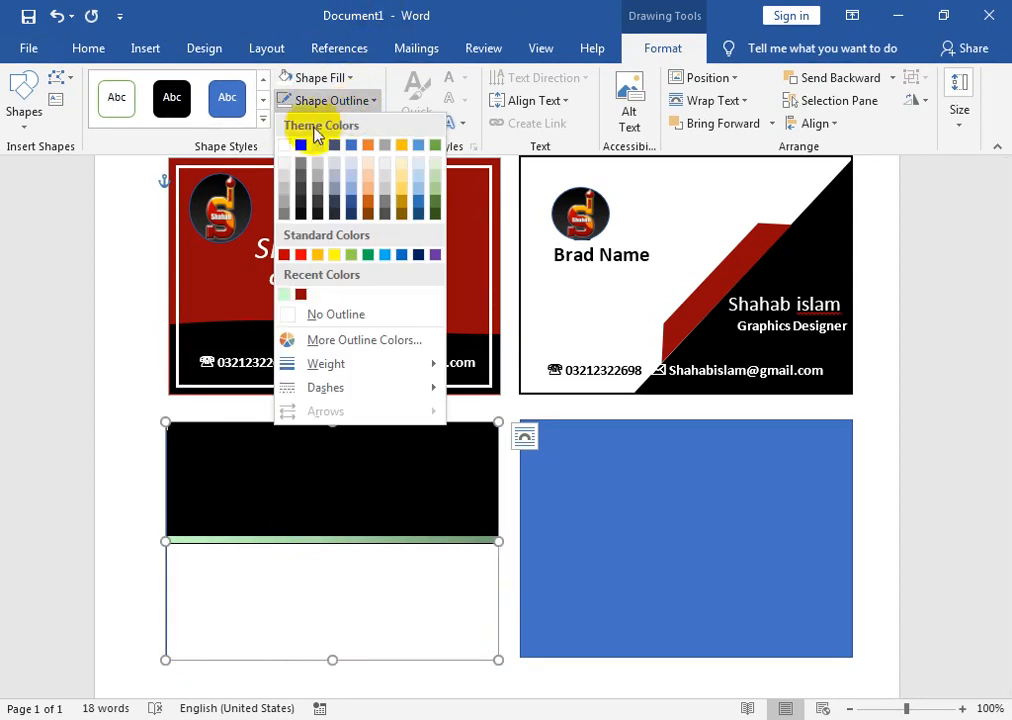
{"action": "left_click", "coordinate": [299, 147]}
- Place a copy of the black rectangle over the card's bottom half, beneath the green strip
{"action": "left_click", "coordinate": [334, 433]}
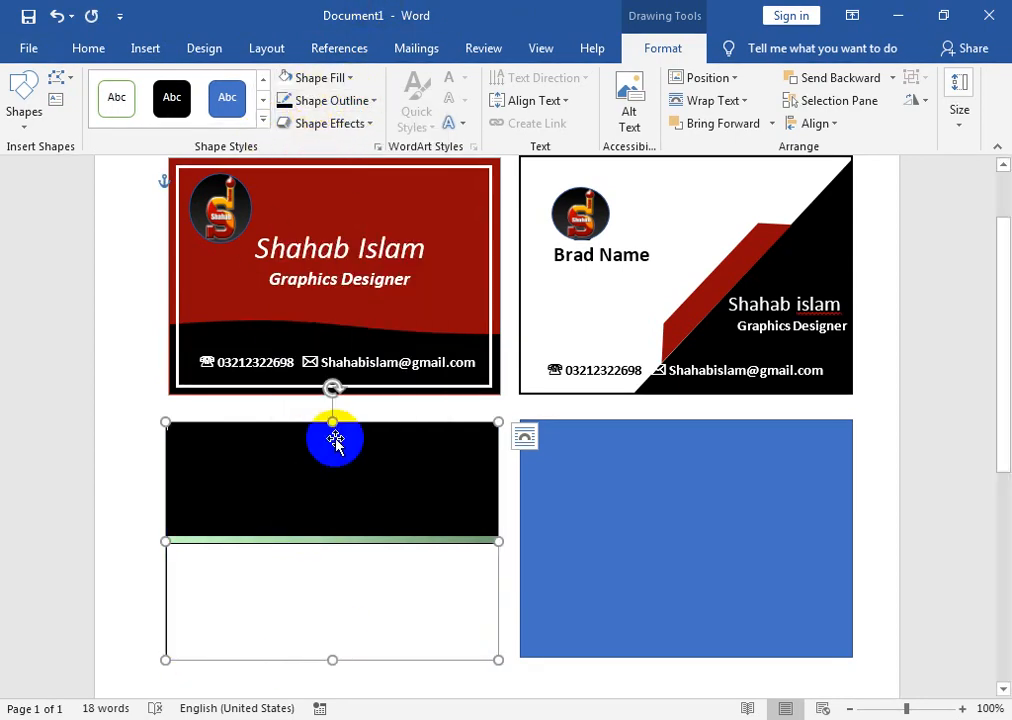
{"action": "left_click_drag", "start_coordinate": [310, 478], "coordinate": [288, 568]}
{"action": "key", "text": "Down"}
{"action": "key", "text": "Down"}
{"action": "key", "text": "Down"}
{"action": "key", "text": "Up"}
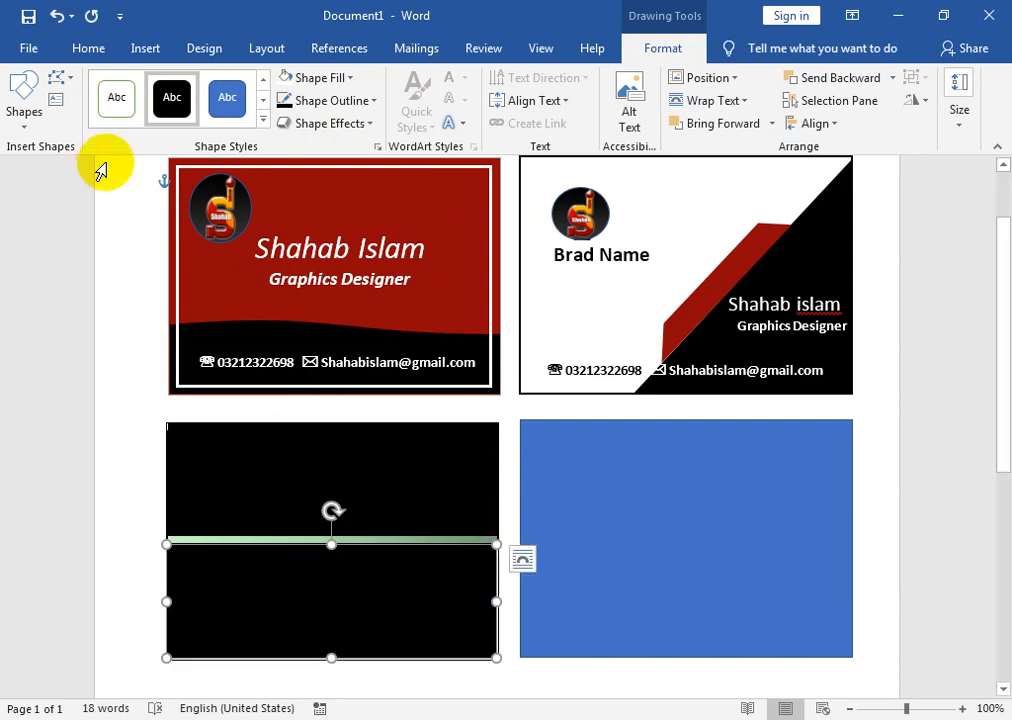
- Draw a text box on the upper black band and start typing the cardholder's name
{"action": "left_click", "coordinate": [54, 97]}
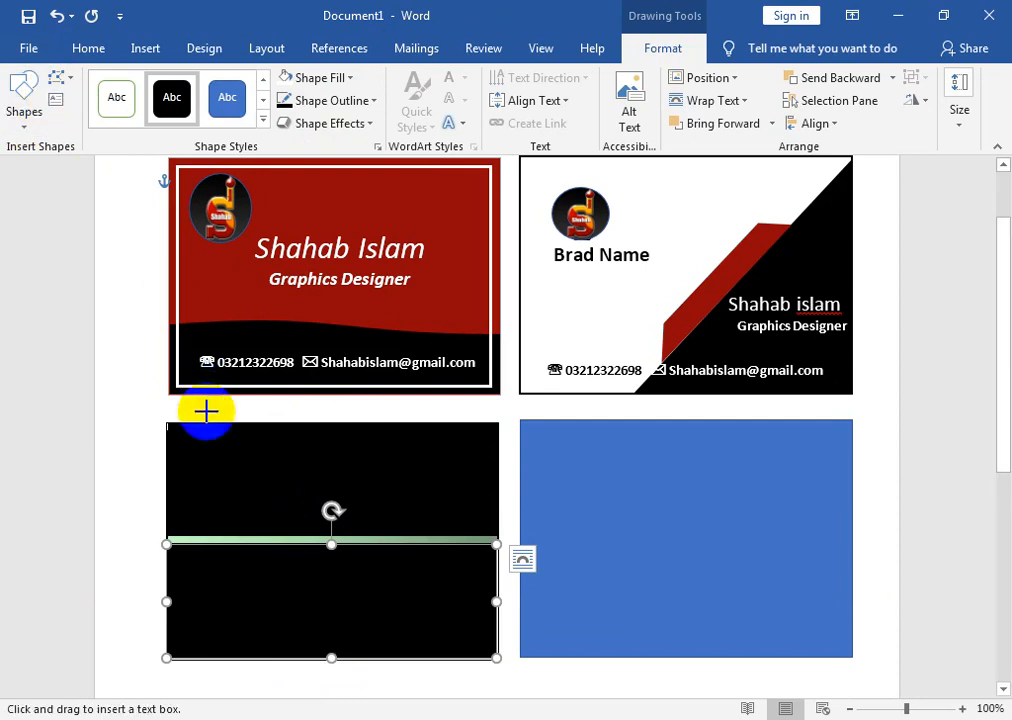
{"action": "left_click_drag", "start_coordinate": [296, 458], "coordinate": [469, 491]}
{"action": "type", "text": "sha"}
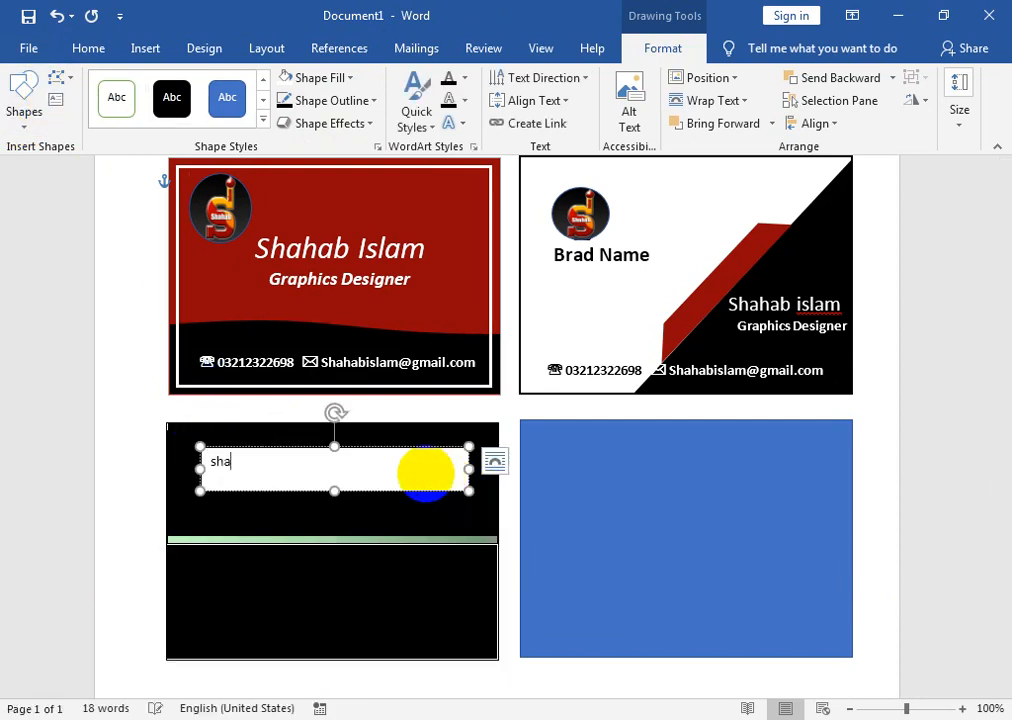
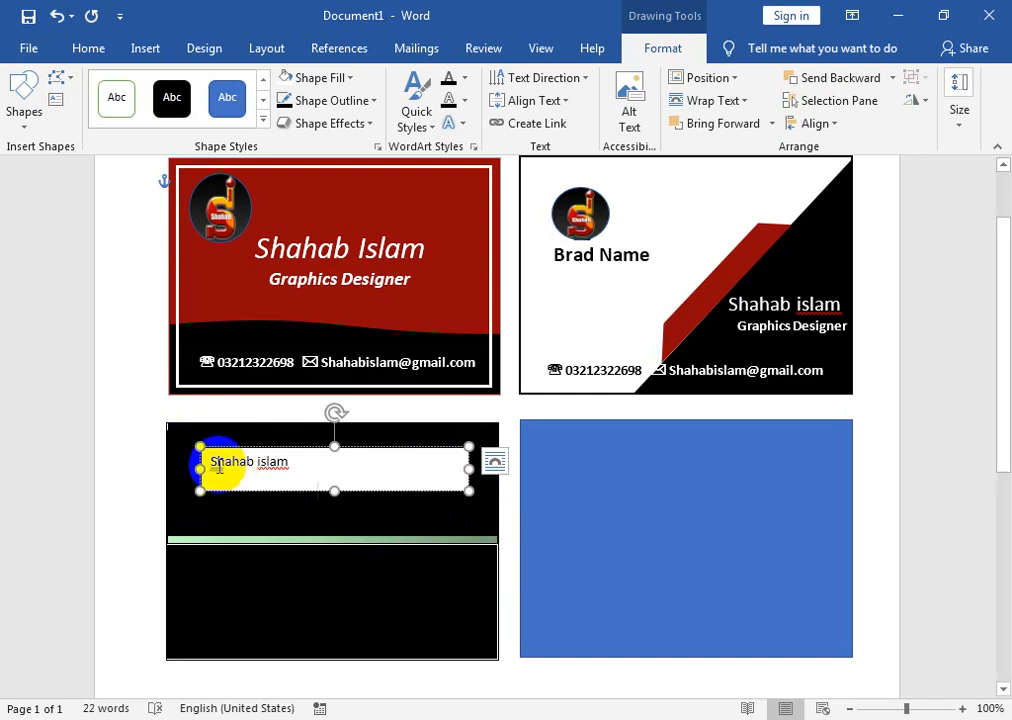
- Apply No Spacing to the name and title lines, centre them and enlarge the text
{"action": "left_click_drag", "start_coordinate": [206, 458], "coordinate": [375, 526]}
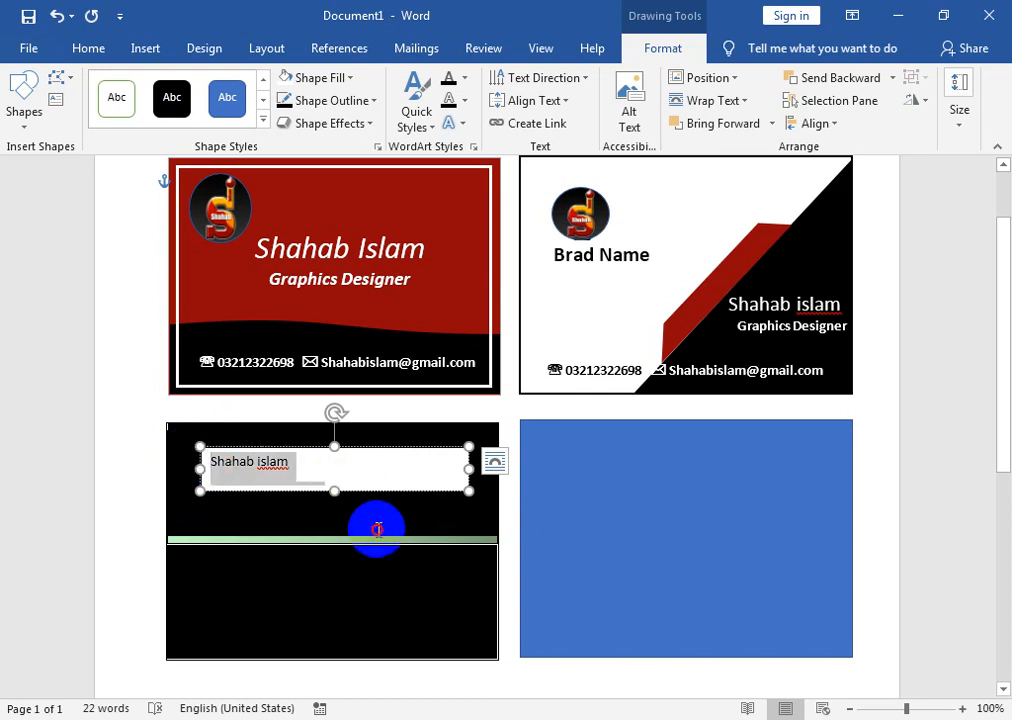
{"action": "left_click", "coordinate": [84, 55]}
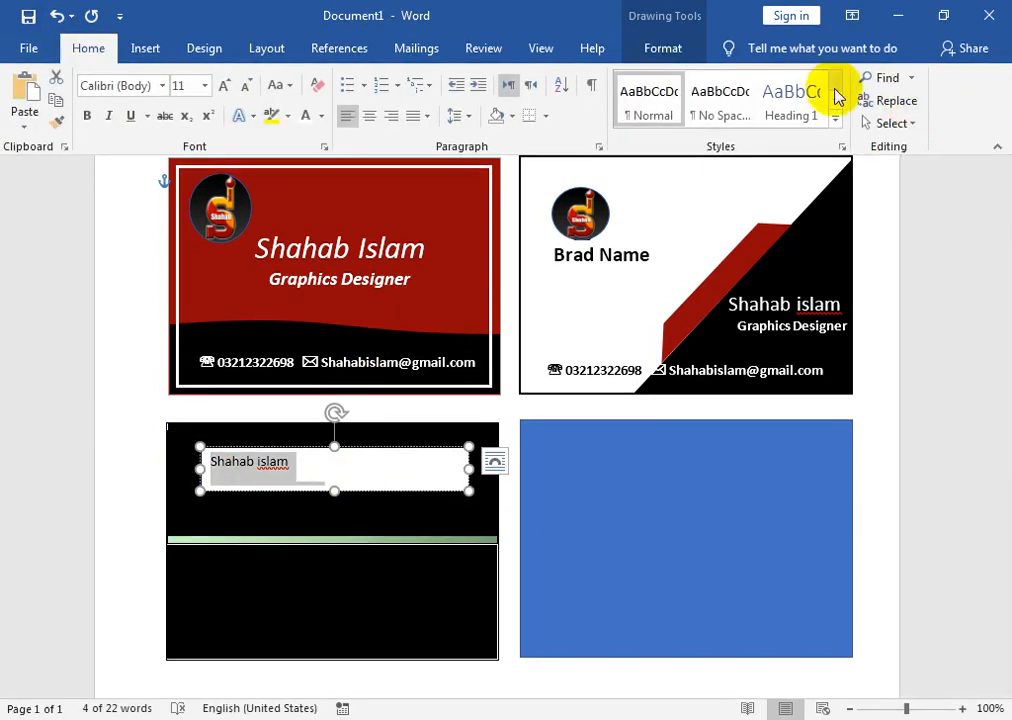
{"action": "left_click", "coordinate": [700, 106]}
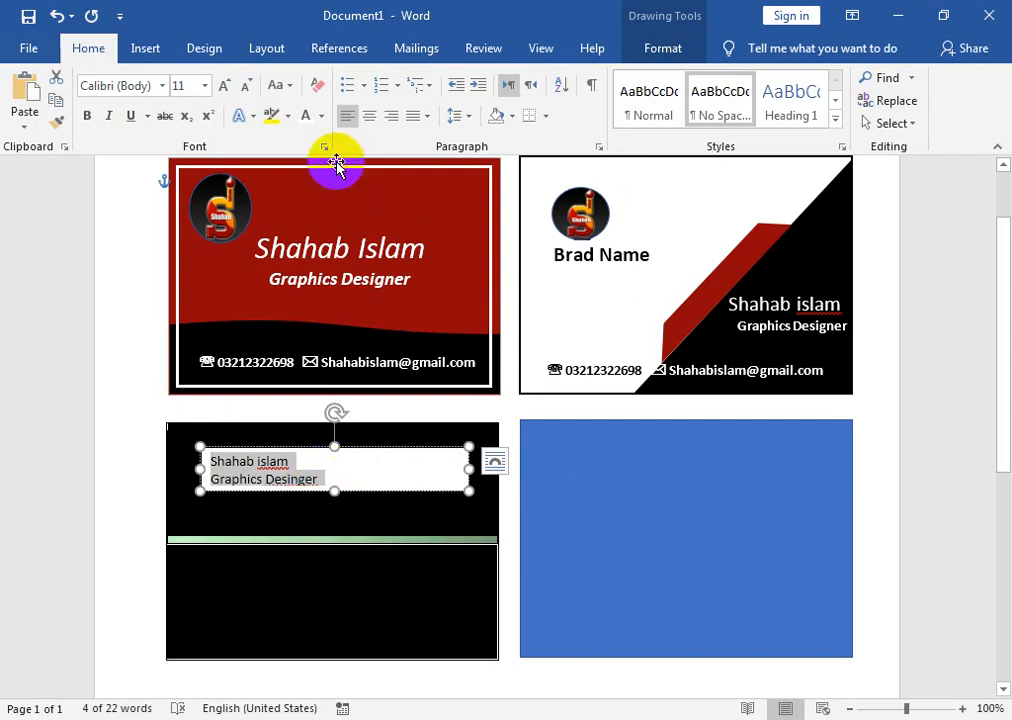
{"action": "left_click", "coordinate": [369, 116]}
{"action": "left_click", "coordinate": [224, 86]}
{"action": "left_click", "coordinate": [224, 86]}
{"action": "left_click", "coordinate": [224, 86]}
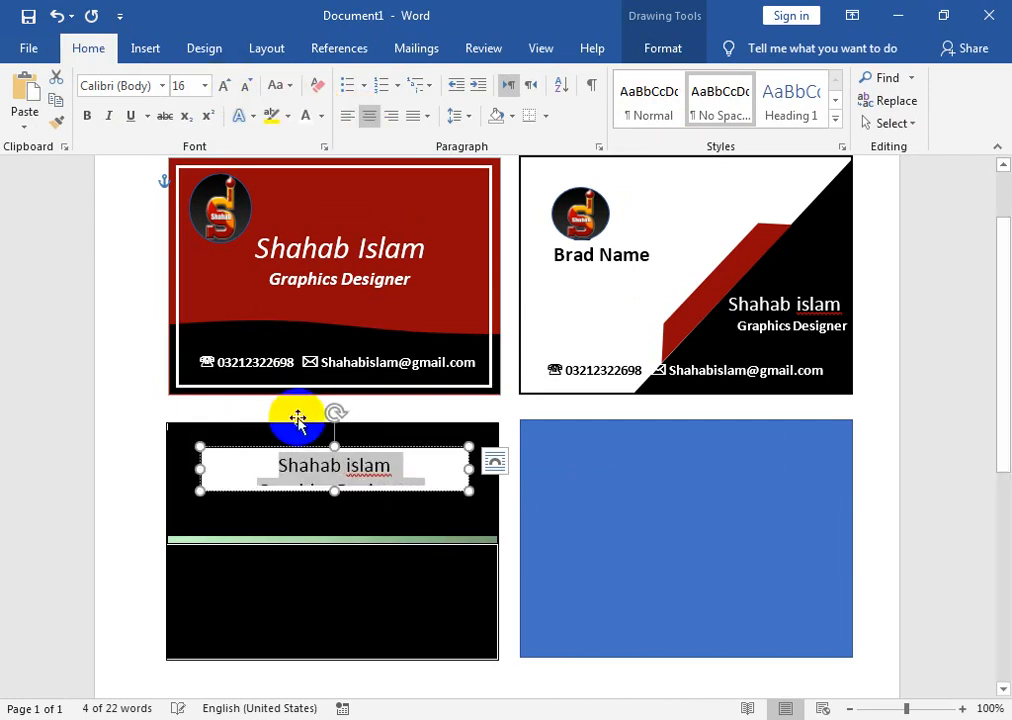
- Make the text box taller to reveal the title and enlarge the name further
{"action": "left_click_drag", "start_coordinate": [340, 490], "coordinate": [341, 525]}
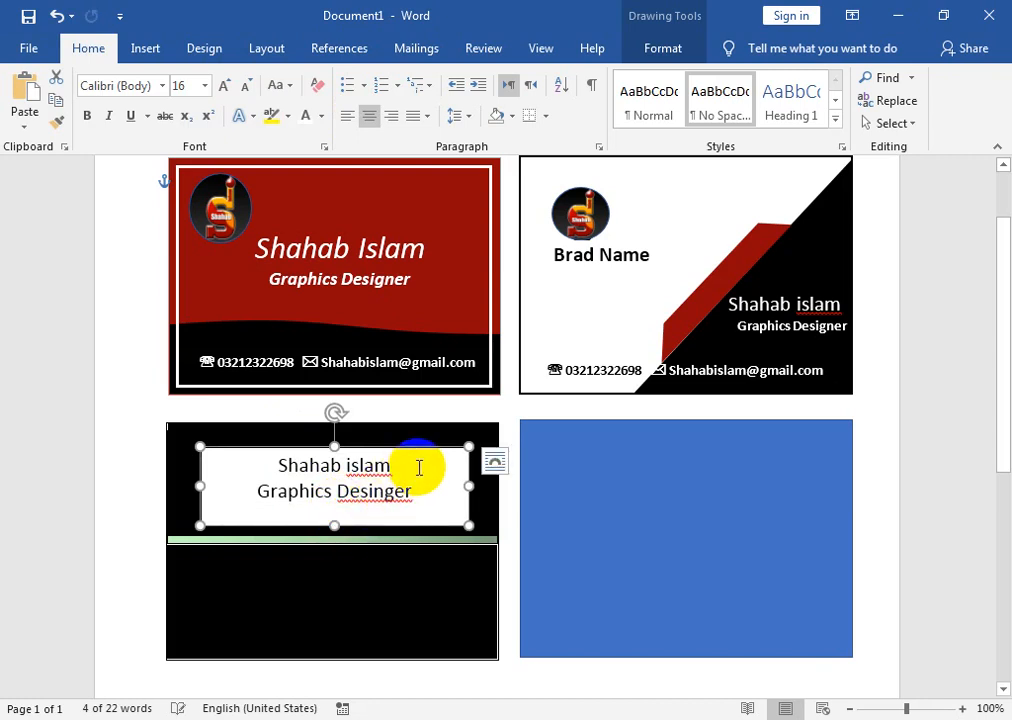
{"action": "left_click_drag", "start_coordinate": [420, 468], "coordinate": [267, 468]}
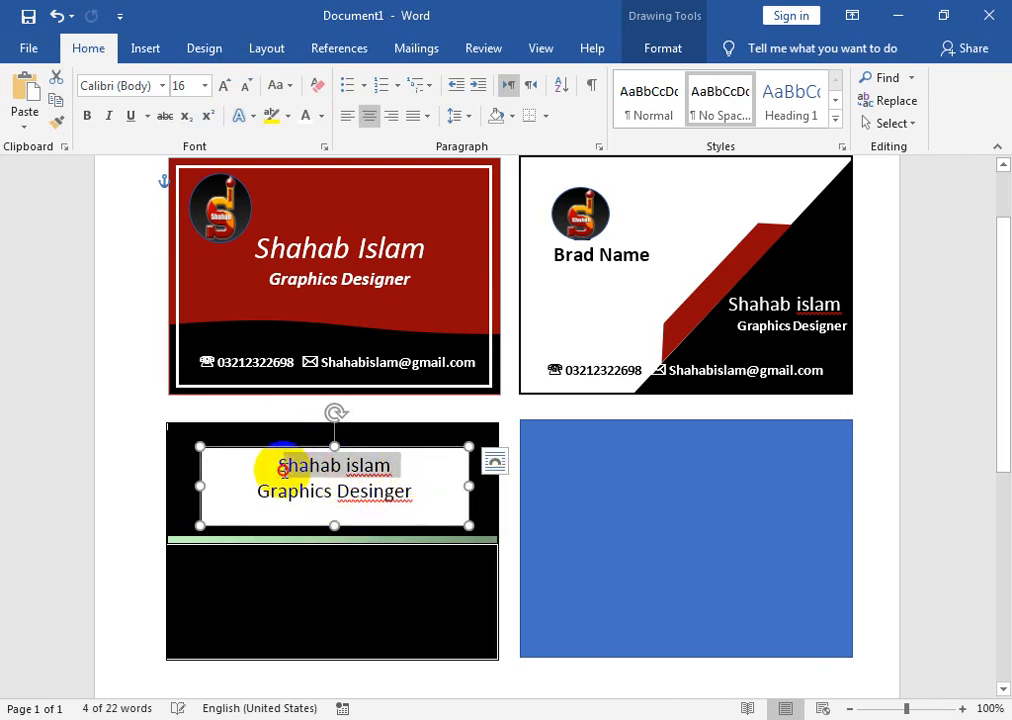
{"action": "left_click", "coordinate": [228, 86]}
{"action": "left_click", "coordinate": [228, 86]}
{"action": "left_click", "coordinate": [228, 86]}
- Correct the misspelled 'Desinger' to 'Designer' using the spelling suggestions
{"action": "left_click", "coordinate": [388, 505]}
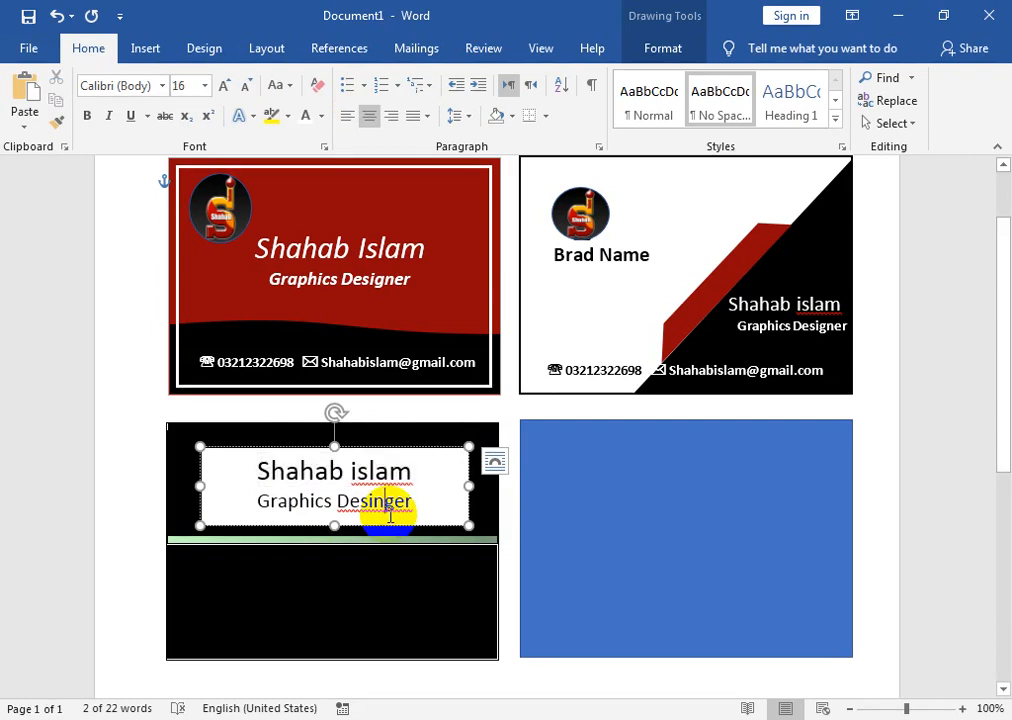
{"action": "left_click_drag", "start_coordinate": [418, 500], "coordinate": [226, 501]}
{"action": "left_click", "coordinate": [373, 504]}
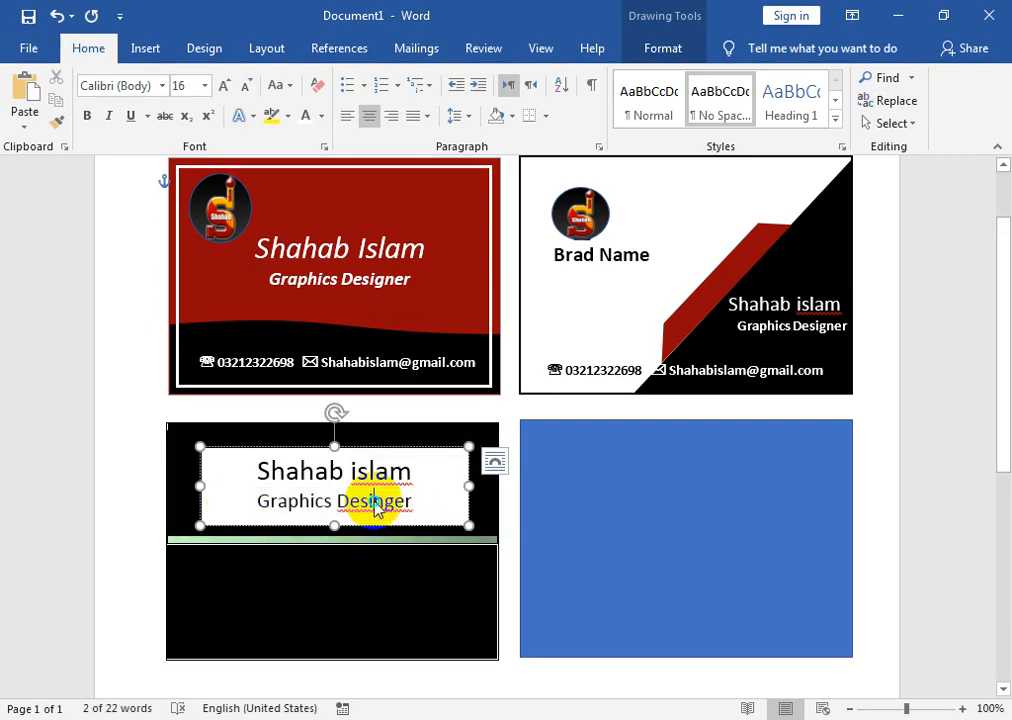
{"action": "right_click", "coordinate": [375, 508]}
{"action": "left_click", "coordinate": [294, 157]}
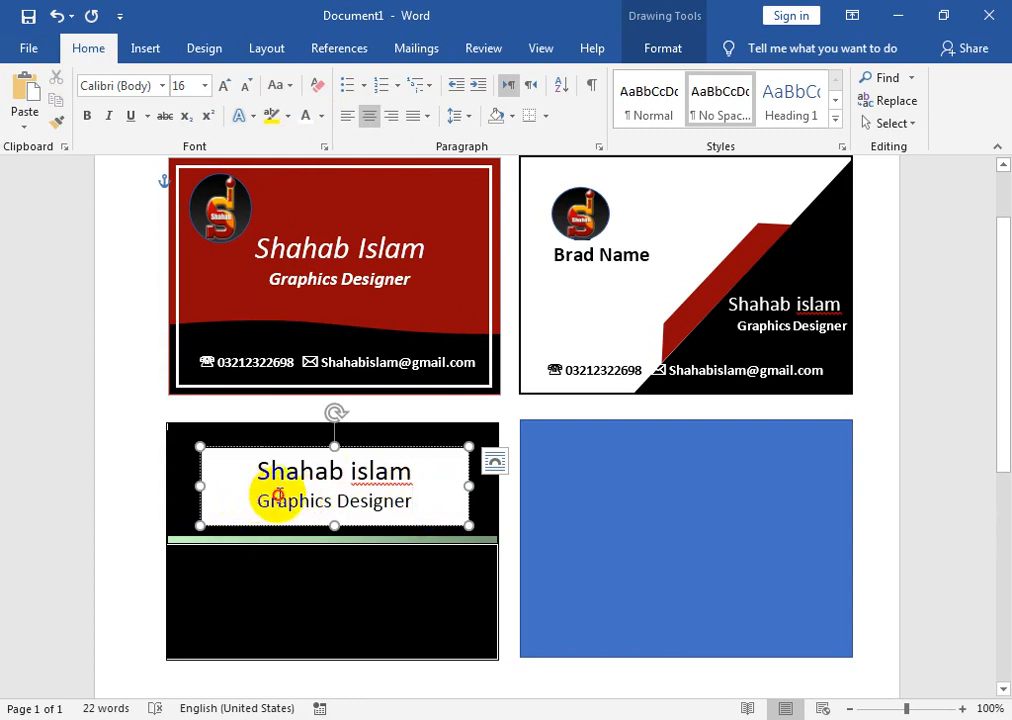
- Set the 'Graphics Designer' title line in the Vijaya font
{"action": "left_click_drag", "start_coordinate": [277, 495], "coordinate": [372, 505]}
{"action": "left_click", "coordinate": [163, 87]}
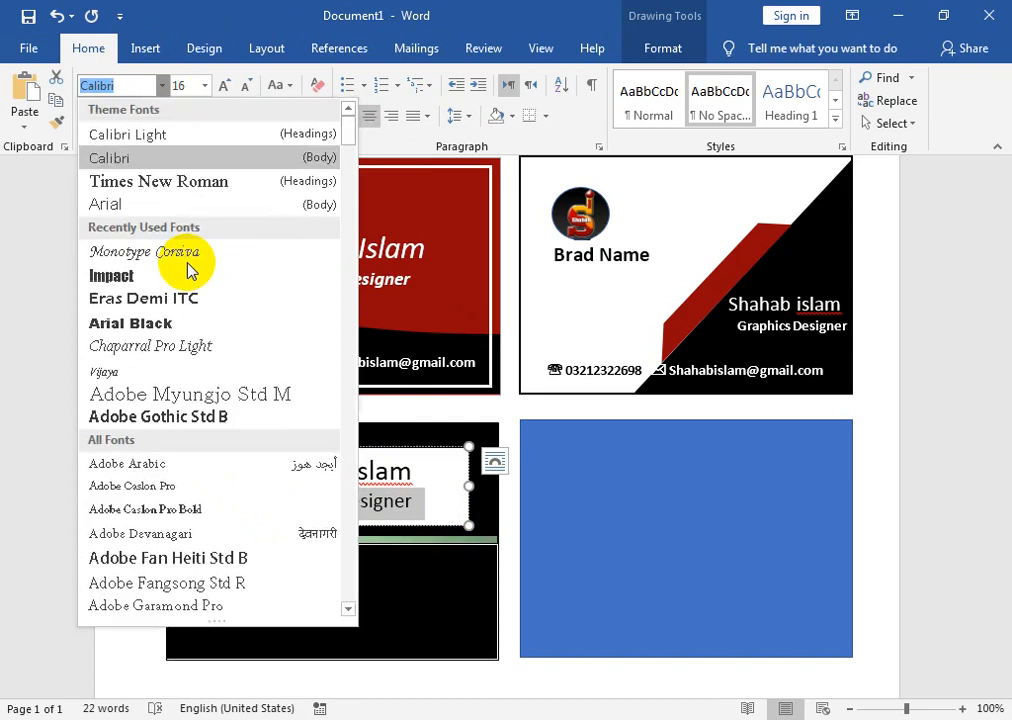
{"action": "left_click", "coordinate": [165, 380]}
{"action": "left_click", "coordinate": [368, 474]}
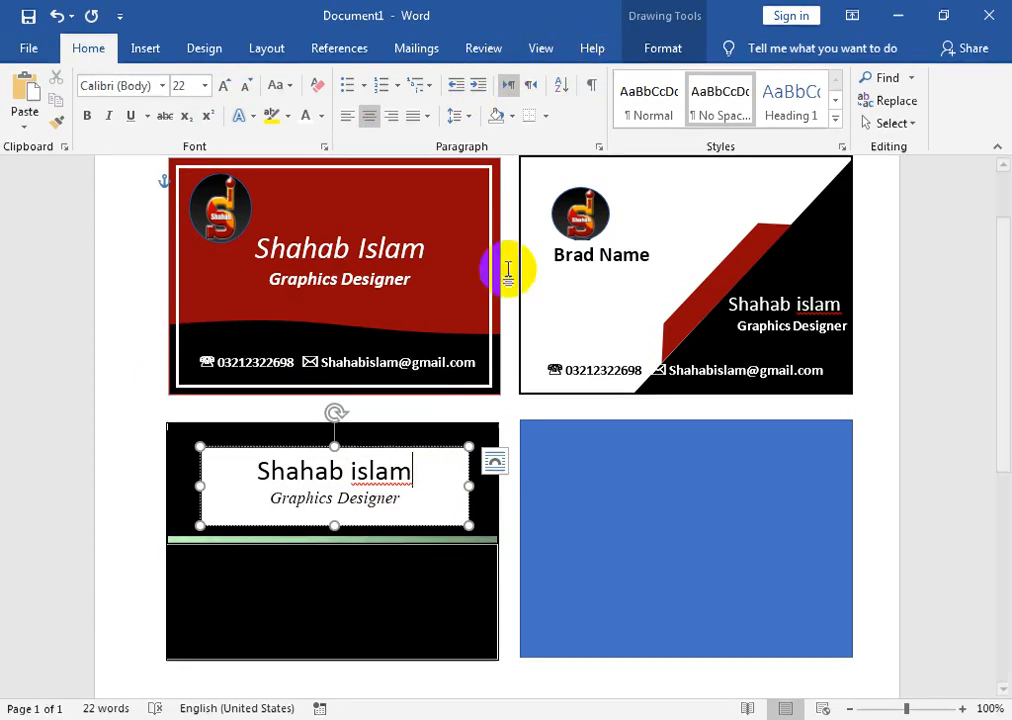
{"action": "double_click", "coordinate": [378, 470]}
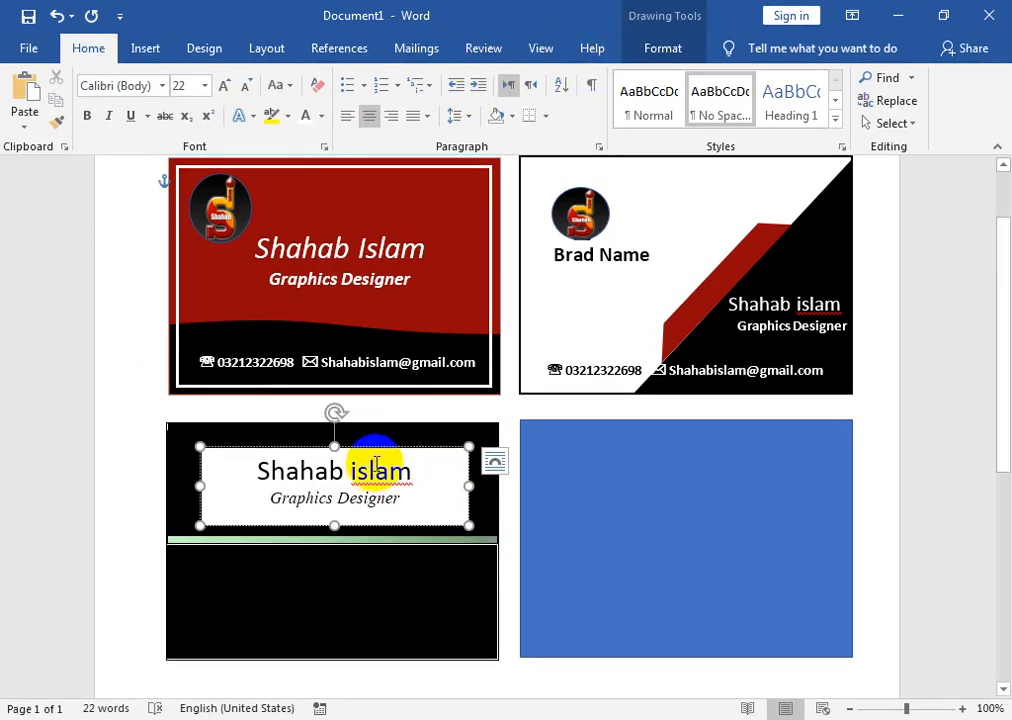
- Remove the text box's fill and make the name and title white
{"action": "left_click", "coordinate": [659, 48]}
{"action": "left_click", "coordinate": [287, 77]}
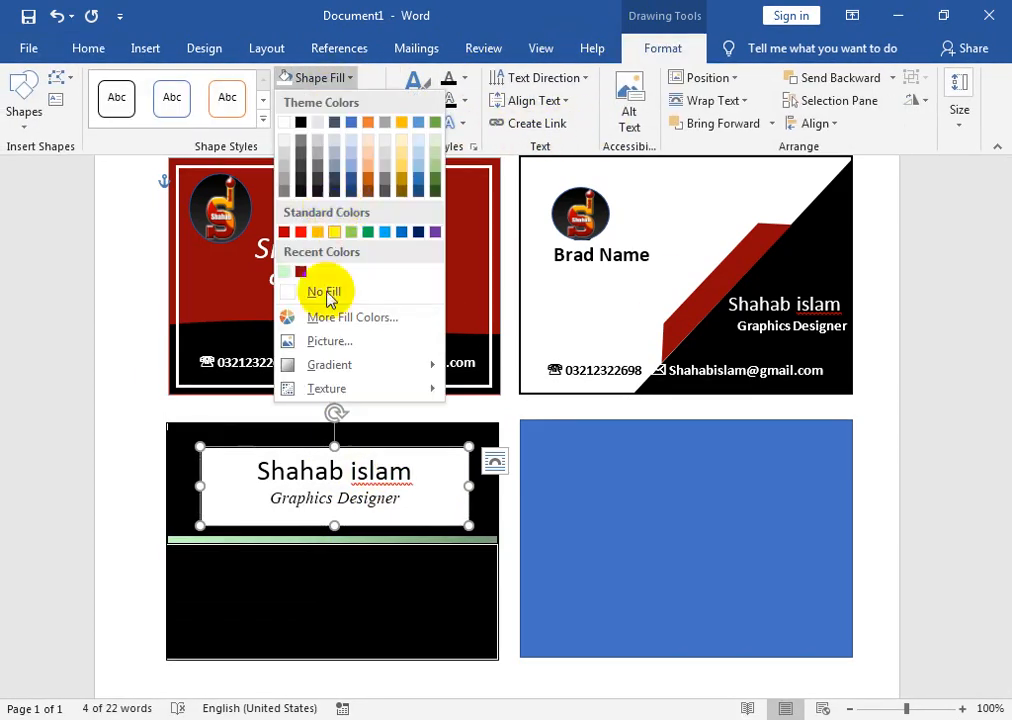
{"action": "left_click", "coordinate": [337, 294]}
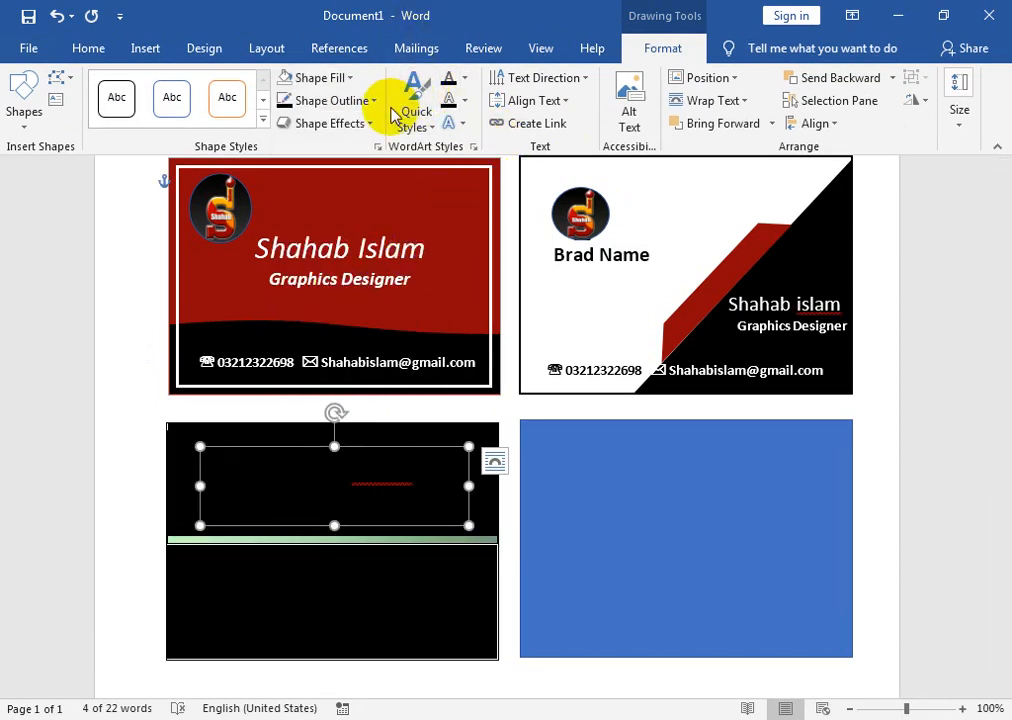
{"action": "left_click", "coordinate": [464, 78]}
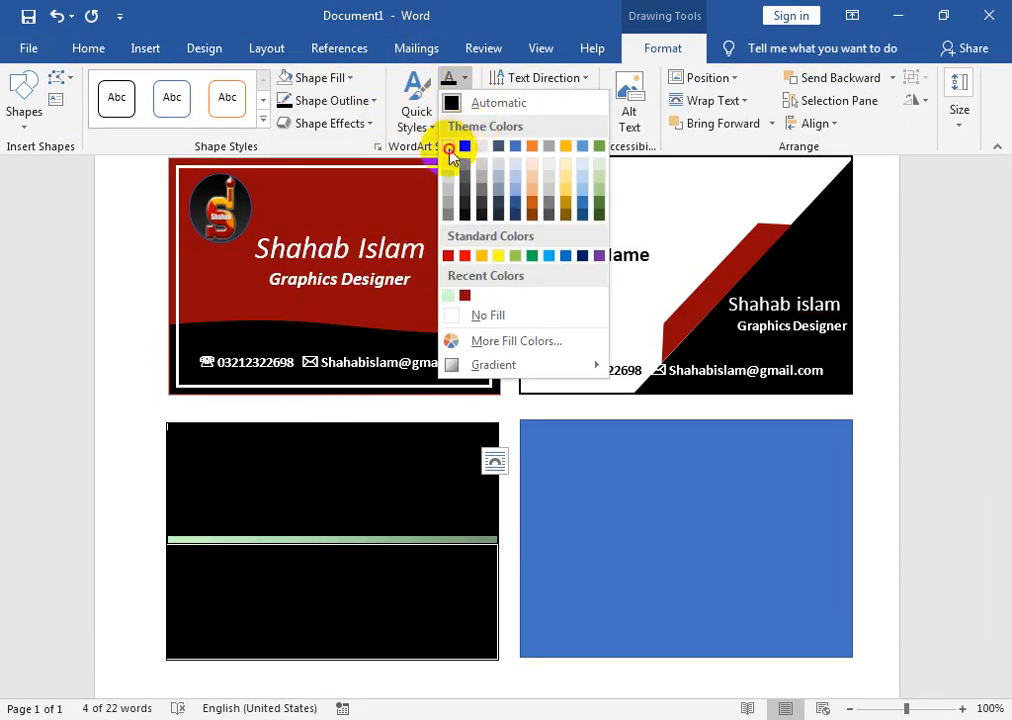
{"action": "left_click", "coordinate": [463, 147]}
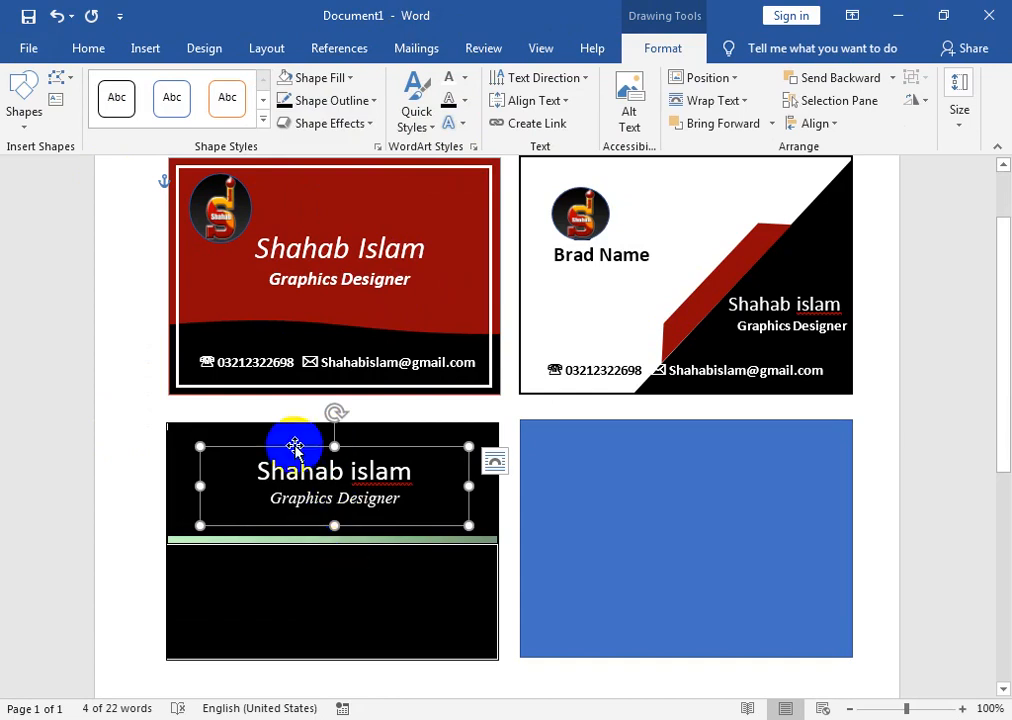
- Draw a circle to the left of the name on the black card
{"action": "left_click", "coordinate": [18, 108]}
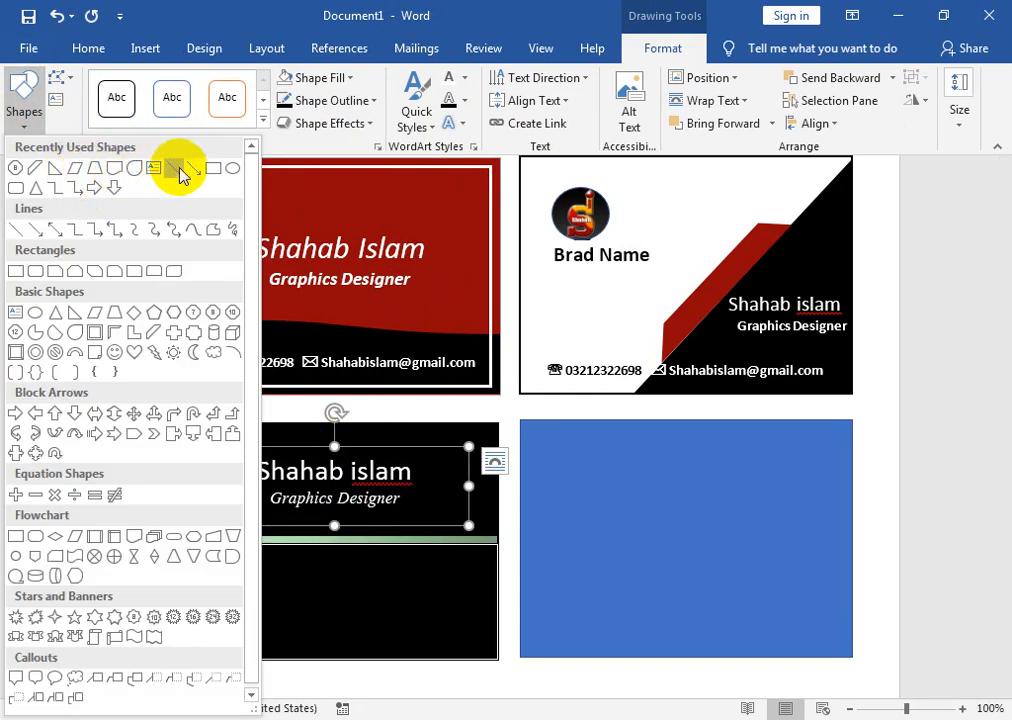
{"action": "left_click", "coordinate": [231, 168]}
{"action": "left_click_drag", "start_coordinate": [181, 447], "coordinate": [246, 521]}
- Fill the circle with the logo image file and remove its outline
{"action": "left_click", "coordinate": [312, 80]}
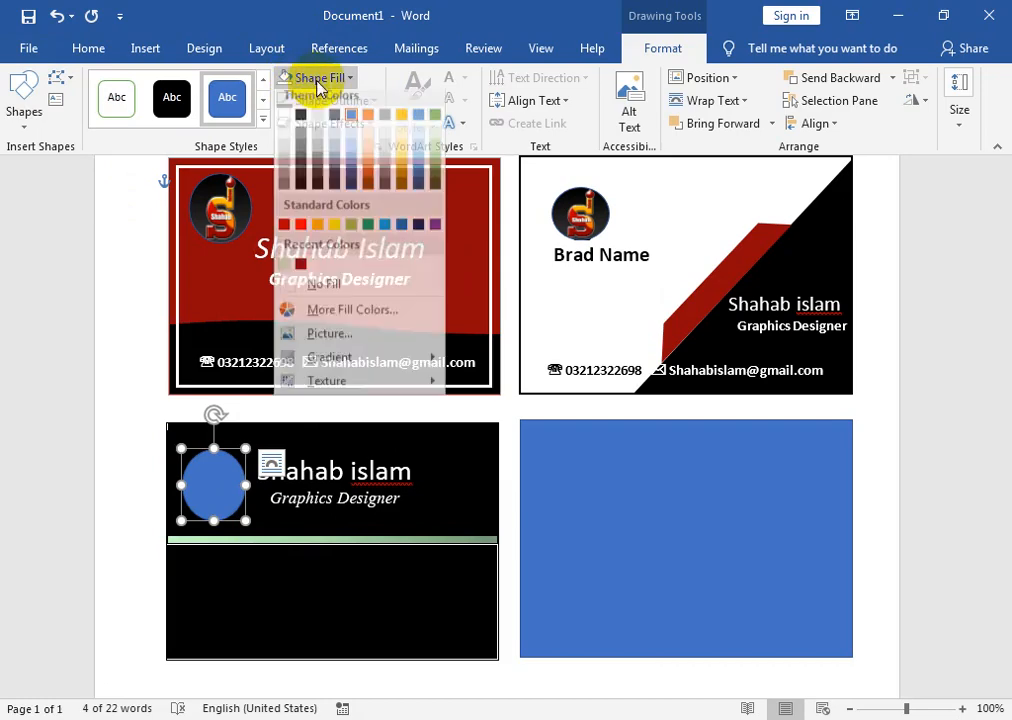
{"action": "left_click", "coordinate": [418, 323]}
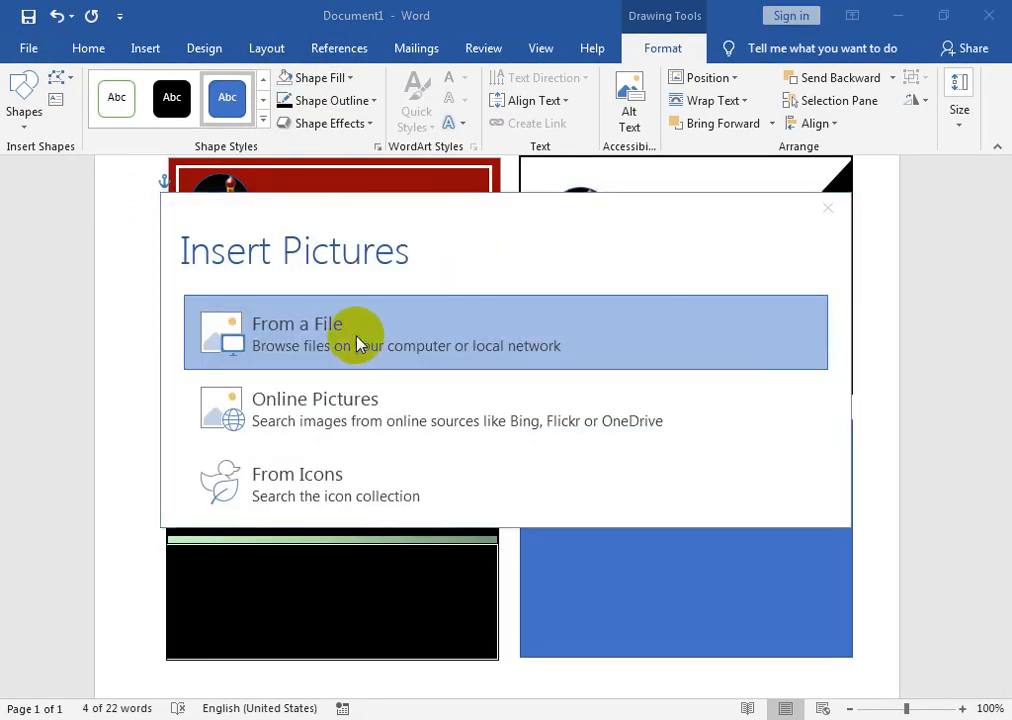
{"action": "left_click", "coordinate": [357, 340]}
{"action": "left_click", "coordinate": [362, 318]}
{"action": "left_click", "coordinate": [436, 452]}
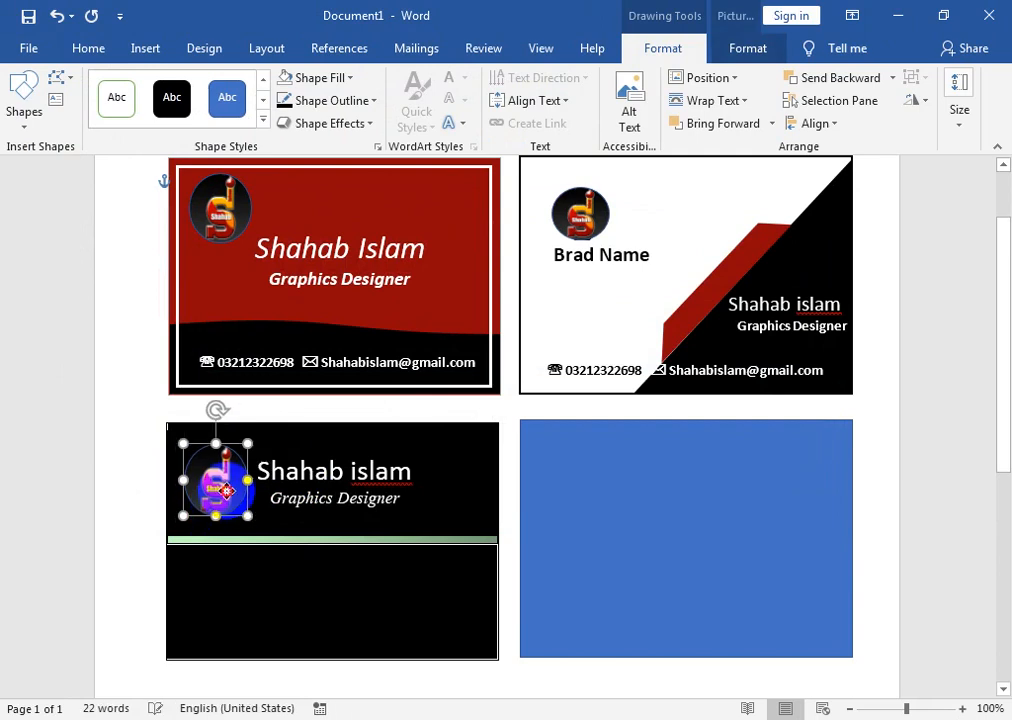
{"action": "left_click", "coordinate": [327, 101]}
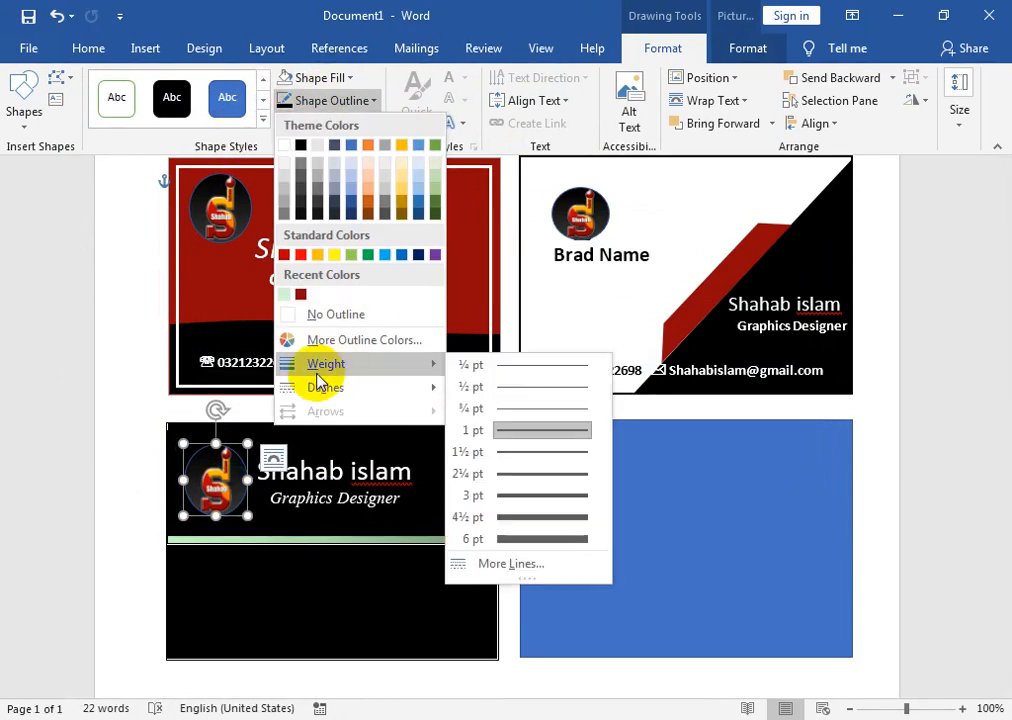
{"action": "left_click", "coordinate": [331, 316]}
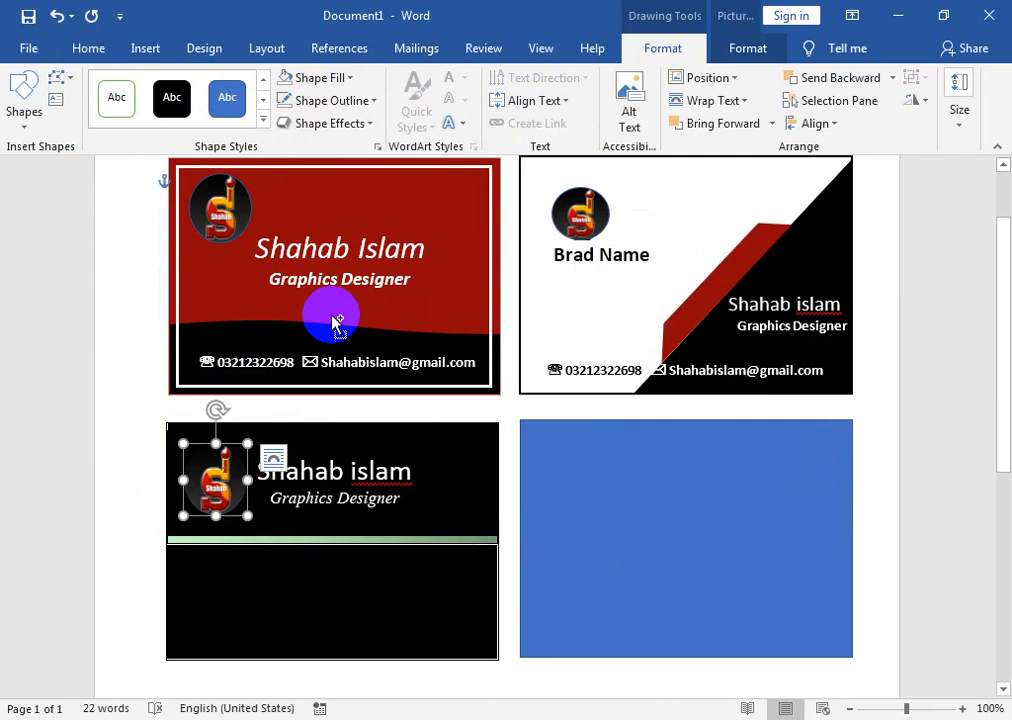
{"action": "left_click", "coordinate": [267, 637]}
- Drag the second card's phone and email line down onto the third card
{"action": "left_click", "coordinate": [638, 360]}
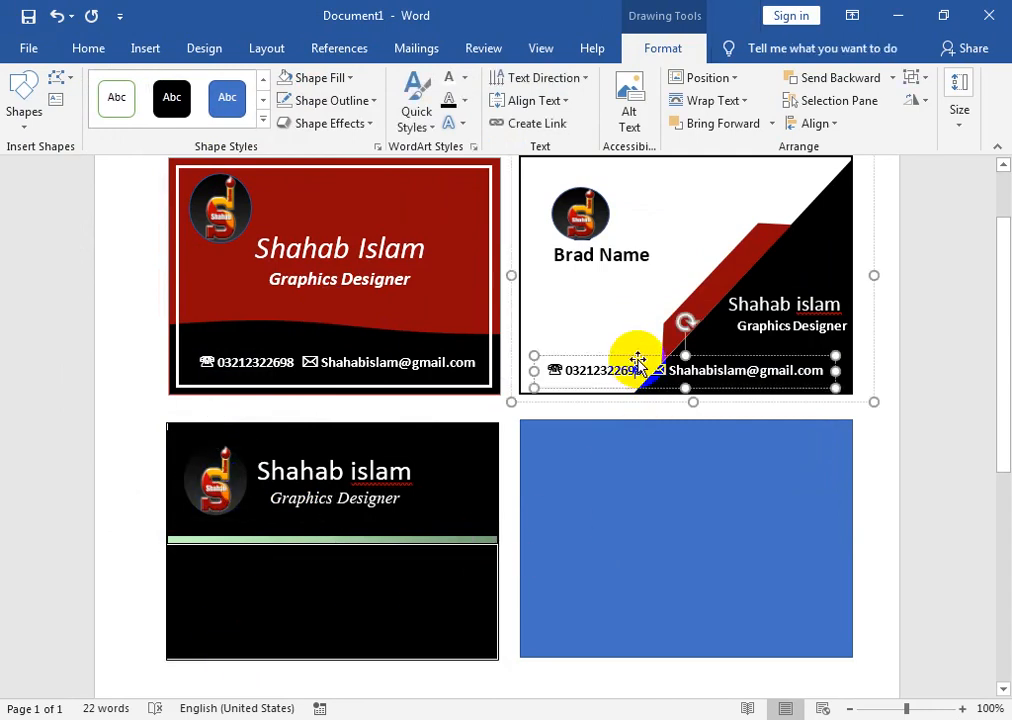
{"action": "left_click_drag", "start_coordinate": [640, 366], "coordinate": [295, 616]}
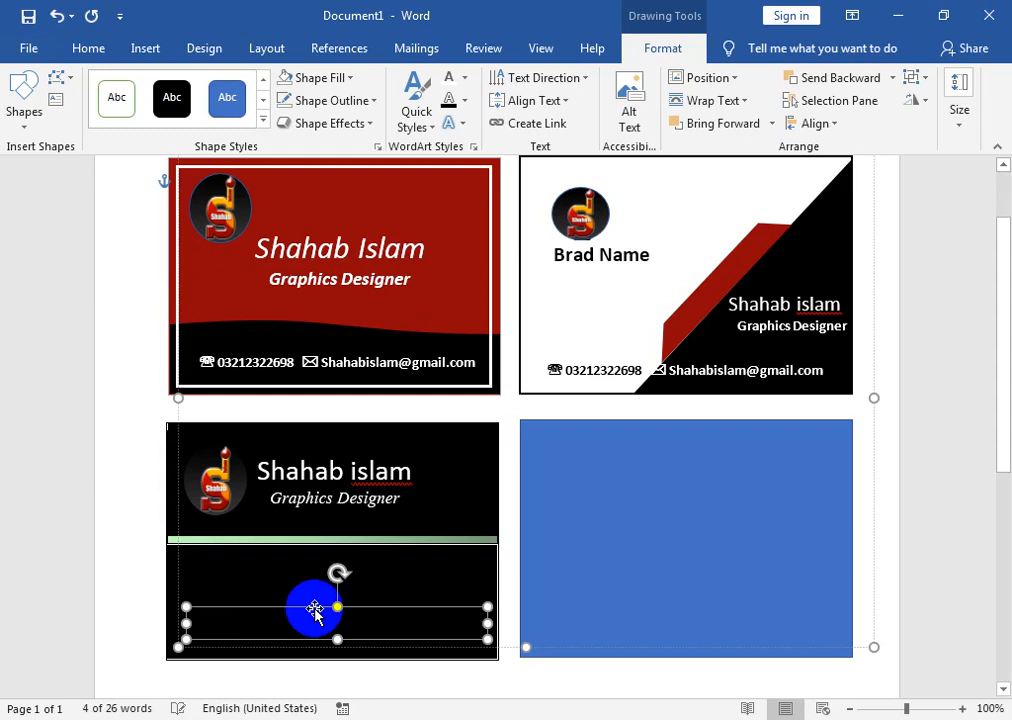
{"action": "left_click", "coordinate": [84, 48]}
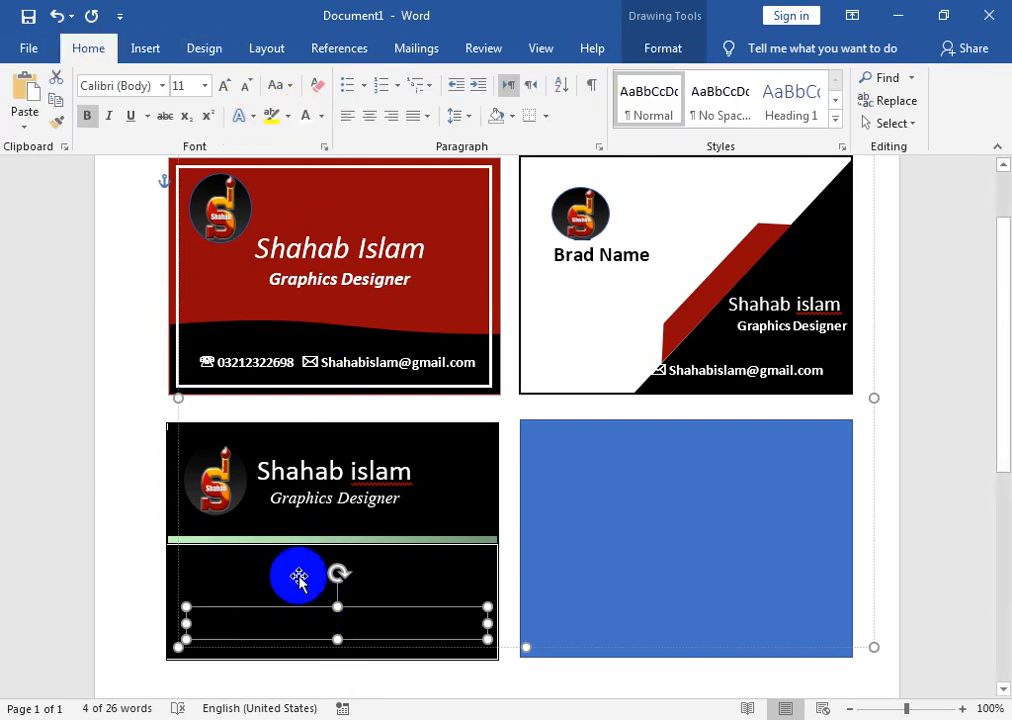
{"action": "left_click", "coordinate": [126, 623]}
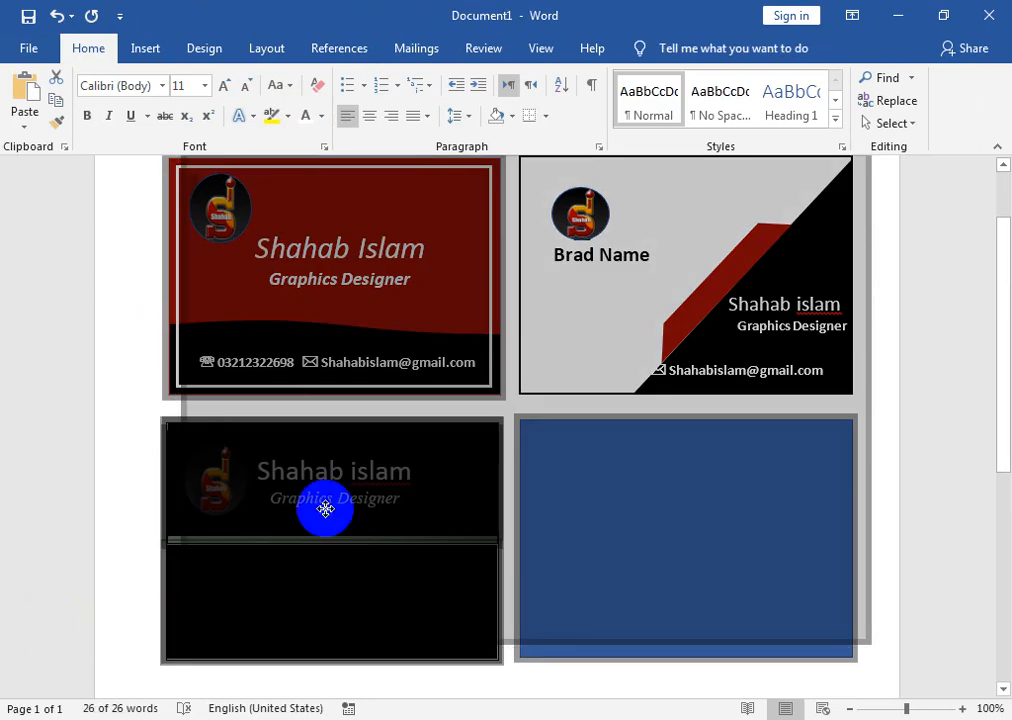
- Draw a text box across the lower area of the black card
{"action": "left_click", "coordinate": [436, 493]}
{"action": "left_click", "coordinate": [436, 493]}
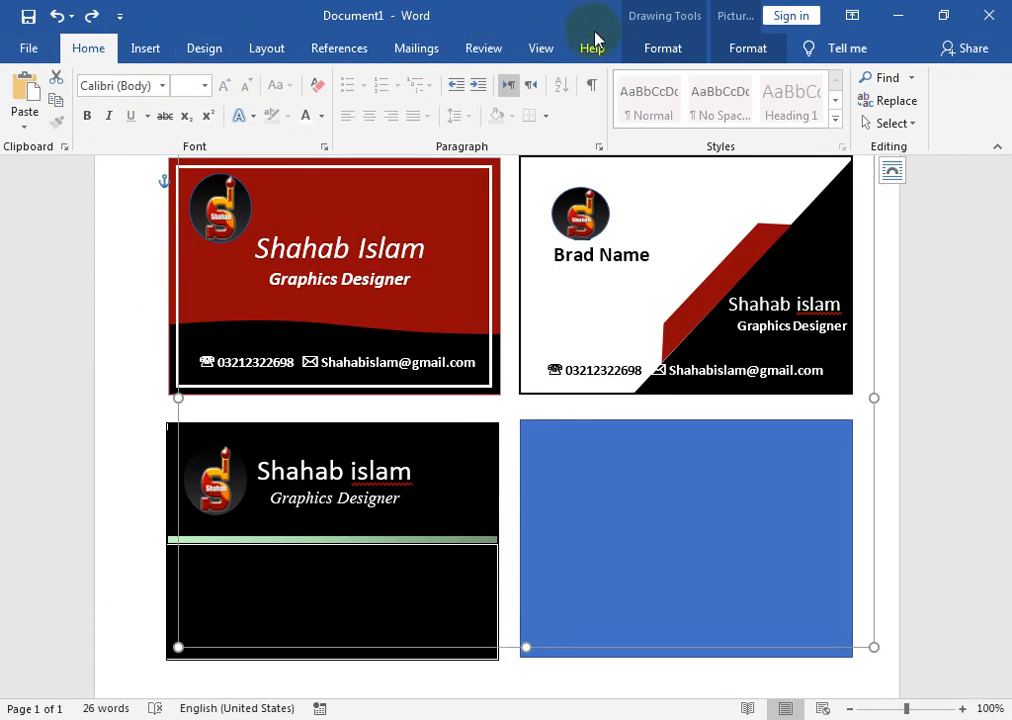
{"action": "left_click", "coordinate": [692, 50]}
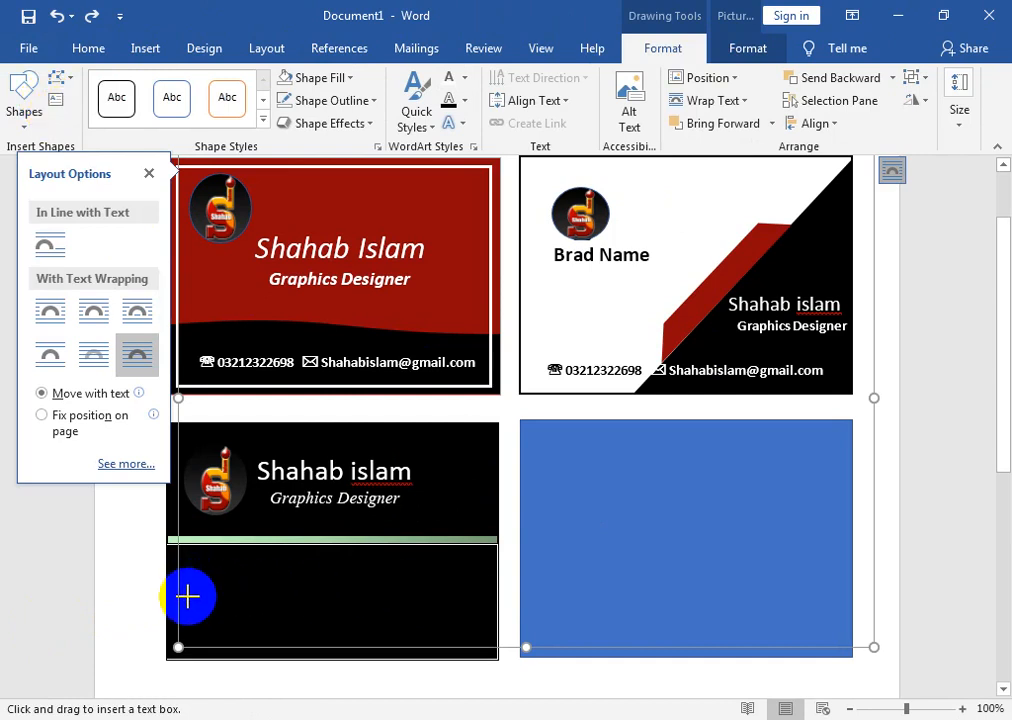
{"action": "left_click_drag", "start_coordinate": [212, 608], "coordinate": [488, 636]}
- Copy the red card's phone and email text and paste it into the new box
{"action": "left_click", "coordinate": [303, 379]}
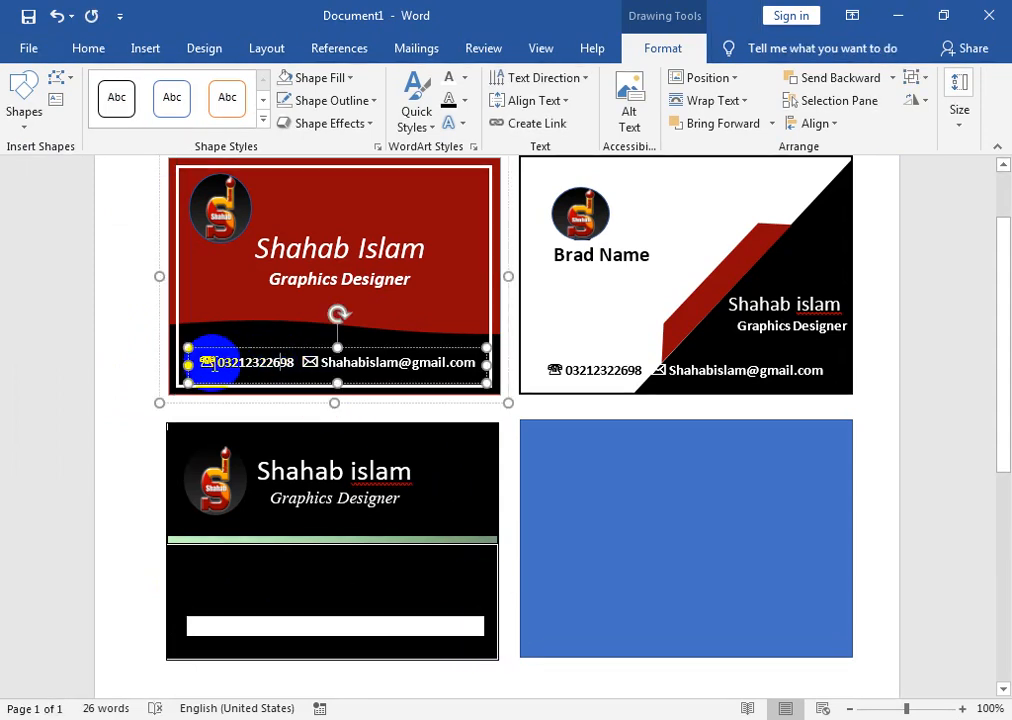
{"action": "left_click_drag", "start_coordinate": [200, 365], "coordinate": [474, 367]}
{"action": "key", "text": "ctrl+c"}
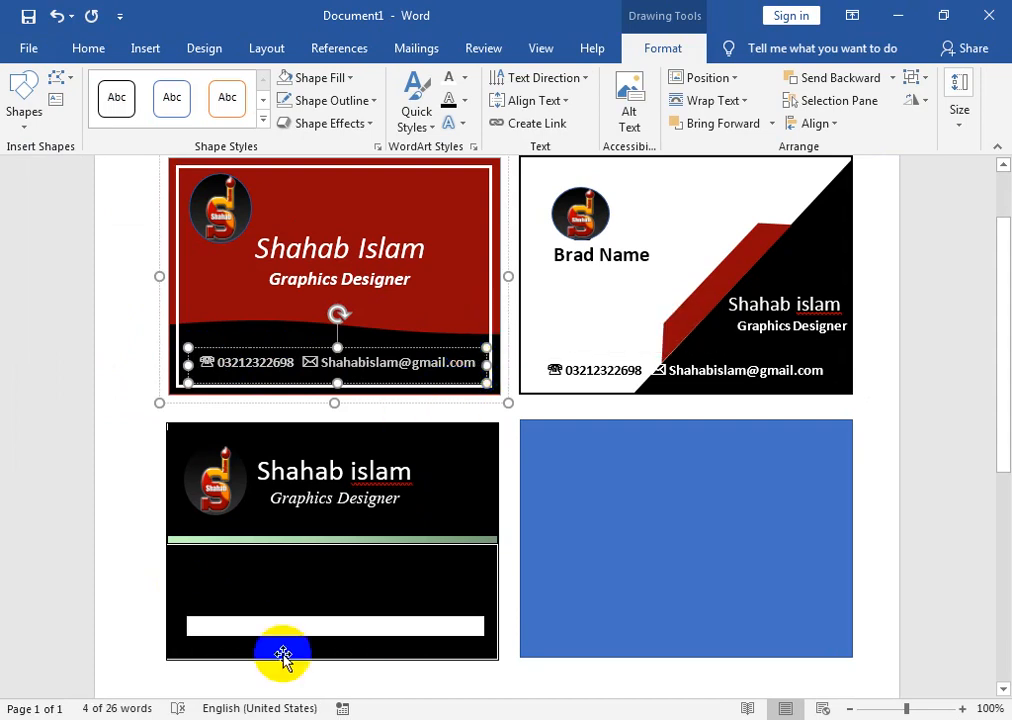
{"action": "left_click", "coordinate": [276, 623]}
{"action": "key", "text": "ctrl+v"}
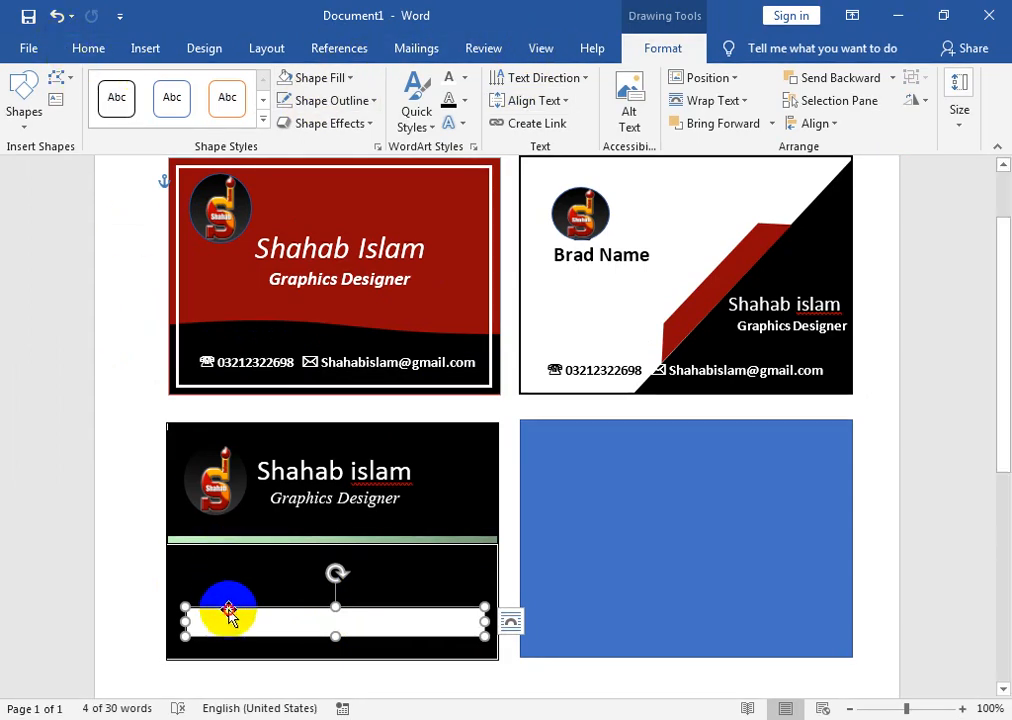
- Remove the contact box's fill and outline and nudge it slightly lower
{"action": "left_click", "coordinate": [88, 48]}
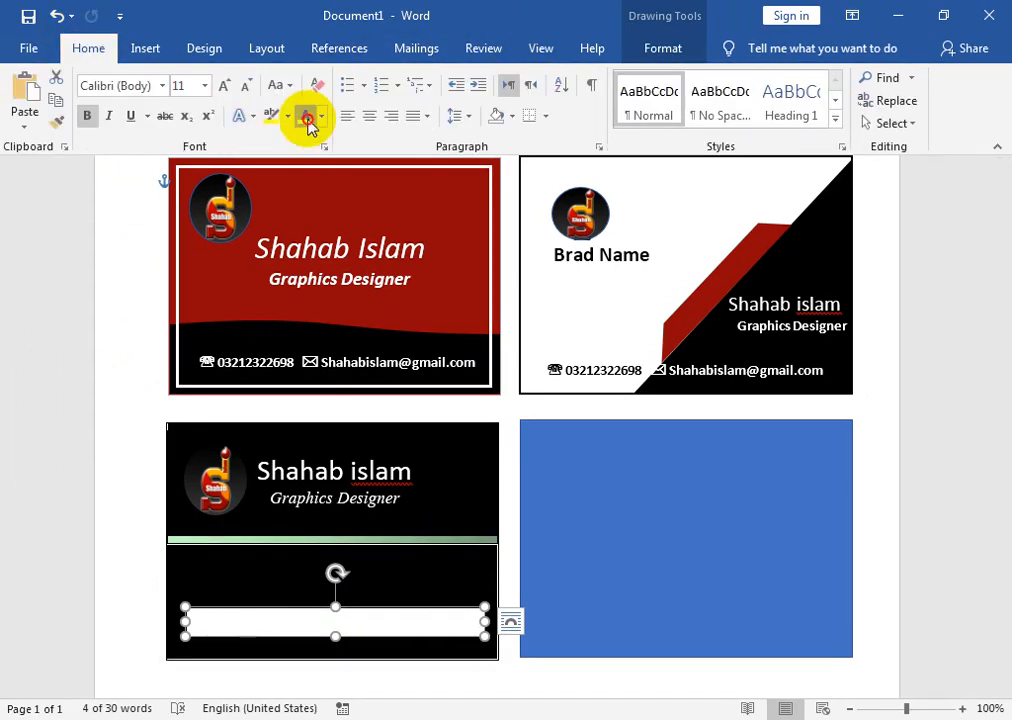
{"action": "left_click", "coordinate": [320, 117]}
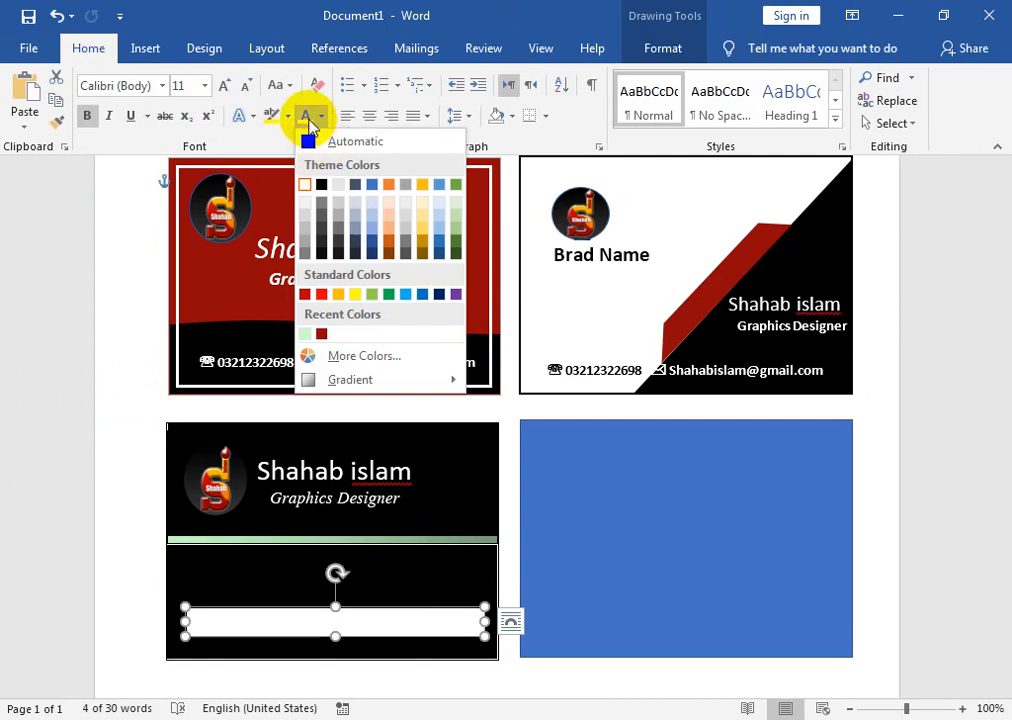
{"action": "left_click", "coordinate": [320, 117]}
{"action": "left_click", "coordinate": [648, 50]}
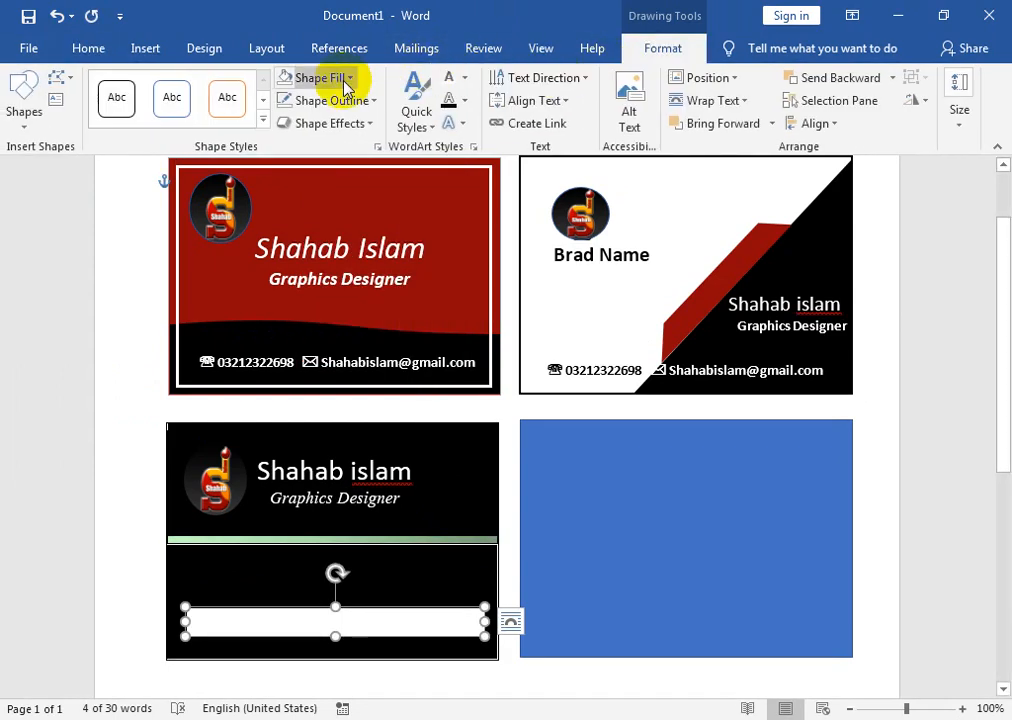
{"action": "left_click", "coordinate": [300, 78]}
{"action": "left_click", "coordinate": [376, 292]}
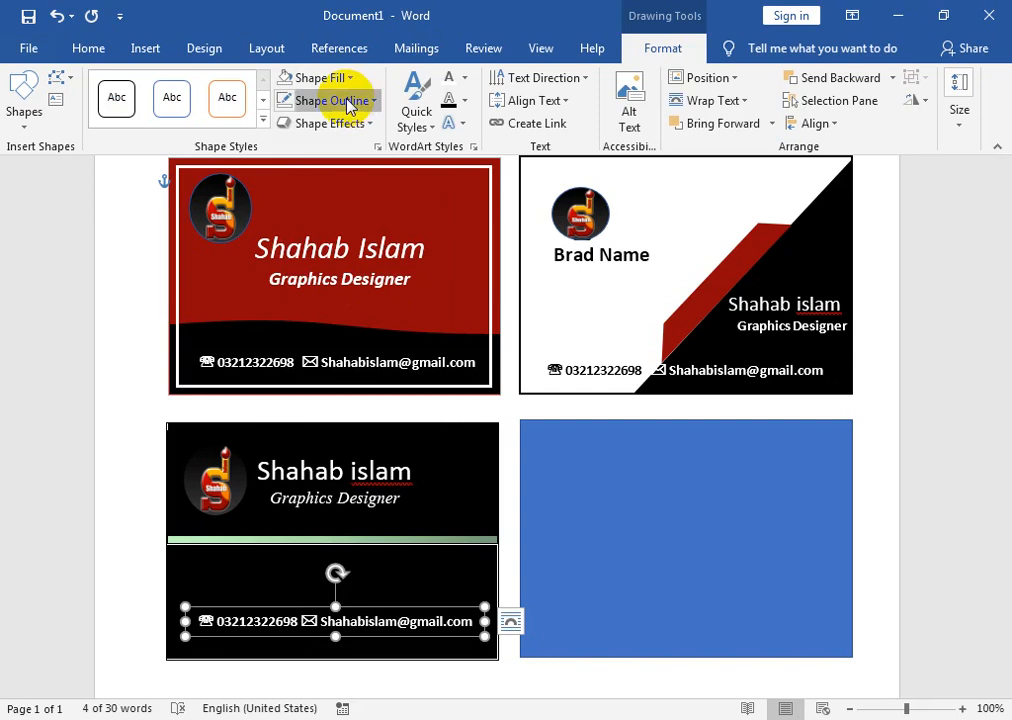
{"action": "left_click", "coordinate": [339, 100]}
{"action": "left_click", "coordinate": [352, 319]}
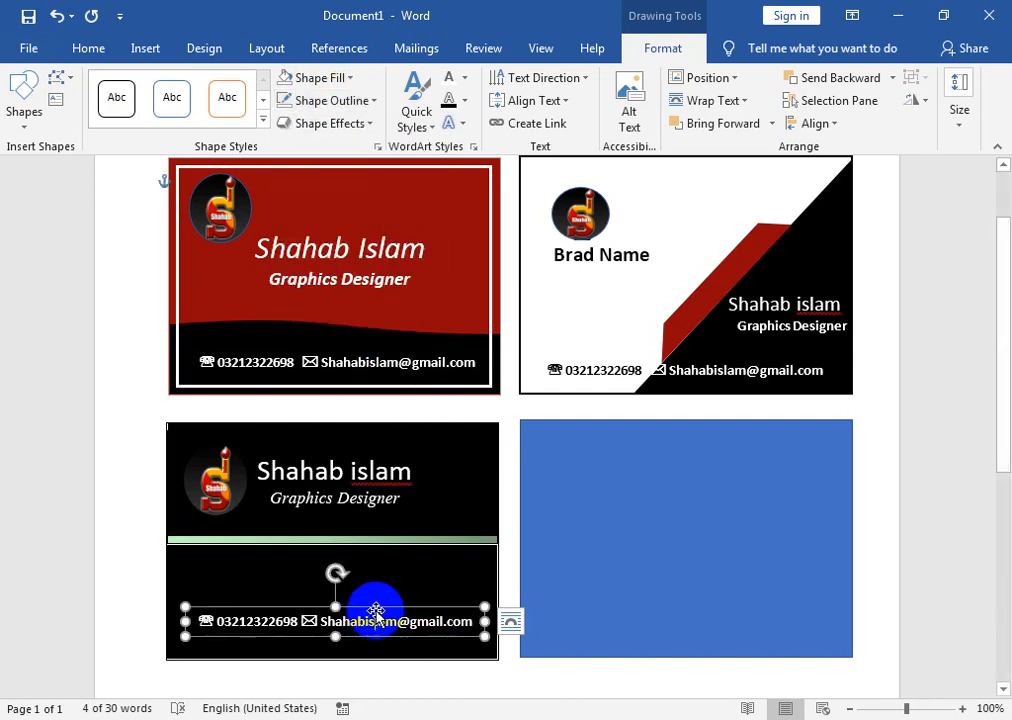
{"action": "left_click_drag", "start_coordinate": [376, 608], "coordinate": [374, 619]}
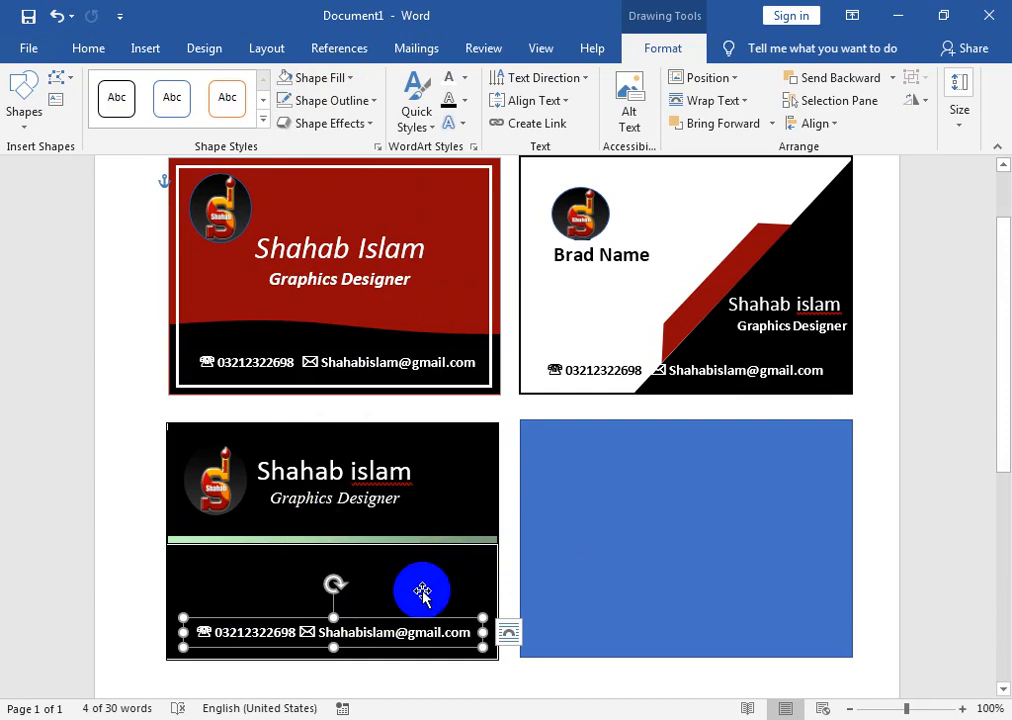
- Correct 'Brad Name' to 'Brand Name' on the second card
{"action": "left_click", "coordinate": [508, 632]}
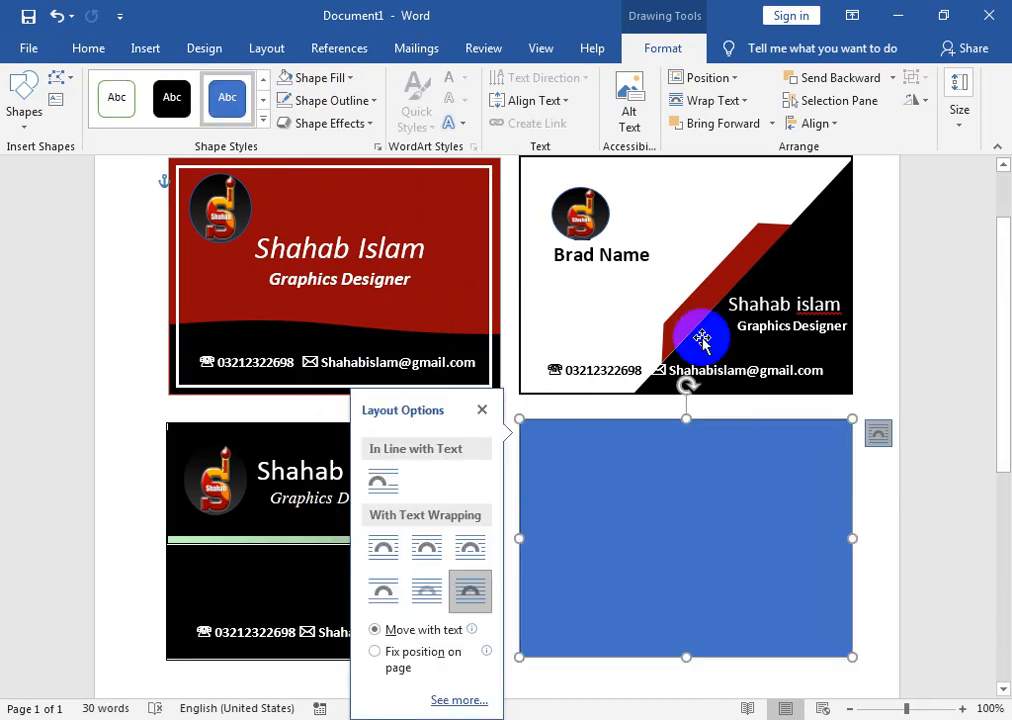
{"action": "left_click", "coordinate": [584, 254]}
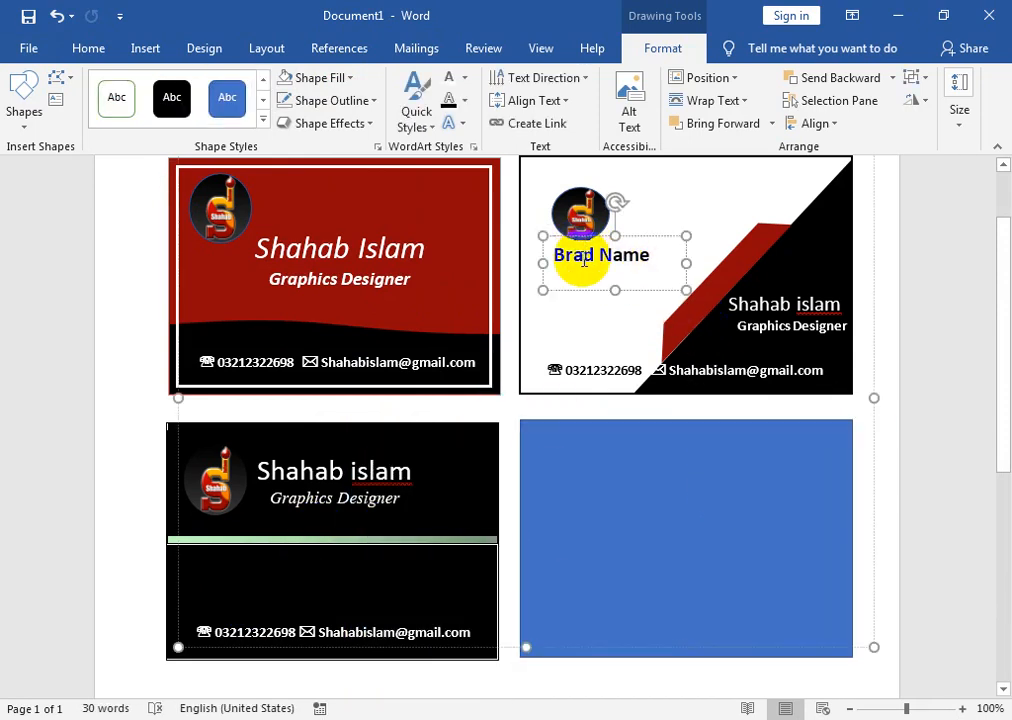
{"action": "type", "text": "n"}
{"action": "left_click", "coordinate": [622, 507]}
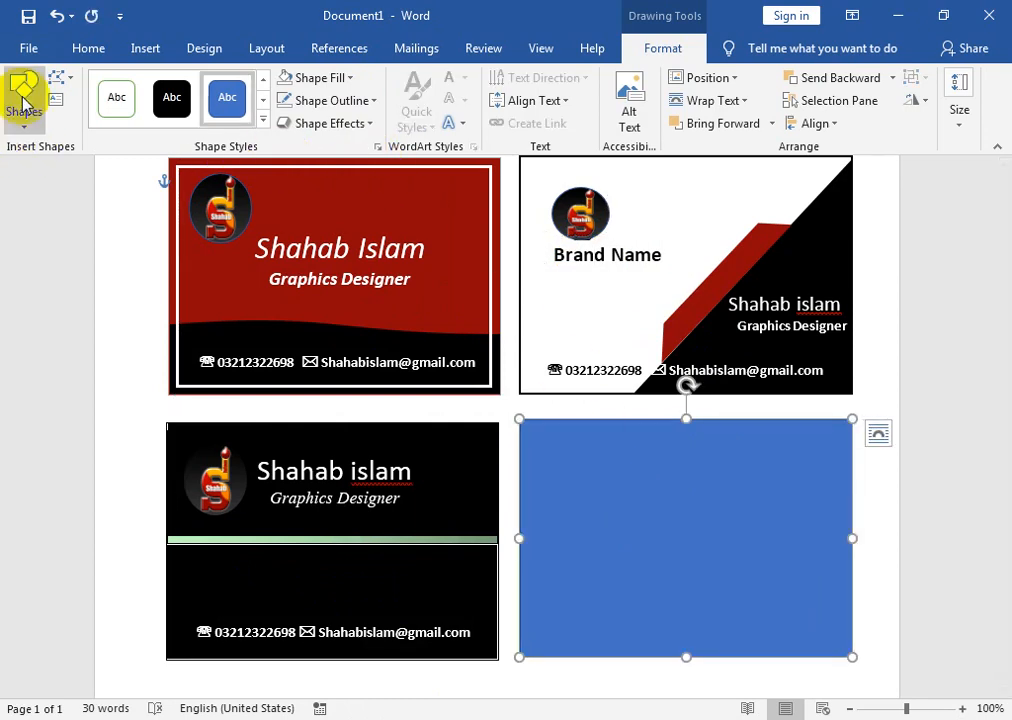
- Draw an isosceles triangle on the blue card, rotate it 90° right and narrow it
{"action": "left_click", "coordinate": [24, 128]}
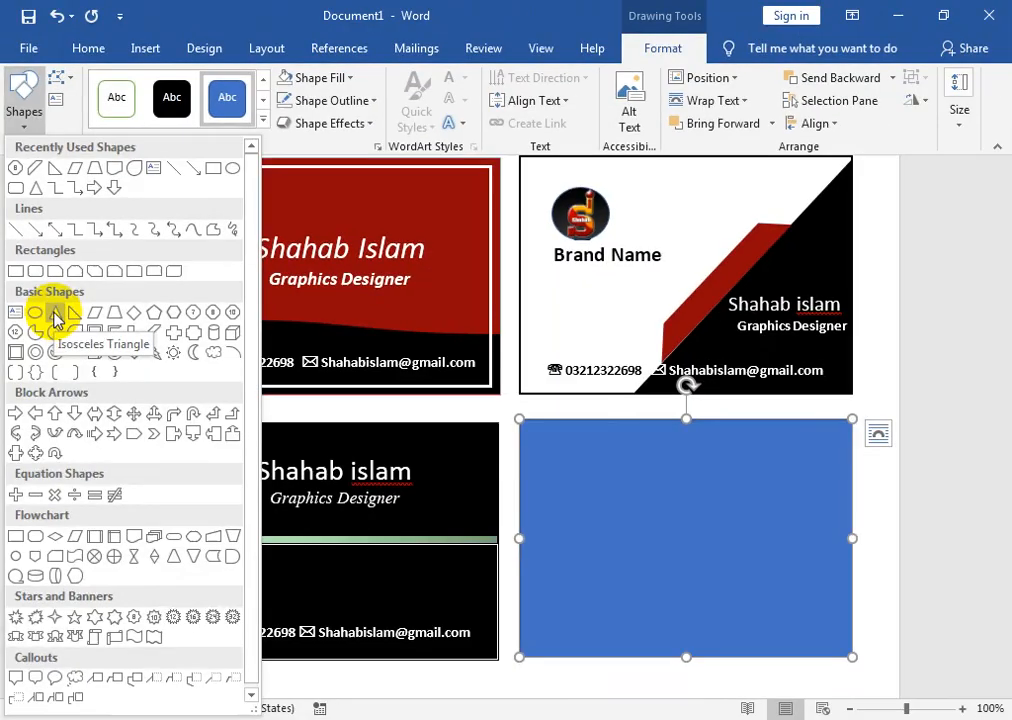
{"action": "left_click", "coordinate": [110, 365]}
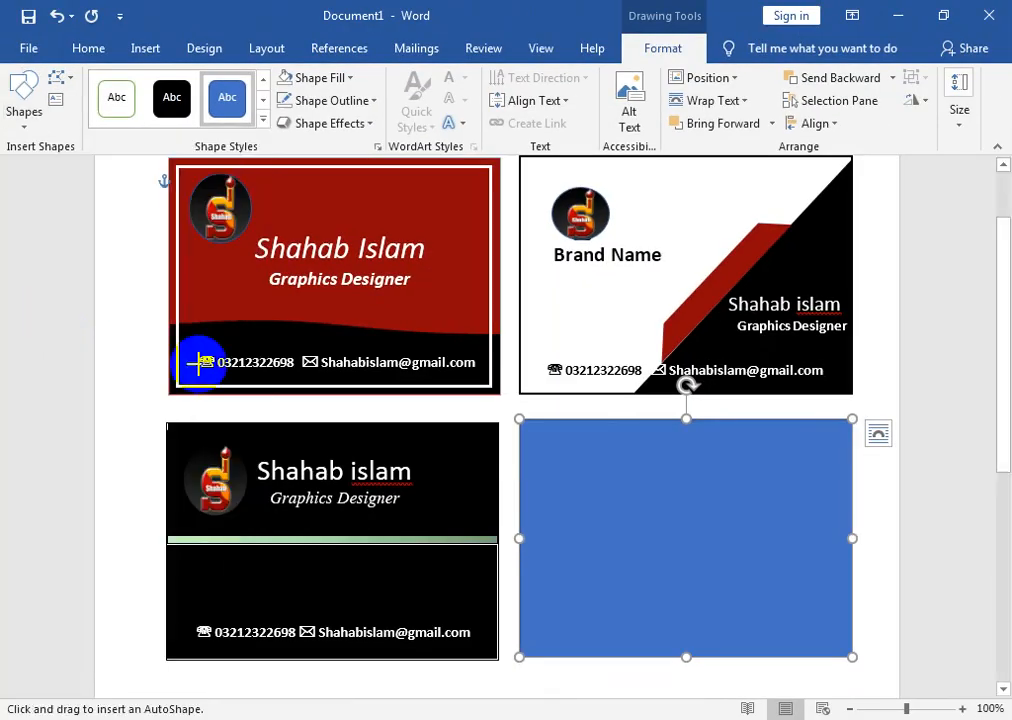
{"action": "left_click_drag", "start_coordinate": [621, 426], "coordinate": [796, 607]}
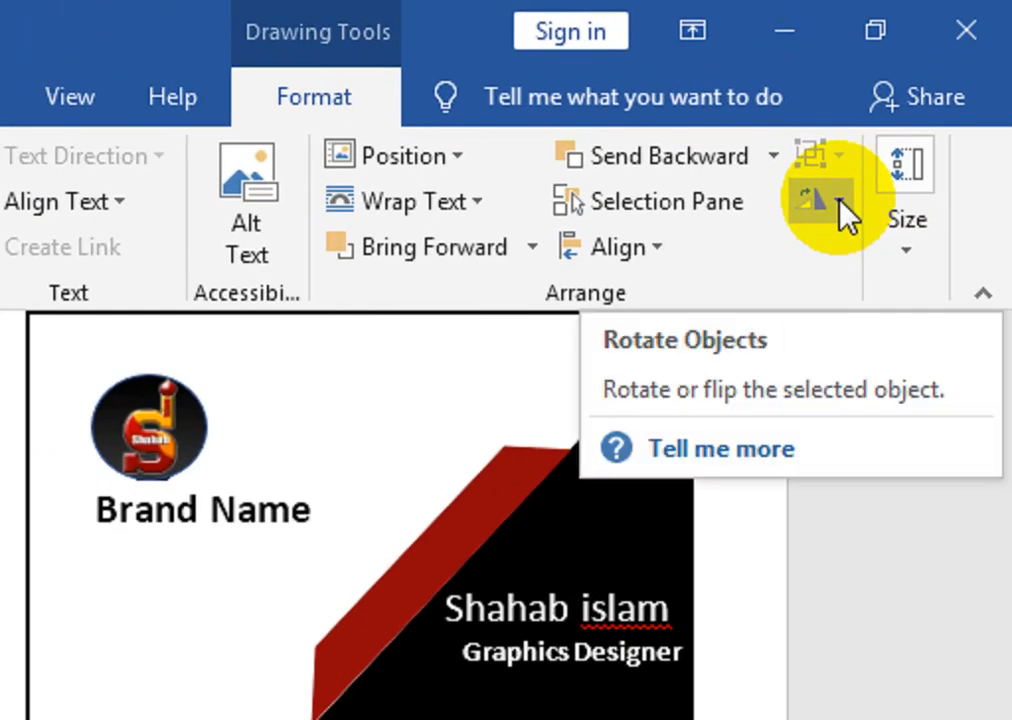
{"action": "left_click", "coordinate": [840, 203]}
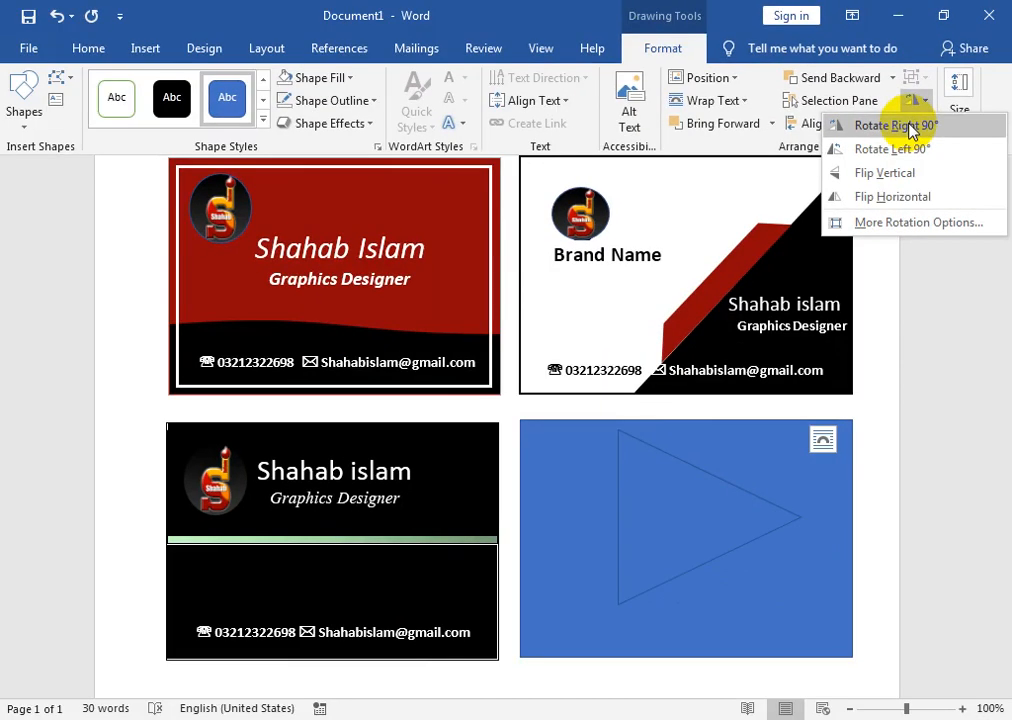
{"action": "left_click", "coordinate": [810, 258]}
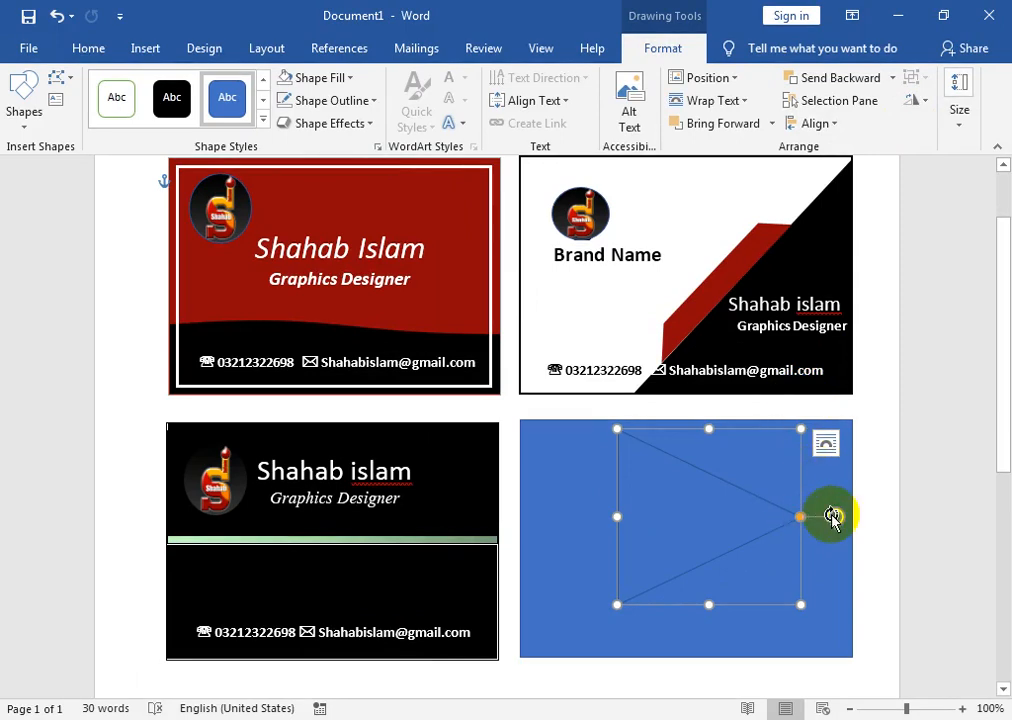
{"action": "left_click_drag", "start_coordinate": [620, 516], "coordinate": [689, 517]}
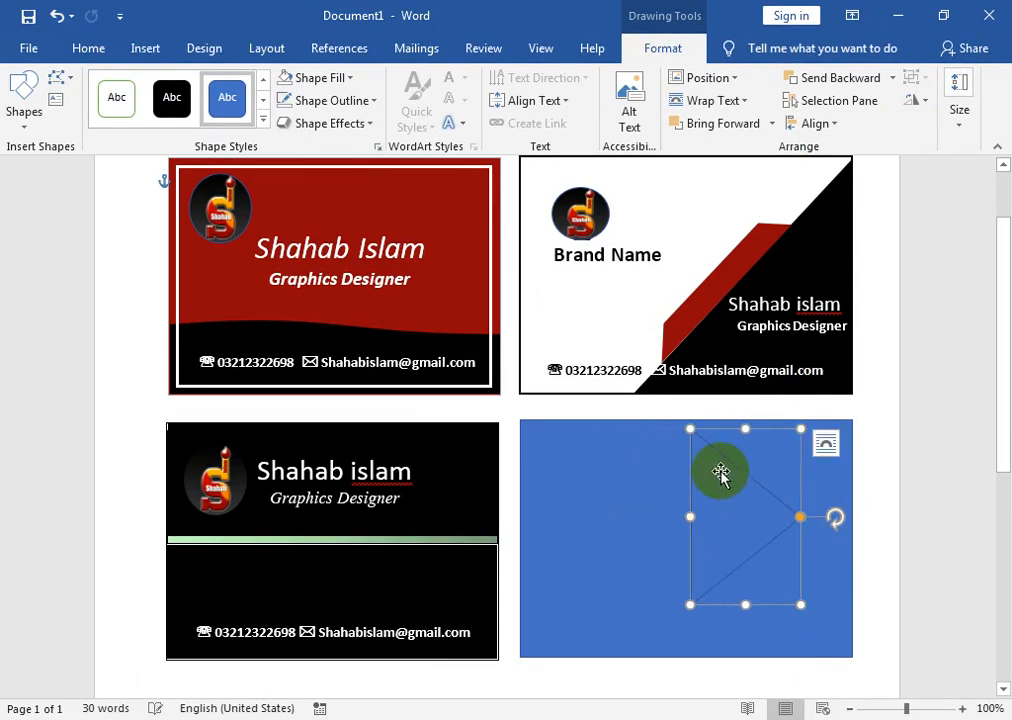
- Move the triangle to the card's left edge and stretch it to the bottom, tip near the middle
{"action": "left_click_drag", "start_coordinate": [703, 462], "coordinate": [546, 457]}
{"action": "left_click_drag", "start_coordinate": [576, 598], "coordinate": [611, 660]}
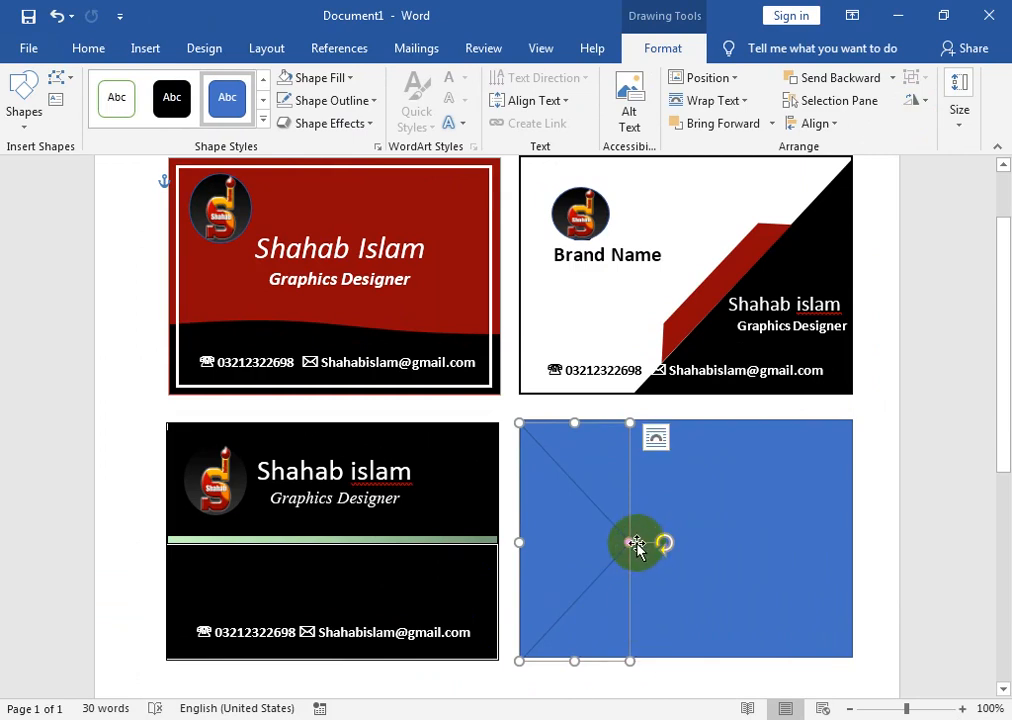
{"action": "left_click_drag", "start_coordinate": [628, 544], "coordinate": [658, 545]}
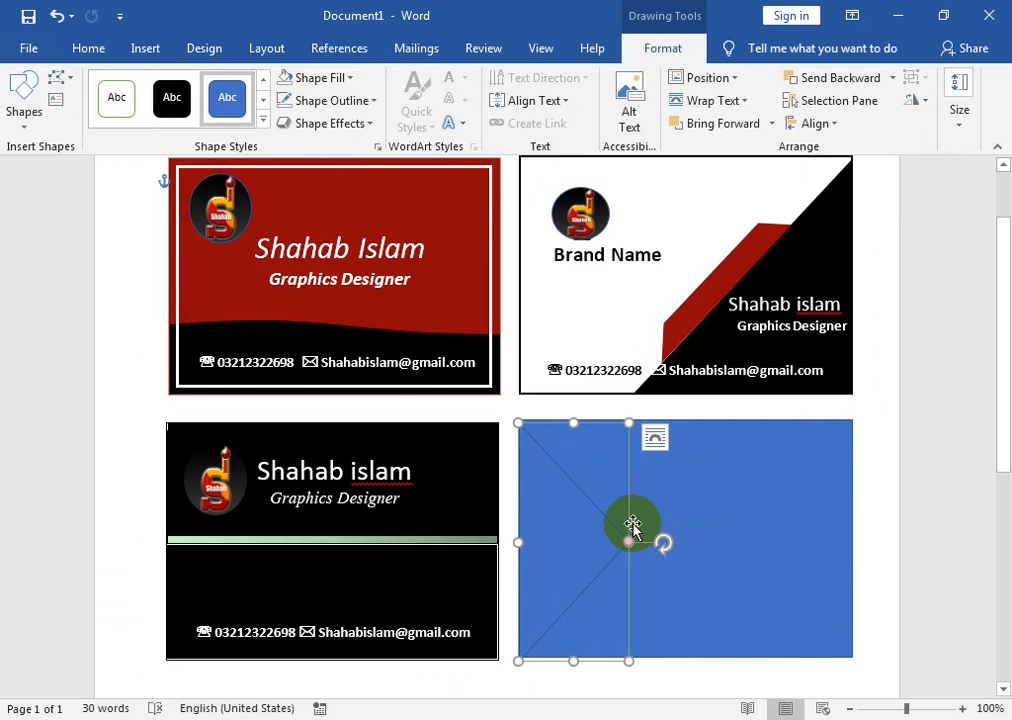
{"action": "left_click_drag", "start_coordinate": [632, 544], "coordinate": [520, 540]}
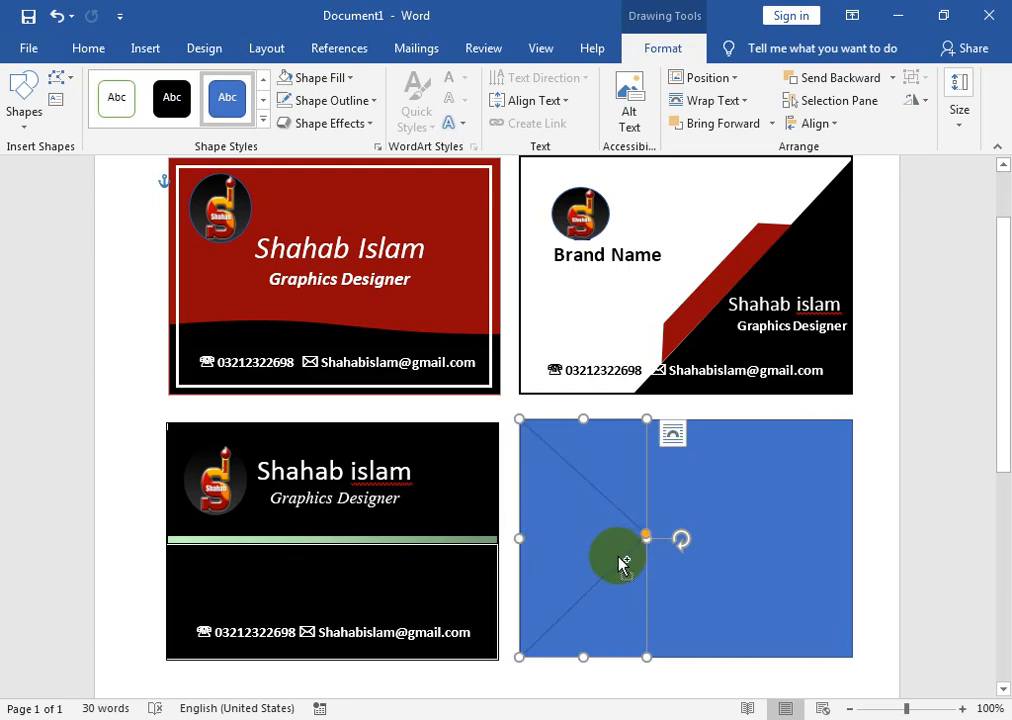
- Duplicate the triangle, bring the copy to the front and fit it to the card's left edge
{"action": "left_click_drag", "start_coordinate": [625, 567], "coordinate": [649, 556]}
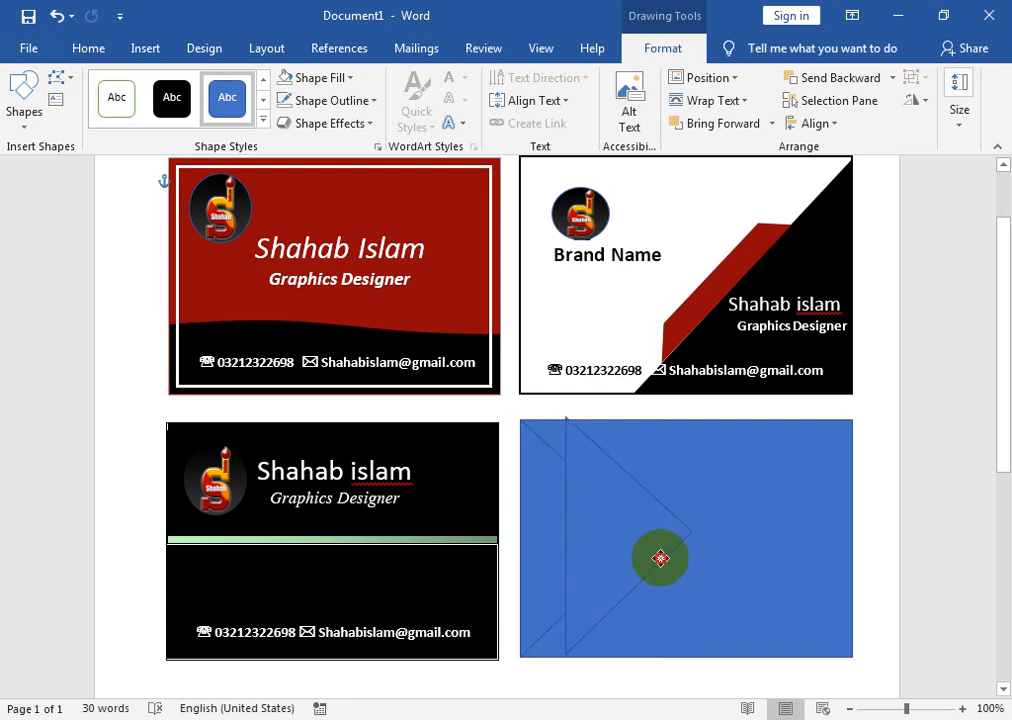
{"action": "left_click_drag", "start_coordinate": [660, 558], "coordinate": [660, 558]}
{"action": "left_click", "coordinate": [610, 468]}
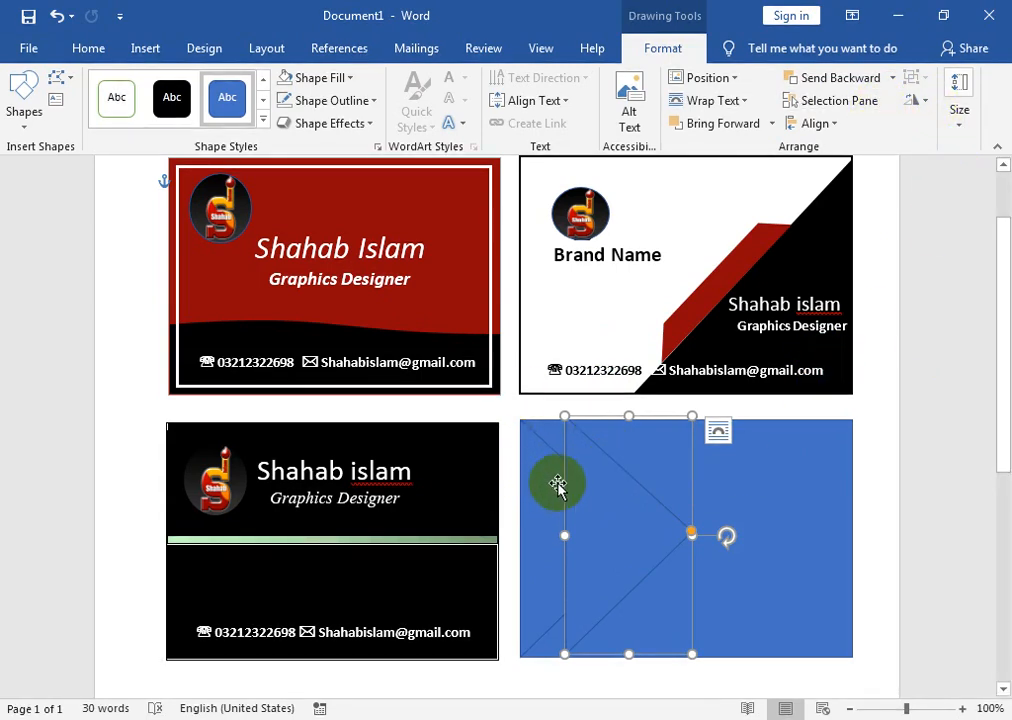
{"action": "left_click_drag", "start_coordinate": [570, 514], "coordinate": [544, 501]}
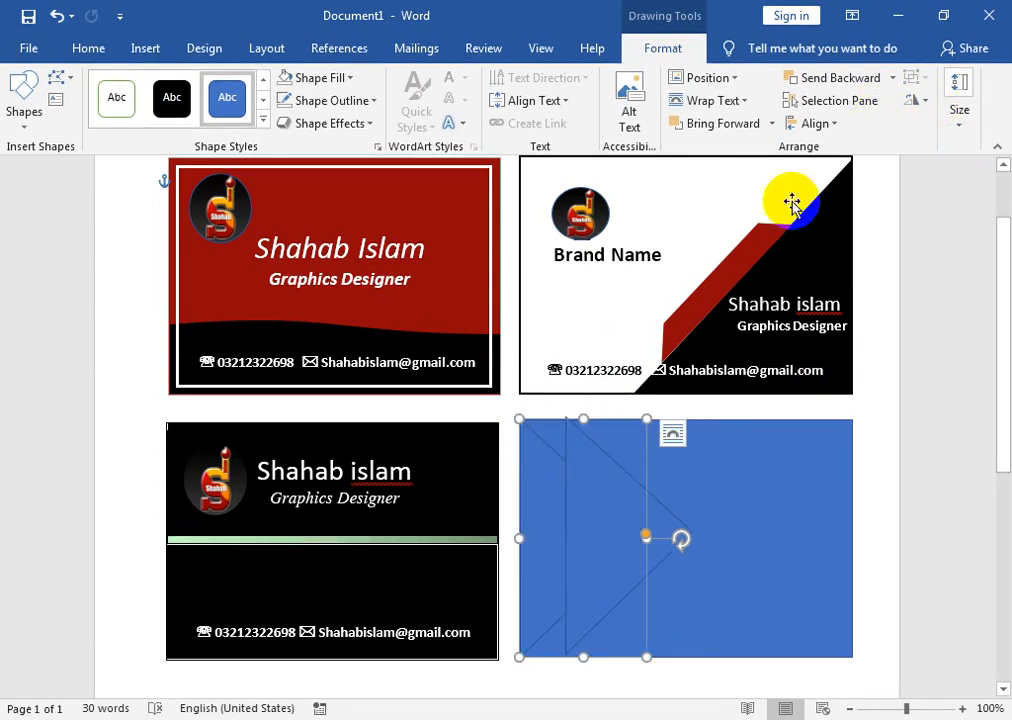
{"action": "left_click", "coordinate": [772, 123]}
{"action": "left_click", "coordinate": [761, 173]}
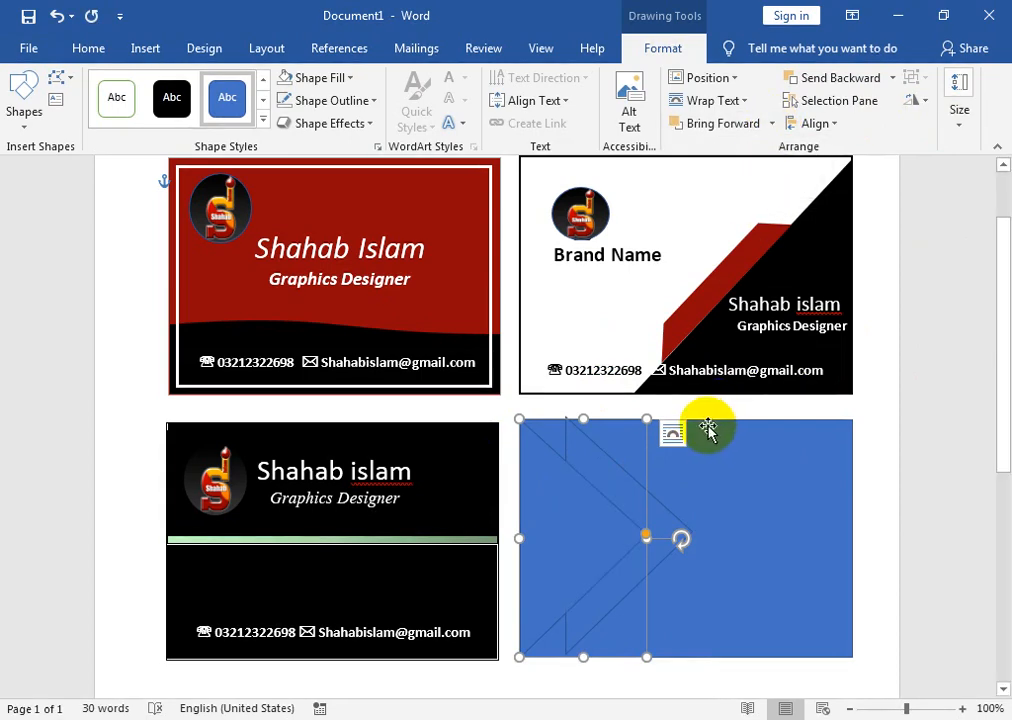
{"action": "mouse_move", "coordinate": [577, 488]}
{"action": "left_mouse_down"}
{"action": "mouse_move", "coordinate": [599, 481]}
{"action": "mouse_move", "coordinate": [577, 484]}
{"action": "mouse_move", "coordinate": [588, 485]}
{"action": "left_mouse_up"}
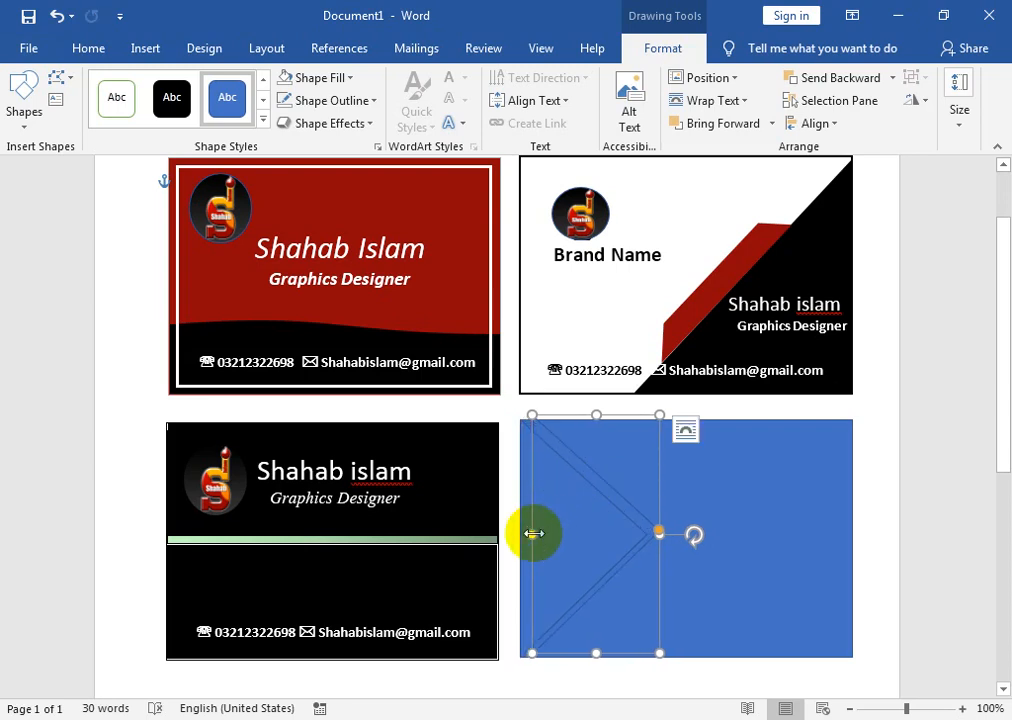
{"action": "left_click_drag", "start_coordinate": [531, 534], "coordinate": [520, 534]}
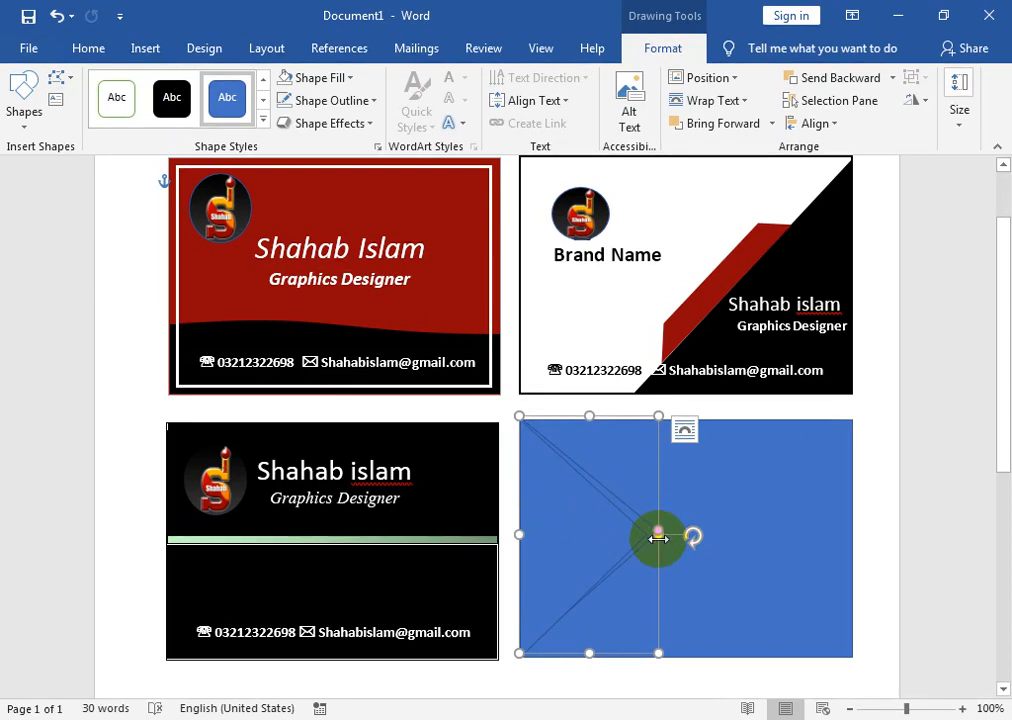
{"action": "left_click_drag", "start_coordinate": [660, 540], "coordinate": [588, 533]}
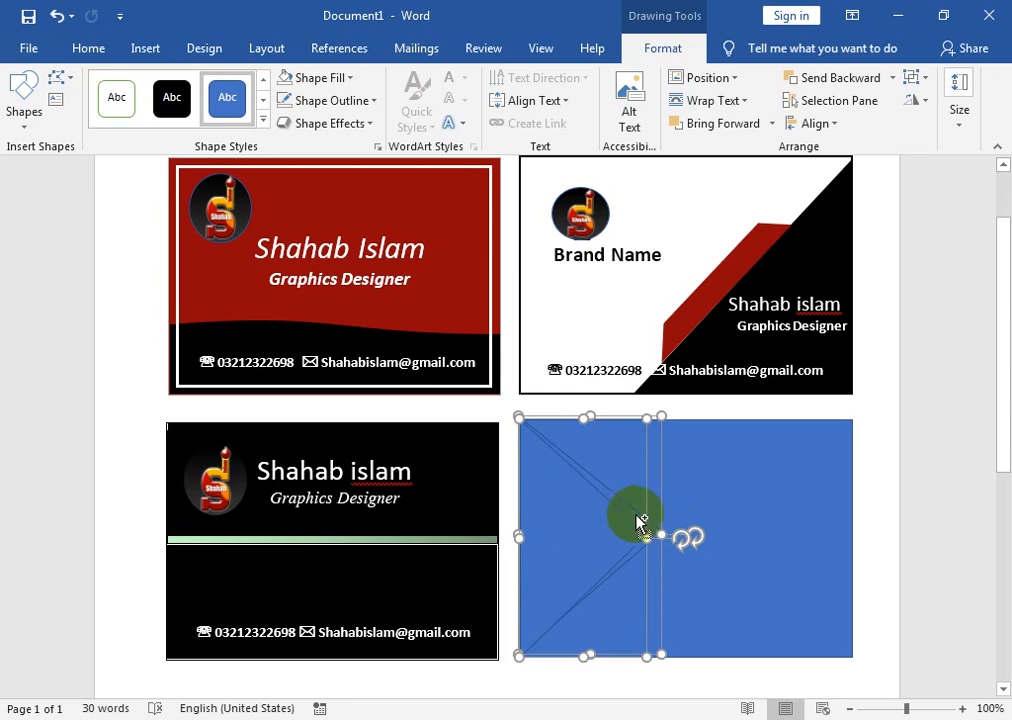
{"action": "left_click", "coordinate": [374, 101]}
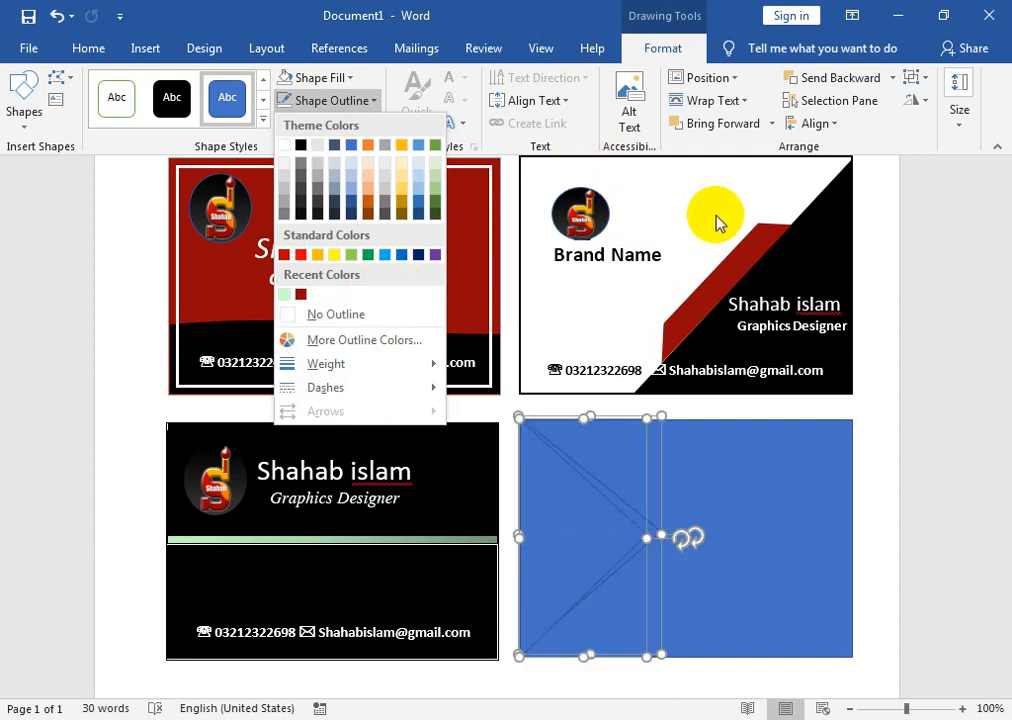
- Give the triangle a grey shape style and a light outline, then group the shapes
{"action": "left_click", "coordinate": [264, 118]}
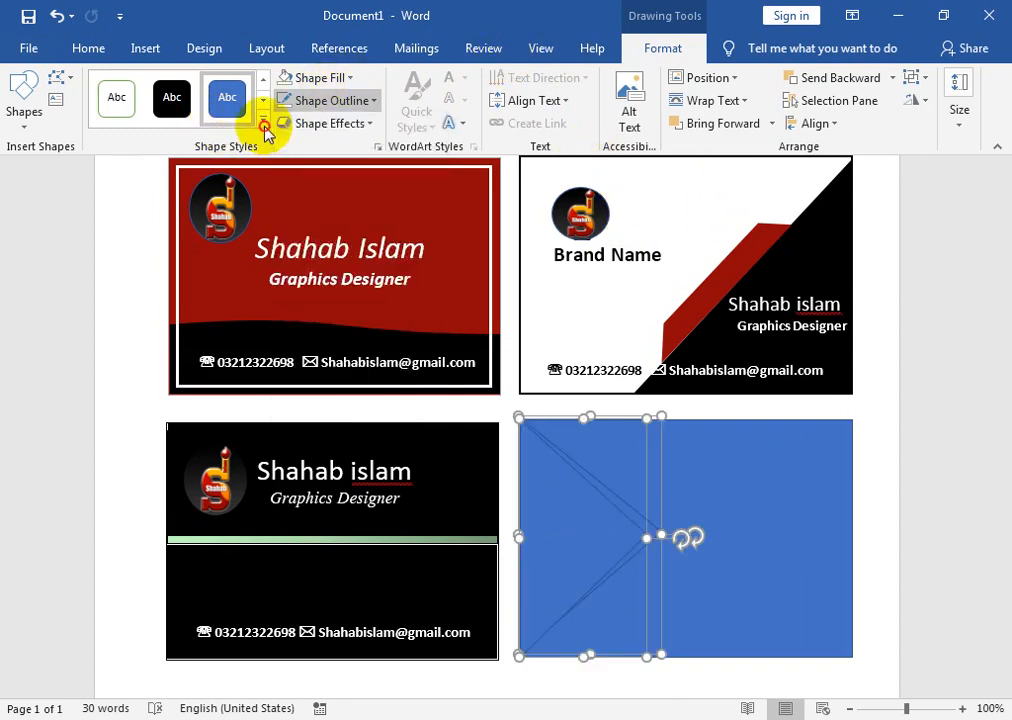
{"action": "left_click", "coordinate": [264, 118]}
{"action": "left_click", "coordinate": [286, 268]}
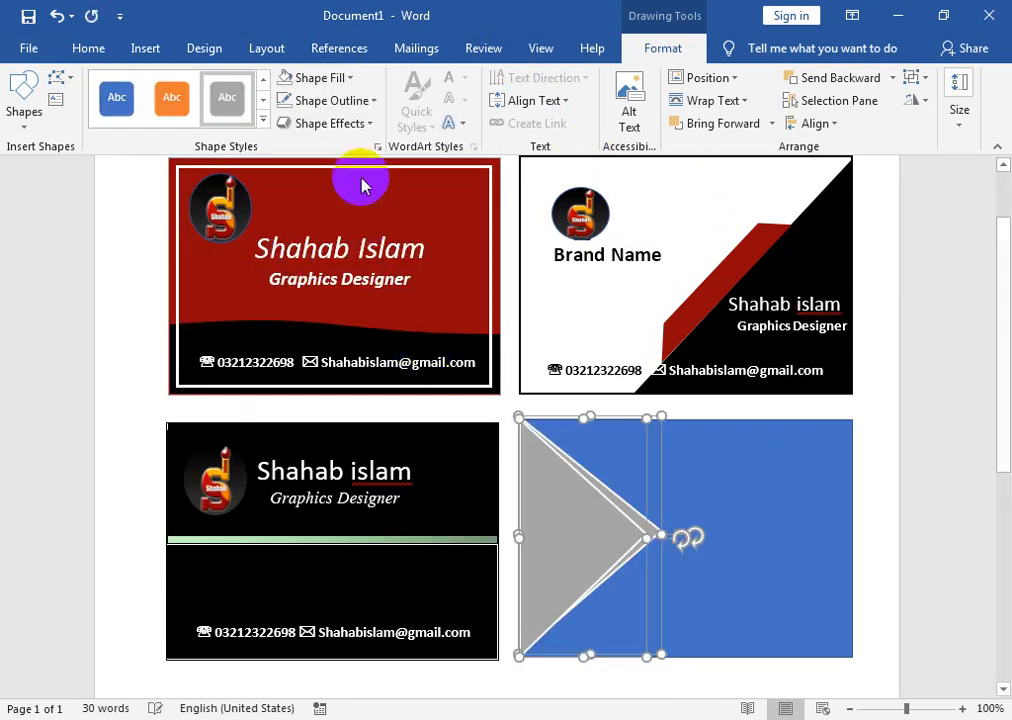
{"action": "left_click", "coordinate": [355, 100]}
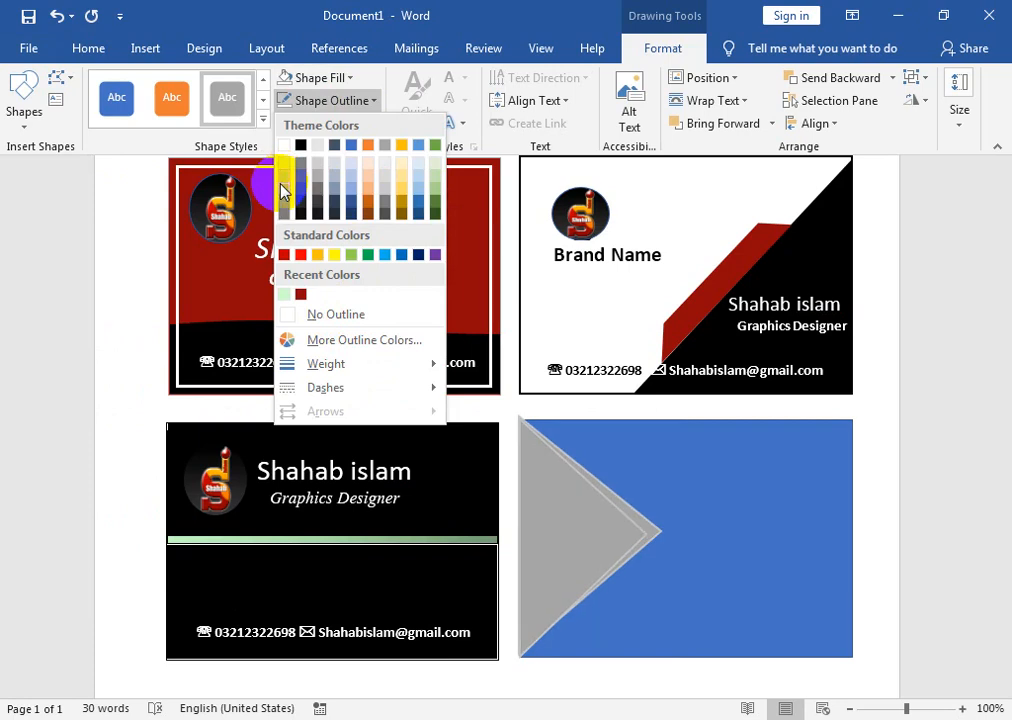
{"action": "left_click", "coordinate": [283, 176]}
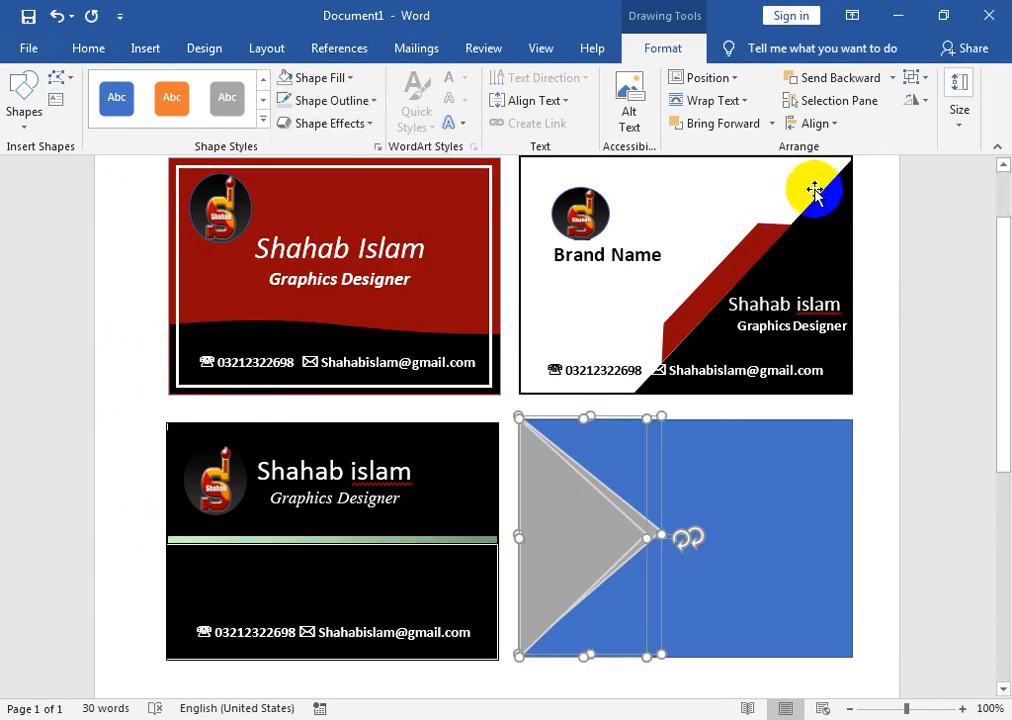
{"action": "left_click", "coordinate": [915, 79]}
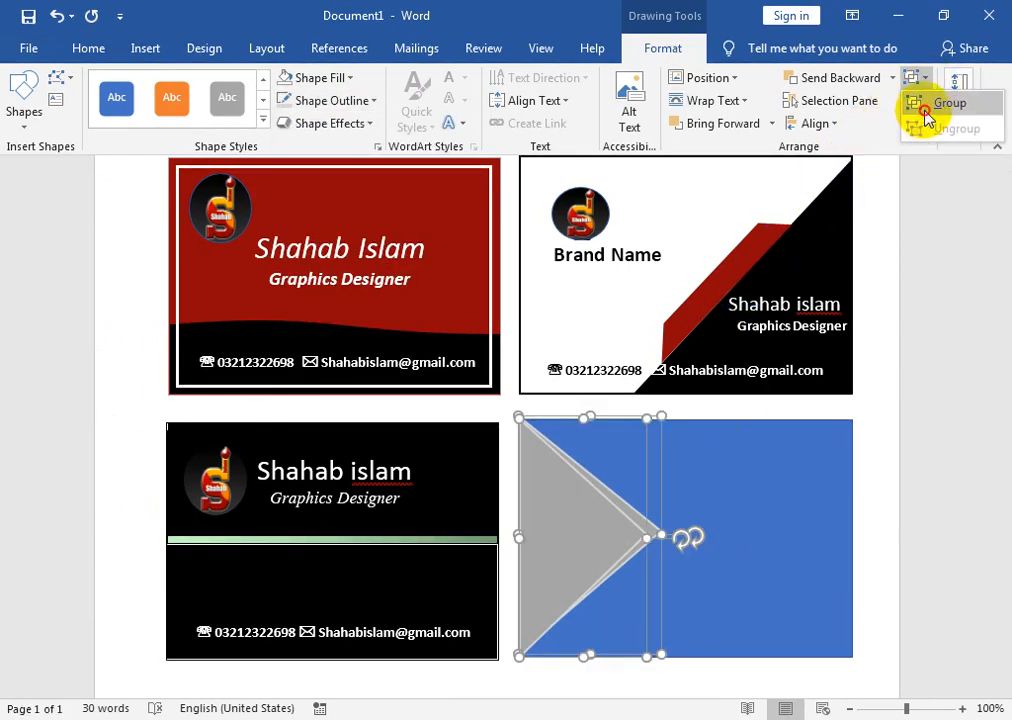
{"action": "left_click", "coordinate": [927, 114]}
- Copy the triangle, flip it horizontally and place it, narrowed, at the card's right edge
{"action": "left_click_drag", "start_coordinate": [580, 538], "coordinate": [640, 546]}
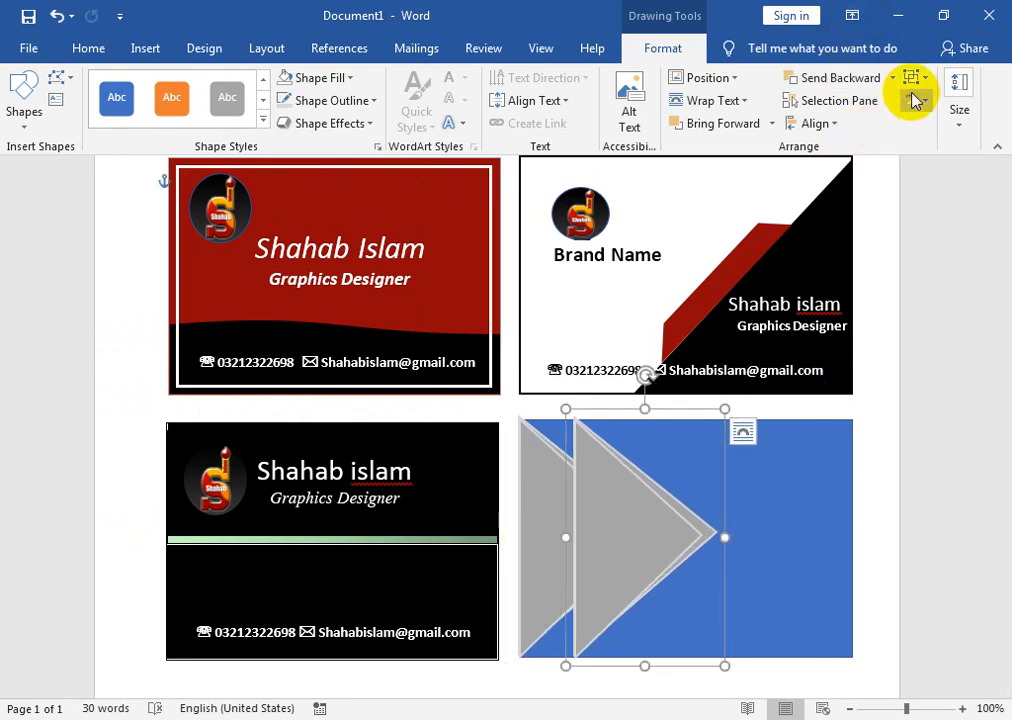
{"action": "left_click", "coordinate": [915, 101]}
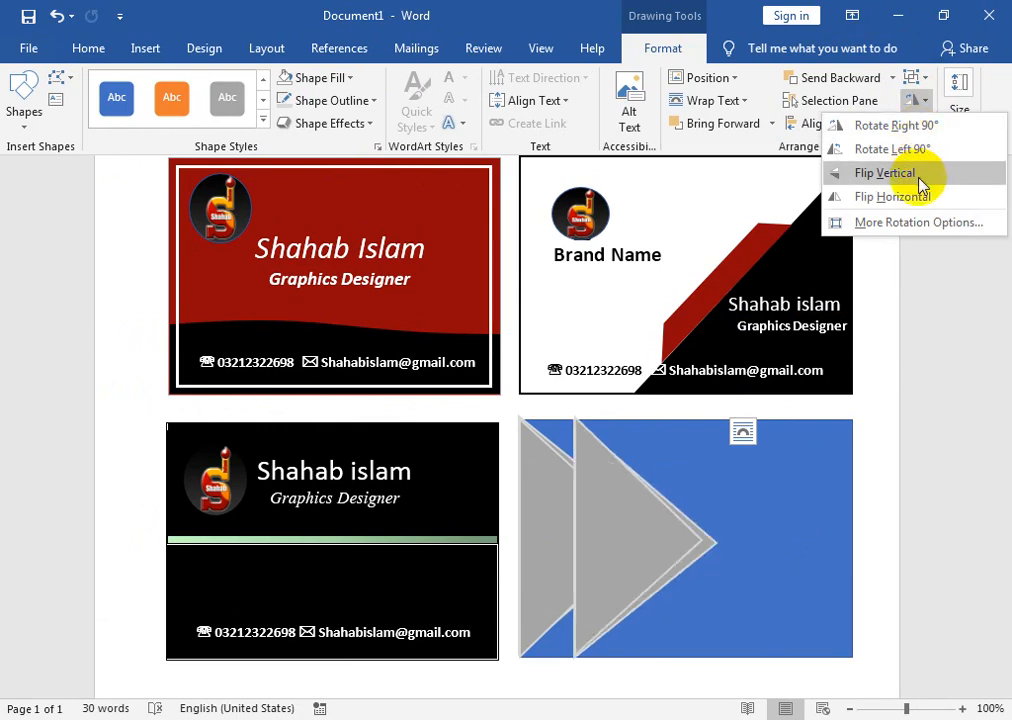
{"action": "left_click", "coordinate": [868, 198]}
{"action": "left_click_drag", "start_coordinate": [705, 462], "coordinate": [803, 464]}
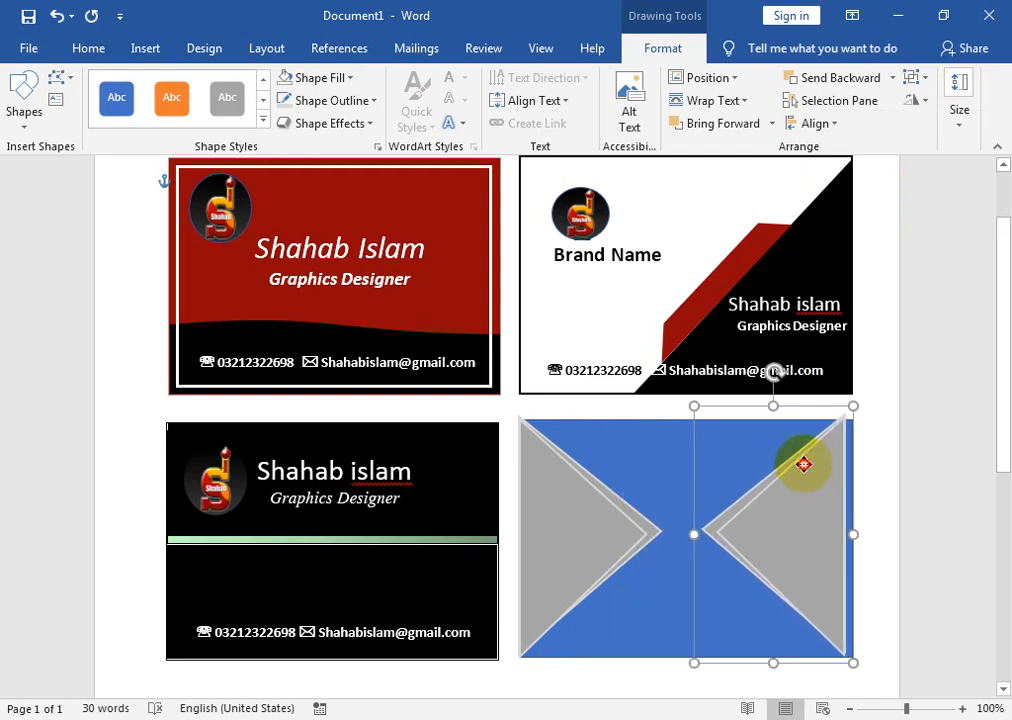
{"action": "key", "text": "Right"}
{"action": "key", "text": "Right"}
{"action": "key", "text": "Down"}
{"action": "key", "text": "Down"}
{"action": "key", "text": "Down"}
{"action": "key", "text": "Right"}
{"action": "key", "text": "Right"}
{"action": "key", "text": "Down"}
{"action": "key", "text": "Down"}
{"action": "key", "text": "Down"}
{"action": "key", "text": "Right"}
{"action": "key", "text": "Right"}
{"action": "key", "text": "Right"}
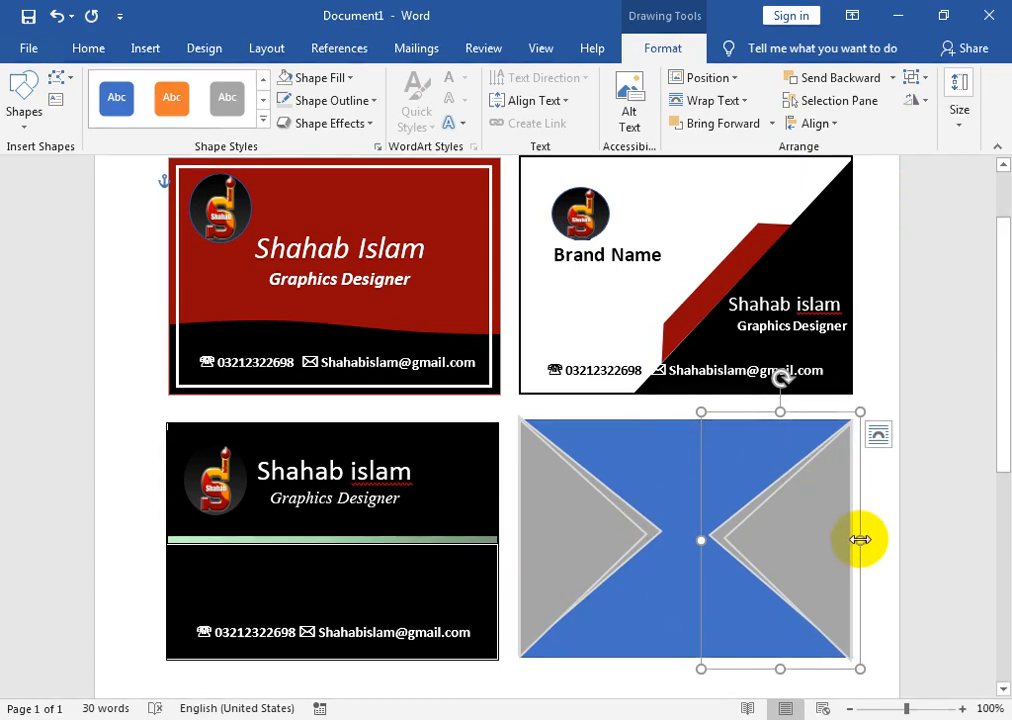
{"action": "left_click_drag", "start_coordinate": [701, 540], "coordinate": [636, 541]}
{"action": "left_click", "coordinate": [651, 535]}
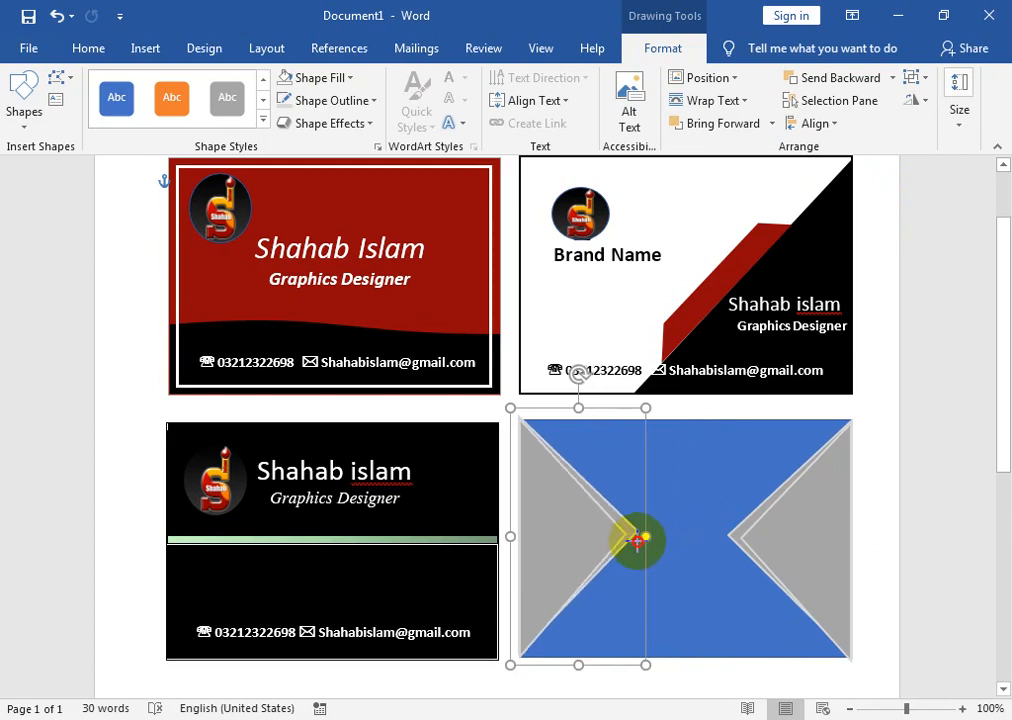
{"action": "left_click", "coordinate": [698, 526]}
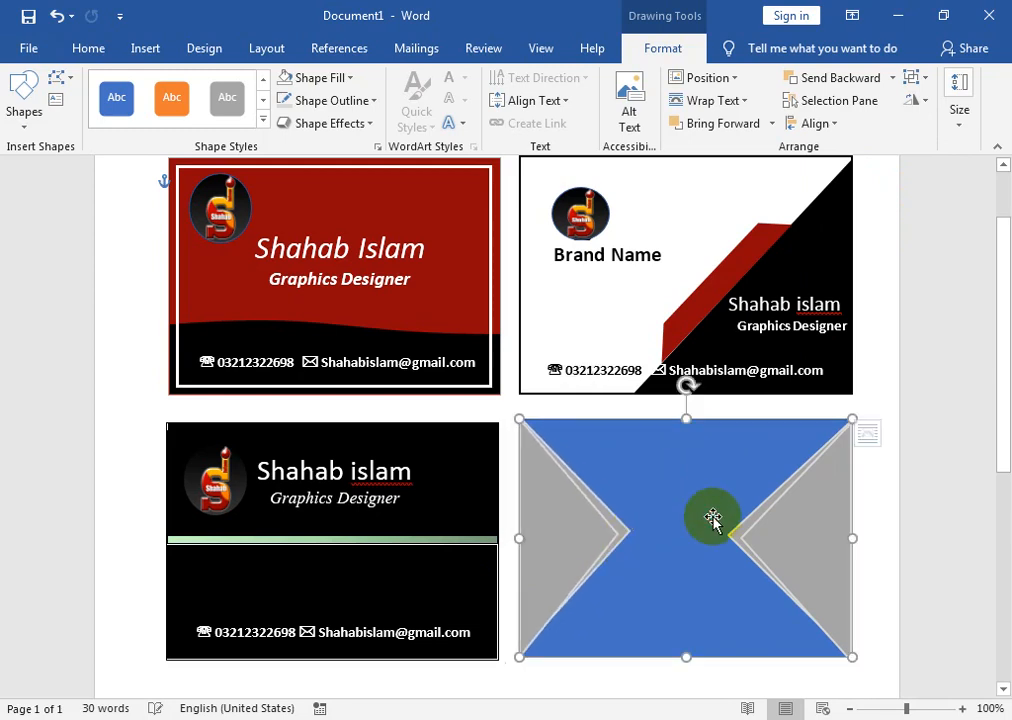
- Make the card background white and stretch the left triangle's tip slightly
{"action": "left_click", "coordinate": [322, 78]}
{"action": "left_click", "coordinate": [287, 125]}
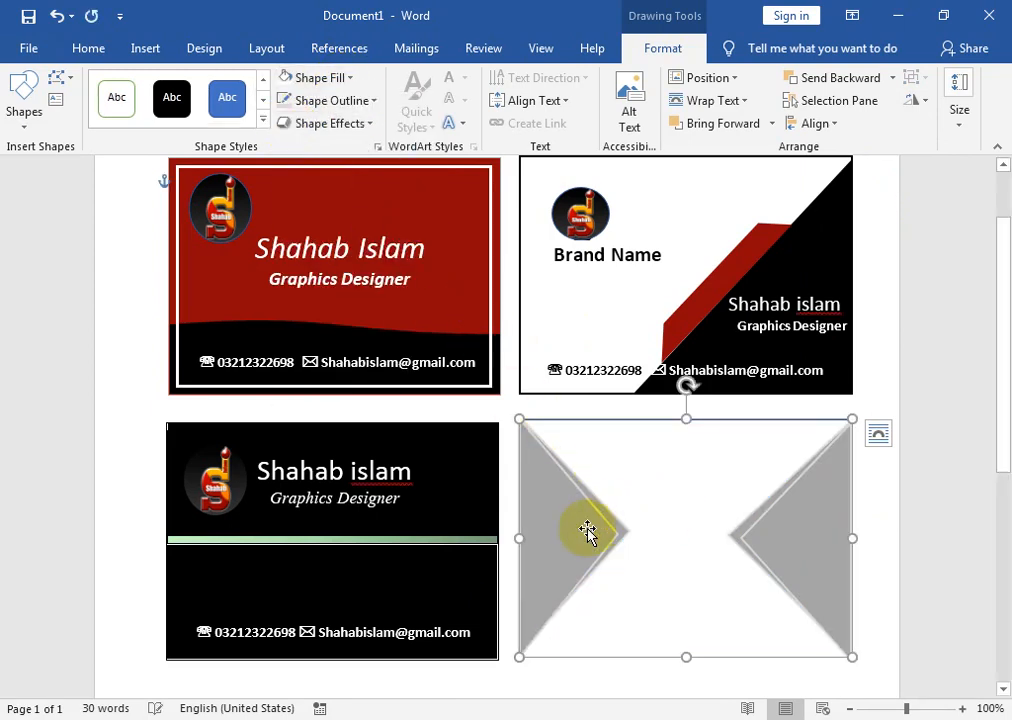
{"action": "left_click", "coordinate": [628, 535]}
{"action": "left_click_drag", "start_coordinate": [647, 532], "coordinate": [638, 535]}
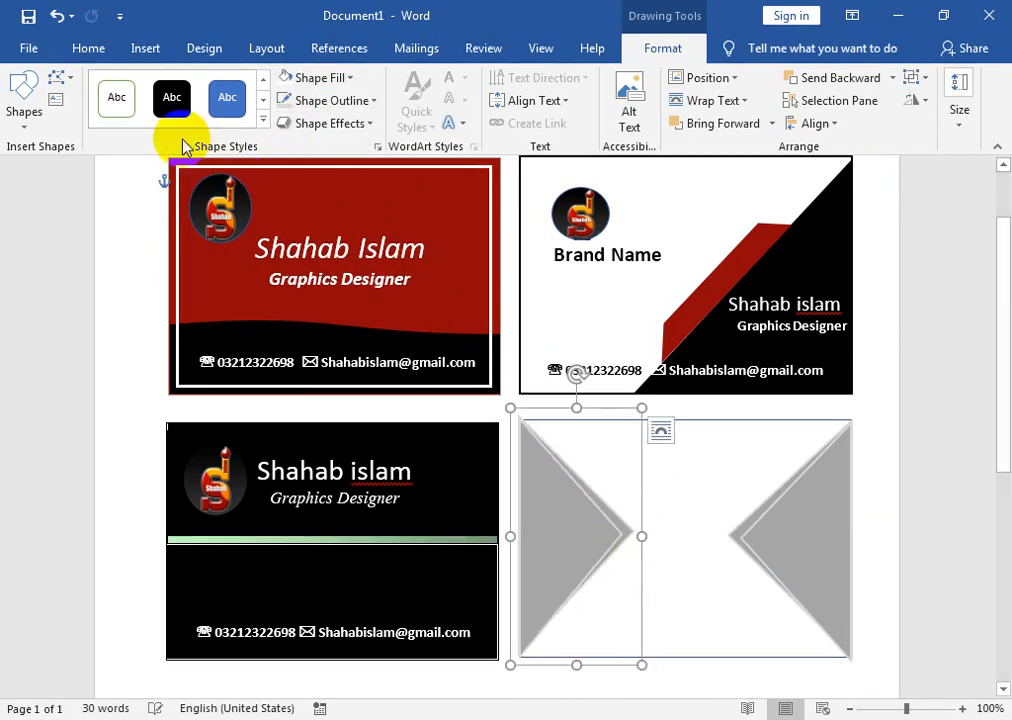
- Draw a circle centred between the two grey triangles
{"action": "left_click", "coordinate": [14, 130]}
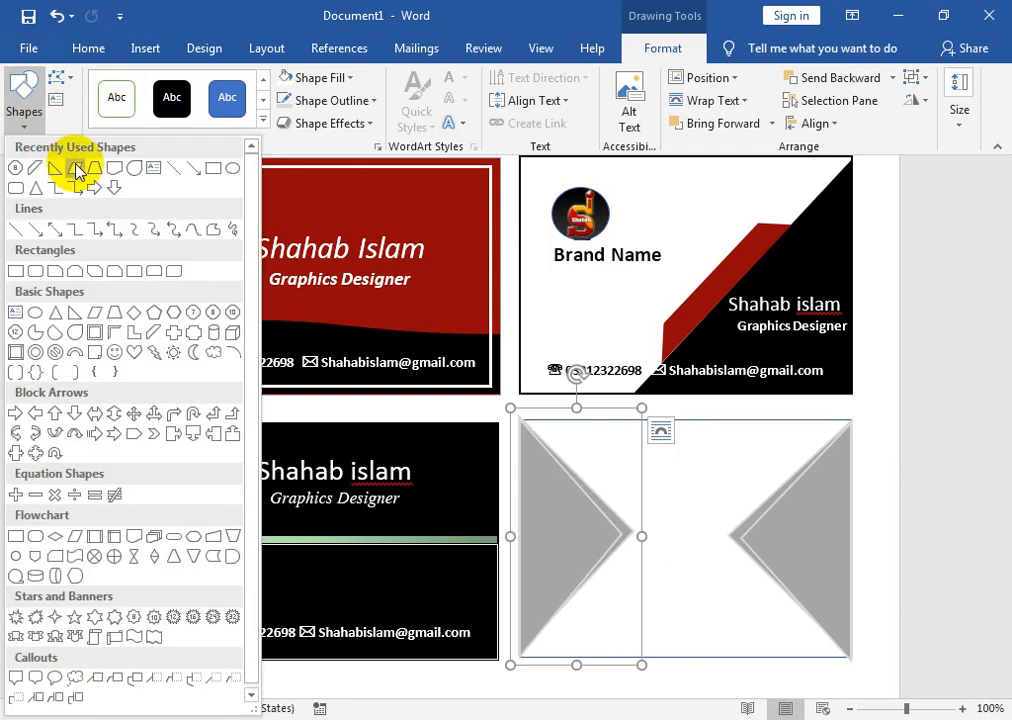
{"action": "left_click", "coordinate": [231, 170]}
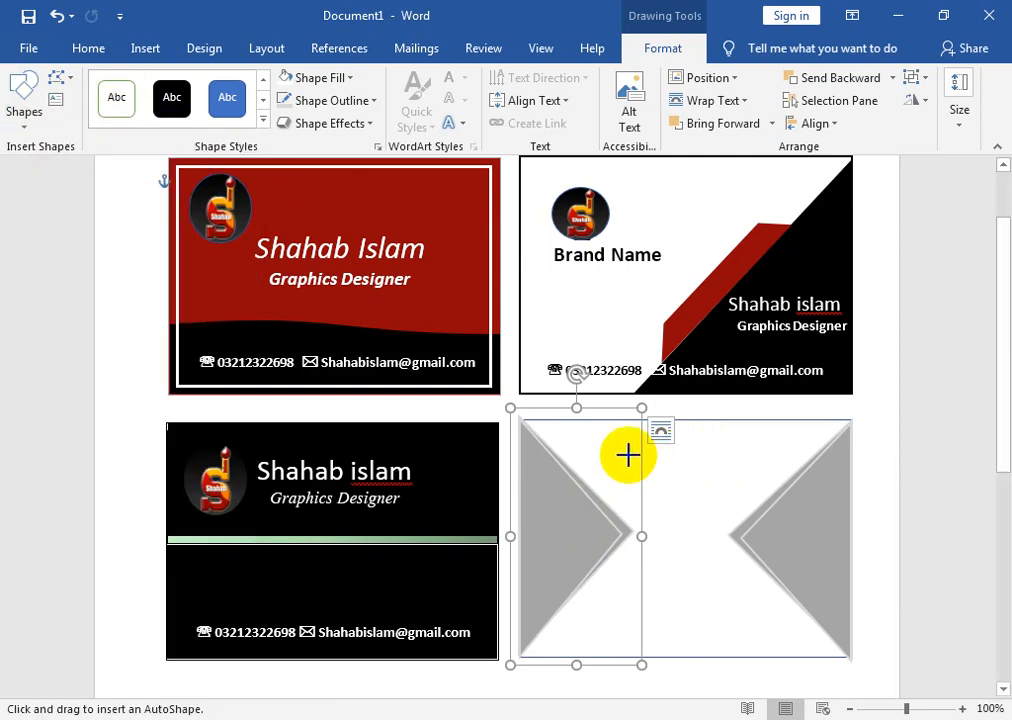
{"action": "left_click_drag", "start_coordinate": [628, 479], "coordinate": [716, 557]}
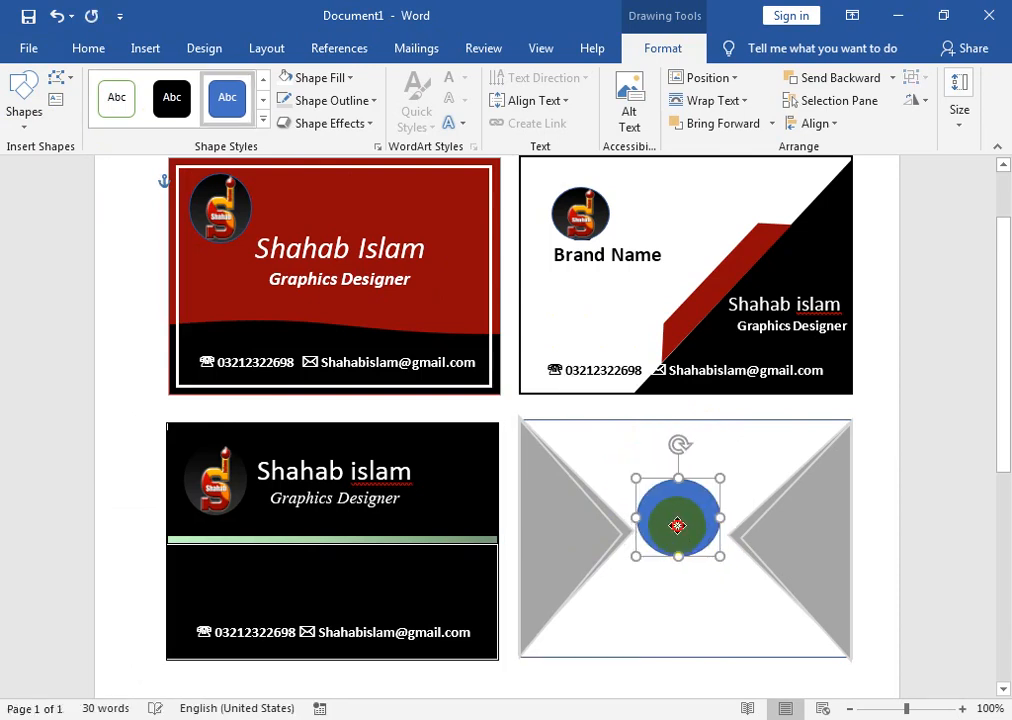
{"action": "left_click", "coordinate": [300, 78]}
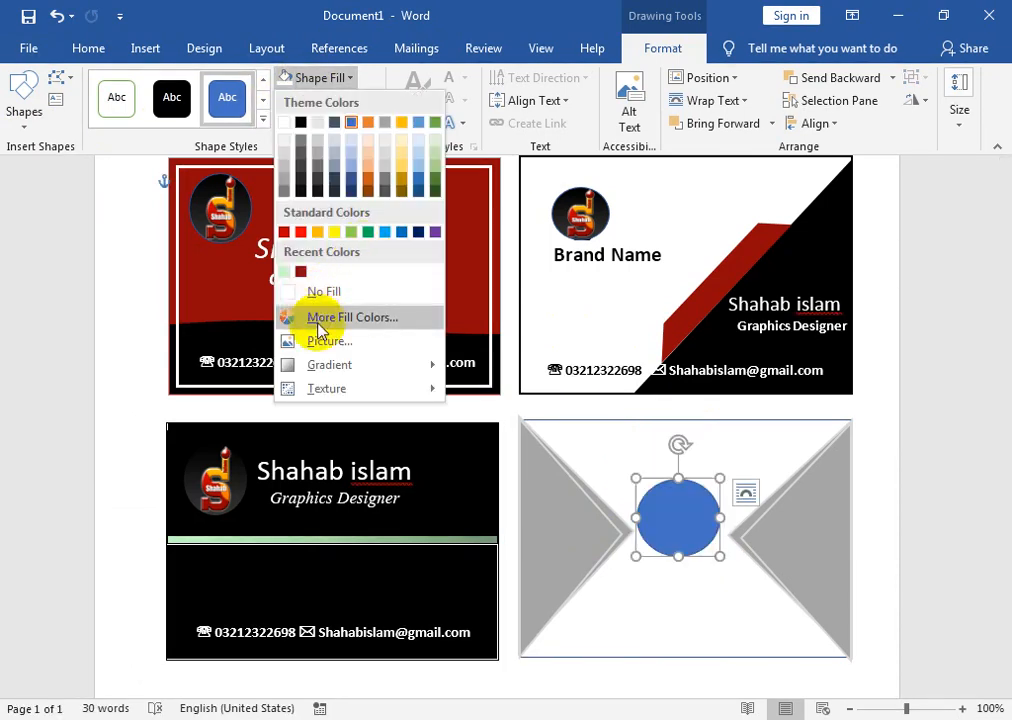
- Fill the central circle with the 'unnamed' logo image and remove its outline
{"action": "left_click", "coordinate": [322, 341]}
{"action": "left_click", "coordinate": [338, 345]}
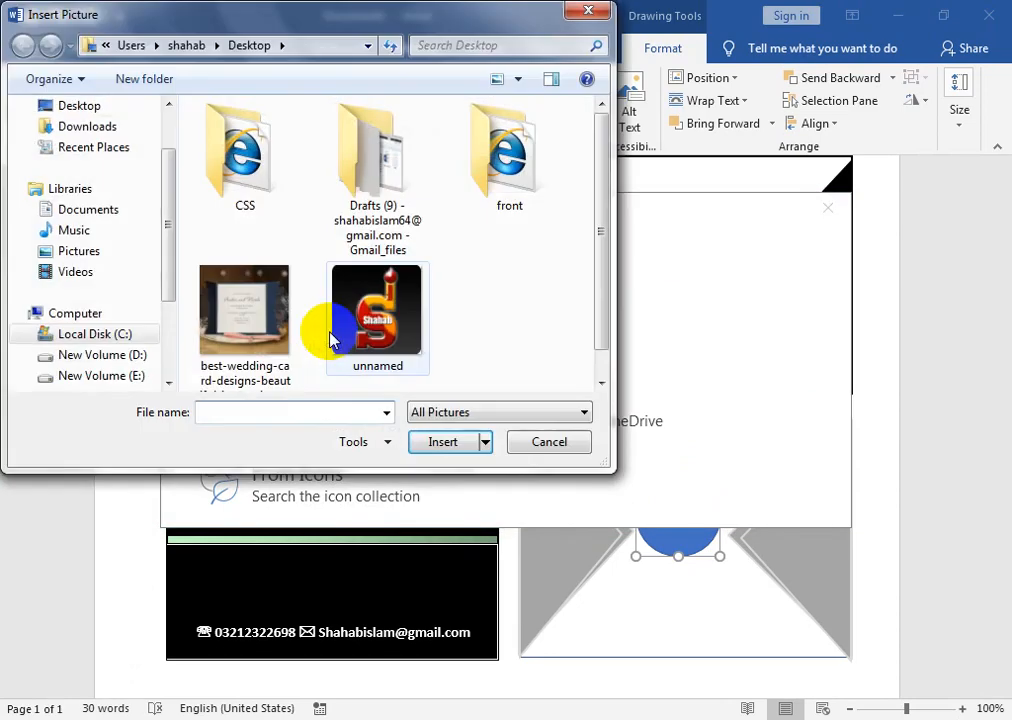
{"action": "left_click", "coordinate": [300, 310]}
{"action": "left_click", "coordinate": [428, 445]}
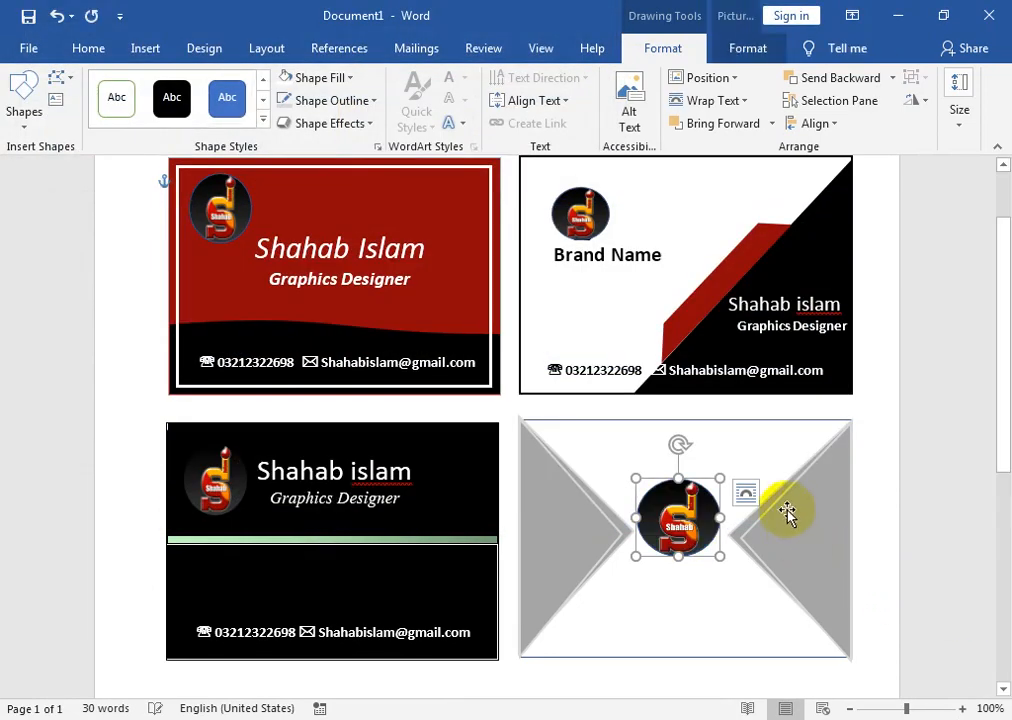
{"action": "left_click", "coordinate": [361, 100]}
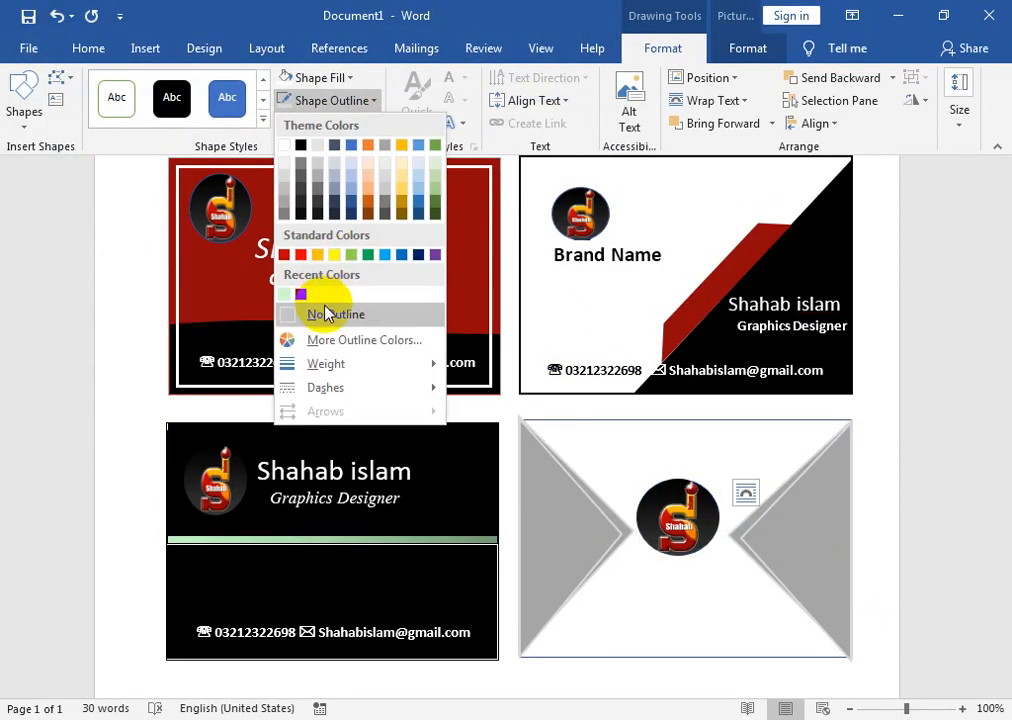
{"action": "left_click", "coordinate": [330, 312]}
{"action": "left_click", "coordinate": [56, 99]}
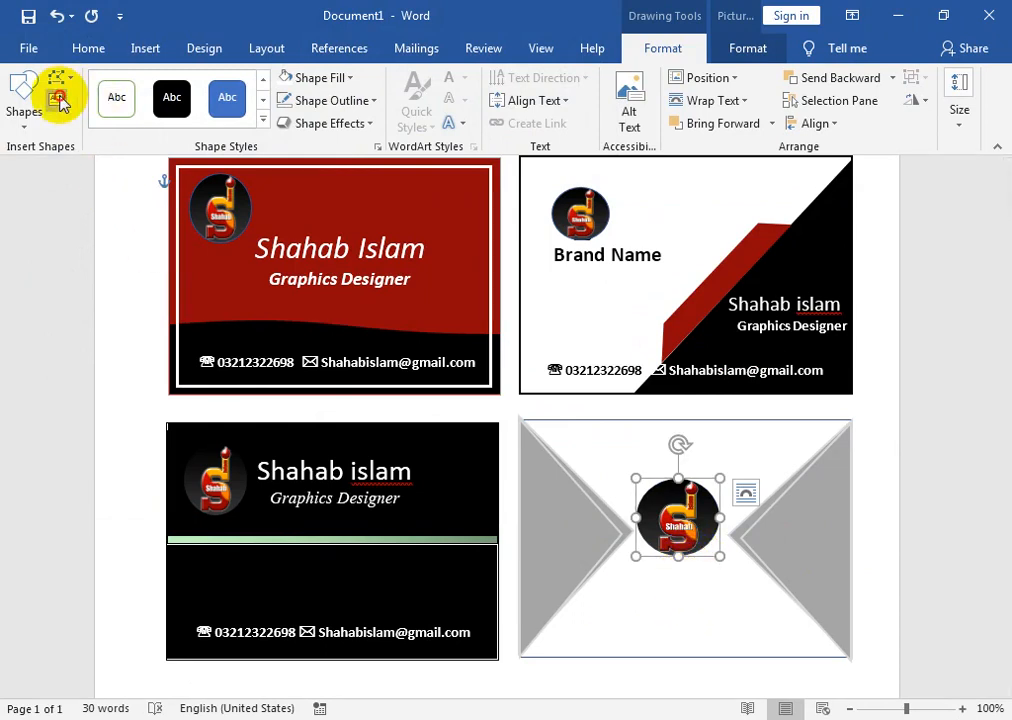
- Draw a text box below the logo, type the cardholder's name, apply No Spacing, centre and enlarge it
{"action": "left_click_drag", "start_coordinate": [613, 567], "coordinate": [830, 618]}
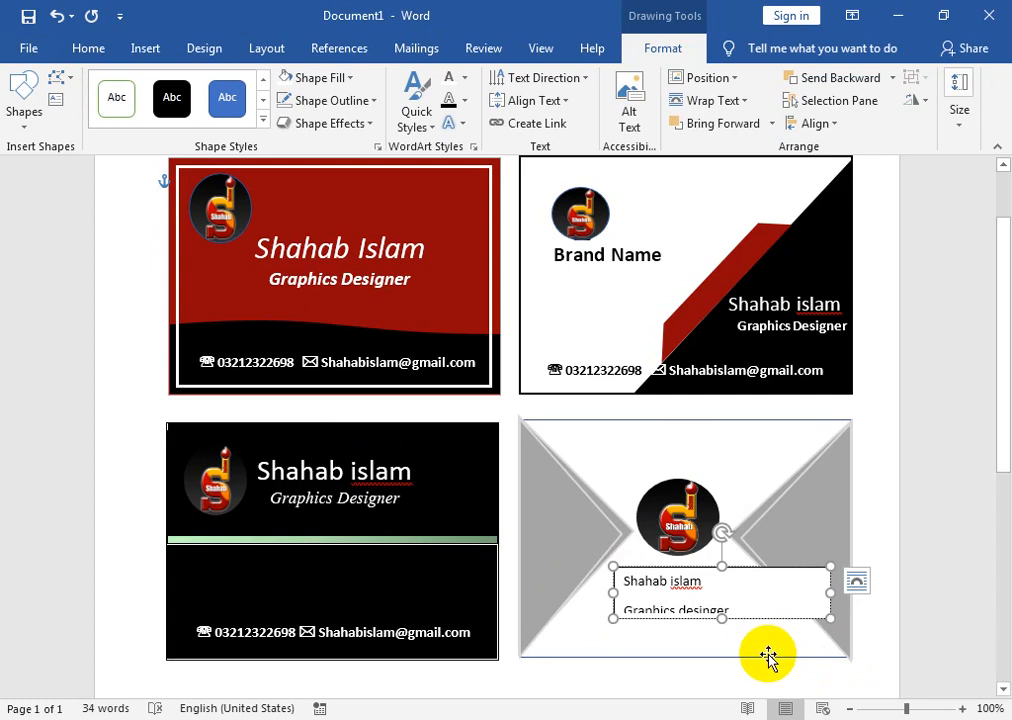
{"action": "key", "text": "ctrl+a"}
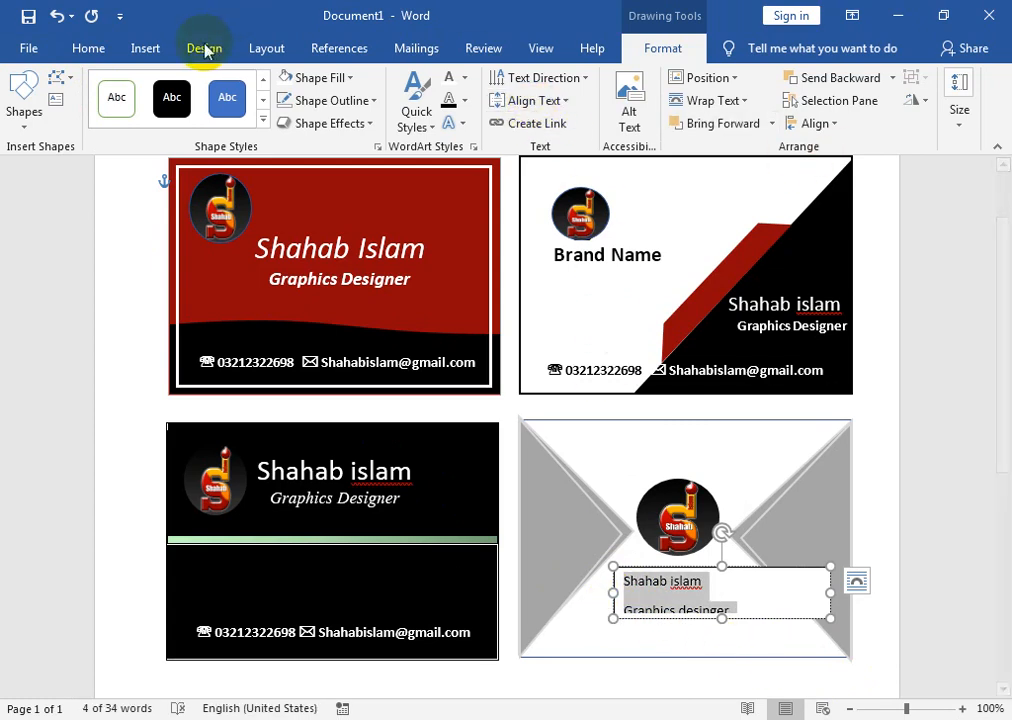
{"action": "left_click", "coordinate": [113, 52]}
{"action": "left_click", "coordinate": [722, 100]}
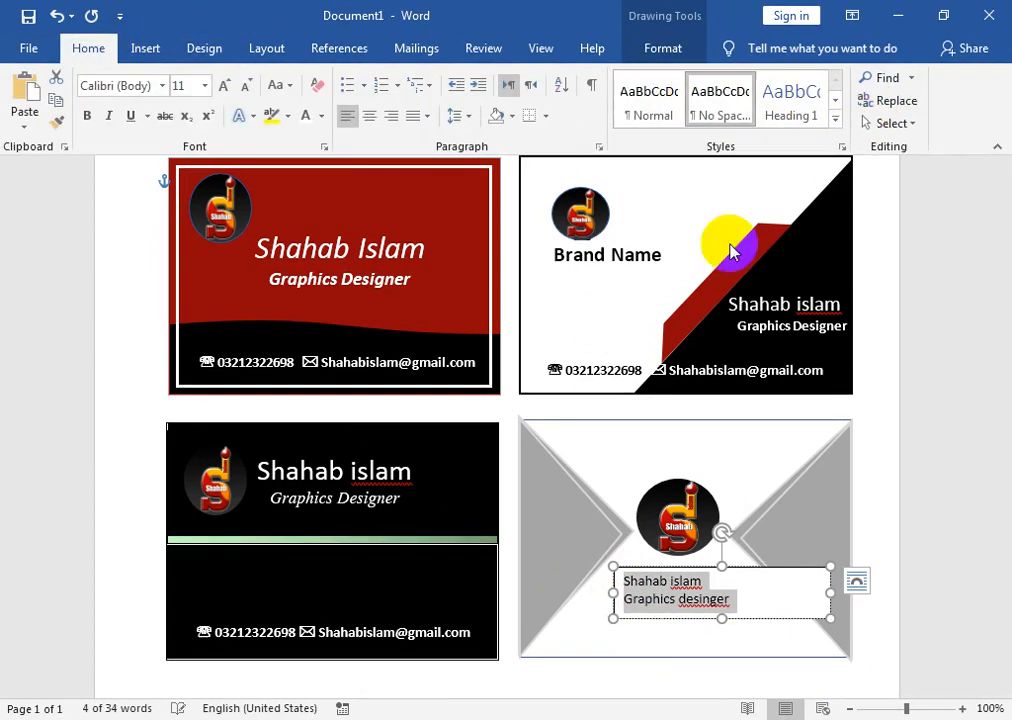
{"action": "left_click", "coordinate": [366, 120]}
{"action": "left_click", "coordinate": [226, 85]}
{"action": "left_click", "coordinate": [226, 85]}
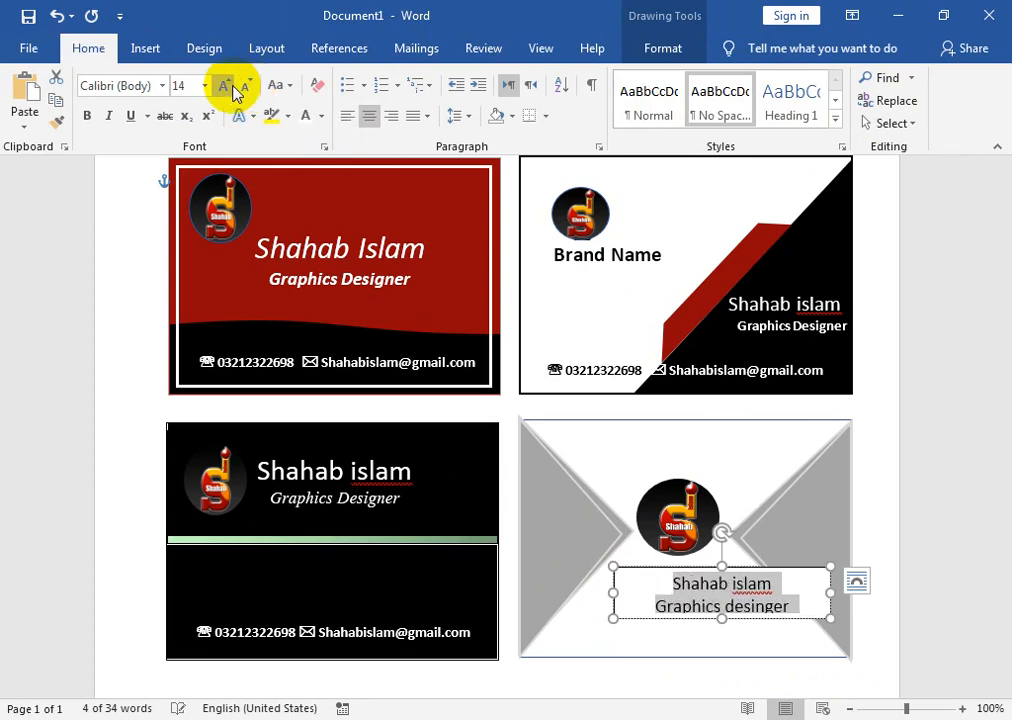
{"action": "left_click", "coordinate": [226, 85]}
- Enlarge the name to 22 pt and shift its box left under the logo
{"action": "triple_click", "coordinate": [666, 588]}
{"action": "left_click", "coordinate": [226, 86]}
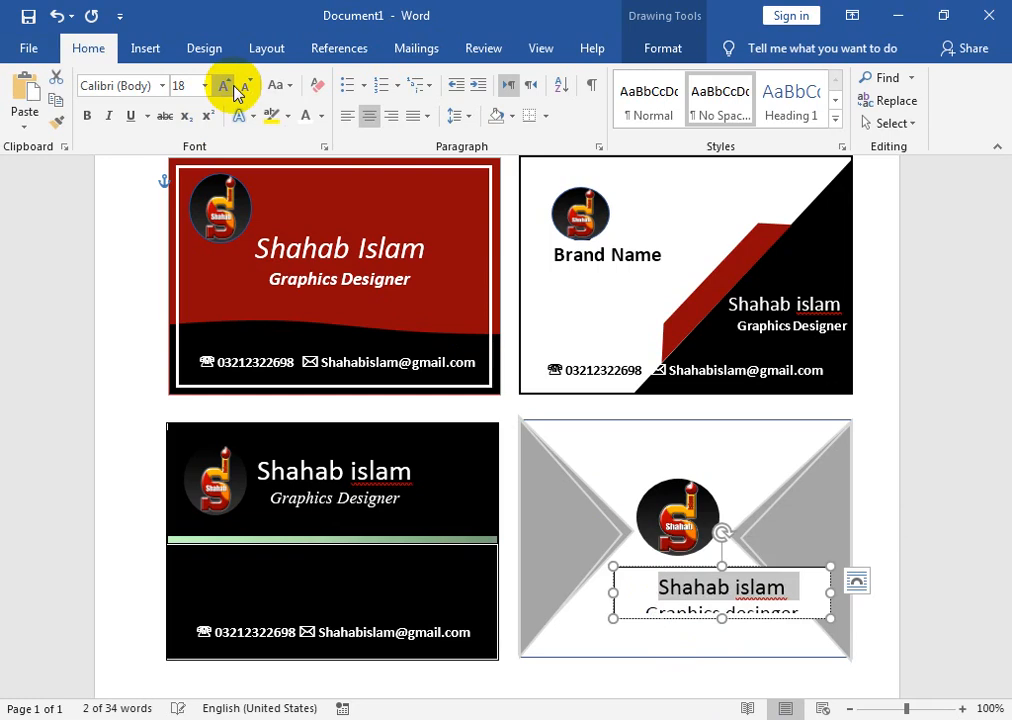
{"action": "left_click", "coordinate": [231, 87]}
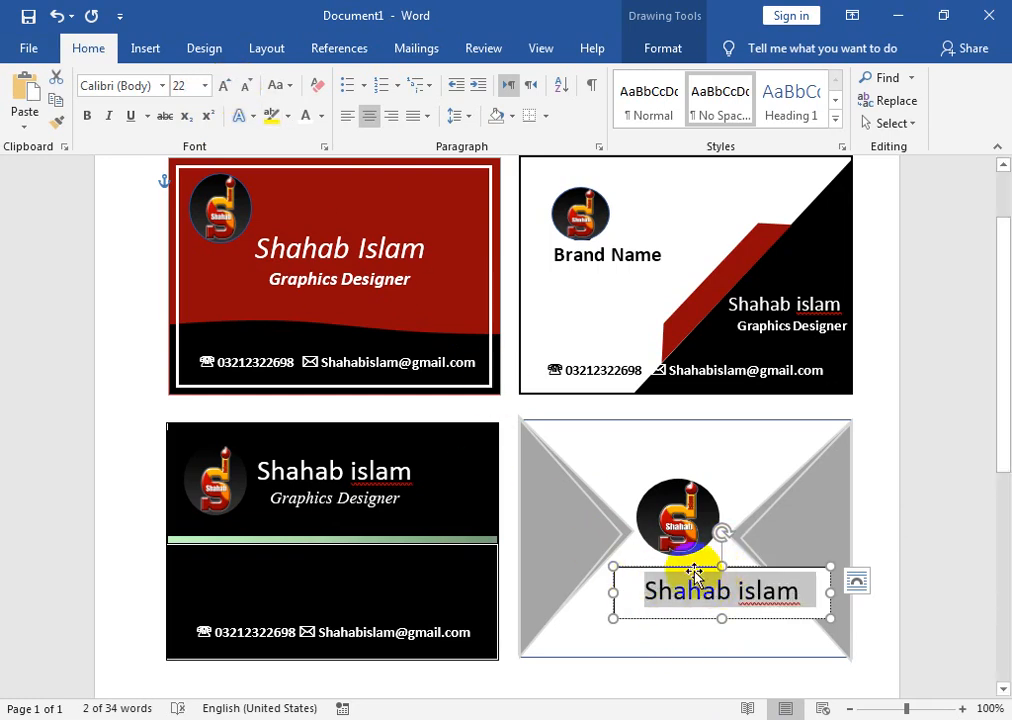
{"action": "left_click_drag", "start_coordinate": [684, 565], "coordinate": [659, 558]}
{"action": "left_click", "coordinate": [662, 528]}
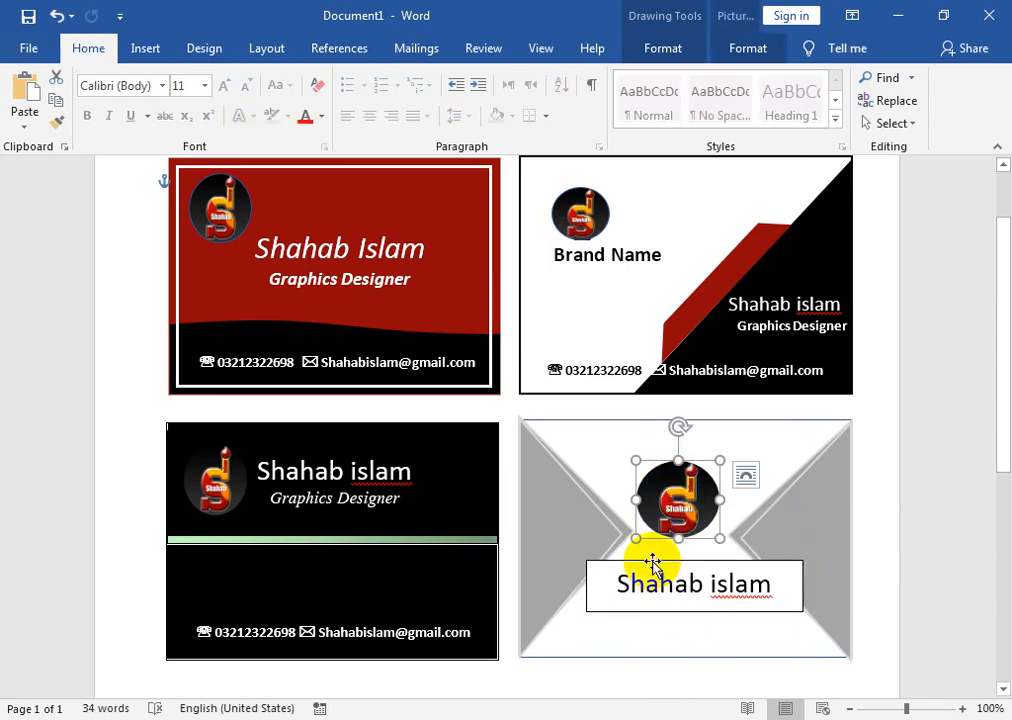
- Move the name box up and correct the title's misspelling to 'designer'
{"action": "left_click_drag", "start_coordinate": [652, 565], "coordinate": [651, 549]}
{"action": "left_click", "coordinate": [687, 603]}
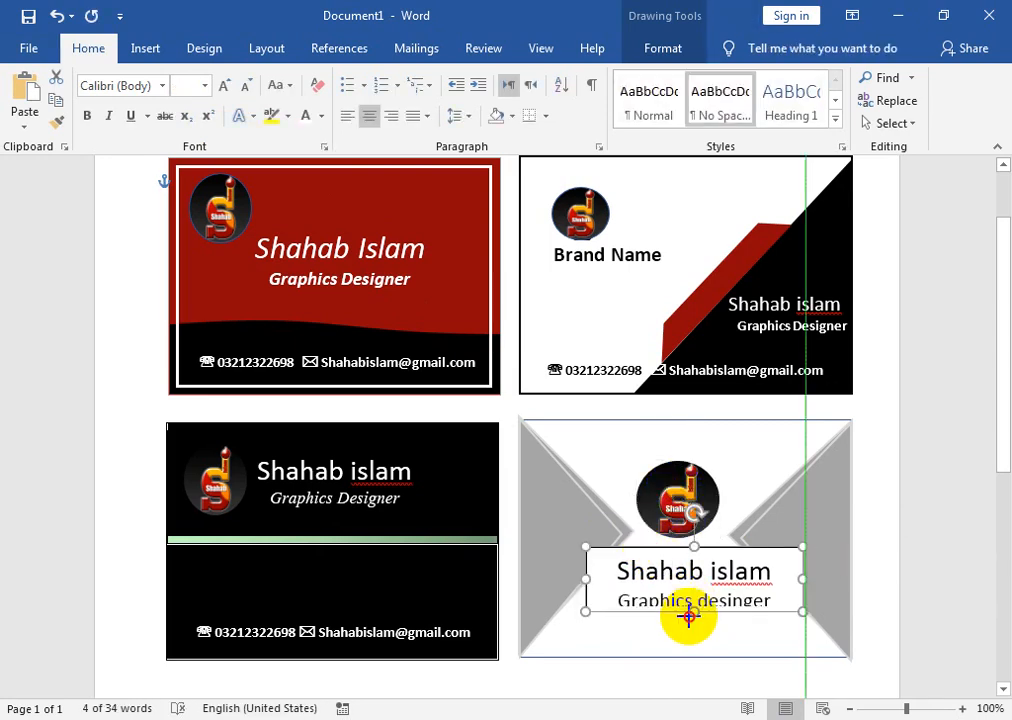
{"action": "right_click", "coordinate": [733, 603]}
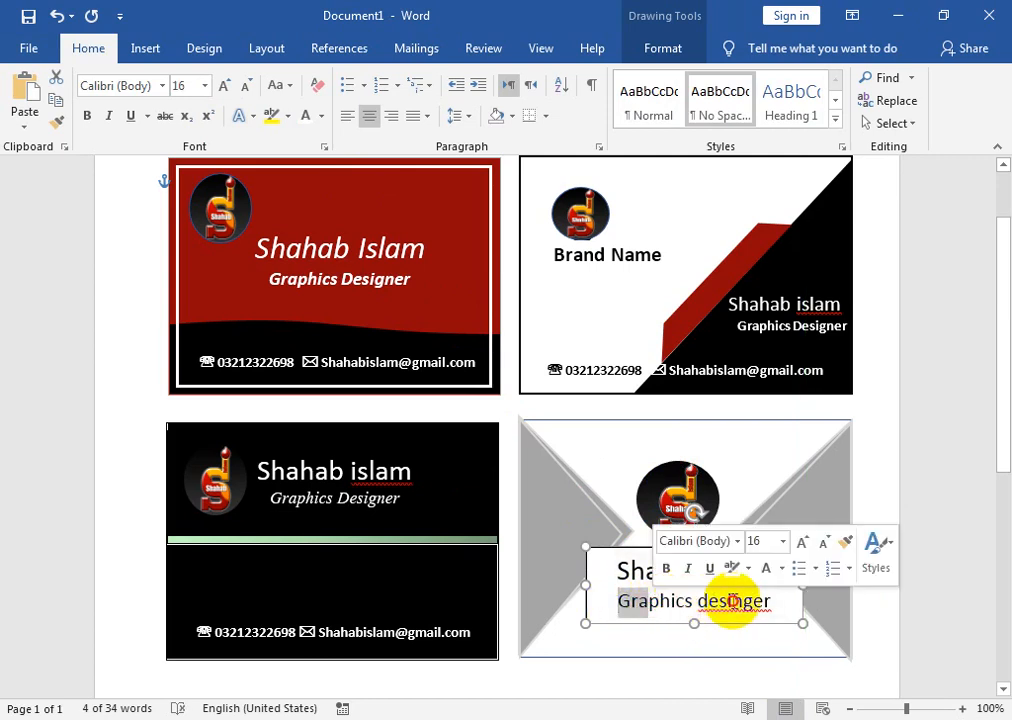
{"action": "left_click", "coordinate": [667, 298]}
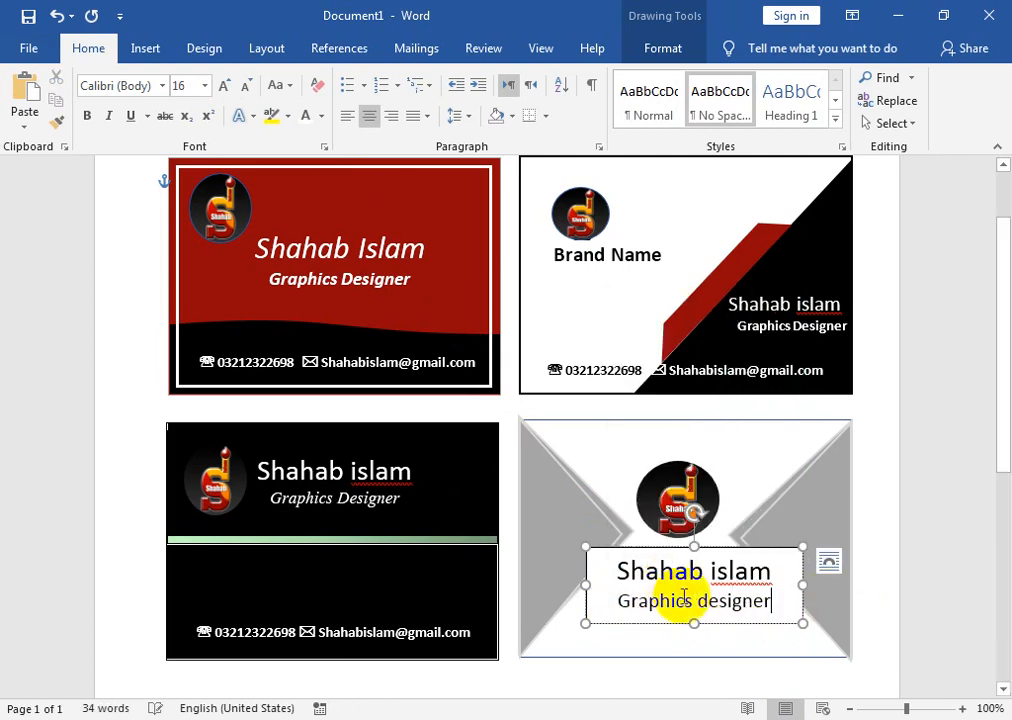
- Set the 'Graphics designer' line in Monotype Corsiva and nudge the box up-left
{"action": "left_click_drag", "start_coordinate": [770, 600], "coordinate": [590, 603]}
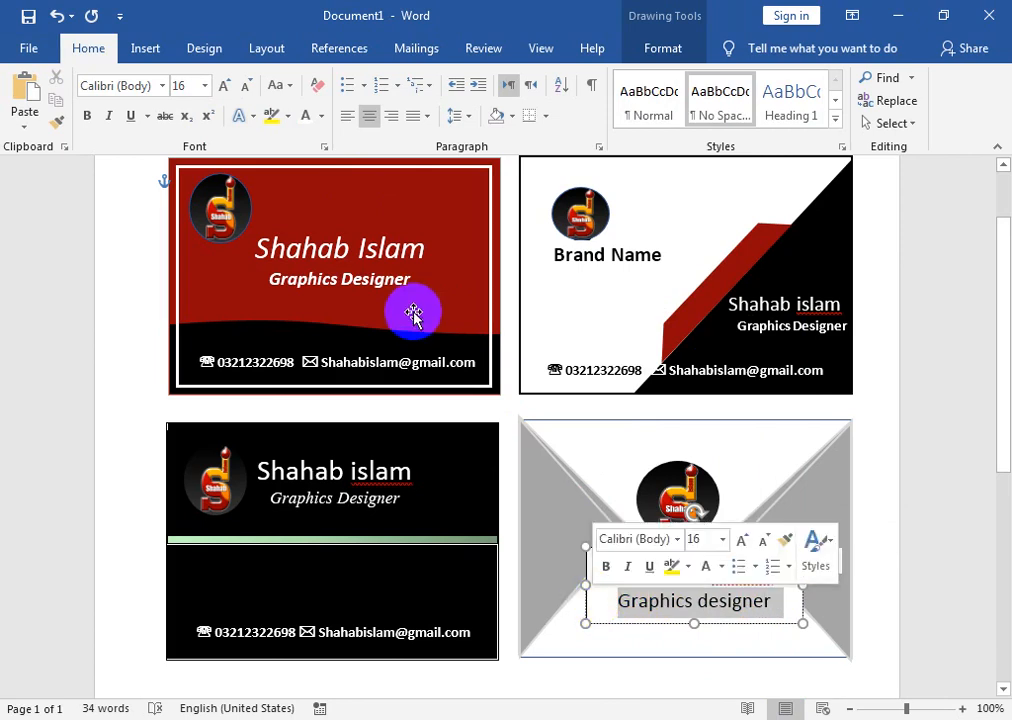
{"action": "left_click", "coordinate": [162, 86]}
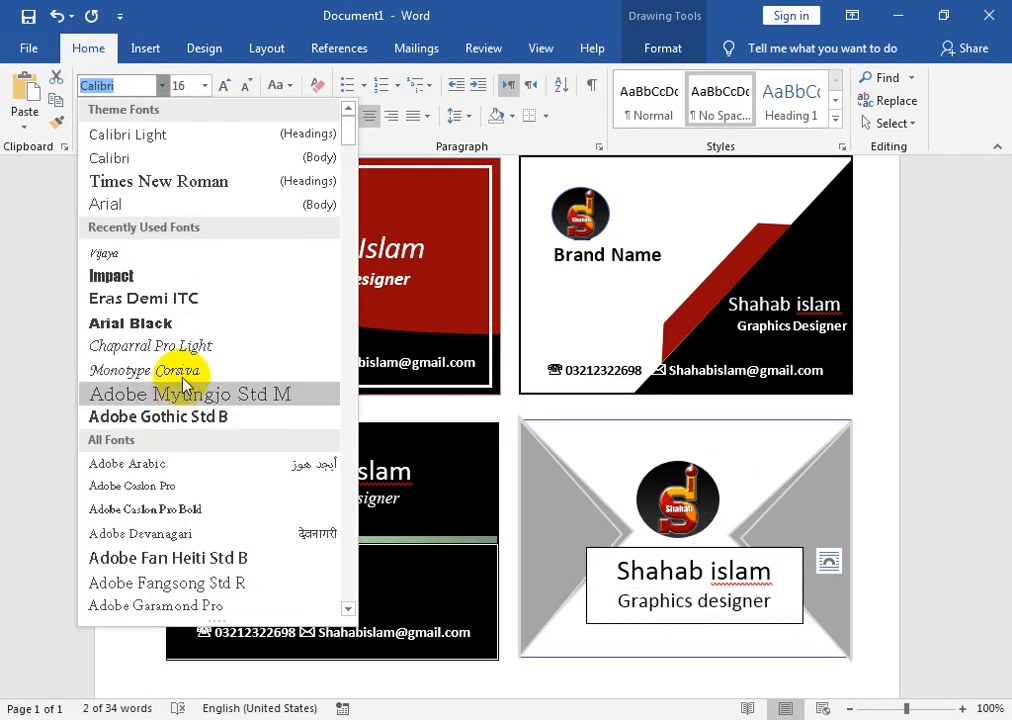
{"action": "left_click", "coordinate": [179, 367]}
{"action": "left_click", "coordinate": [183, 383]}
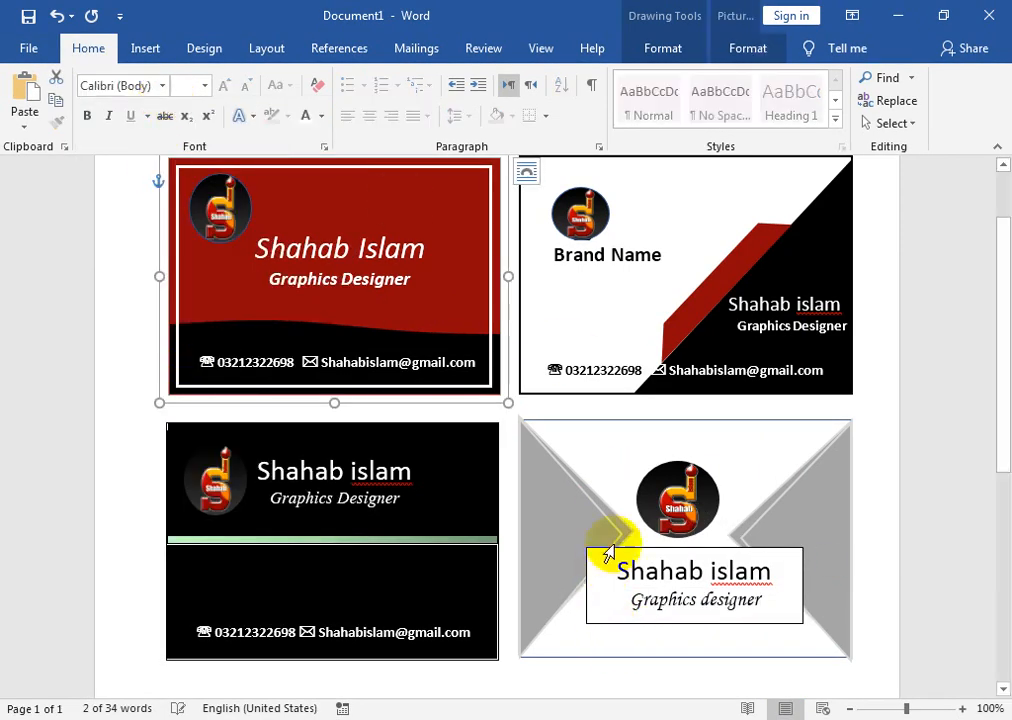
{"action": "left_click_drag", "start_coordinate": [623, 540], "coordinate": [614, 535]}
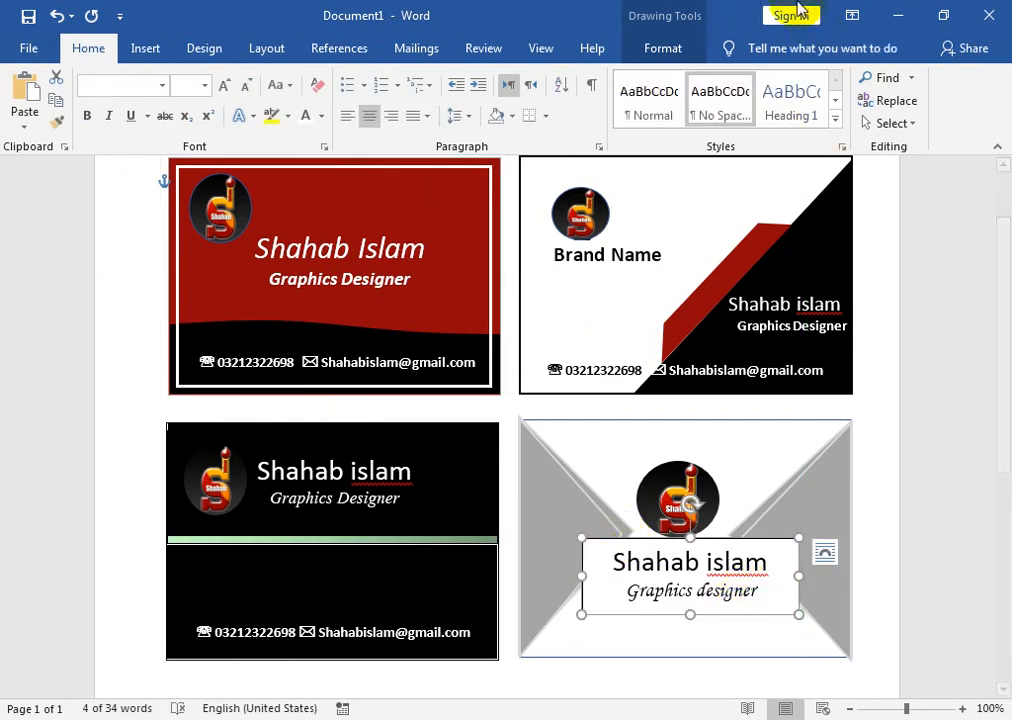
- Set the fourth card's name-and-title box to No Fill and No Outline
{"action": "left_click", "coordinate": [668, 50]}
{"action": "left_click", "coordinate": [310, 77]}
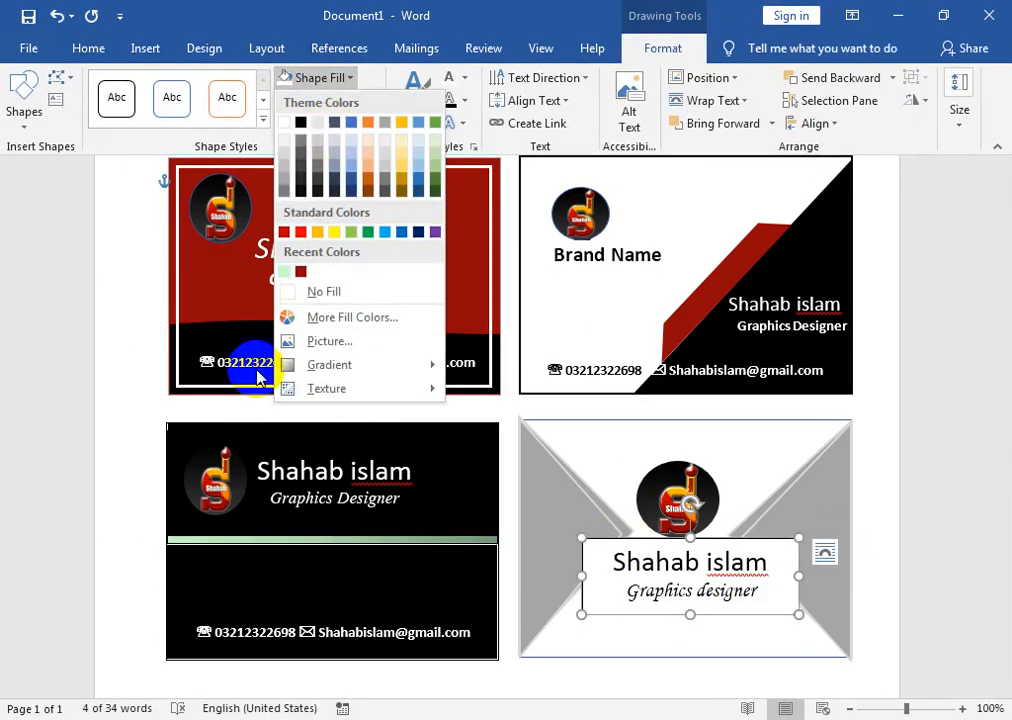
{"action": "left_click", "coordinate": [324, 292]}
{"action": "left_click", "coordinate": [335, 100]}
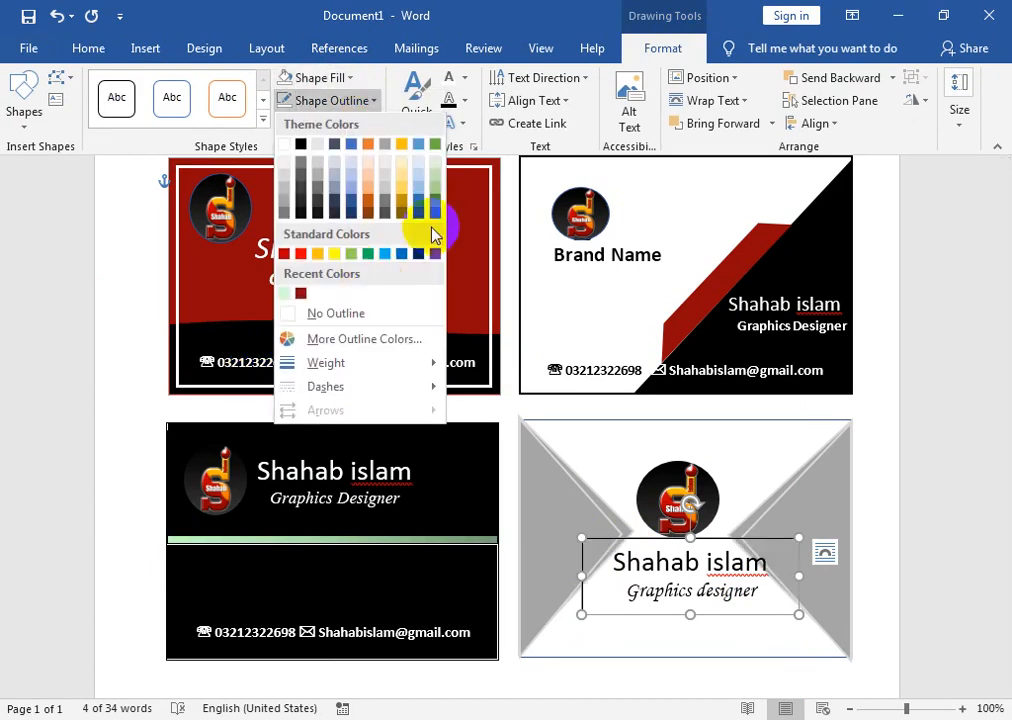
{"action": "left_click", "coordinate": [338, 315]}
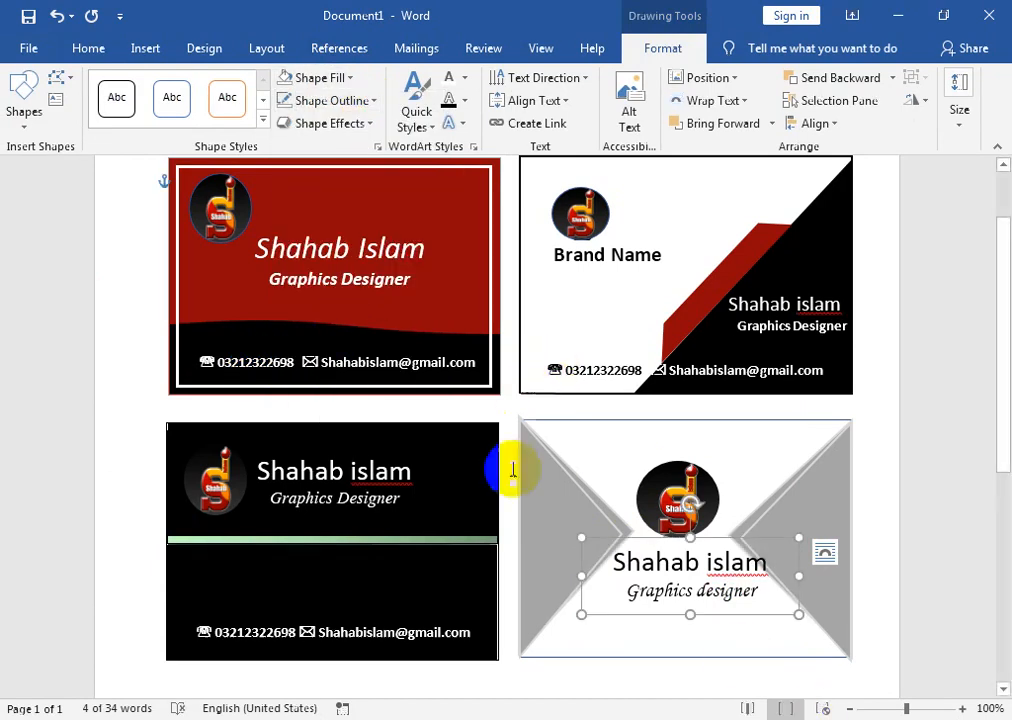
- Select the third card's contact line and paste a duplicate of it
{"action": "left_click", "coordinate": [380, 622]}
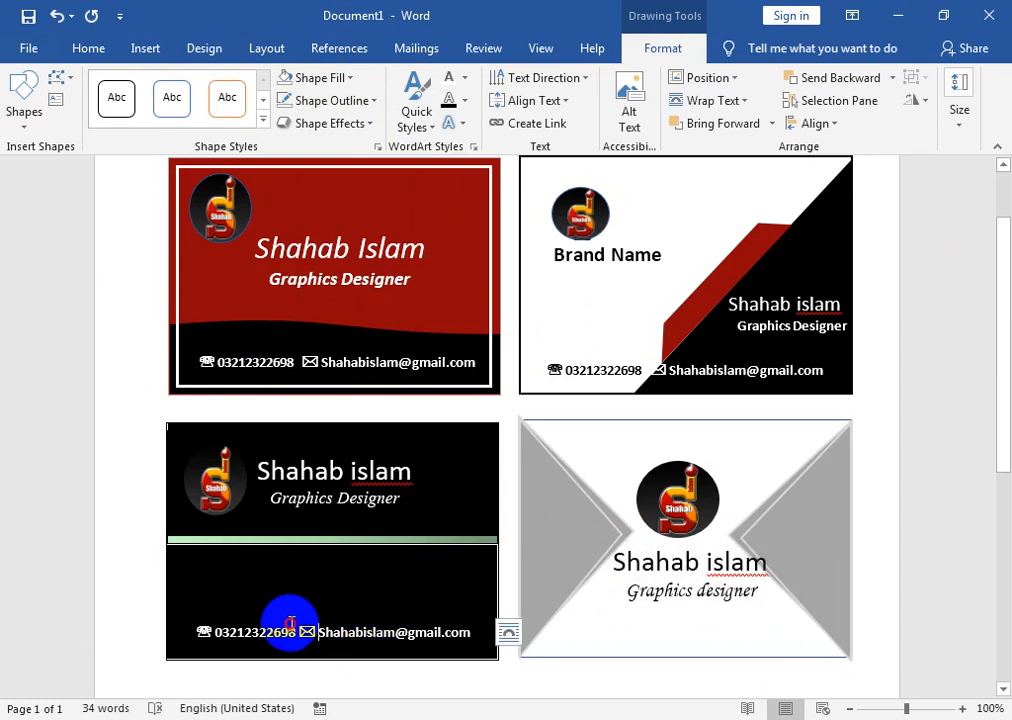
{"action": "left_click", "coordinate": [198, 628]}
{"action": "left_click_drag", "start_coordinate": [198, 628], "coordinate": [479, 632]}
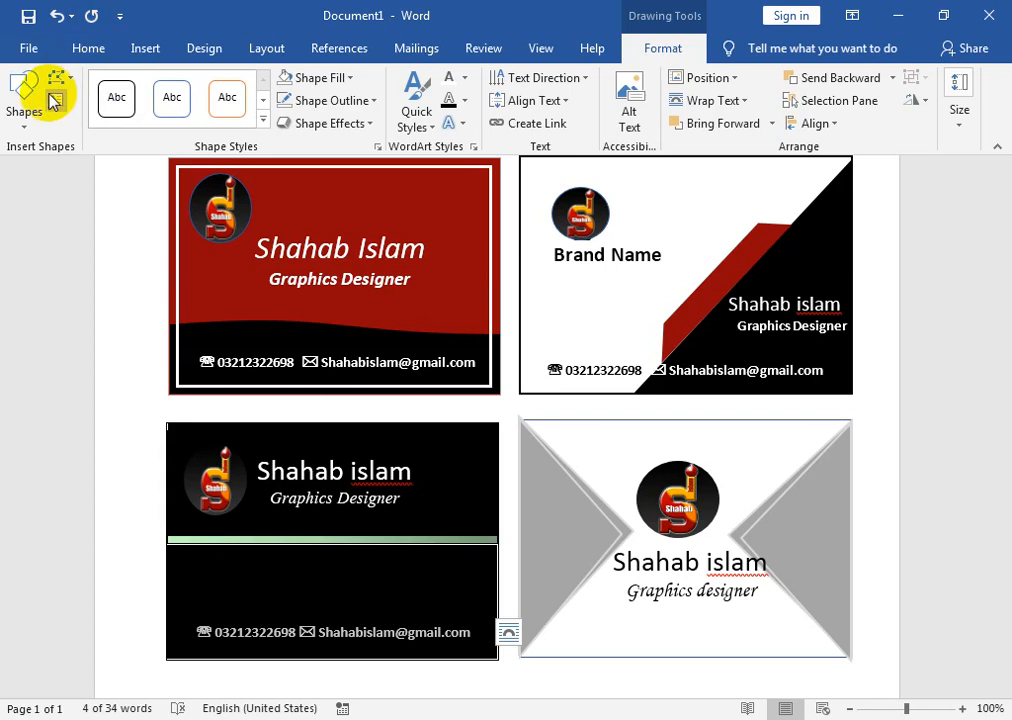
{"action": "key", "text": "ctrl+v"}
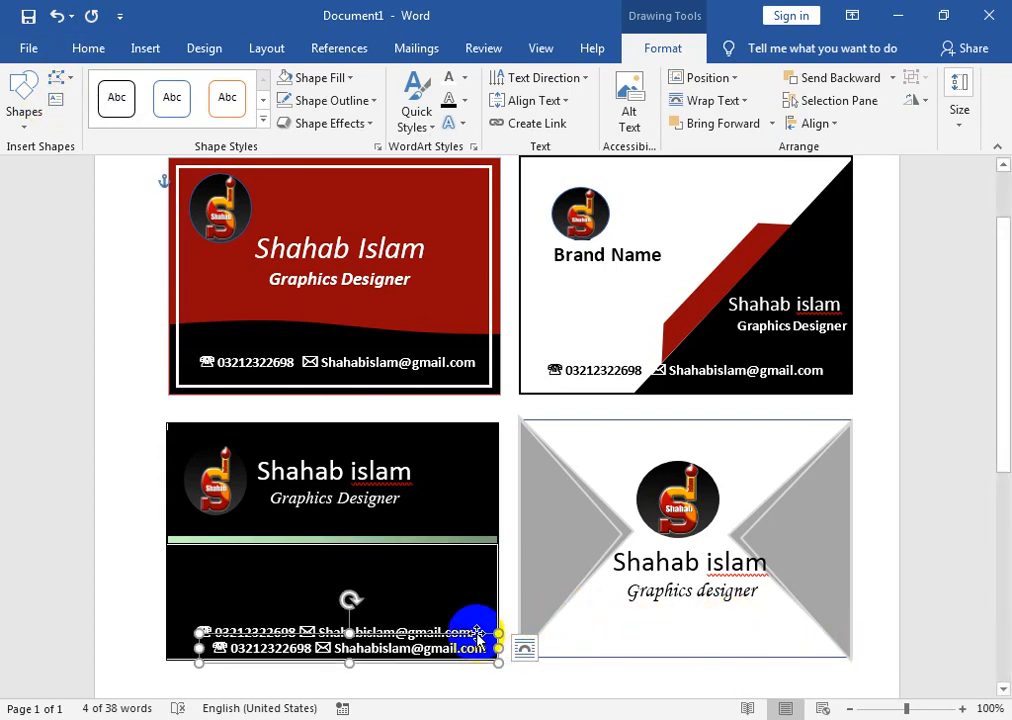
- Move the contact line copy to the fourth card's bottom, make its text dark, and remove its outline
{"action": "left_click_drag", "start_coordinate": [505, 630], "coordinate": [806, 621]}
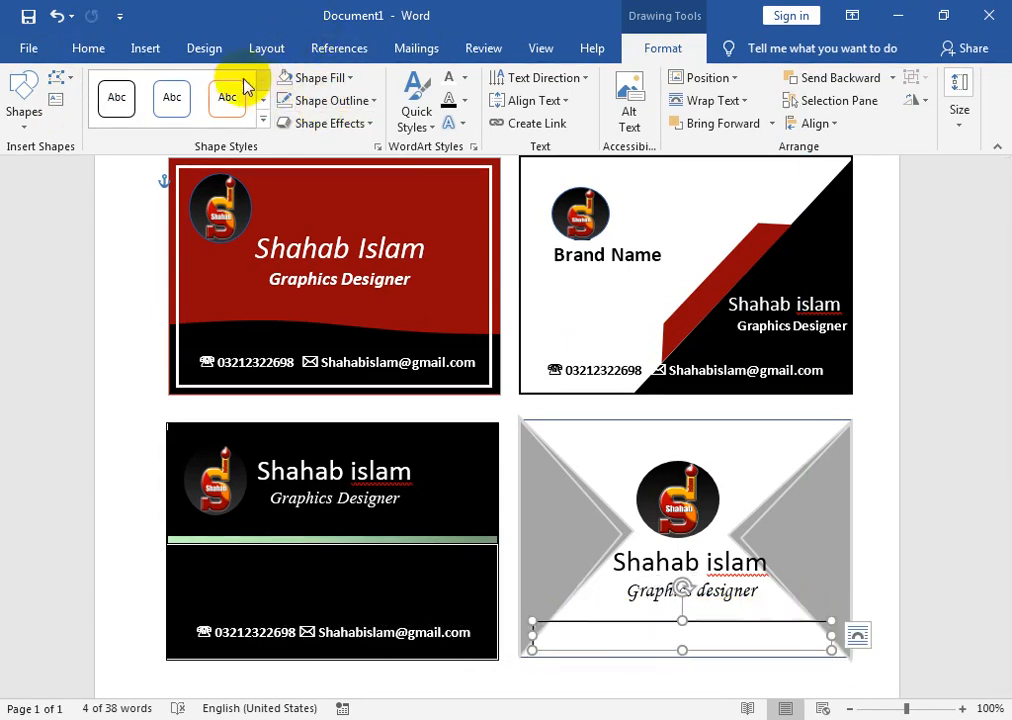
{"action": "left_click", "coordinate": [90, 48]}
{"action": "left_click", "coordinate": [323, 120]}
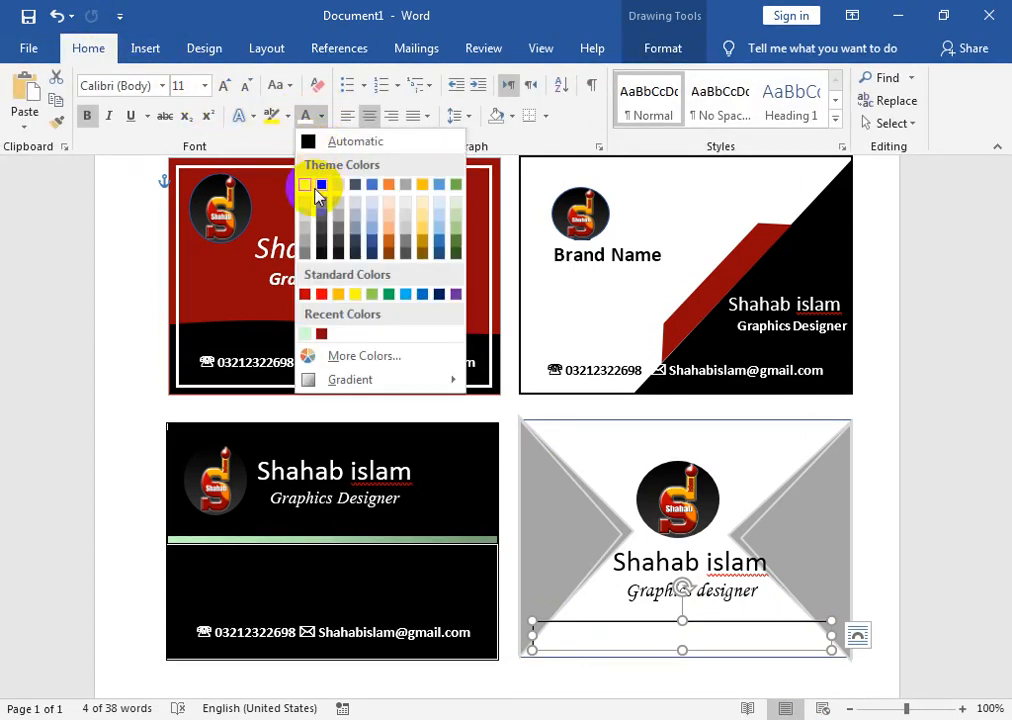
{"action": "left_click", "coordinate": [318, 190]}
{"action": "left_click_drag", "start_coordinate": [692, 623], "coordinate": [695, 613]}
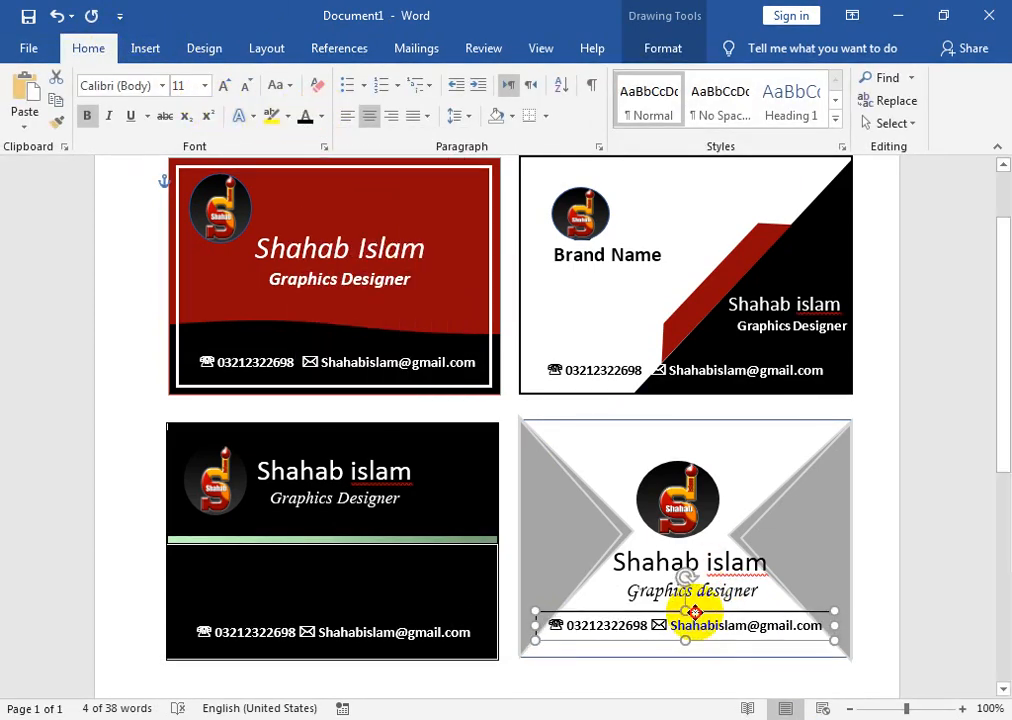
{"action": "left_click", "coordinate": [695, 48]}
{"action": "left_click", "coordinate": [334, 99]}
{"action": "left_click", "coordinate": [381, 316]}
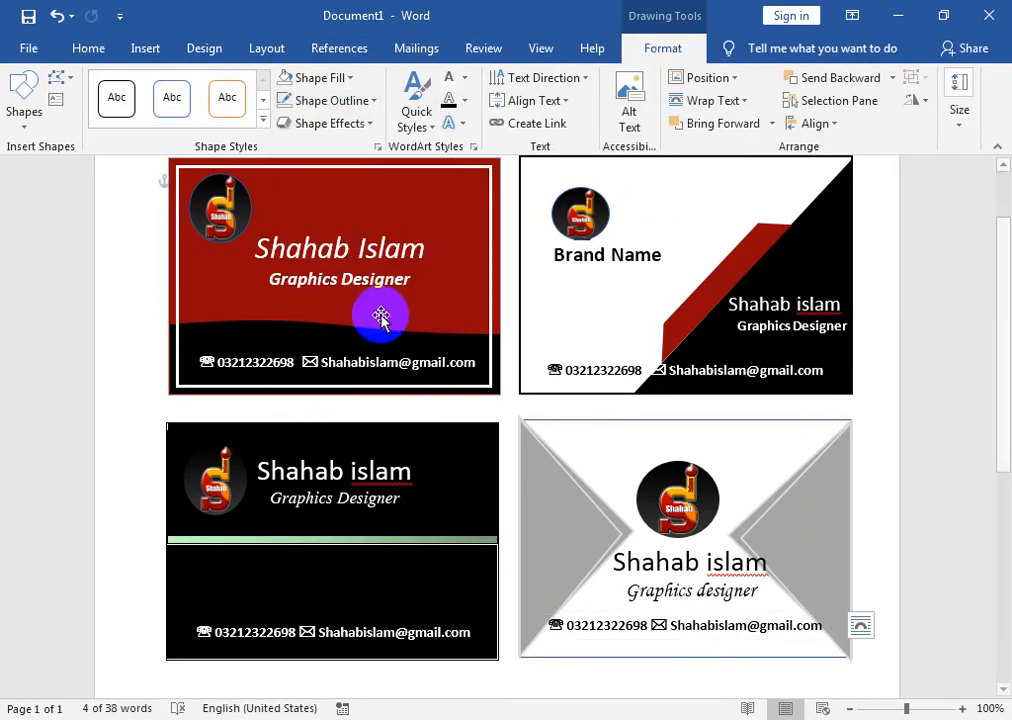
- Use Select Objects to marquee-select everything on the fourth card
{"action": "left_click", "coordinate": [888, 562]}
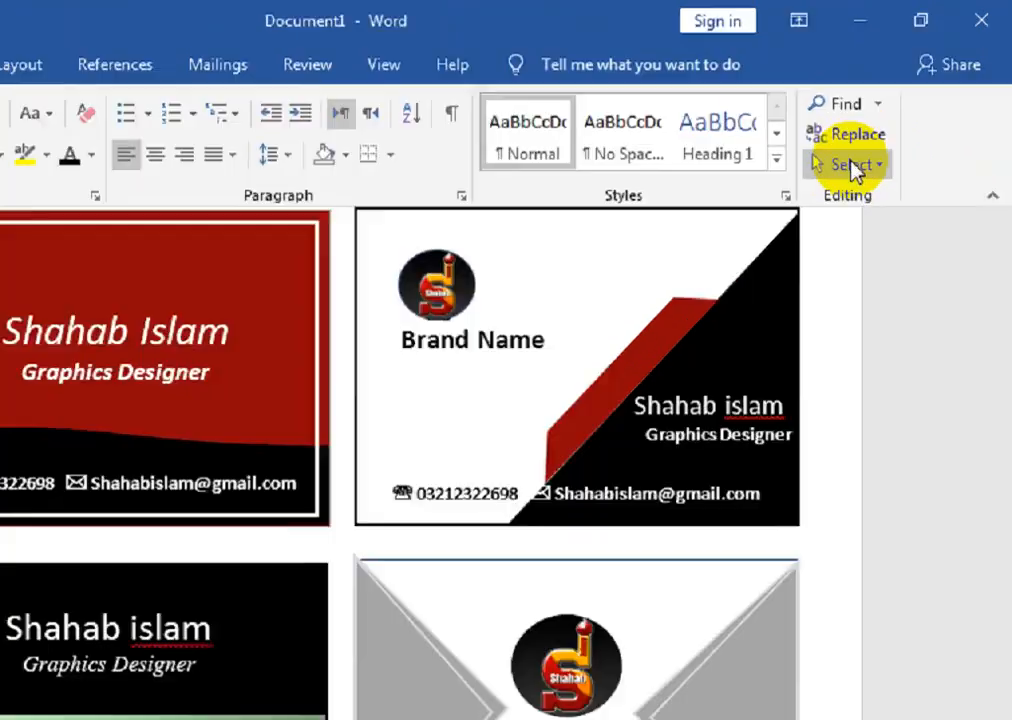
{"action": "left_click", "coordinate": [856, 170]}
{"action": "left_click", "coordinate": [837, 232]}
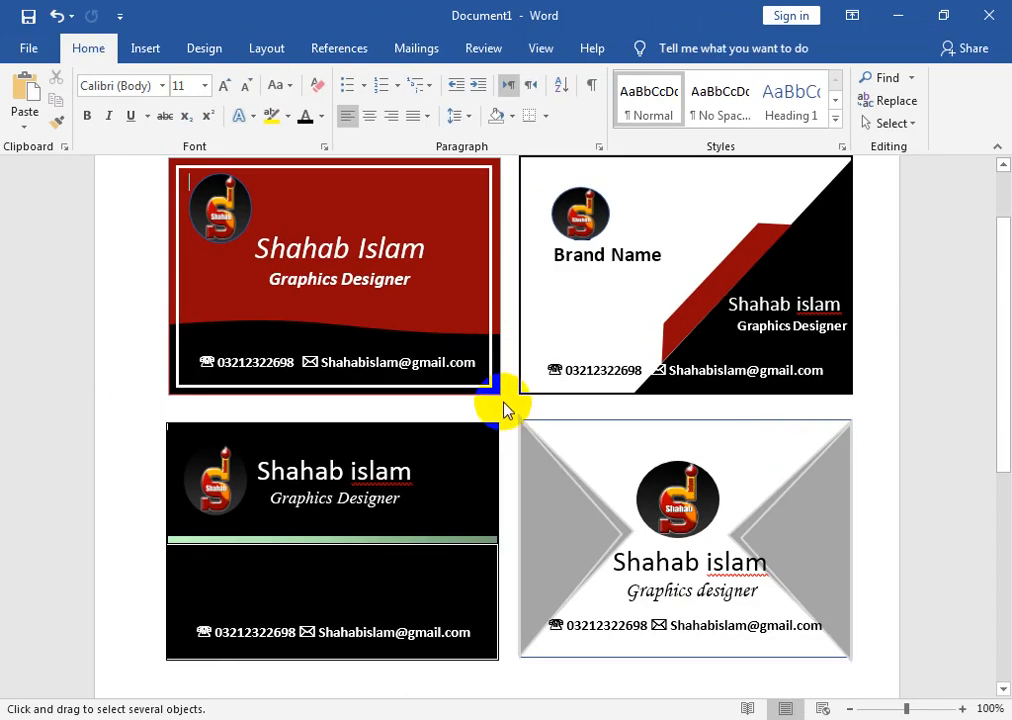
{"action": "left_click_drag", "start_coordinate": [503, 405], "coordinate": [867, 668]}
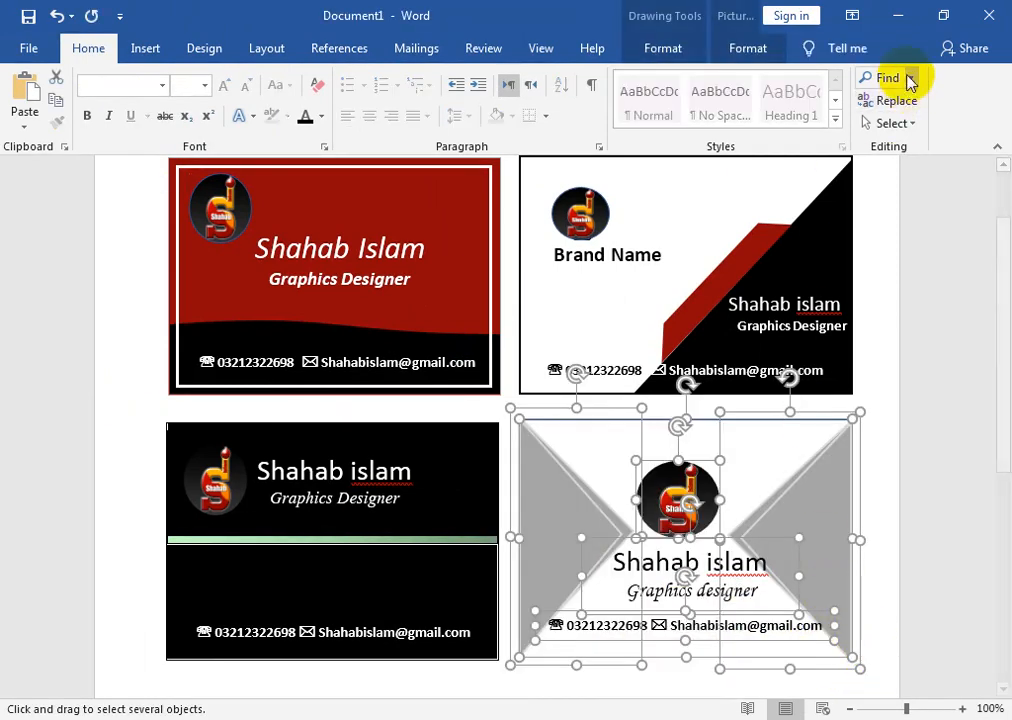
- Group the fourth card's triangles, logo and text boxes into one object, then deselect it
{"action": "left_click", "coordinate": [755, 46]}
{"action": "left_click", "coordinate": [662, 47]}
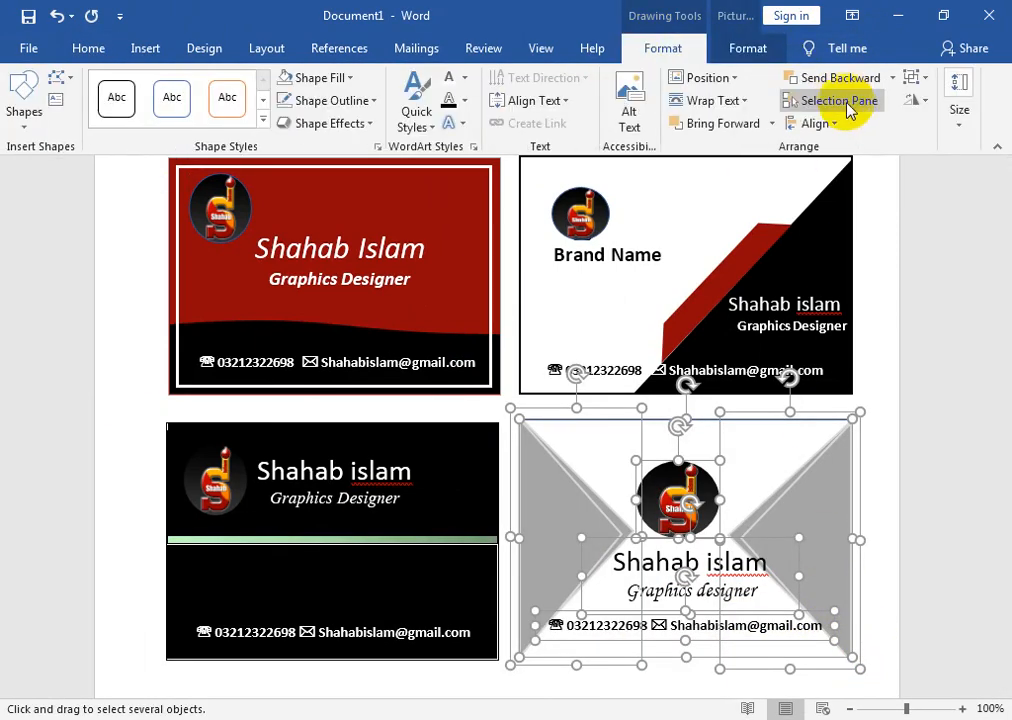
{"action": "left_click", "coordinate": [913, 80]}
{"action": "left_click", "coordinate": [918, 103]}
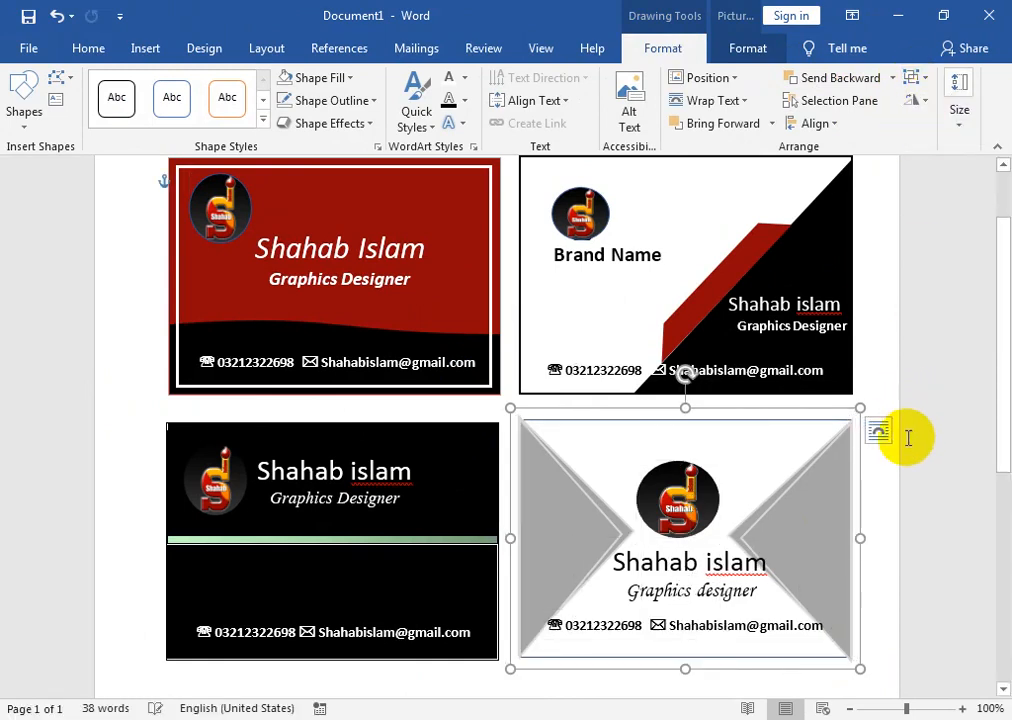
{"action": "left_click", "coordinate": [890, 467]}
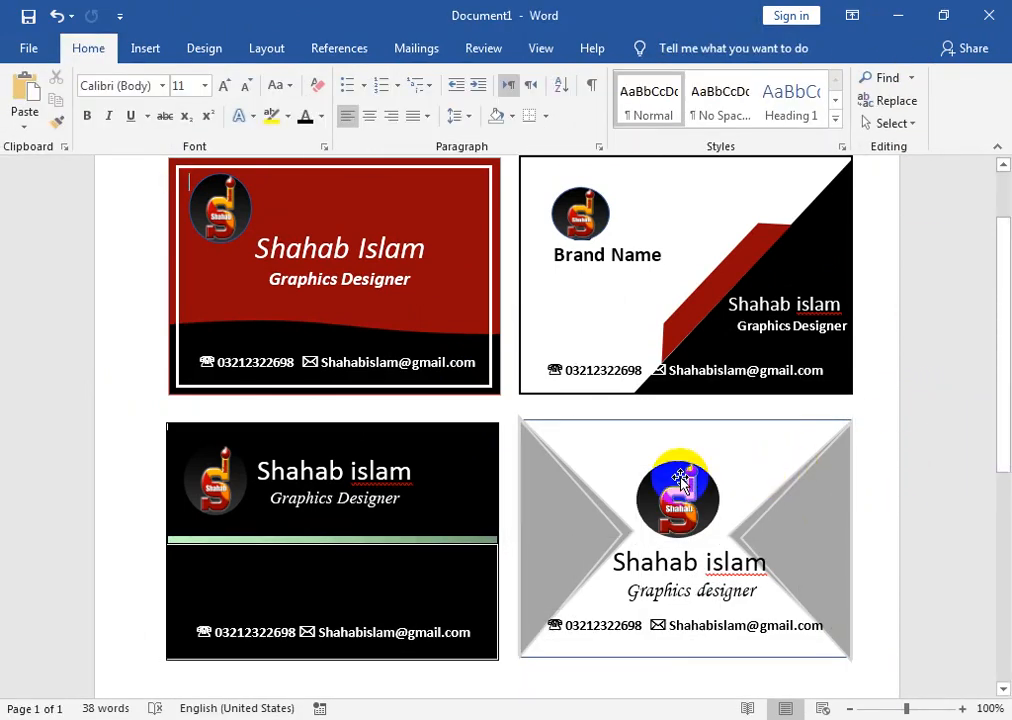
{"action": "left_click", "coordinate": [795, 380]}
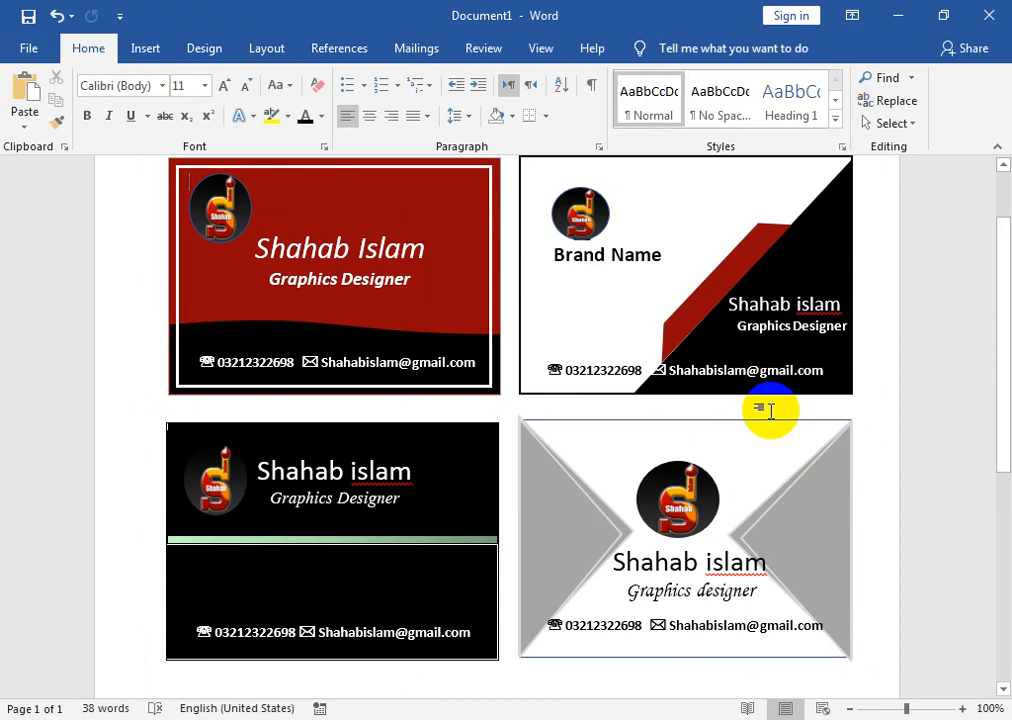